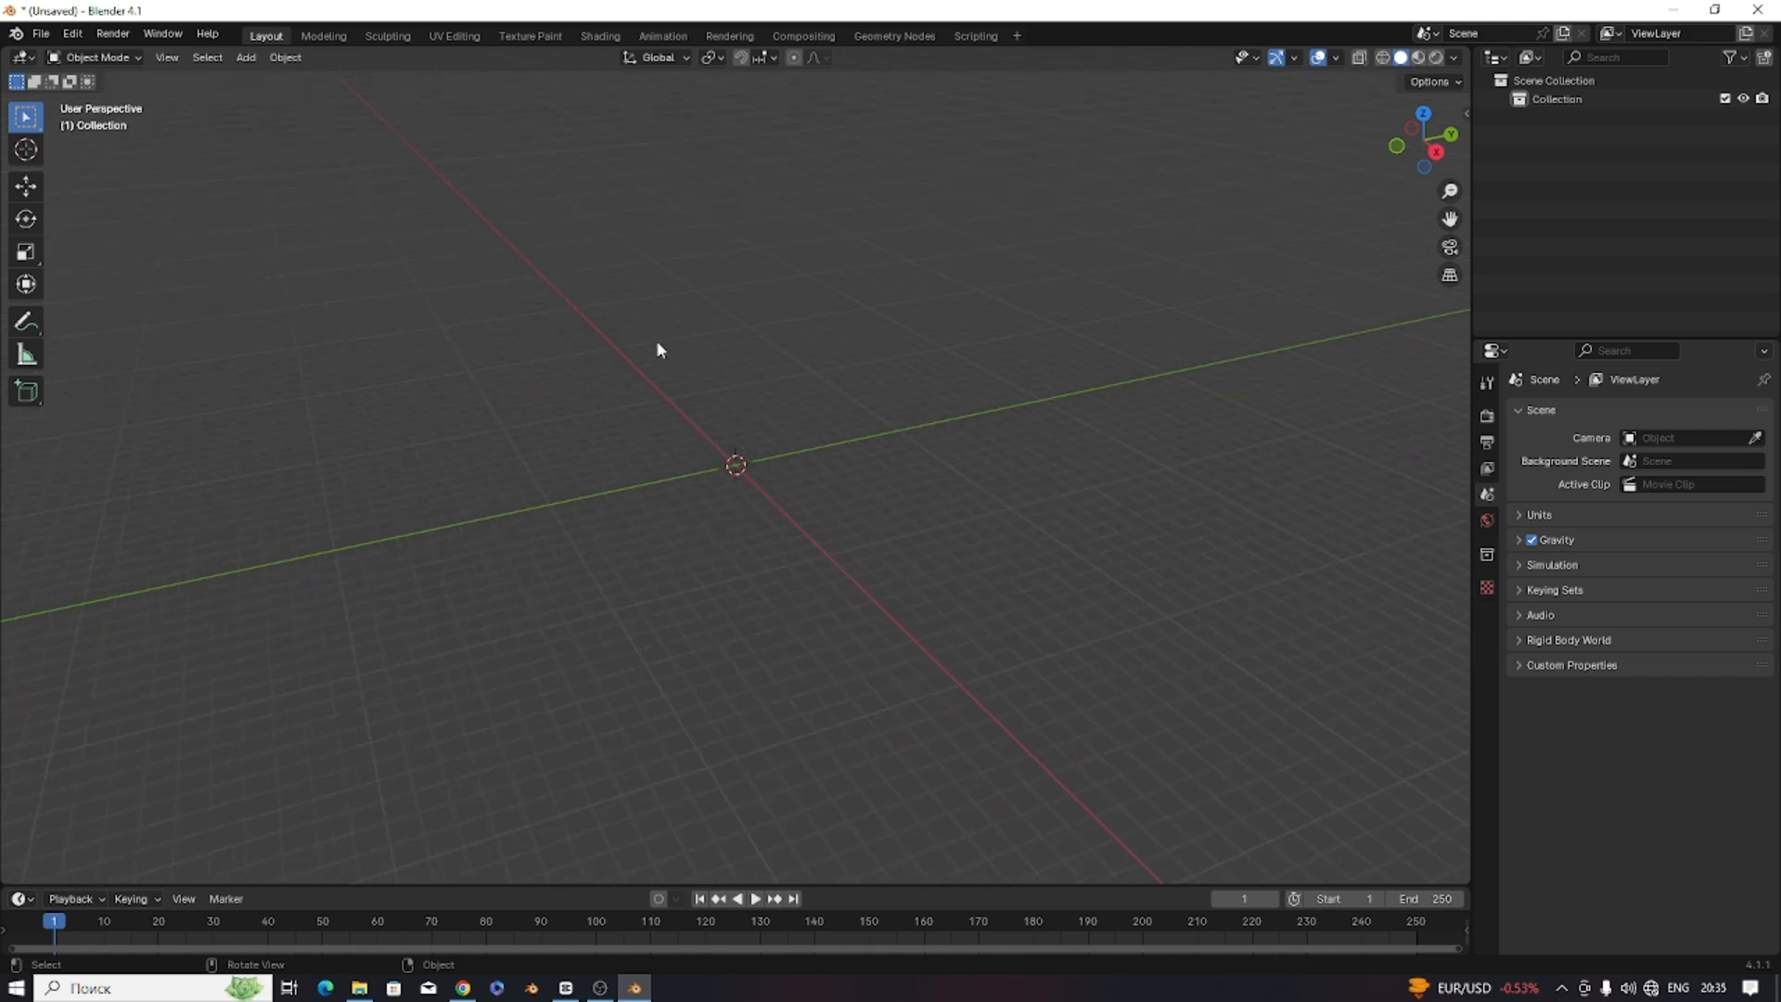
Add a cube mesh to the empty scene.
{"action": "left_click", "coordinate": [247, 58]}
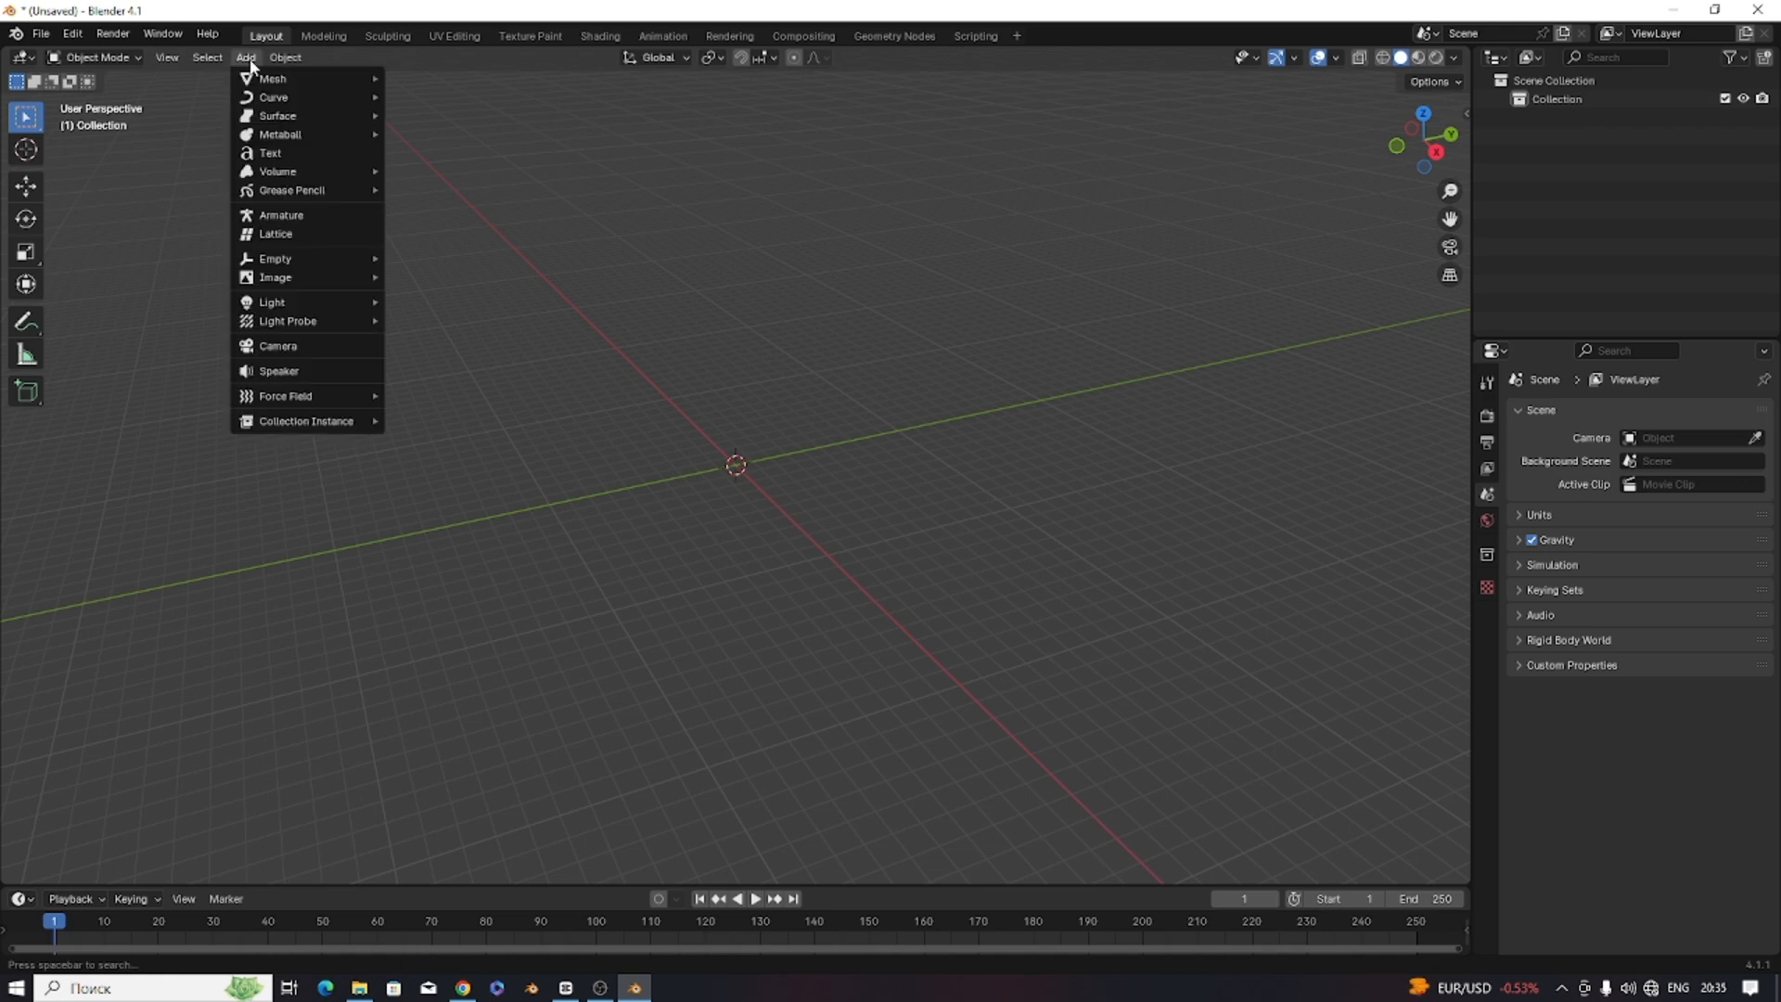
{"action": "mouse_move", "coordinate": [279, 79]}
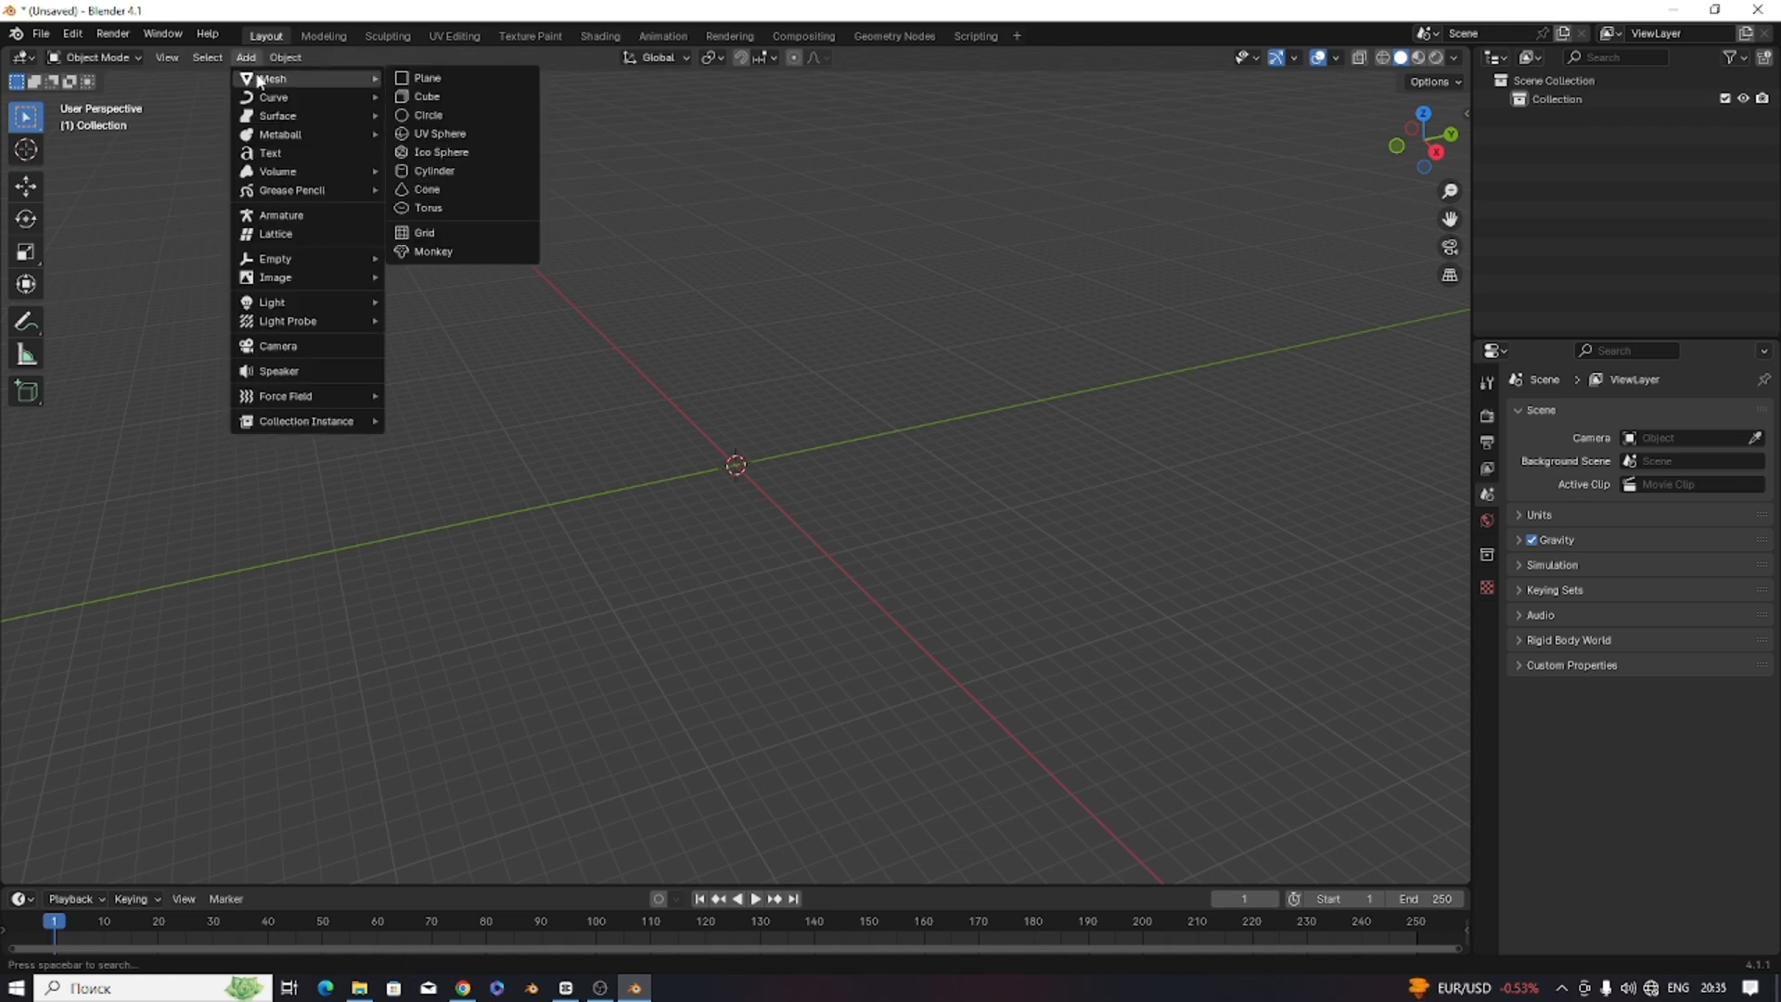
{"action": "left_click", "coordinate": [442, 95]}
{"action": "scroll", "coordinate": [733, 414], "scroll_direction": "up", "scroll_amount": 6}
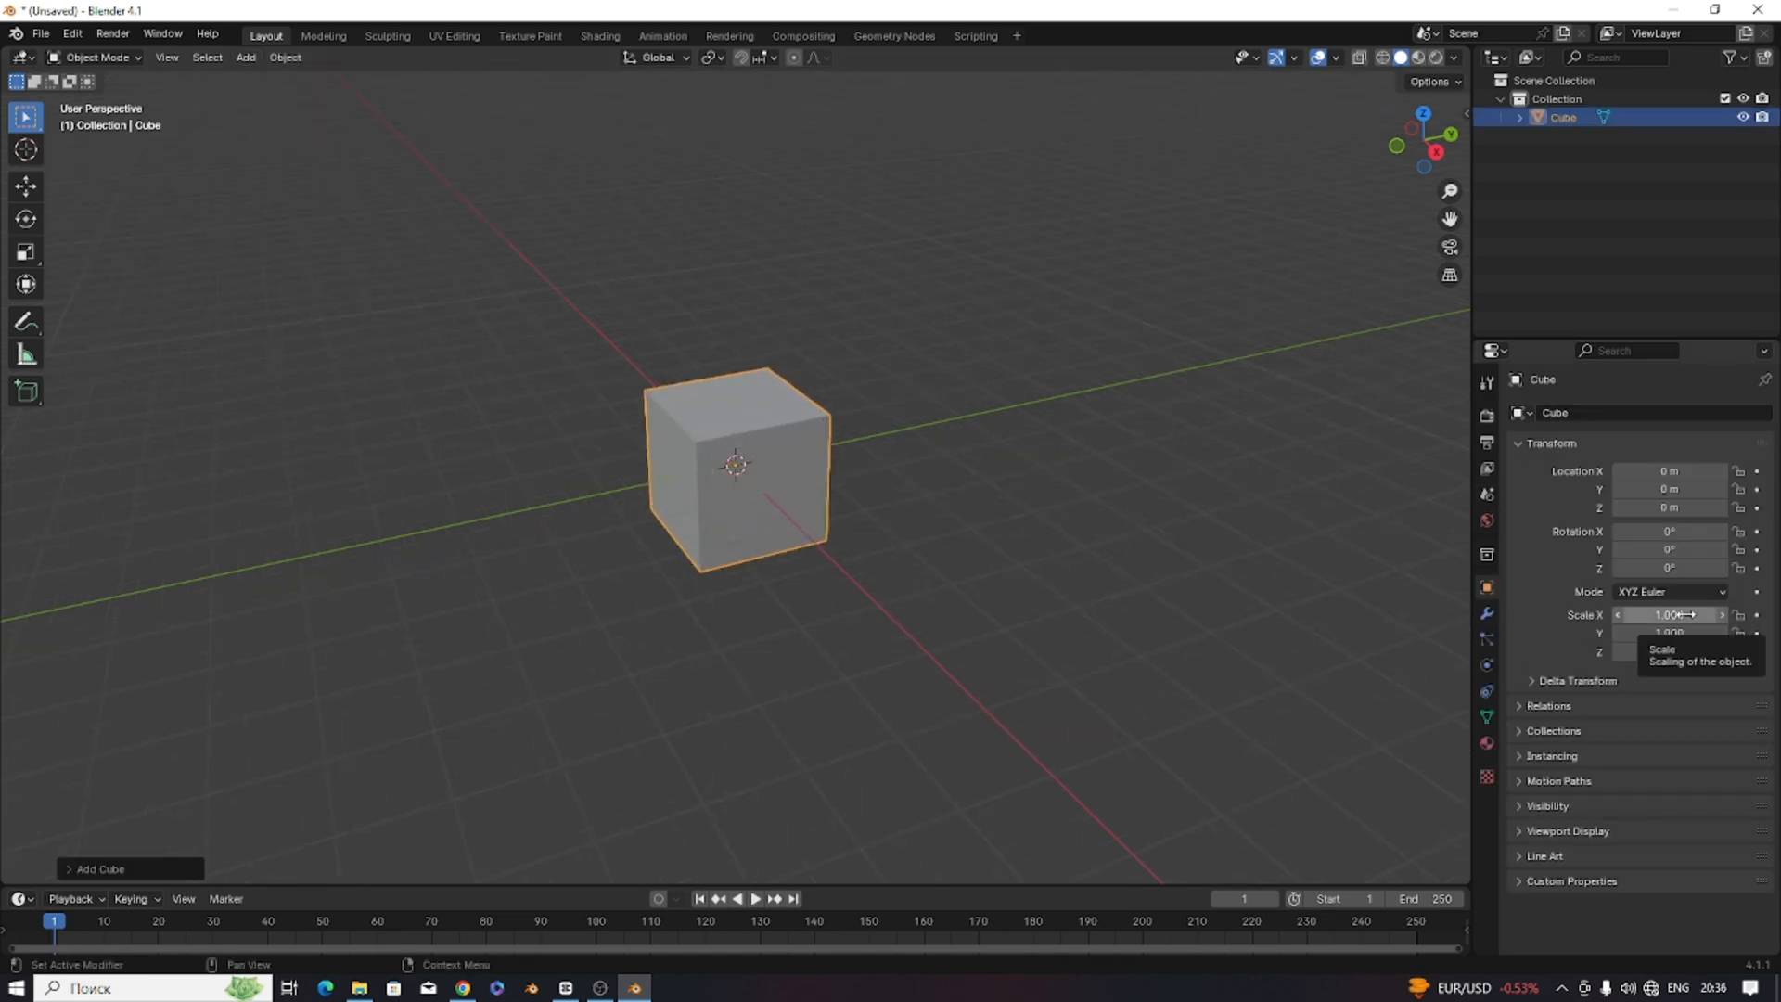
Set the cube's X and Y scale to 10.
{"action": "left_click", "coordinate": [1659, 613]}
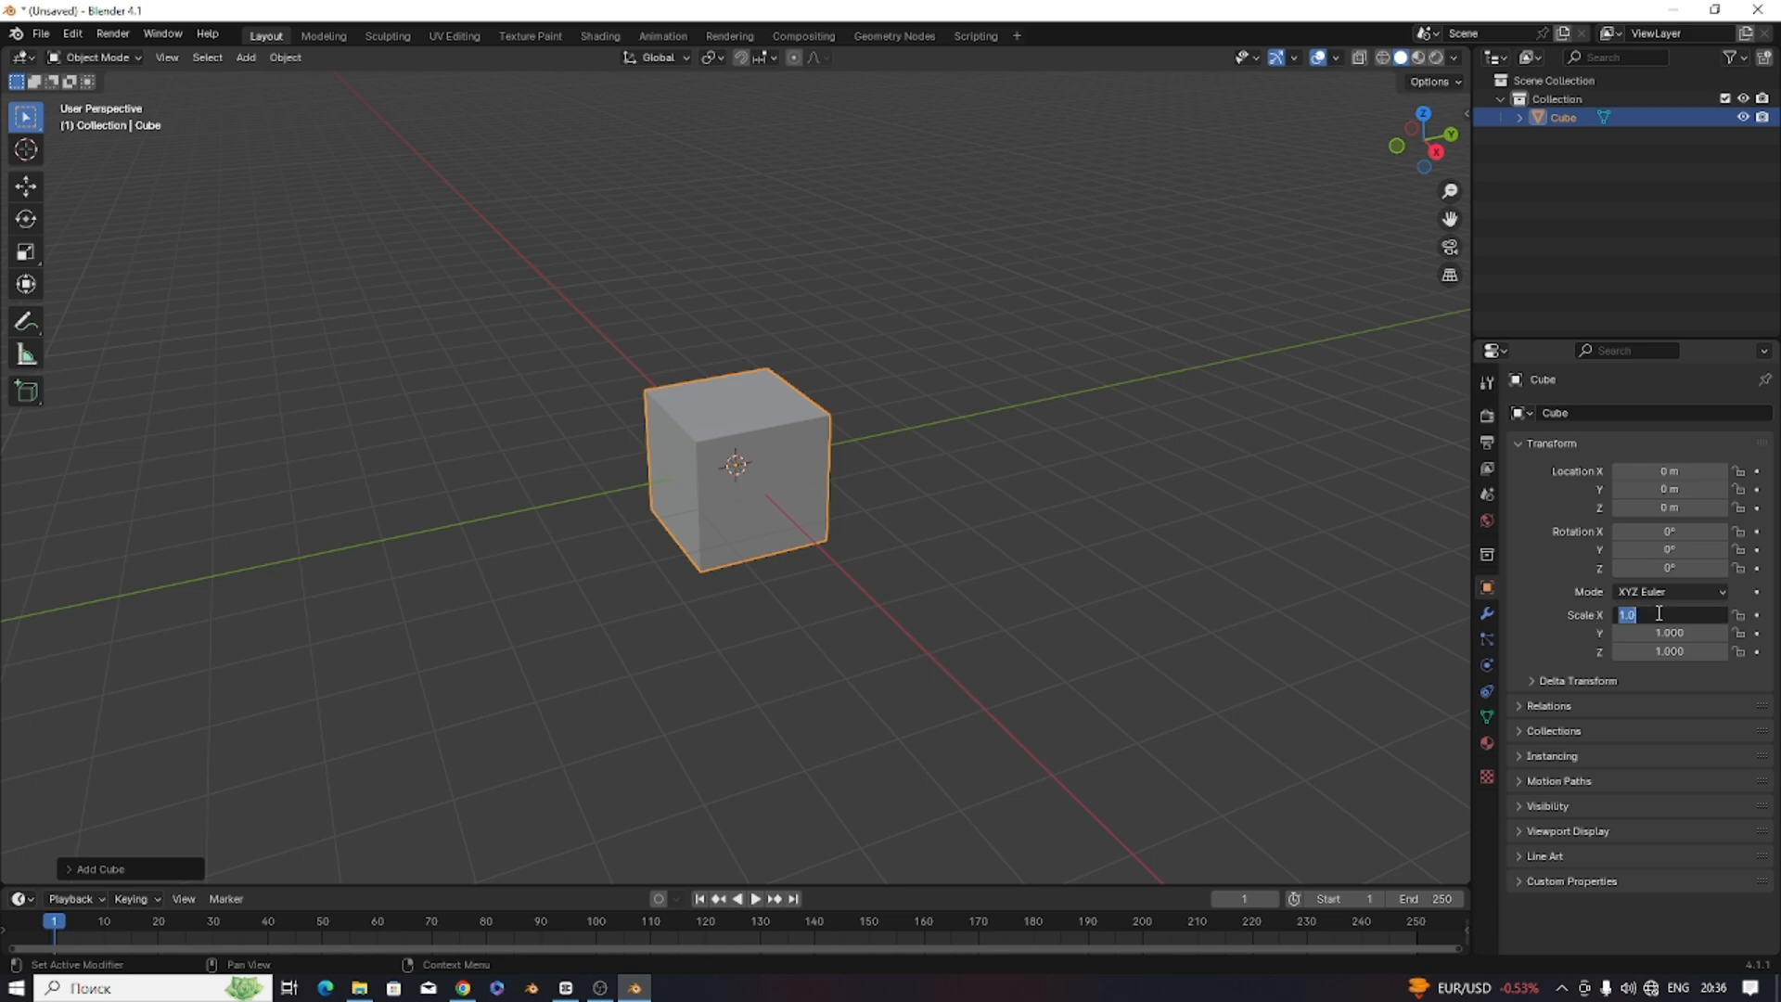
{"action": "type", "text": "10"}
{"action": "left_click", "coordinate": [1636, 631]}
{"action": "type", "text": "1"}
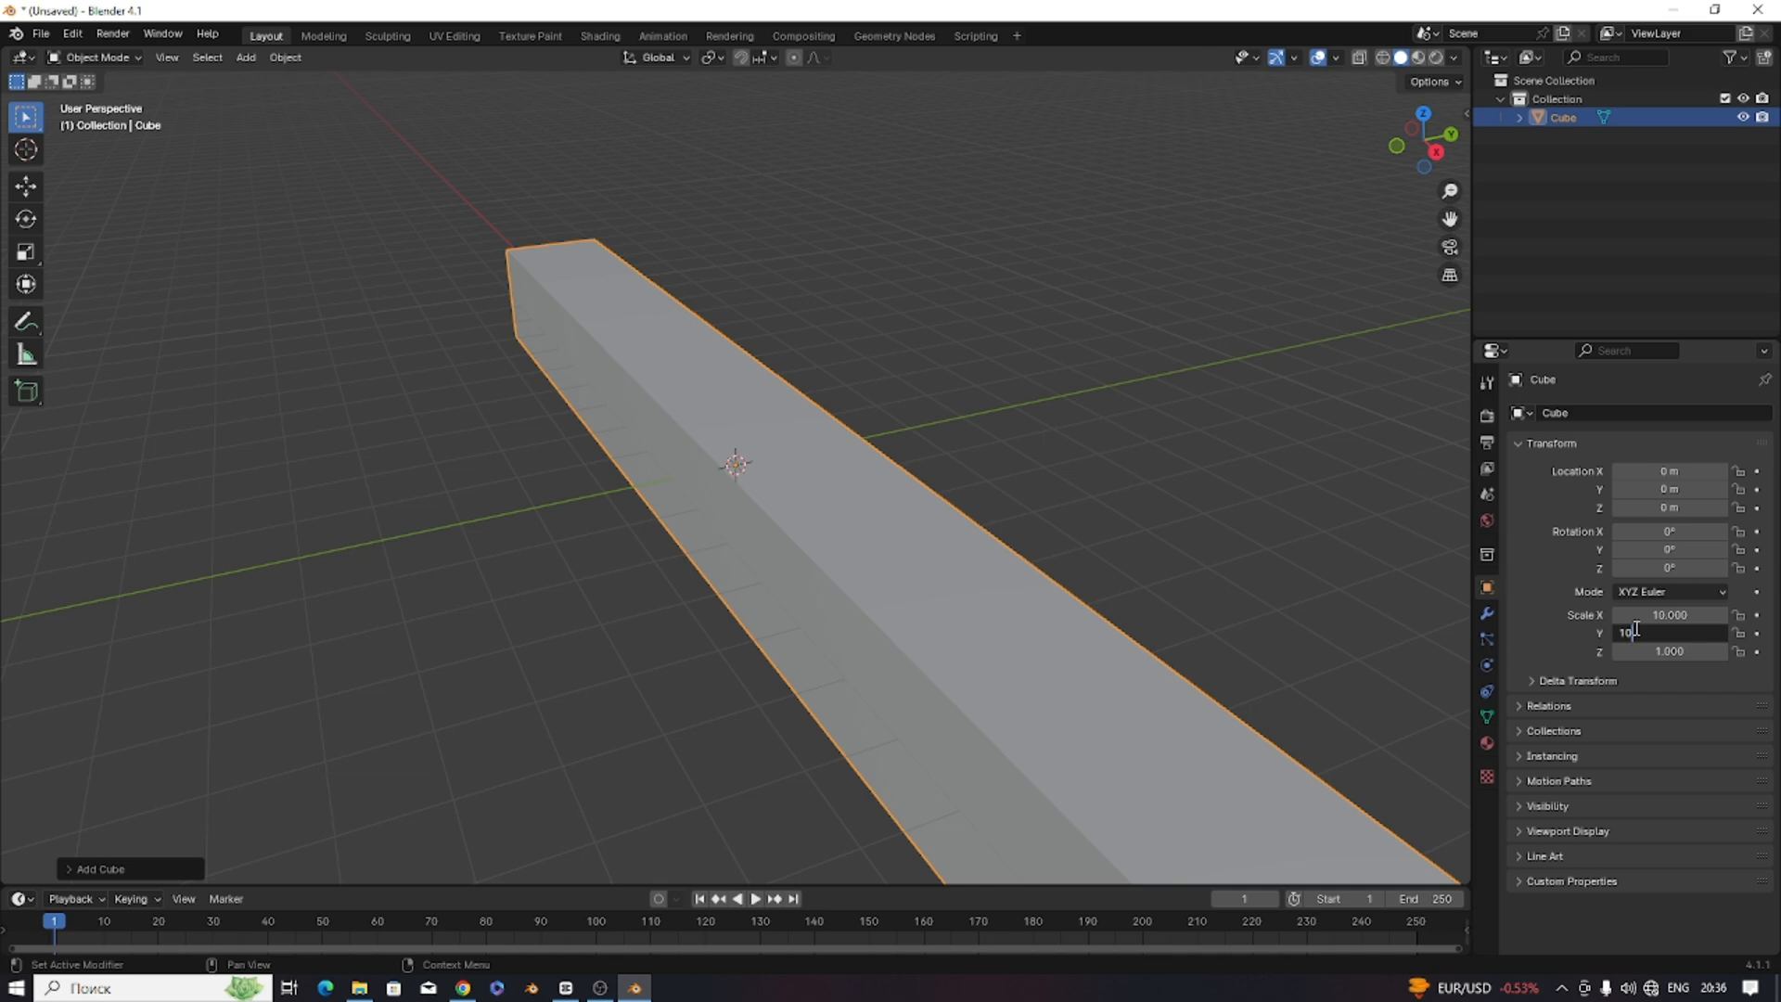
{"action": "type", "text": "0"}
{"action": "key", "text": "Return"}
Flatten the cube into a thin slab by setting its Z scale to 0.5.
{"action": "scroll", "coordinate": [1180, 510], "scroll_direction": "down", "scroll_amount": 5}
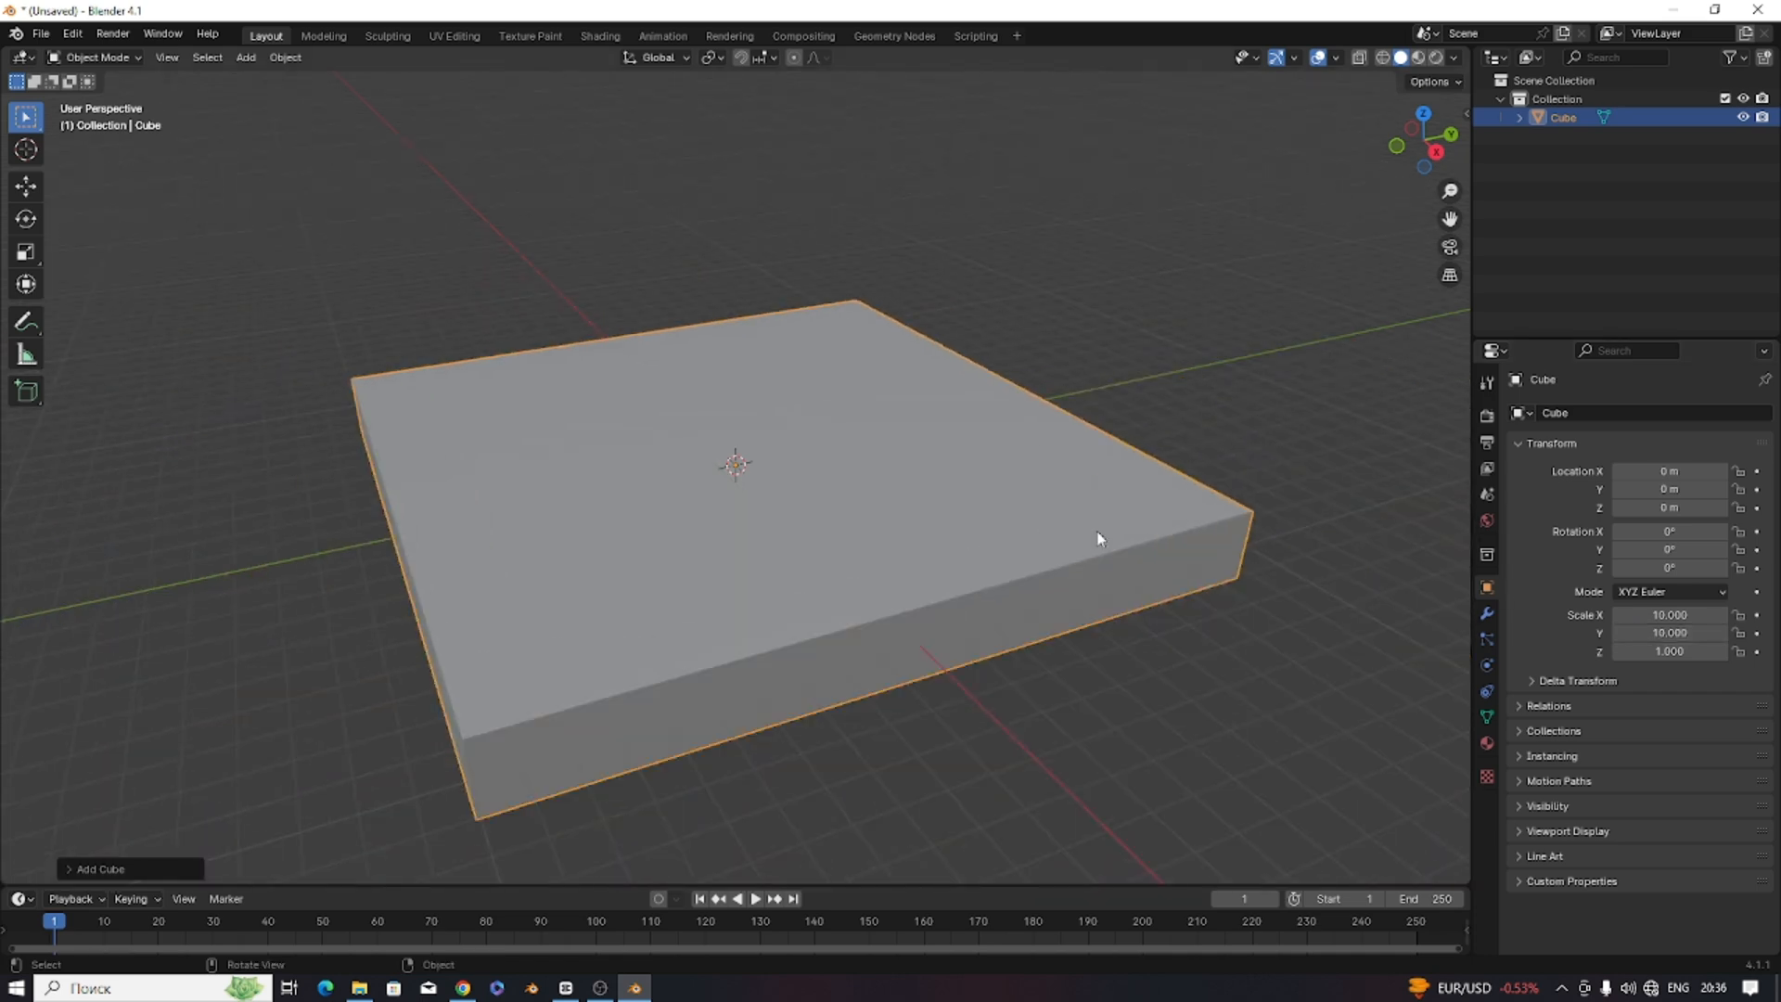
{"action": "scroll", "coordinate": [1085, 593], "scroll_direction": "down", "scroll_amount": 4}
{"action": "scroll", "coordinate": [928, 589], "scroll_direction": "up", "scroll_amount": 4}
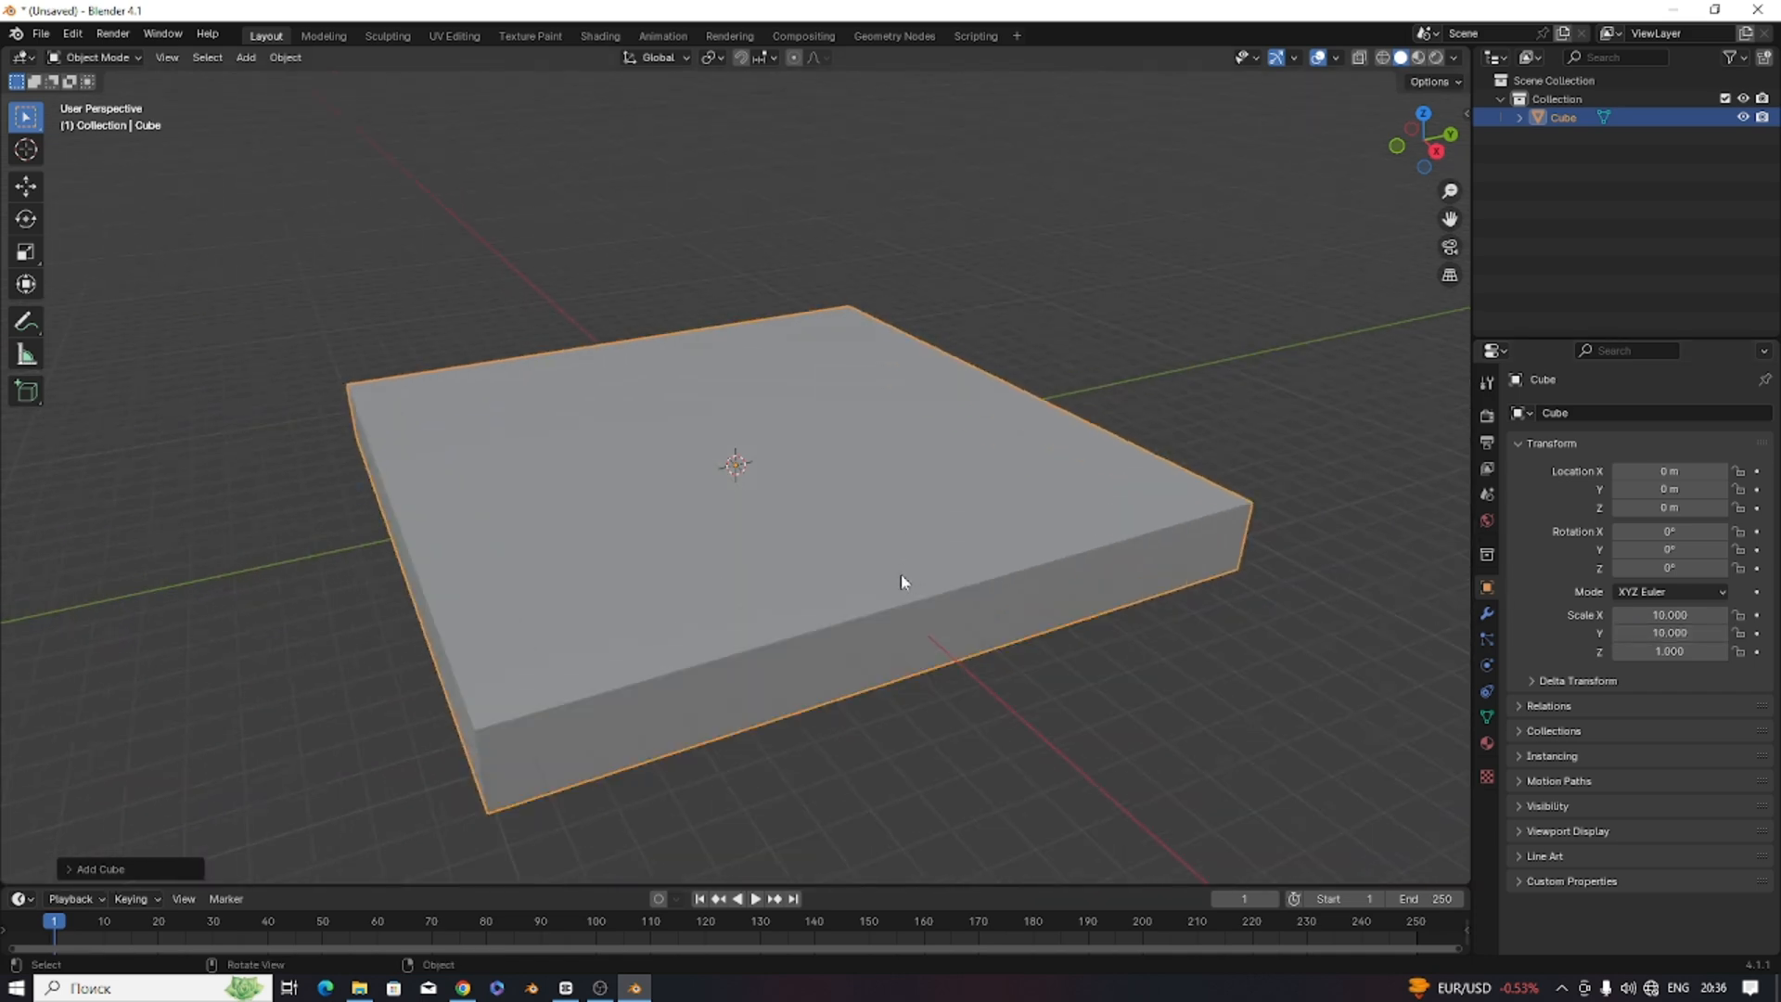
{"action": "scroll", "coordinate": [974, 556], "scroll_direction": "down", "scroll_amount": 5}
{"action": "scroll", "coordinate": [851, 548], "scroll_direction": "up", "scroll_amount": 3}
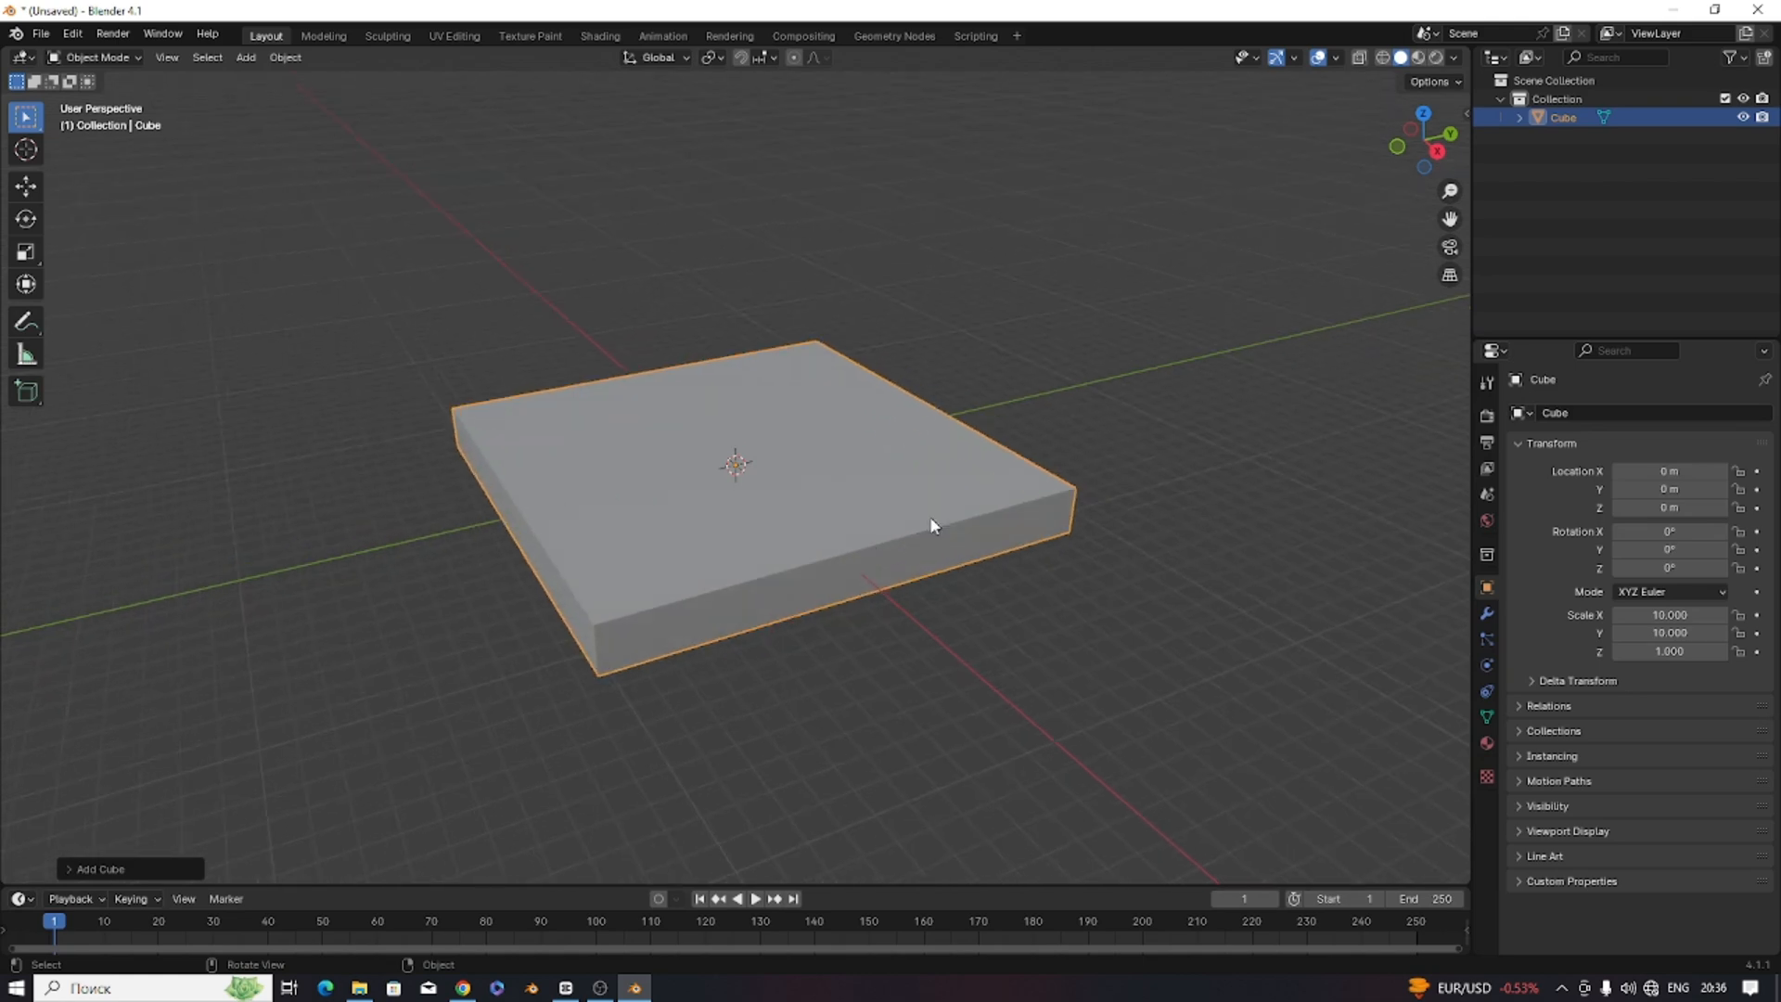
{"action": "double_click", "coordinate": [1671, 649]}
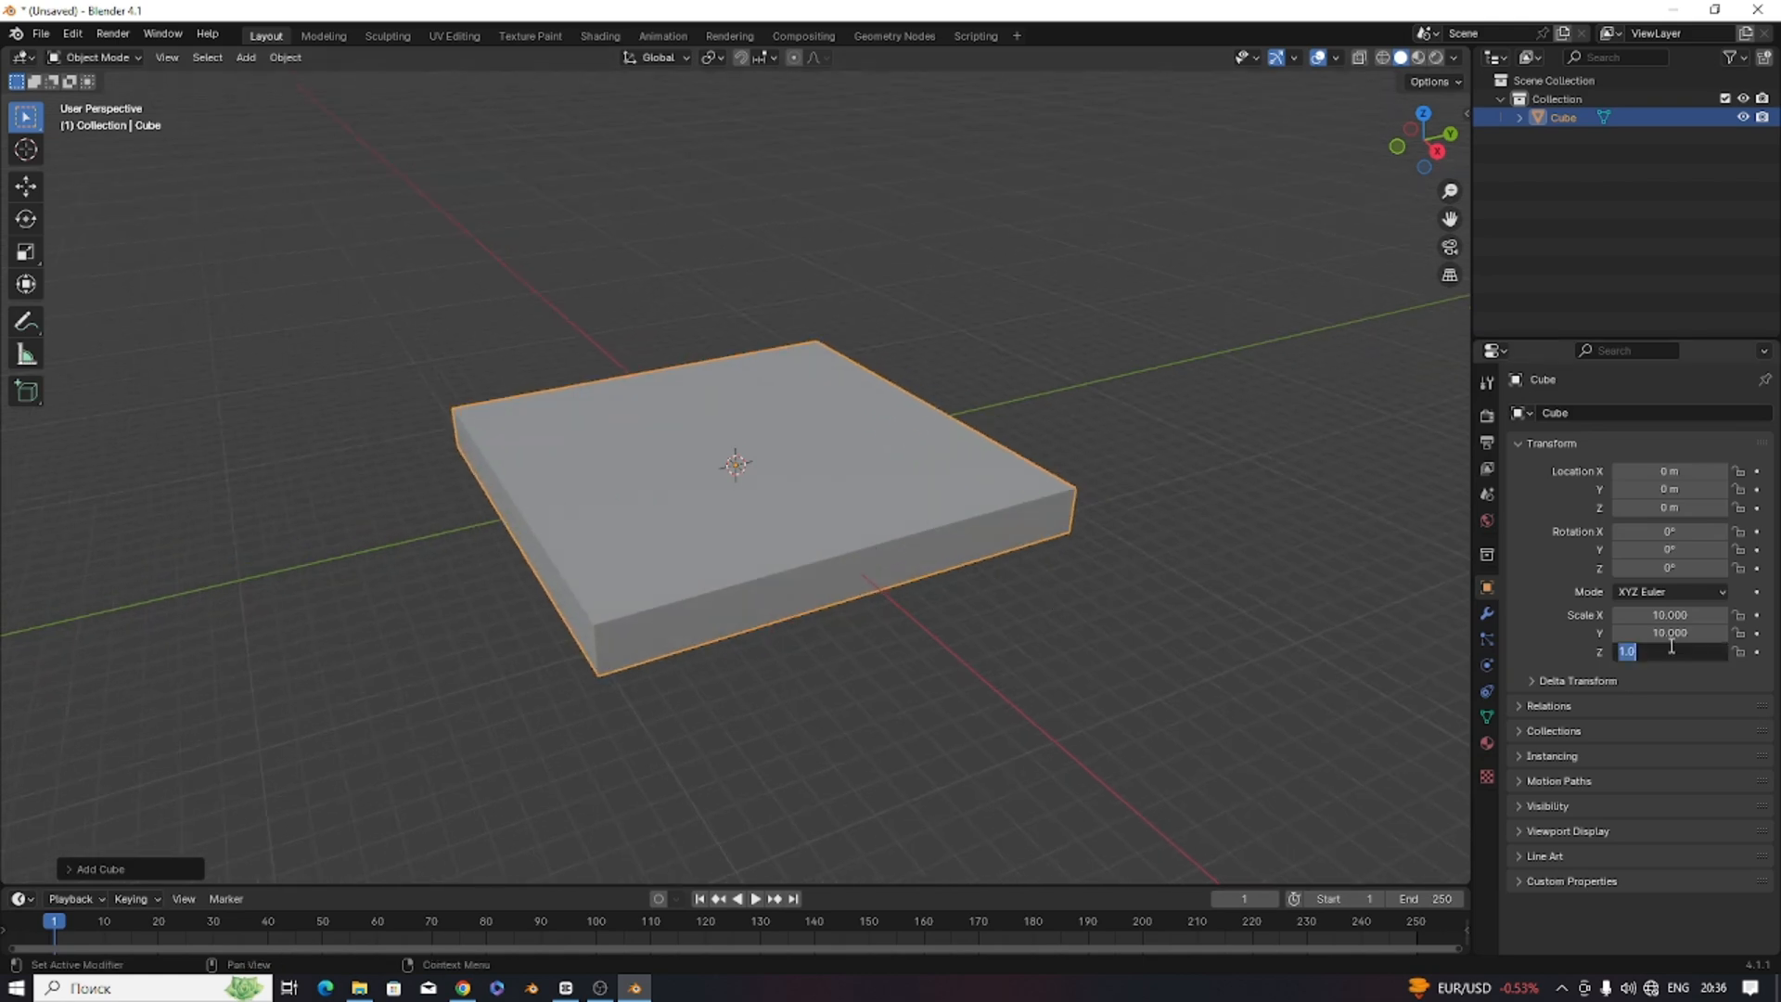
{"action": "type", "text": "0.5"}
{"action": "key", "text": "Return"}
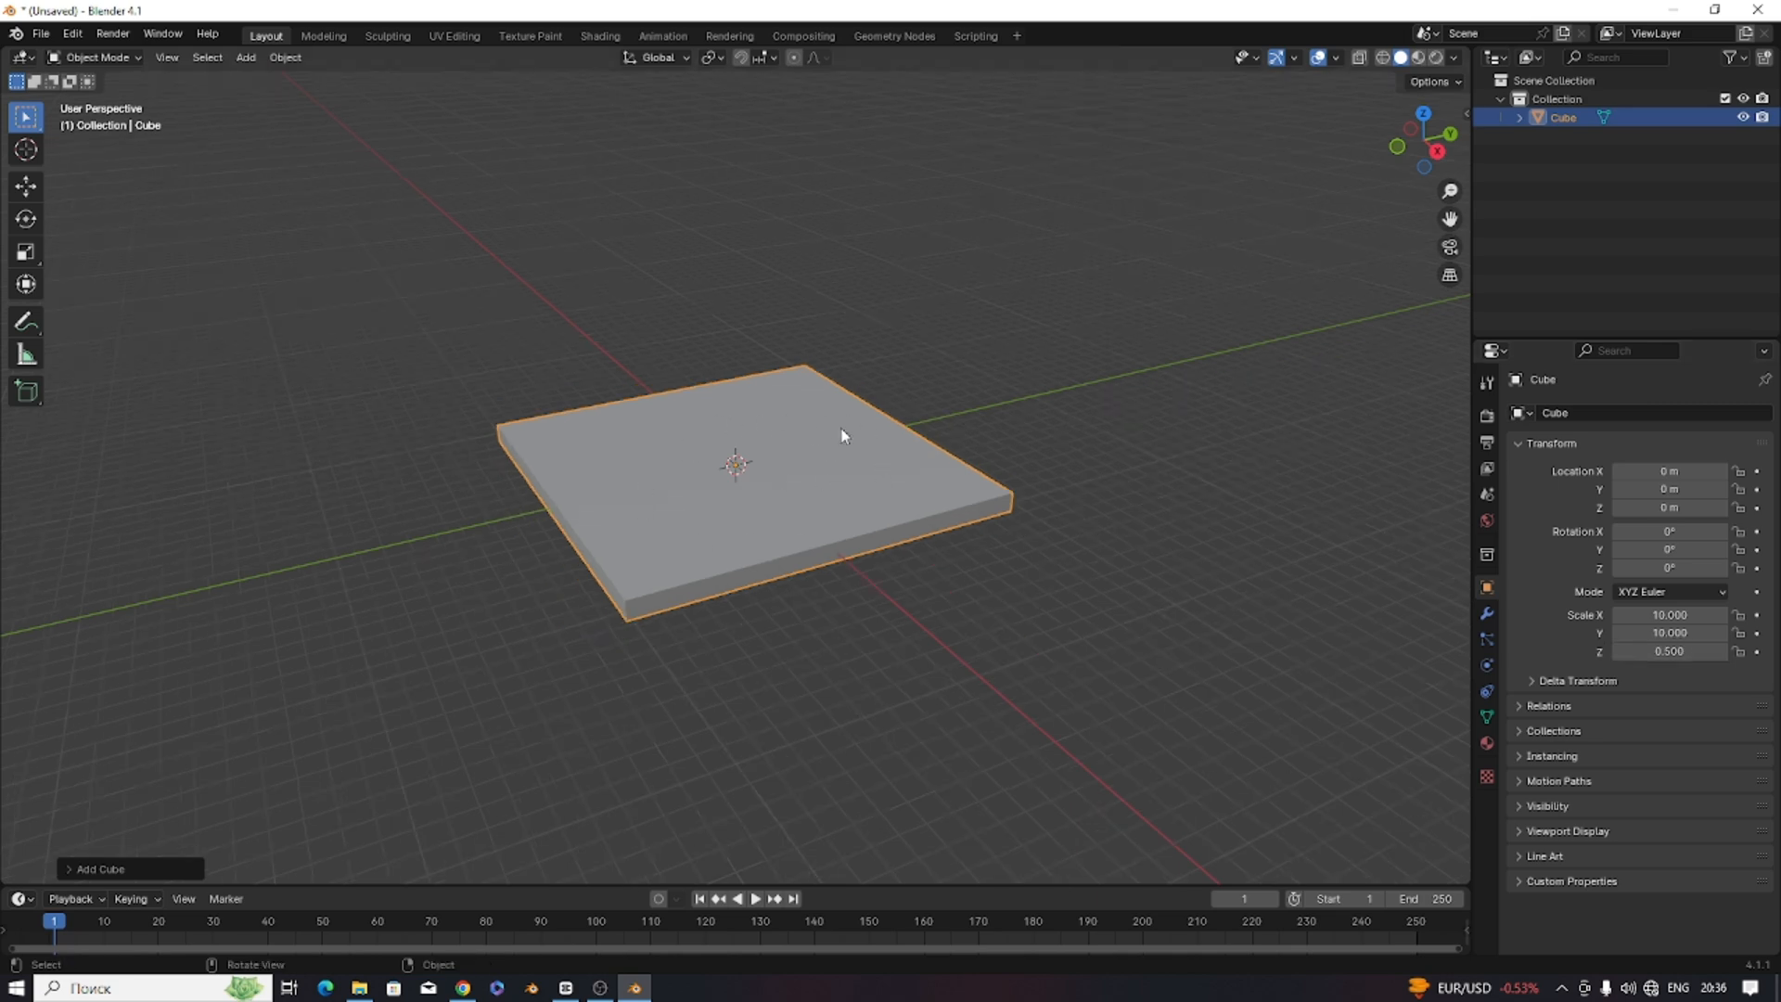
Enter Edit Mode with face selection and inset the slab's top face to leave a narrow border along its edges.
{"action": "key", "text": "Tab"}
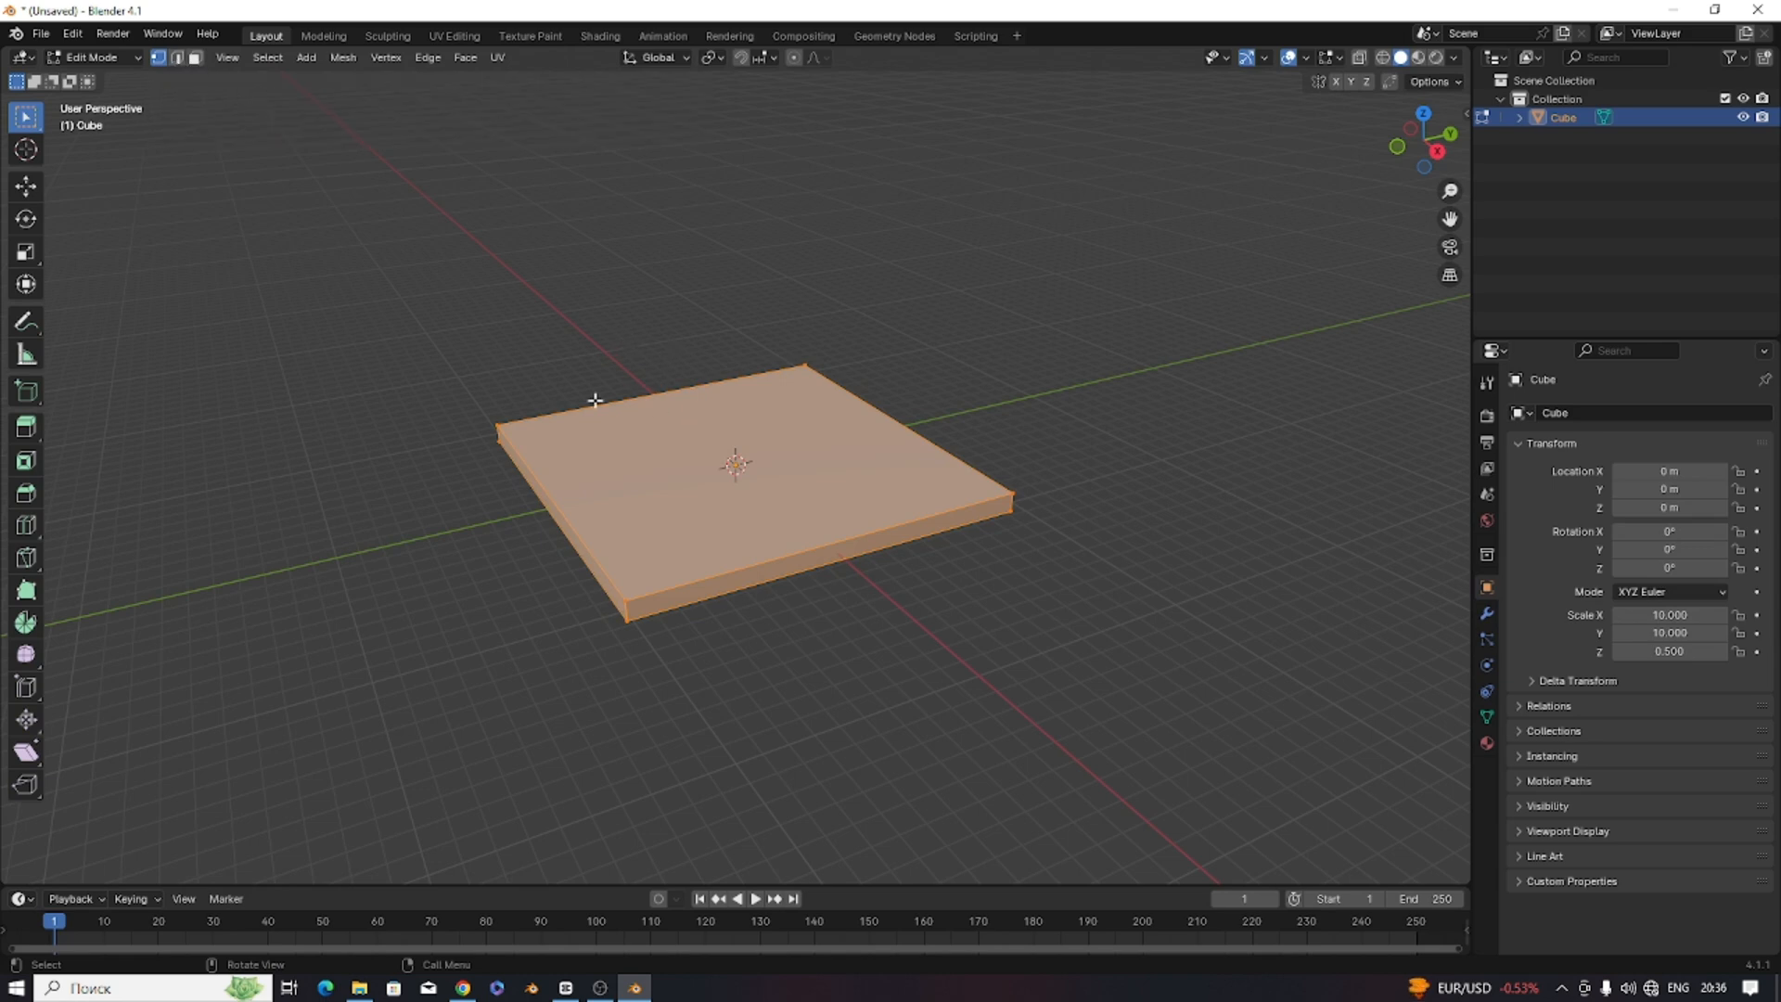
{"action": "left_click", "coordinate": [195, 58]}
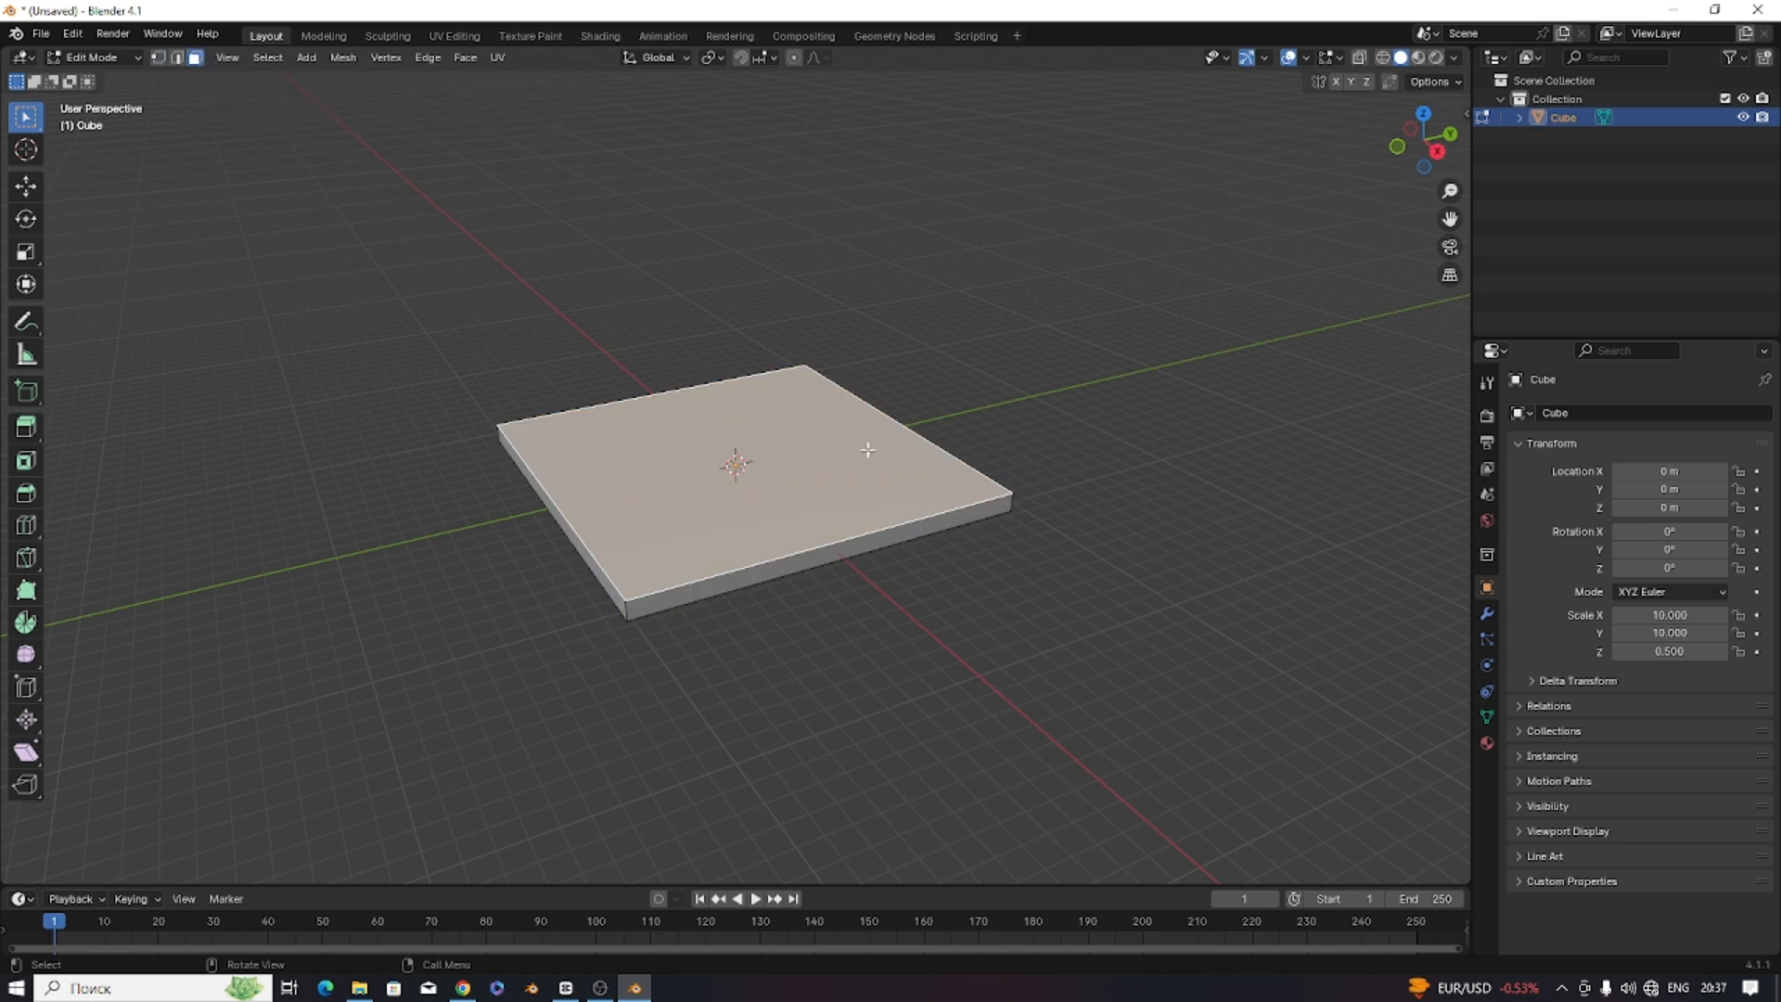
{"action": "key", "text": "i"}
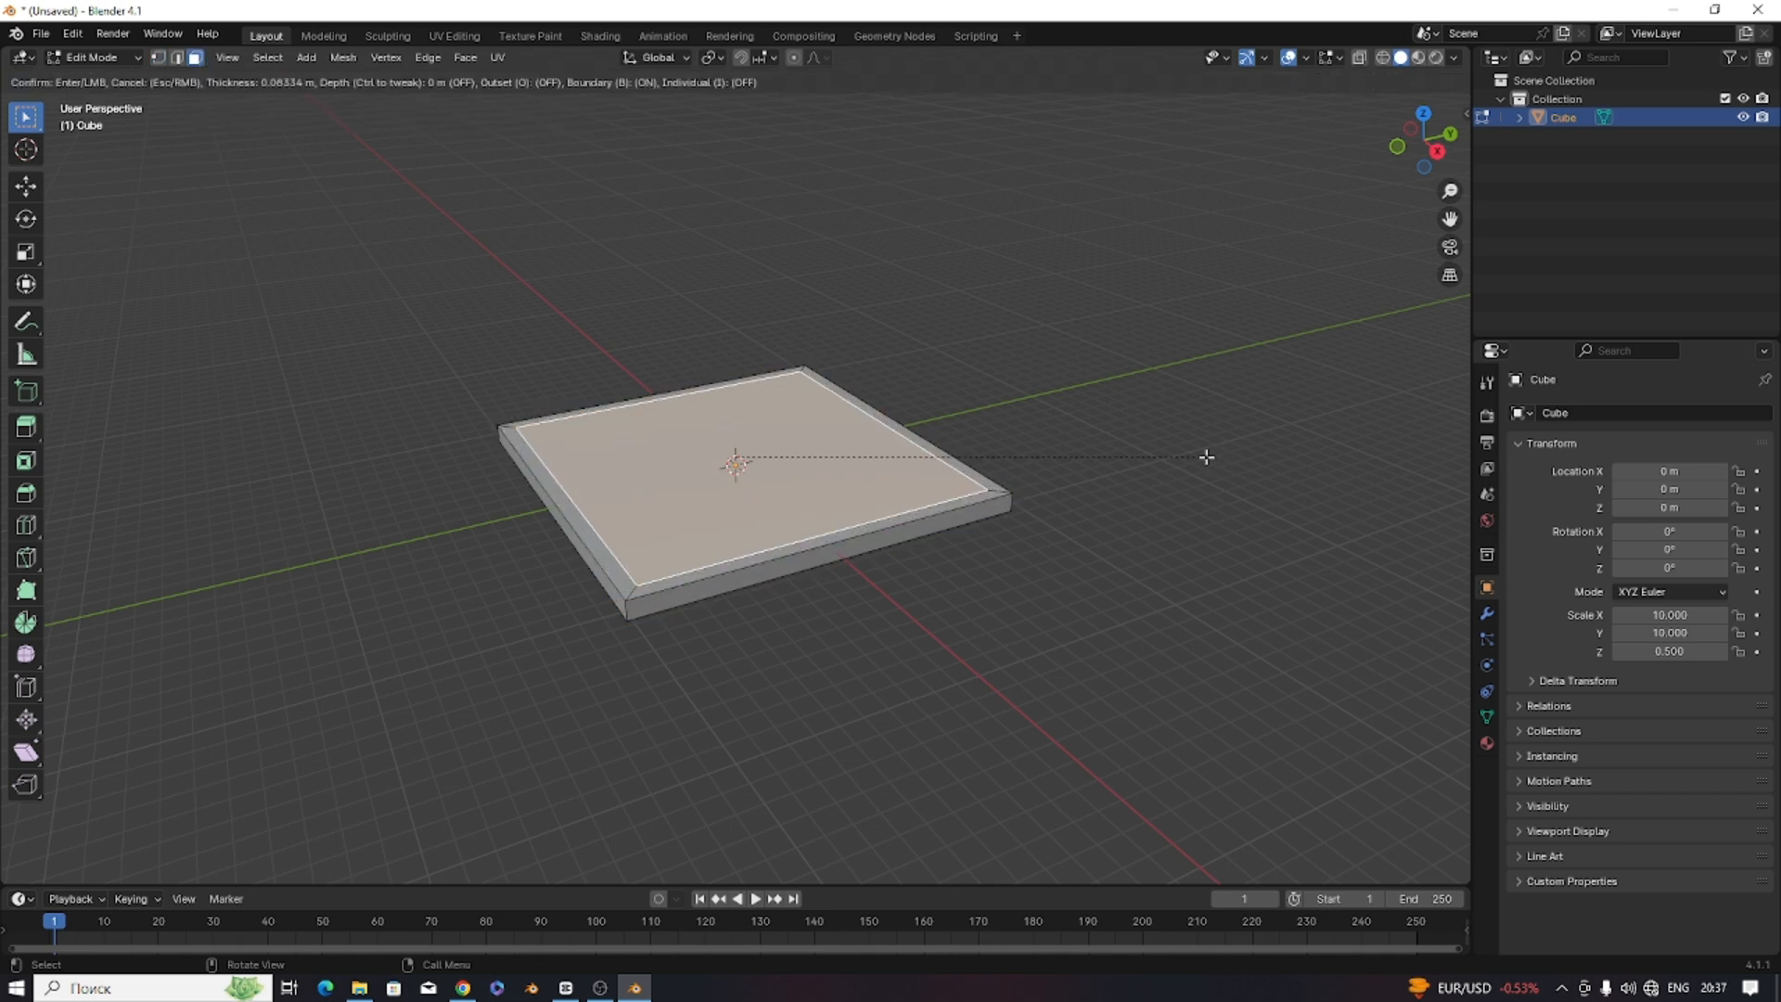
{"action": "left_click", "coordinate": [1211, 457]}
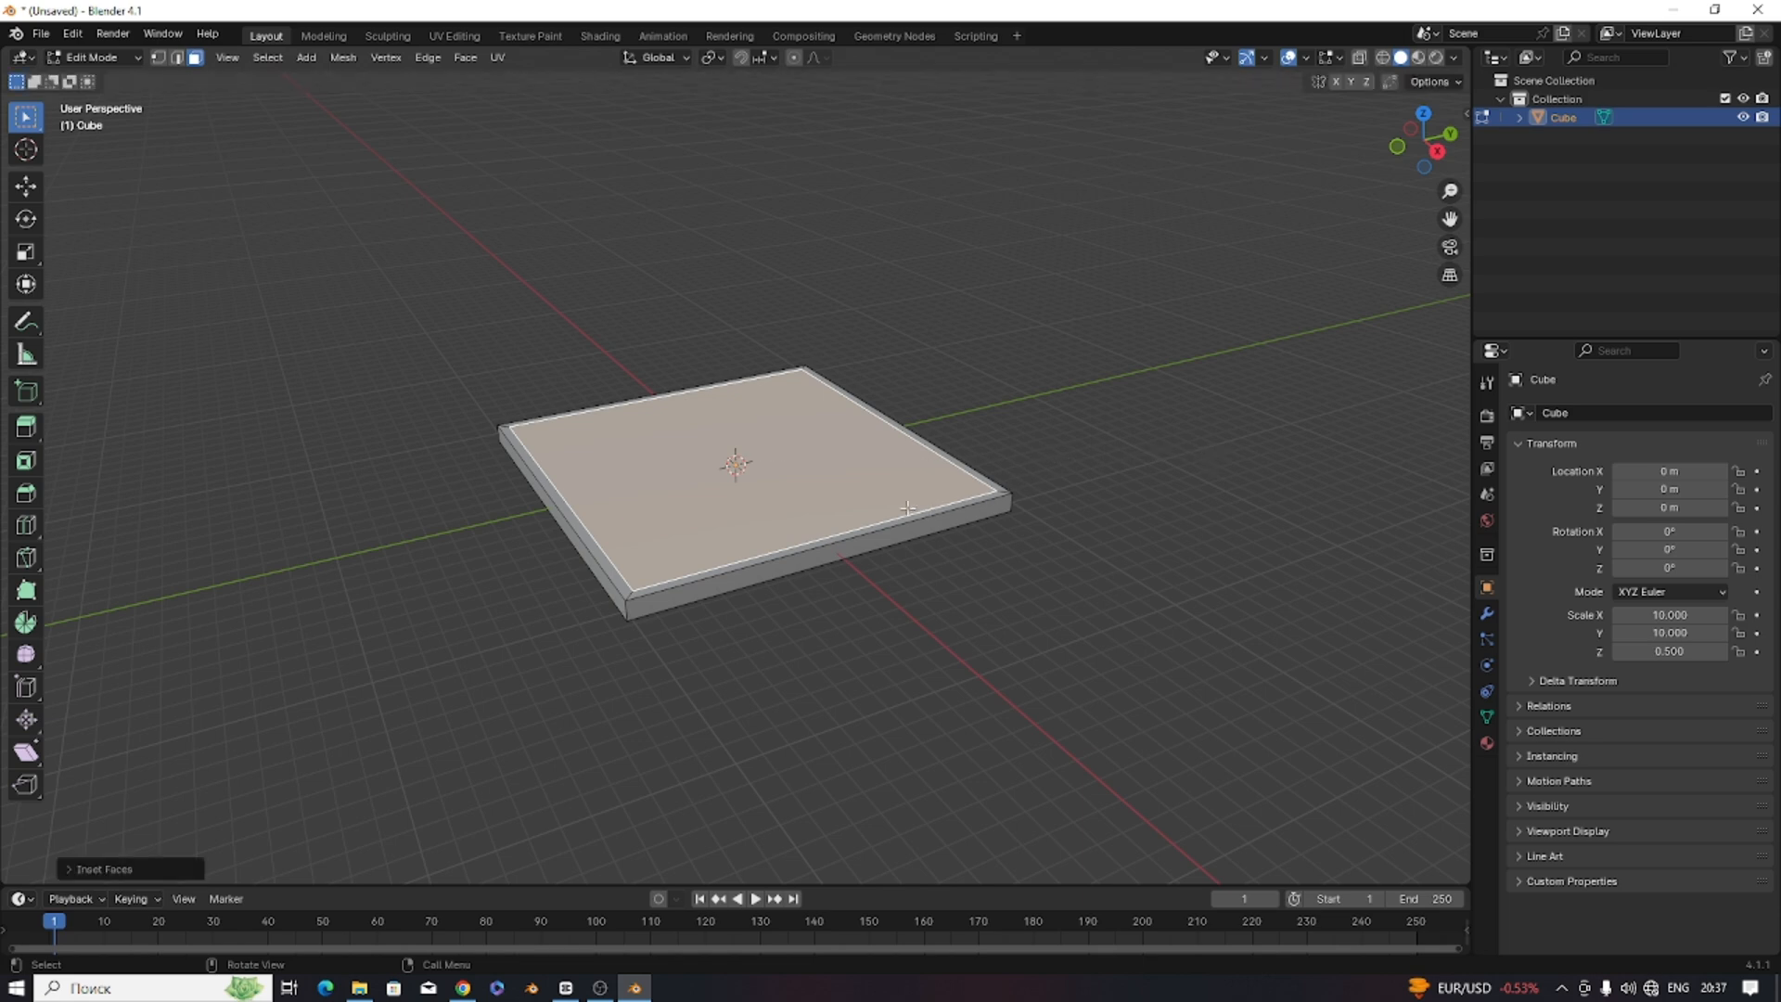
Select the border face loop around the slab's top and extrude it straight up along Z to form four walls.
{"action": "key", "text": "alt+a"}
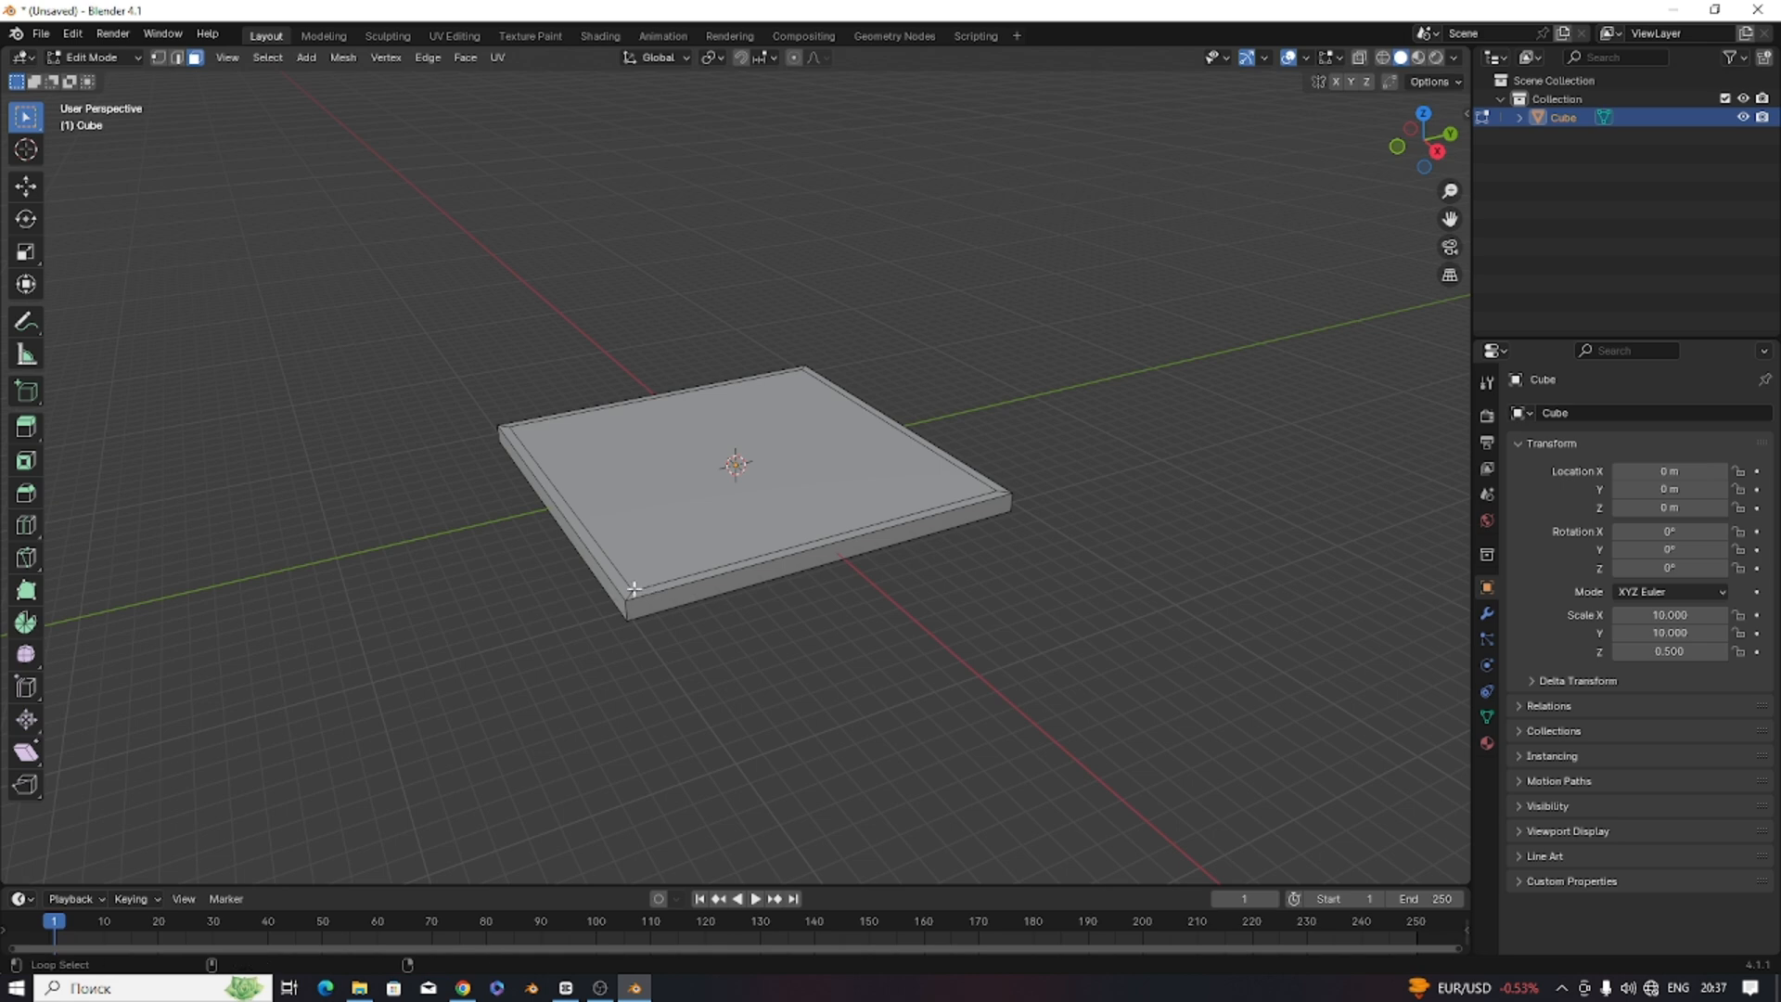
{"action": "left_click", "coordinate": [629, 594], "text": "alt"}
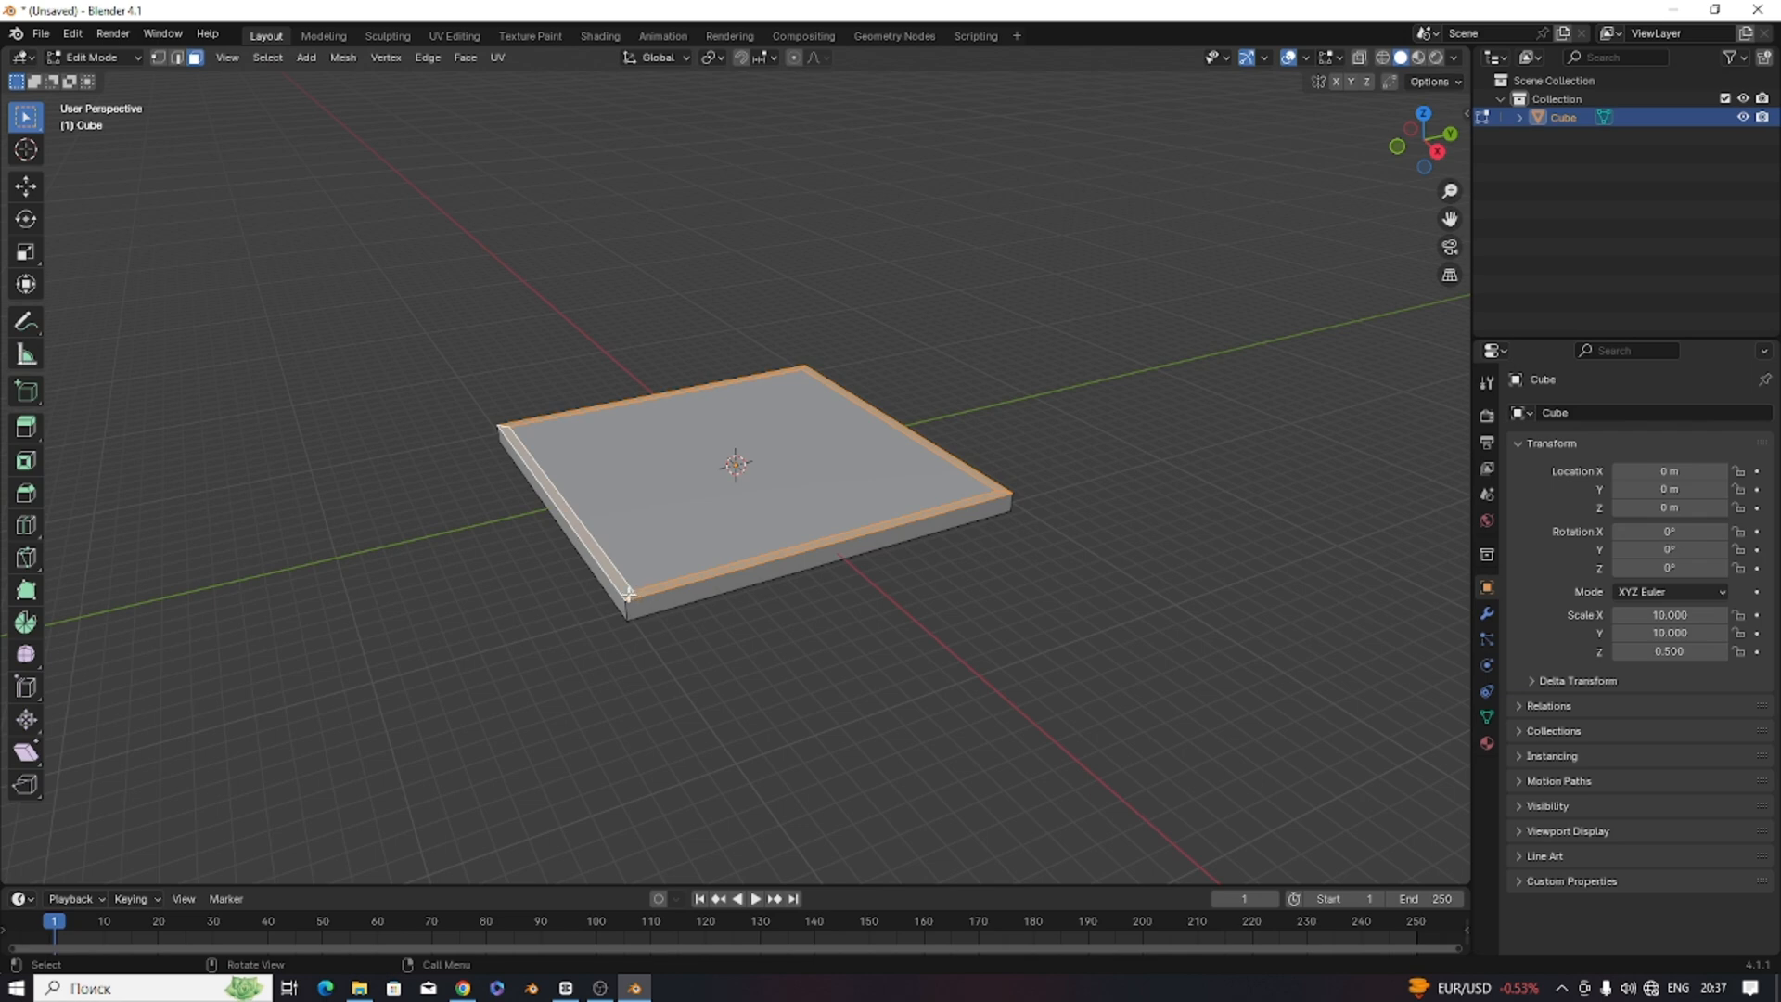
{"action": "key", "text": "e"}
{"action": "right_click", "coordinate": [694, 596]}
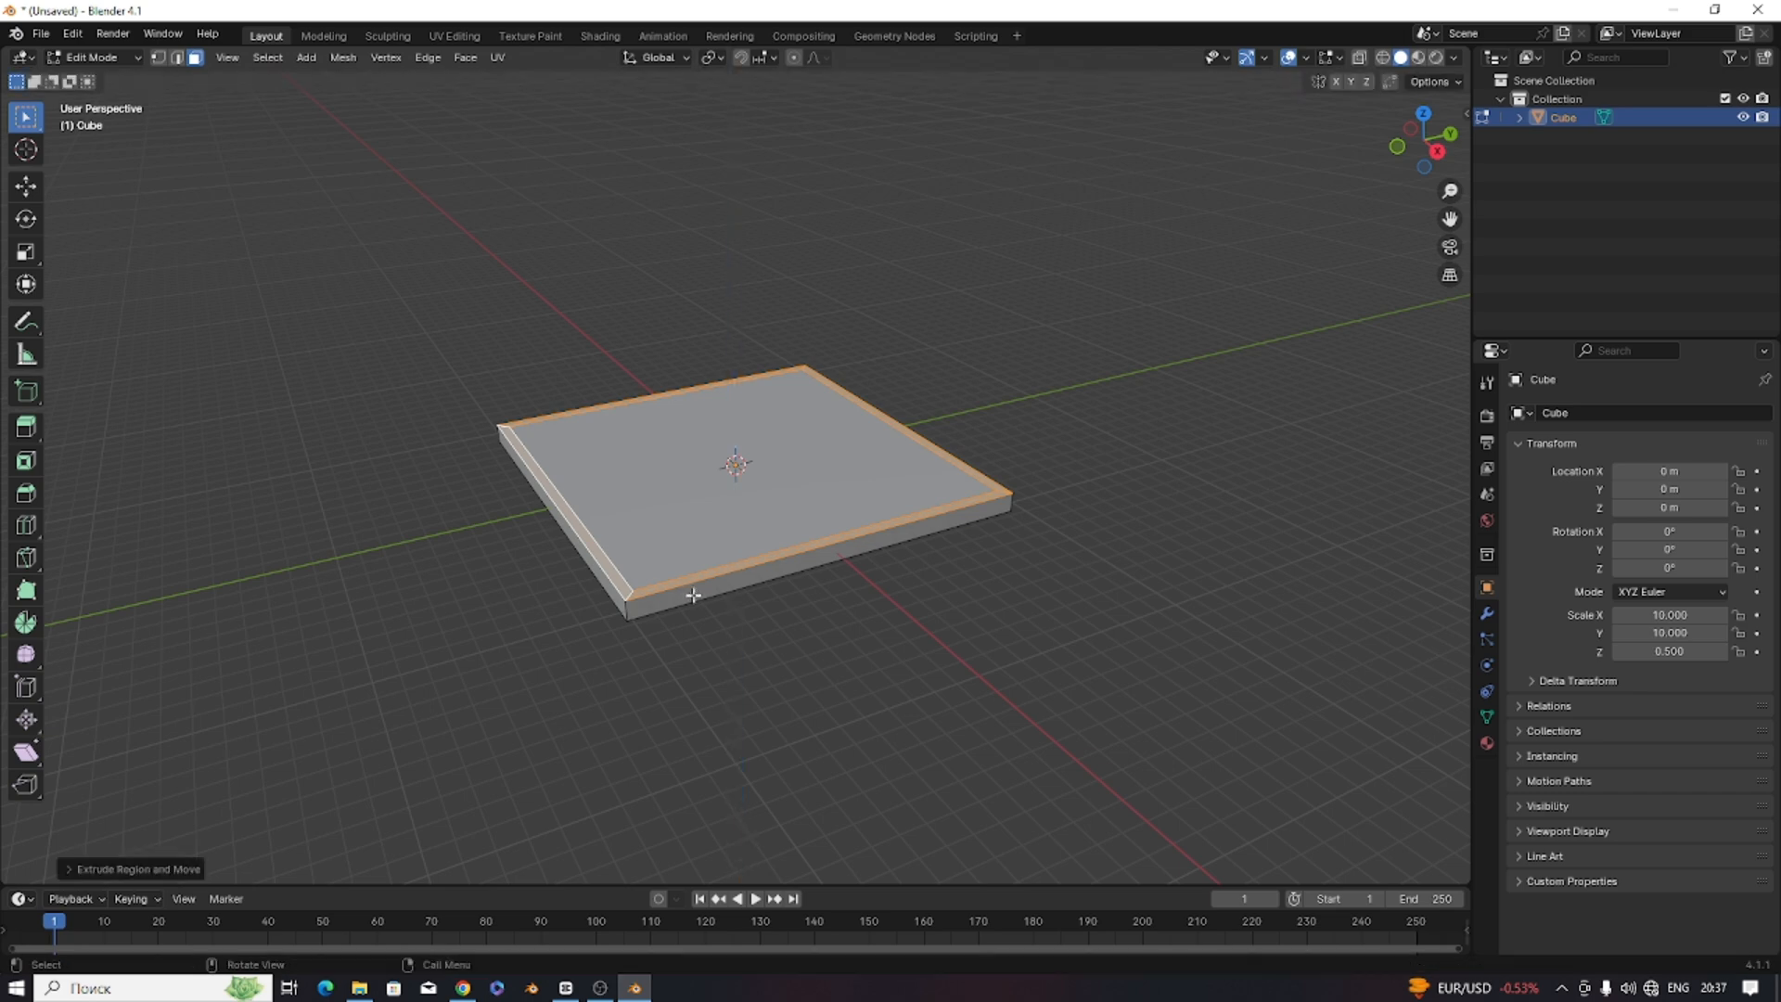
{"action": "key", "text": "g"}
{"action": "key", "text": "z"}
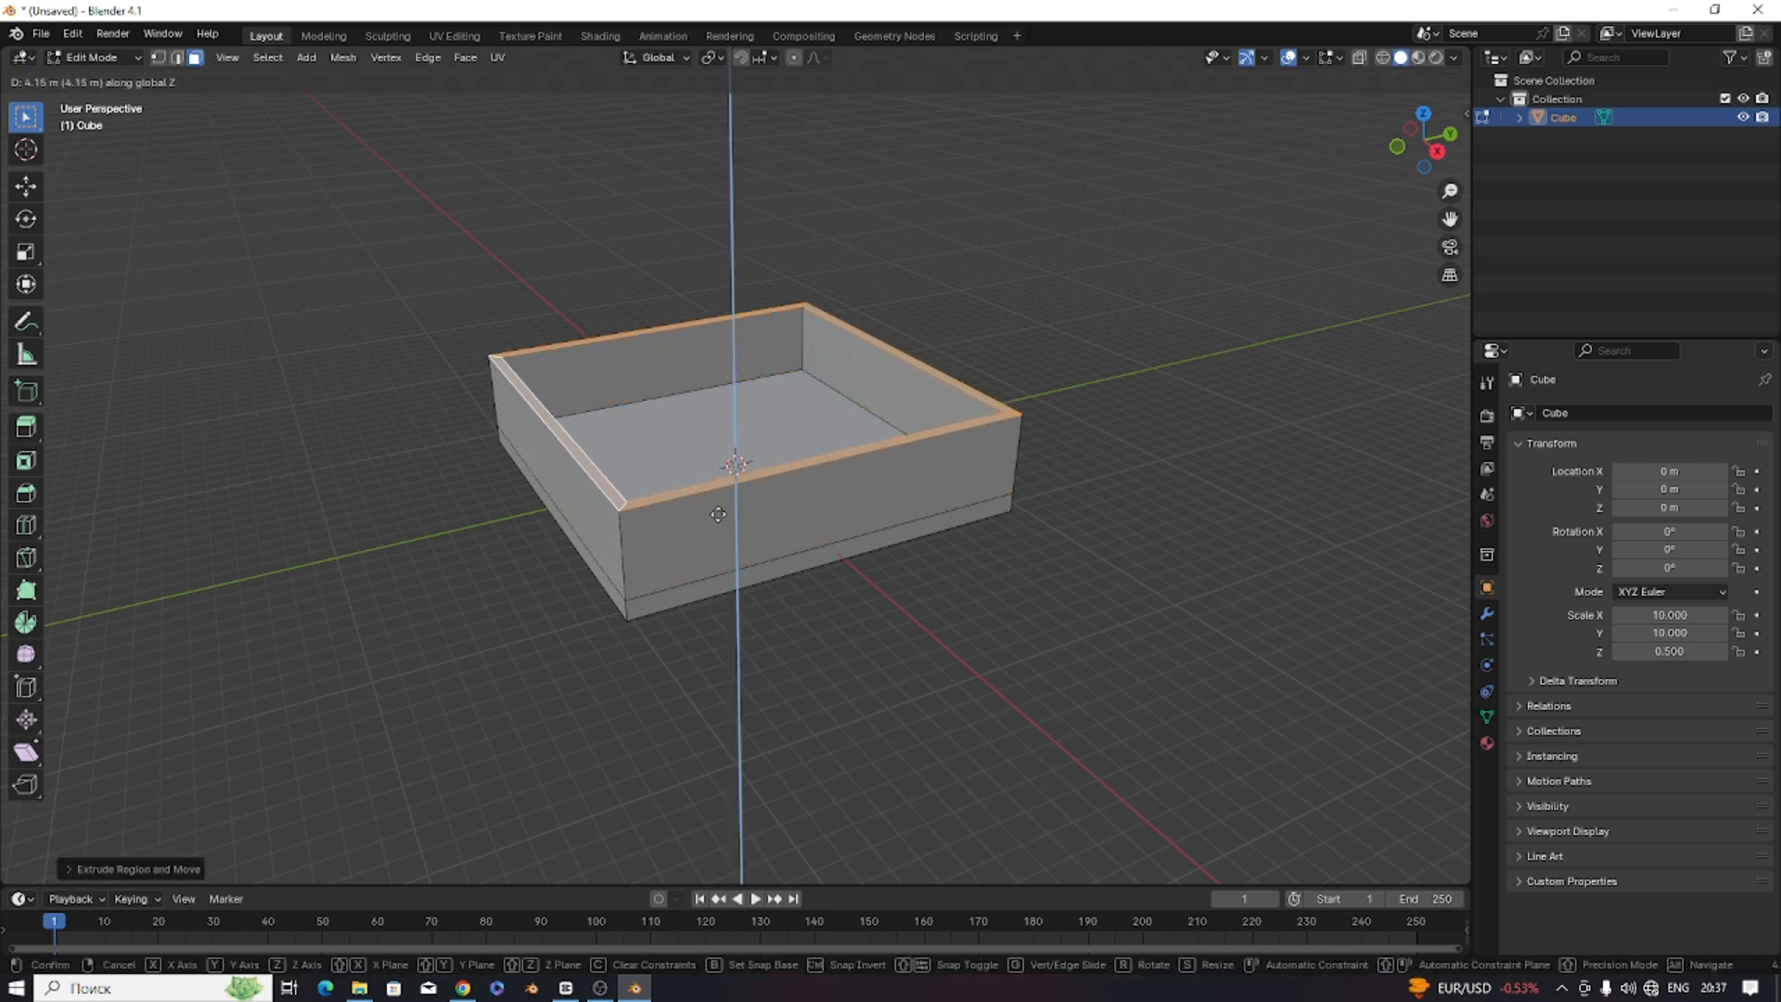
{"action": "left_click", "coordinate": [825, 435]}
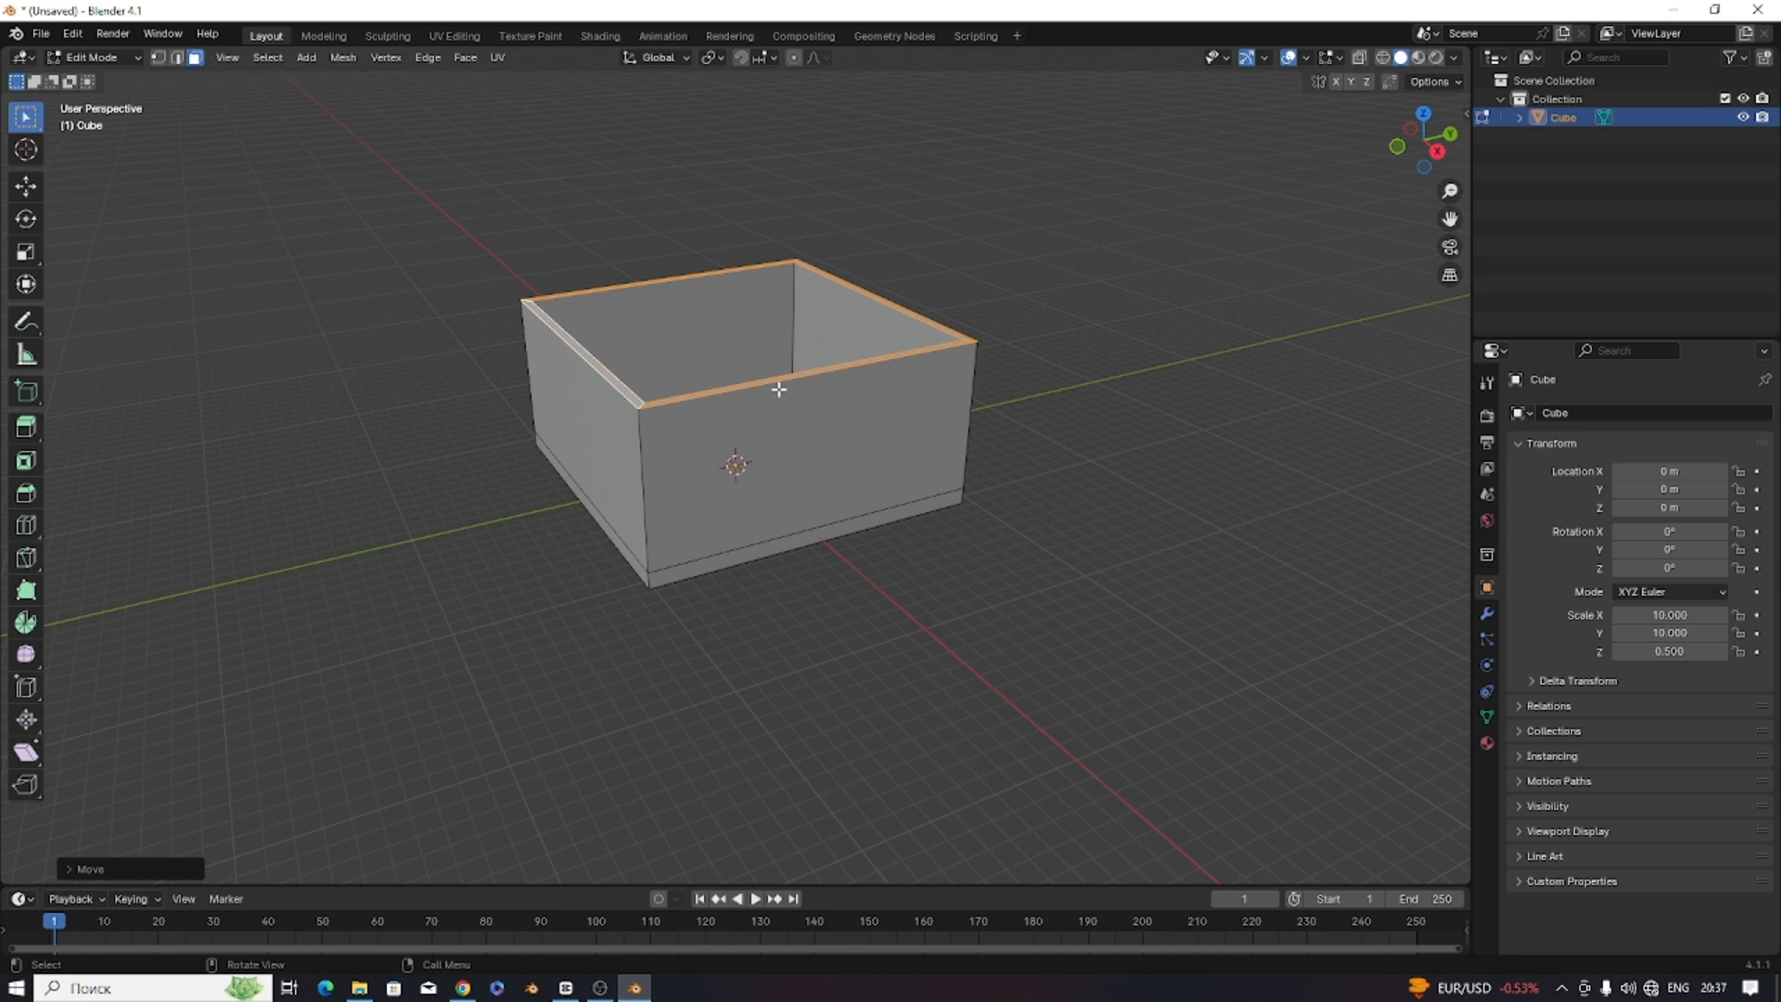
Add two evenly spaced vertical loop cuts across the front and back walls and the floor.
{"action": "key", "text": "ctrl+r"}
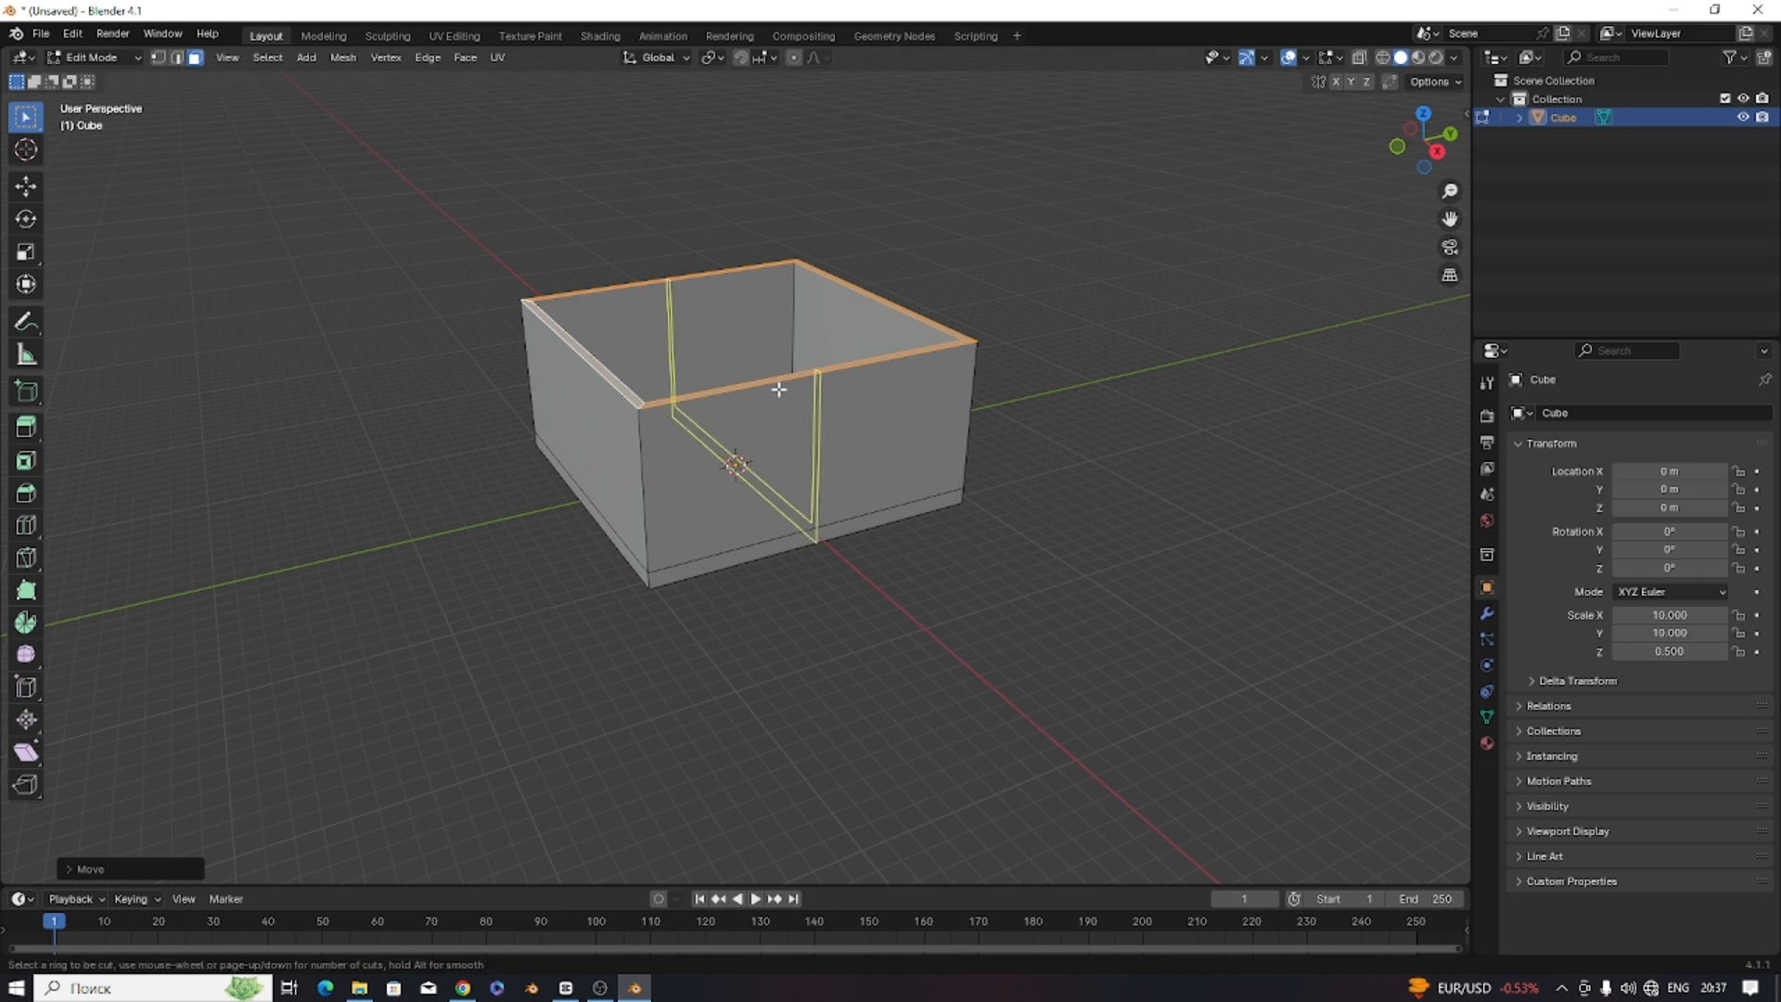
{"action": "scroll", "coordinate": [779, 390], "scroll_direction": "up", "scroll_amount": 1}
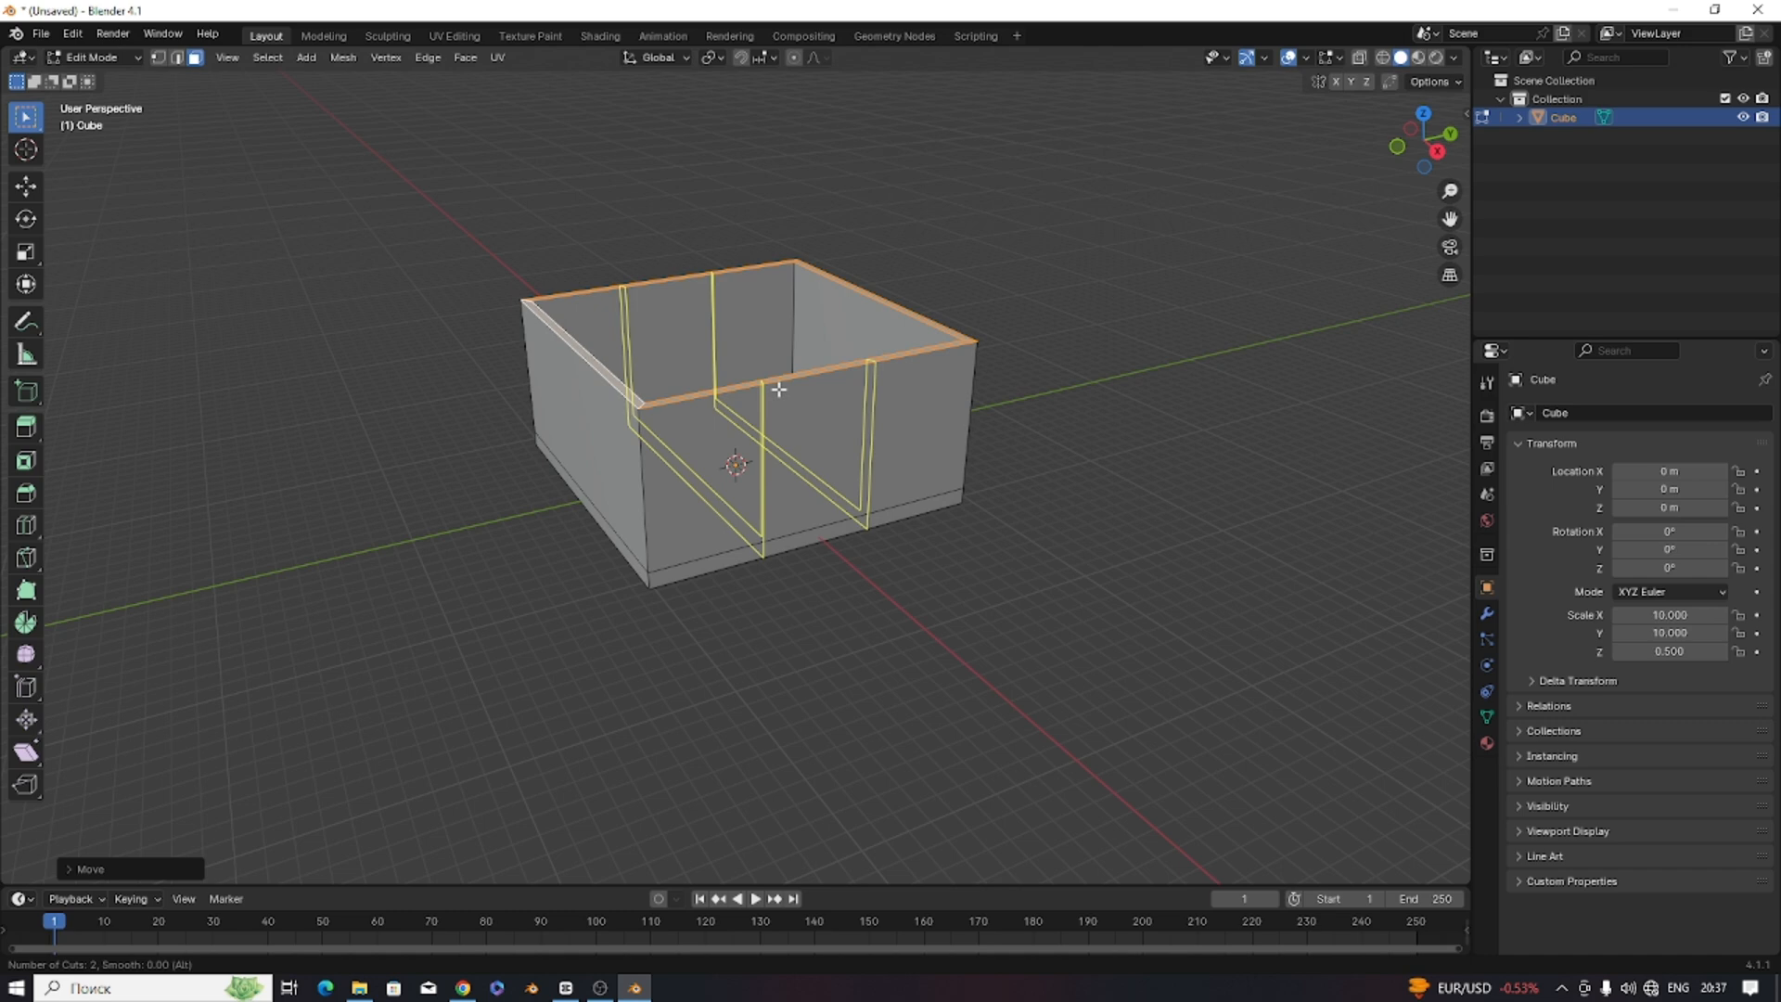
{"action": "left_click", "coordinate": [779, 390]}
{"action": "left_click", "coordinate": [779, 387]}
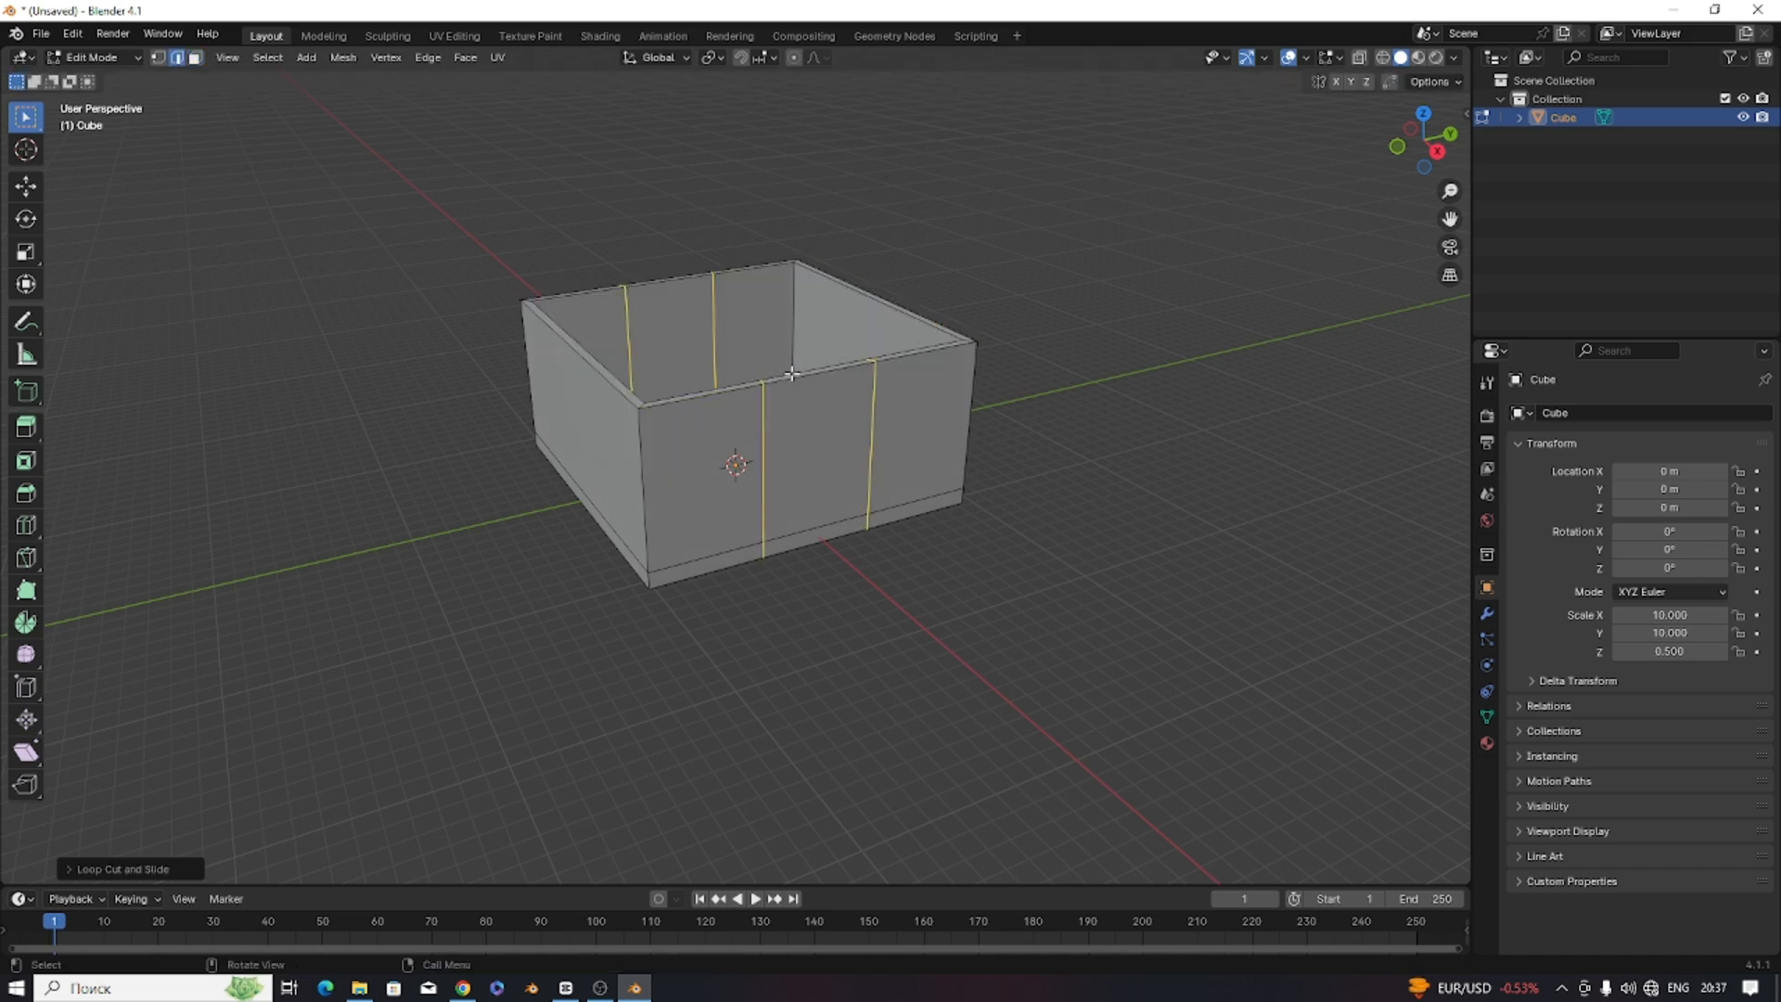
{"action": "mouse_move", "coordinate": [866, 370]}
{"action": "middle_mouse_down"}
{"action": "mouse_move", "coordinate": [922, 282]}
{"action": "mouse_move", "coordinate": [867, 349]}
{"action": "middle_mouse_up"}
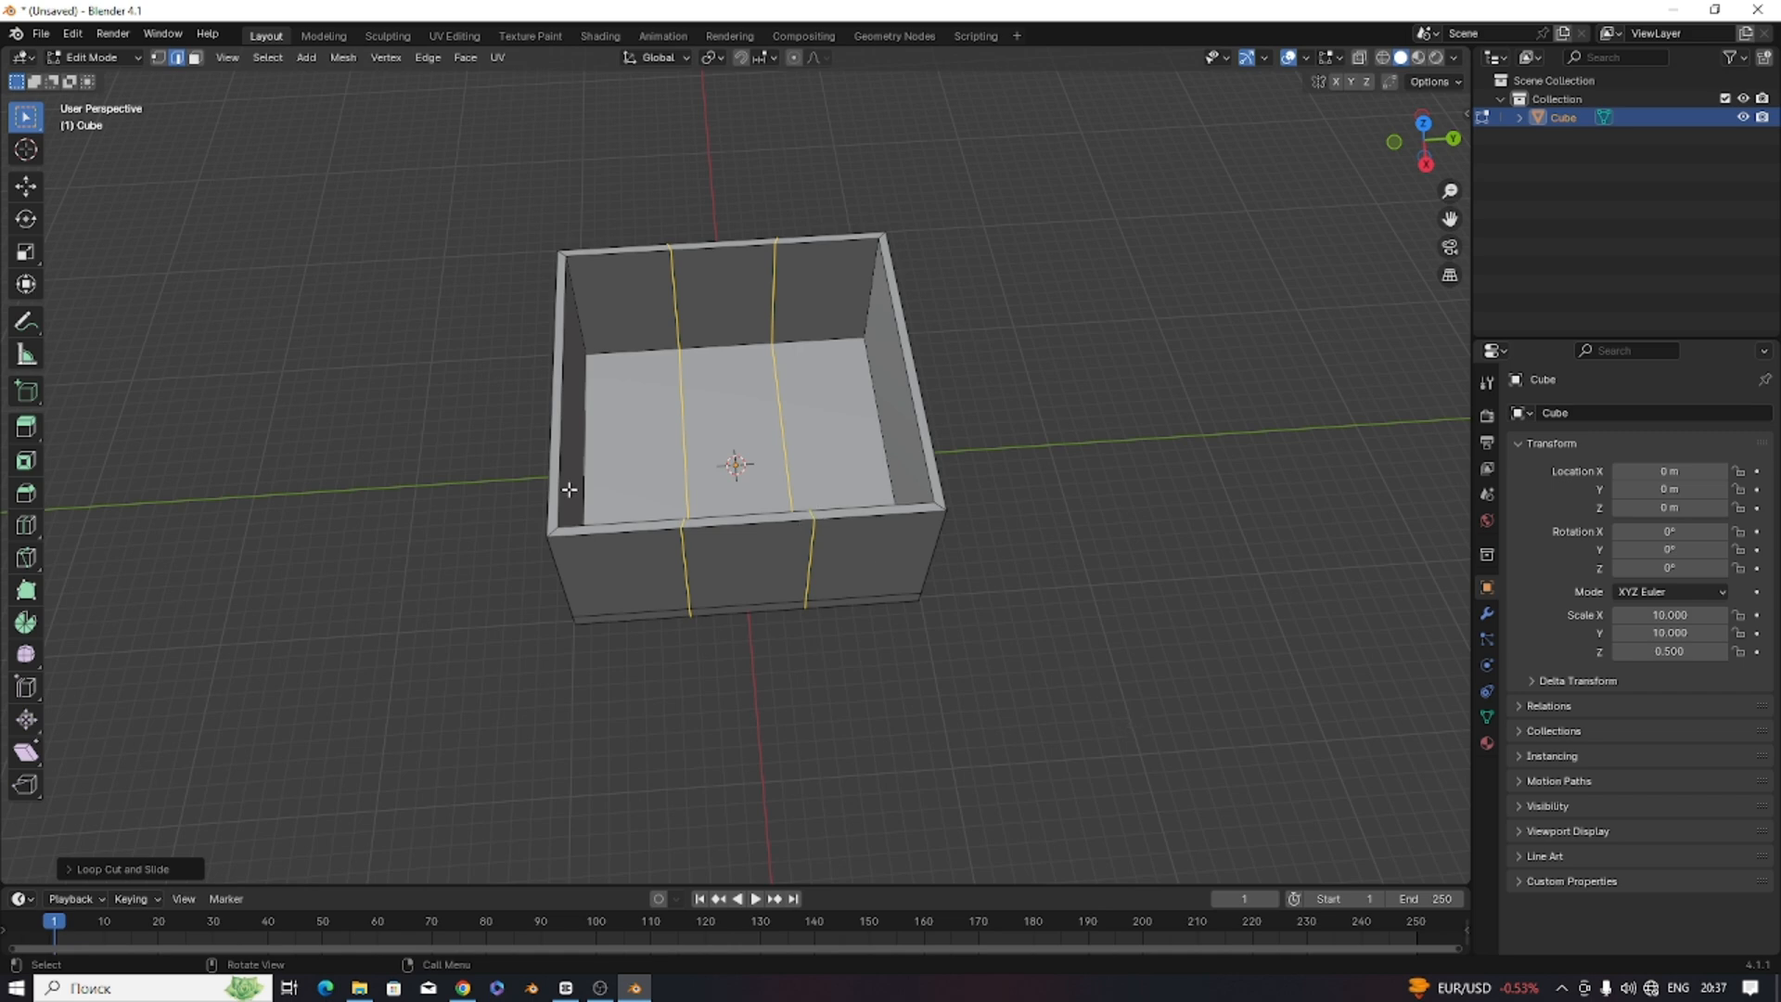
Set the transform pivot point to Individual Origins and scale the two loop cuts slightly along Y with the Scale tool.
{"action": "left_click", "coordinate": [713, 61]}
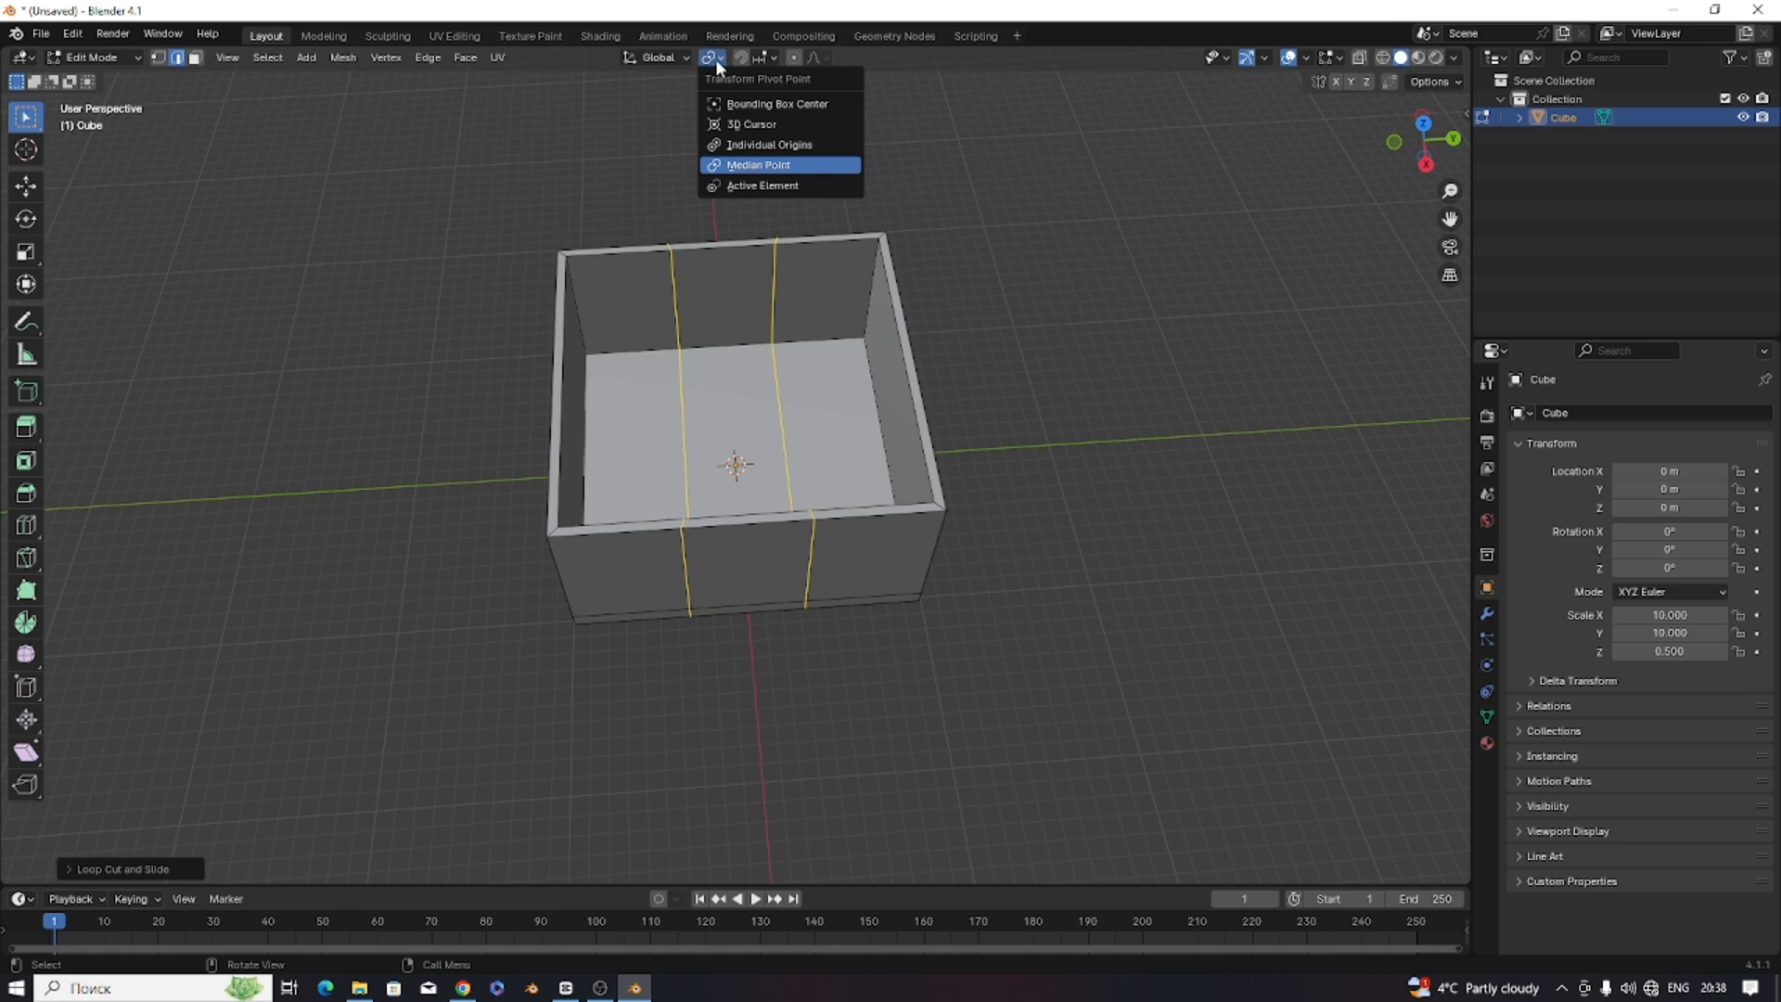
{"action": "left_click", "coordinate": [780, 147]}
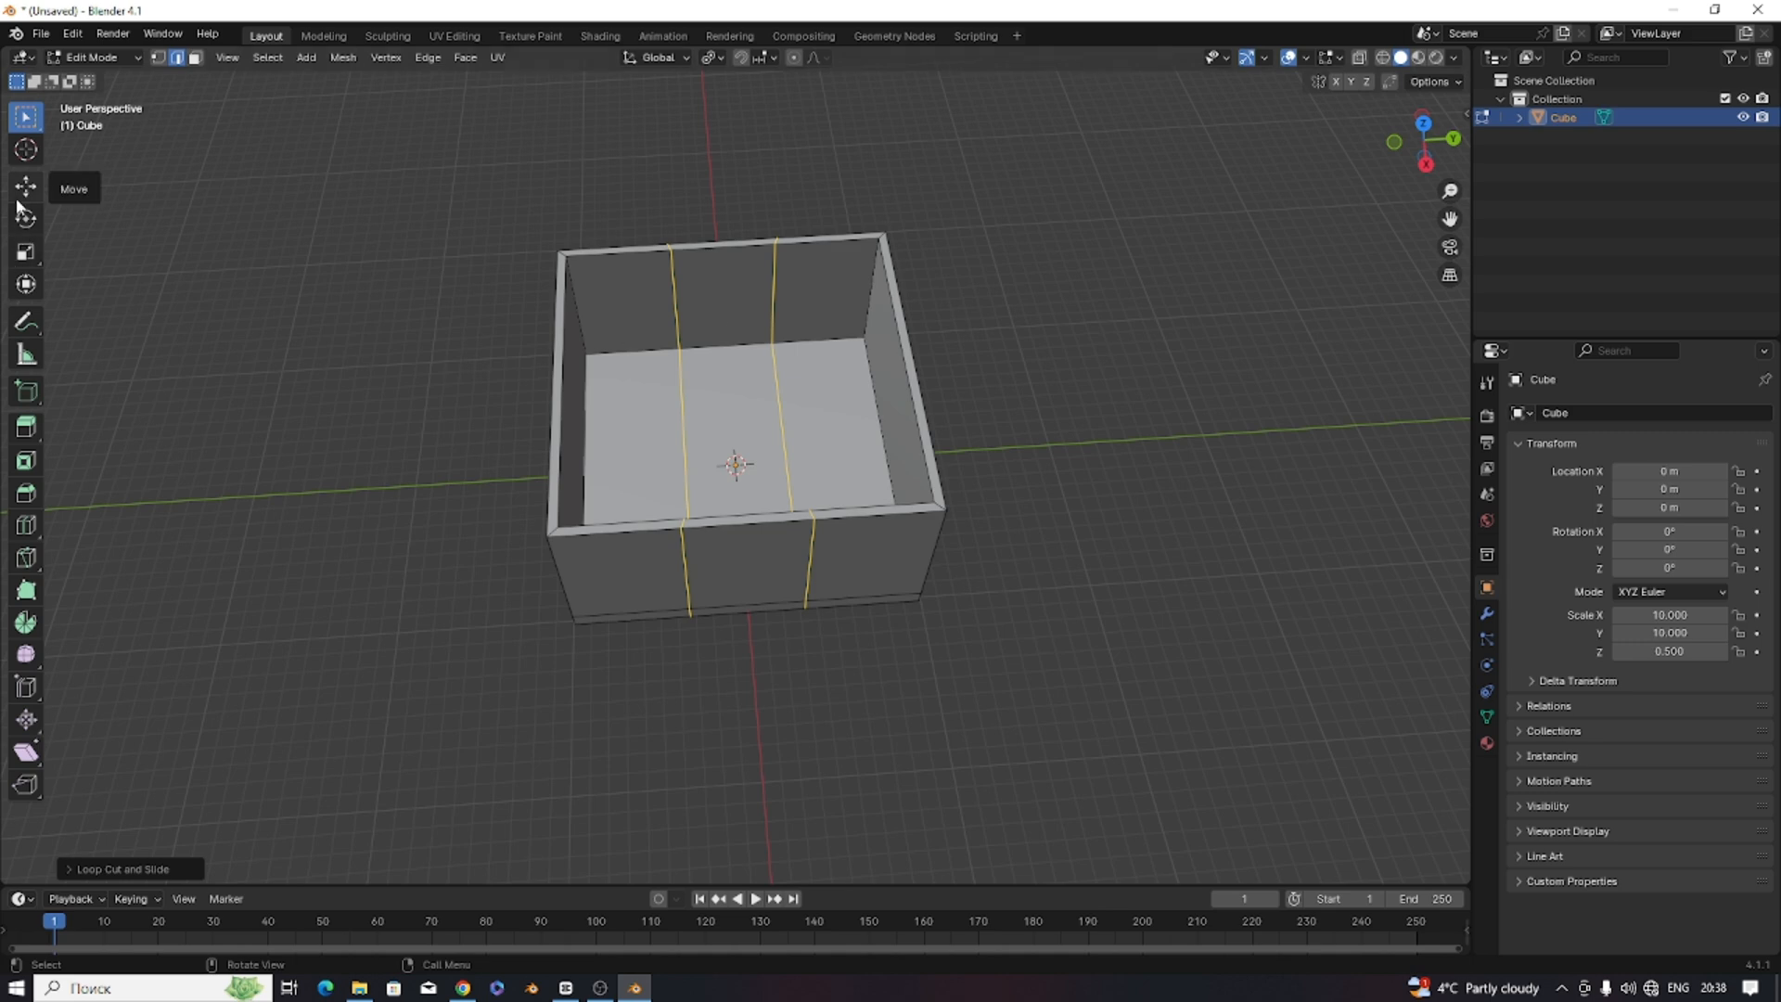
{"action": "left_click", "coordinate": [26, 253]}
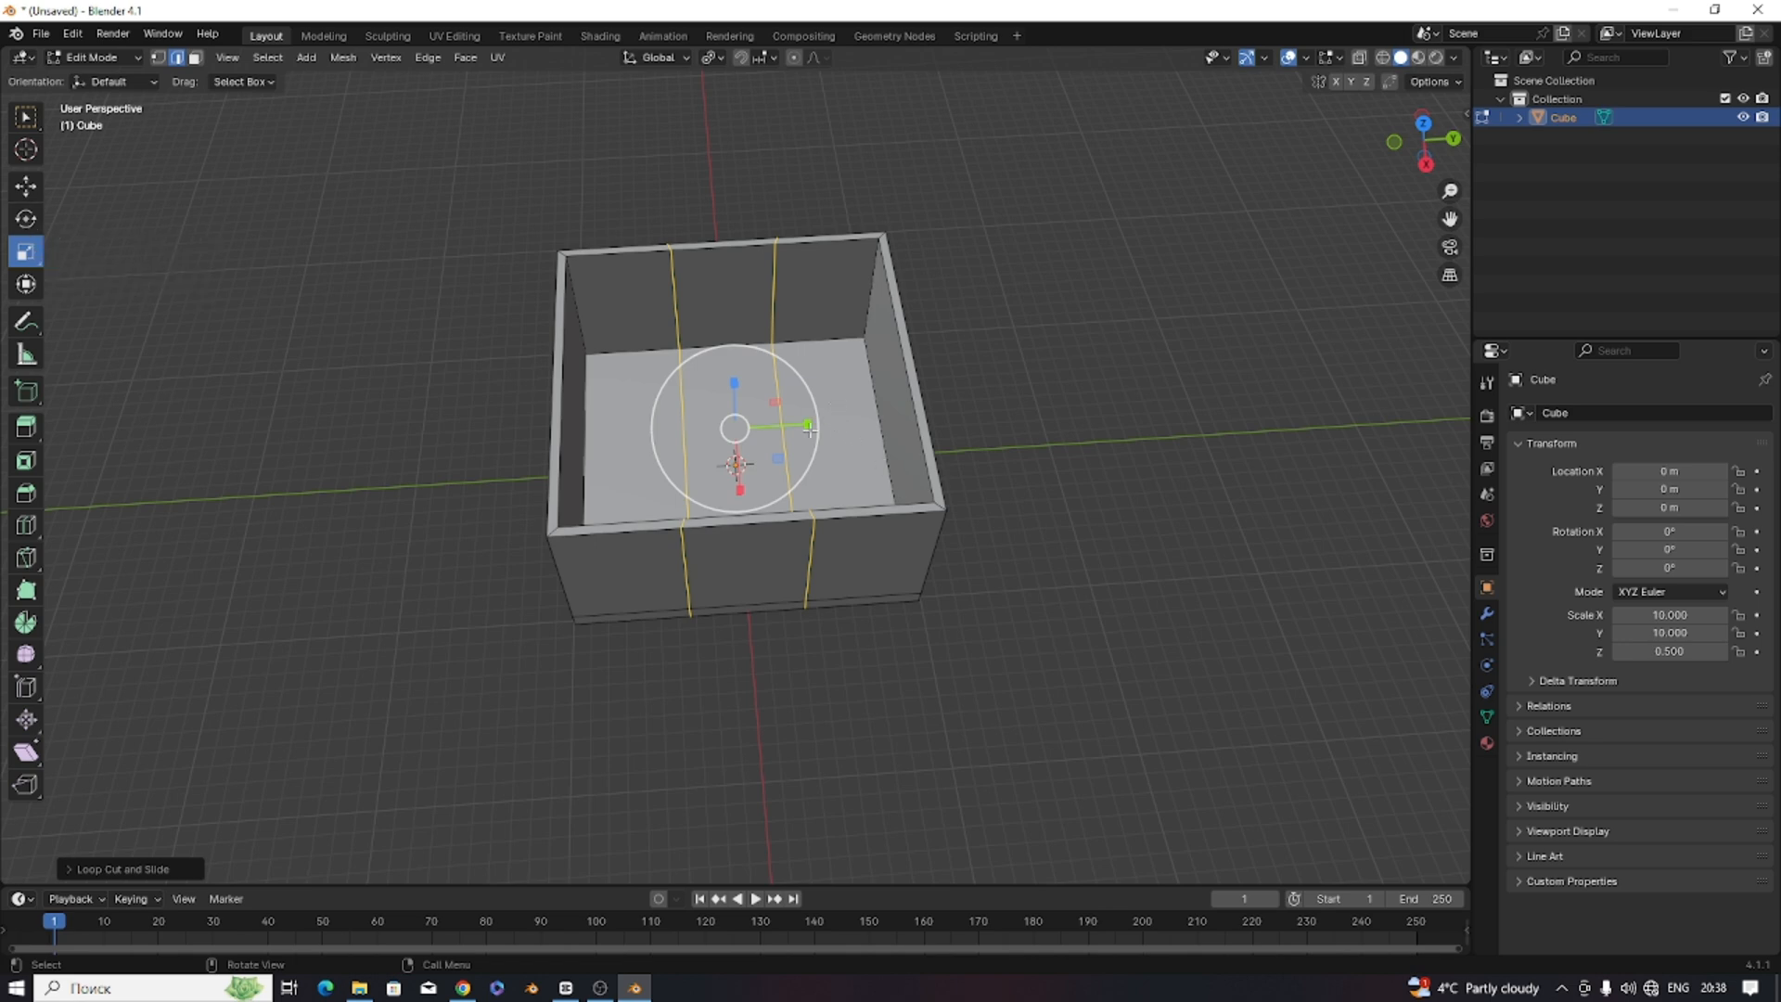
{"action": "left_click_drag", "start_coordinate": [810, 429], "coordinate": [804, 422]}
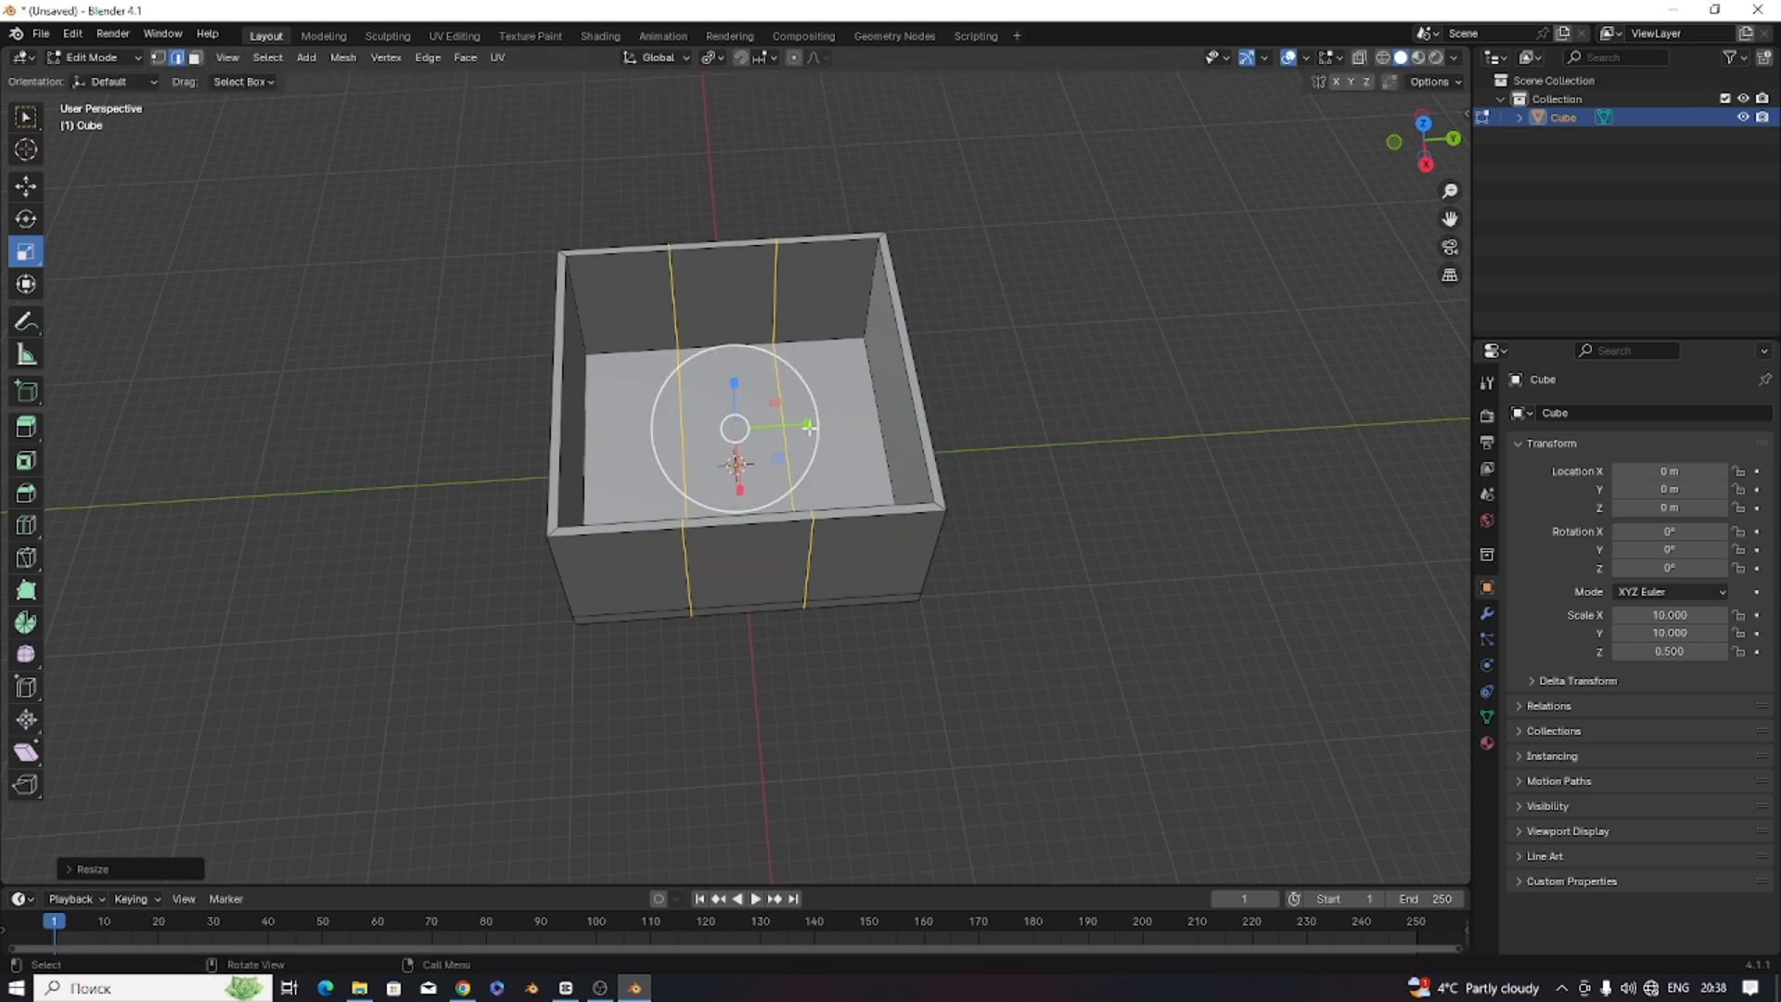
Switch back to the Select Box tool and set the transform pivot point to Median Point.
{"action": "scroll", "coordinate": [743, 534], "scroll_direction": "down", "scroll_amount": 3}
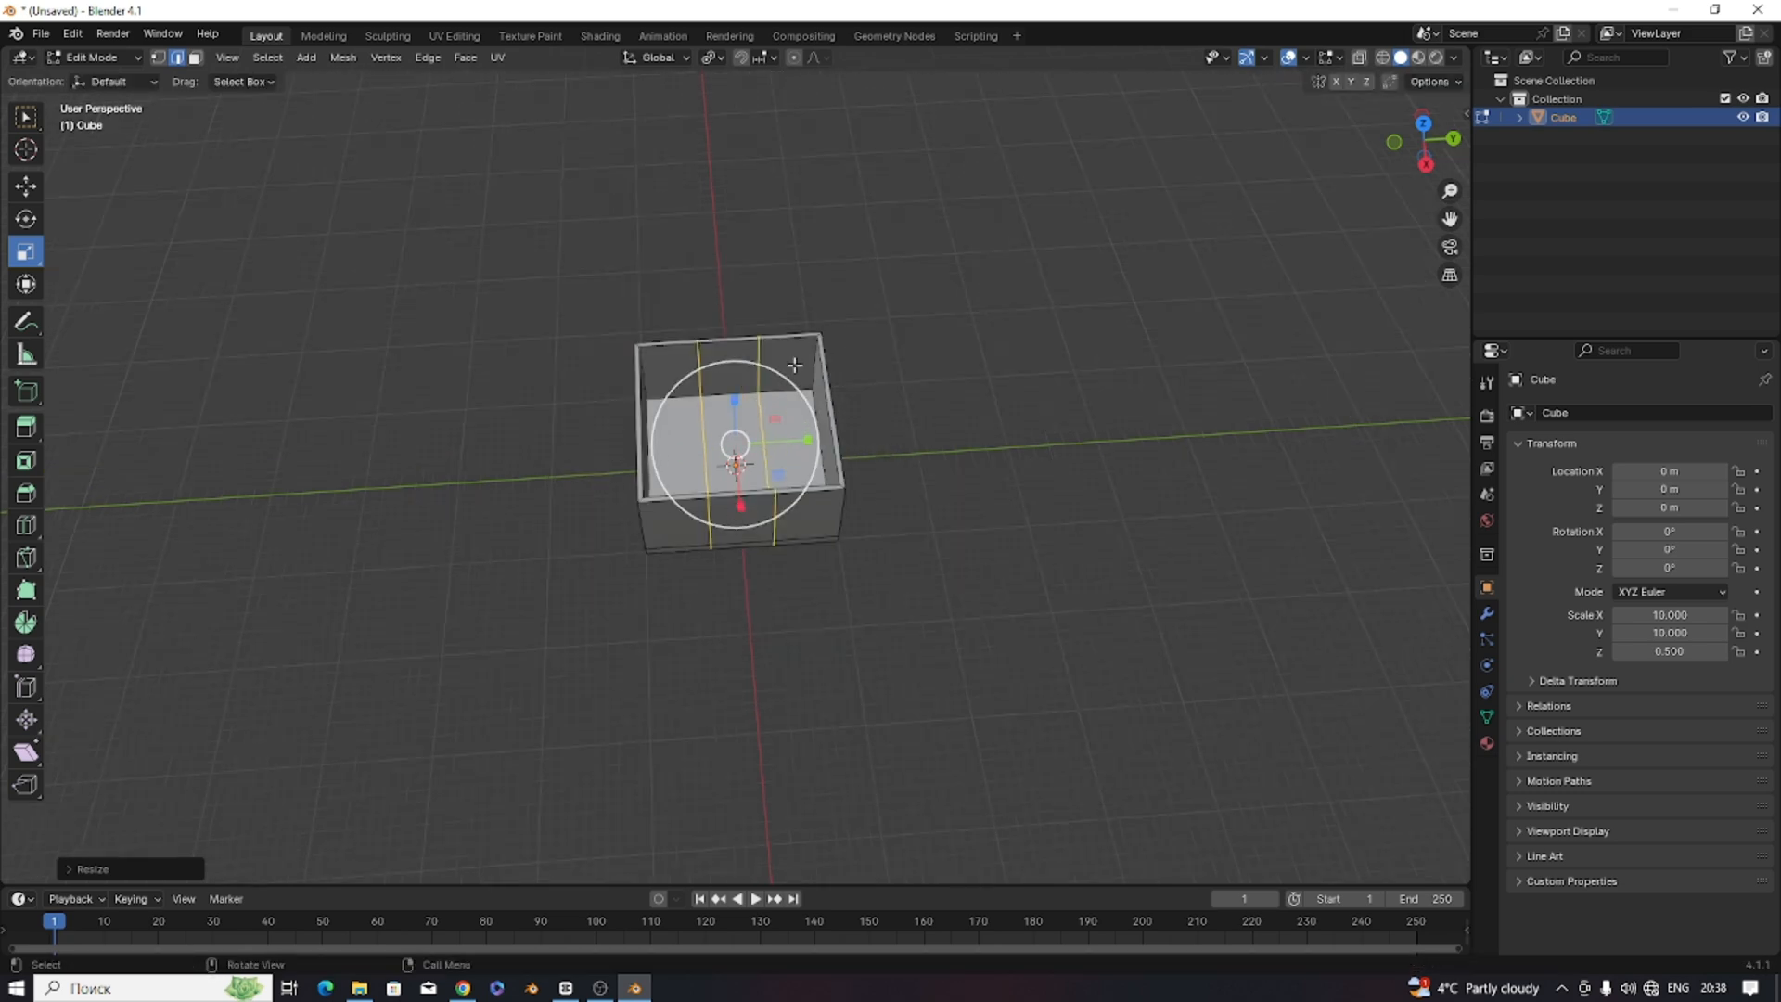
{"action": "scroll", "coordinate": [807, 444], "scroll_direction": "up", "scroll_amount": 5}
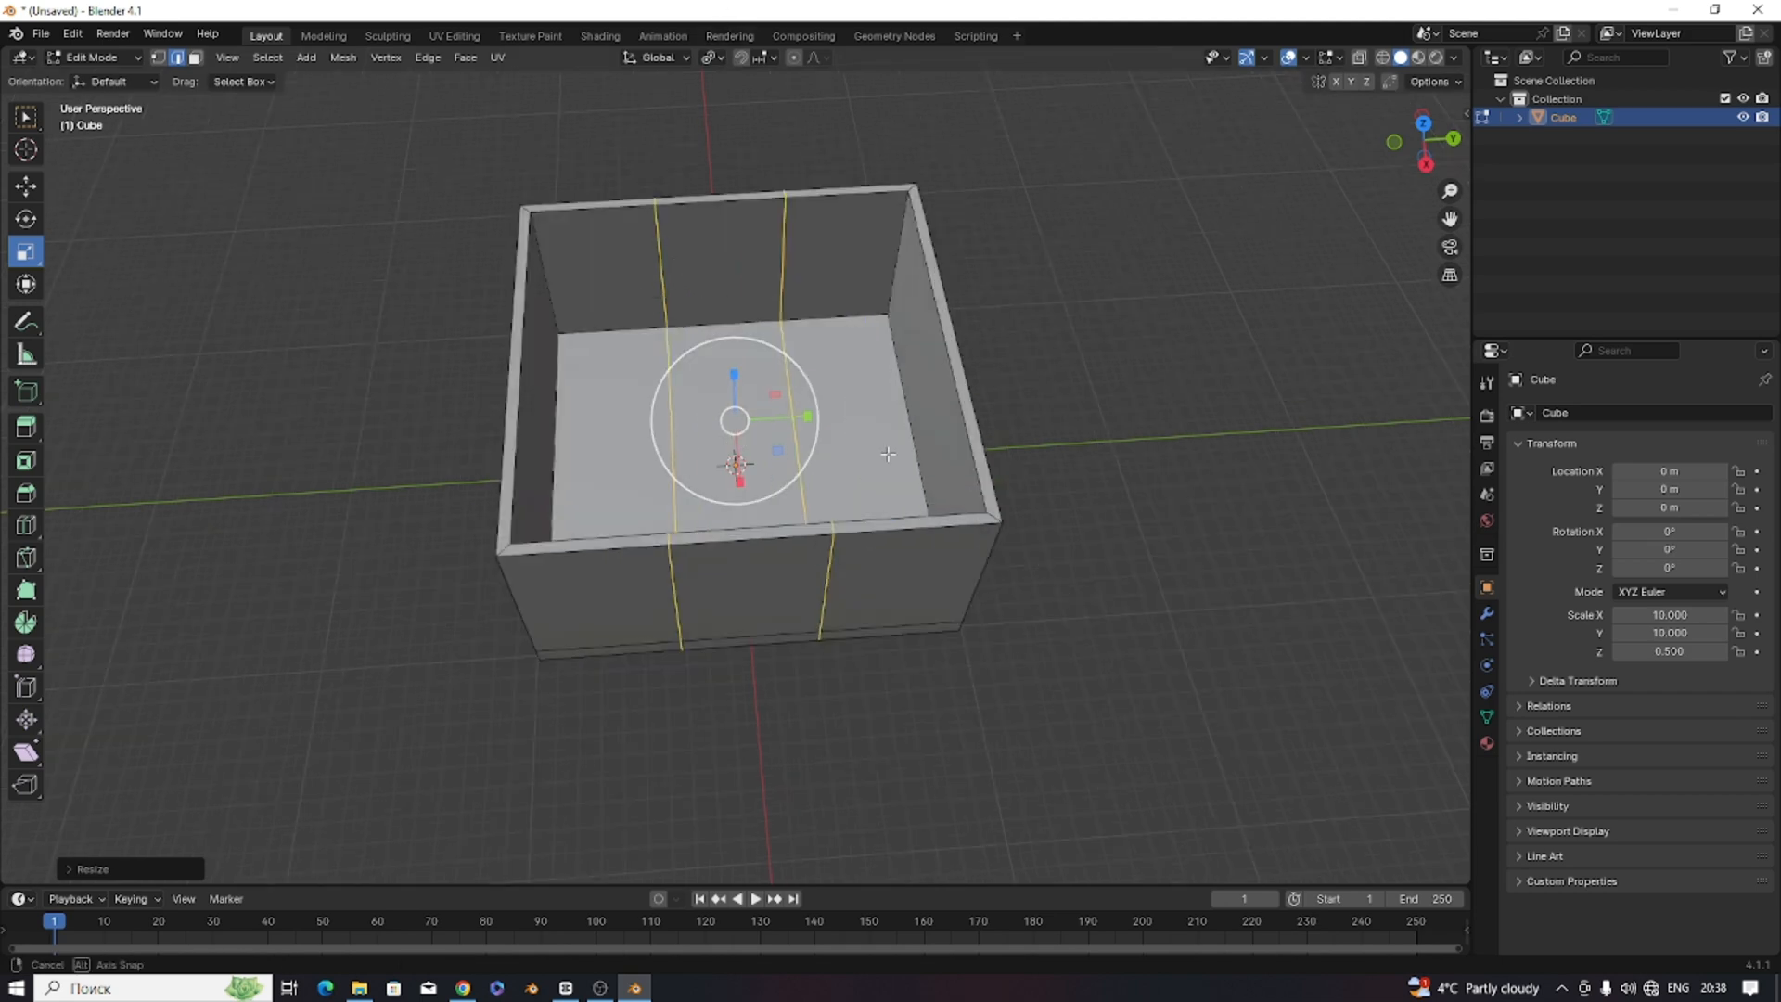
{"action": "middle_click_drag", "start_coordinate": [865, 487], "coordinate": [811, 460]}
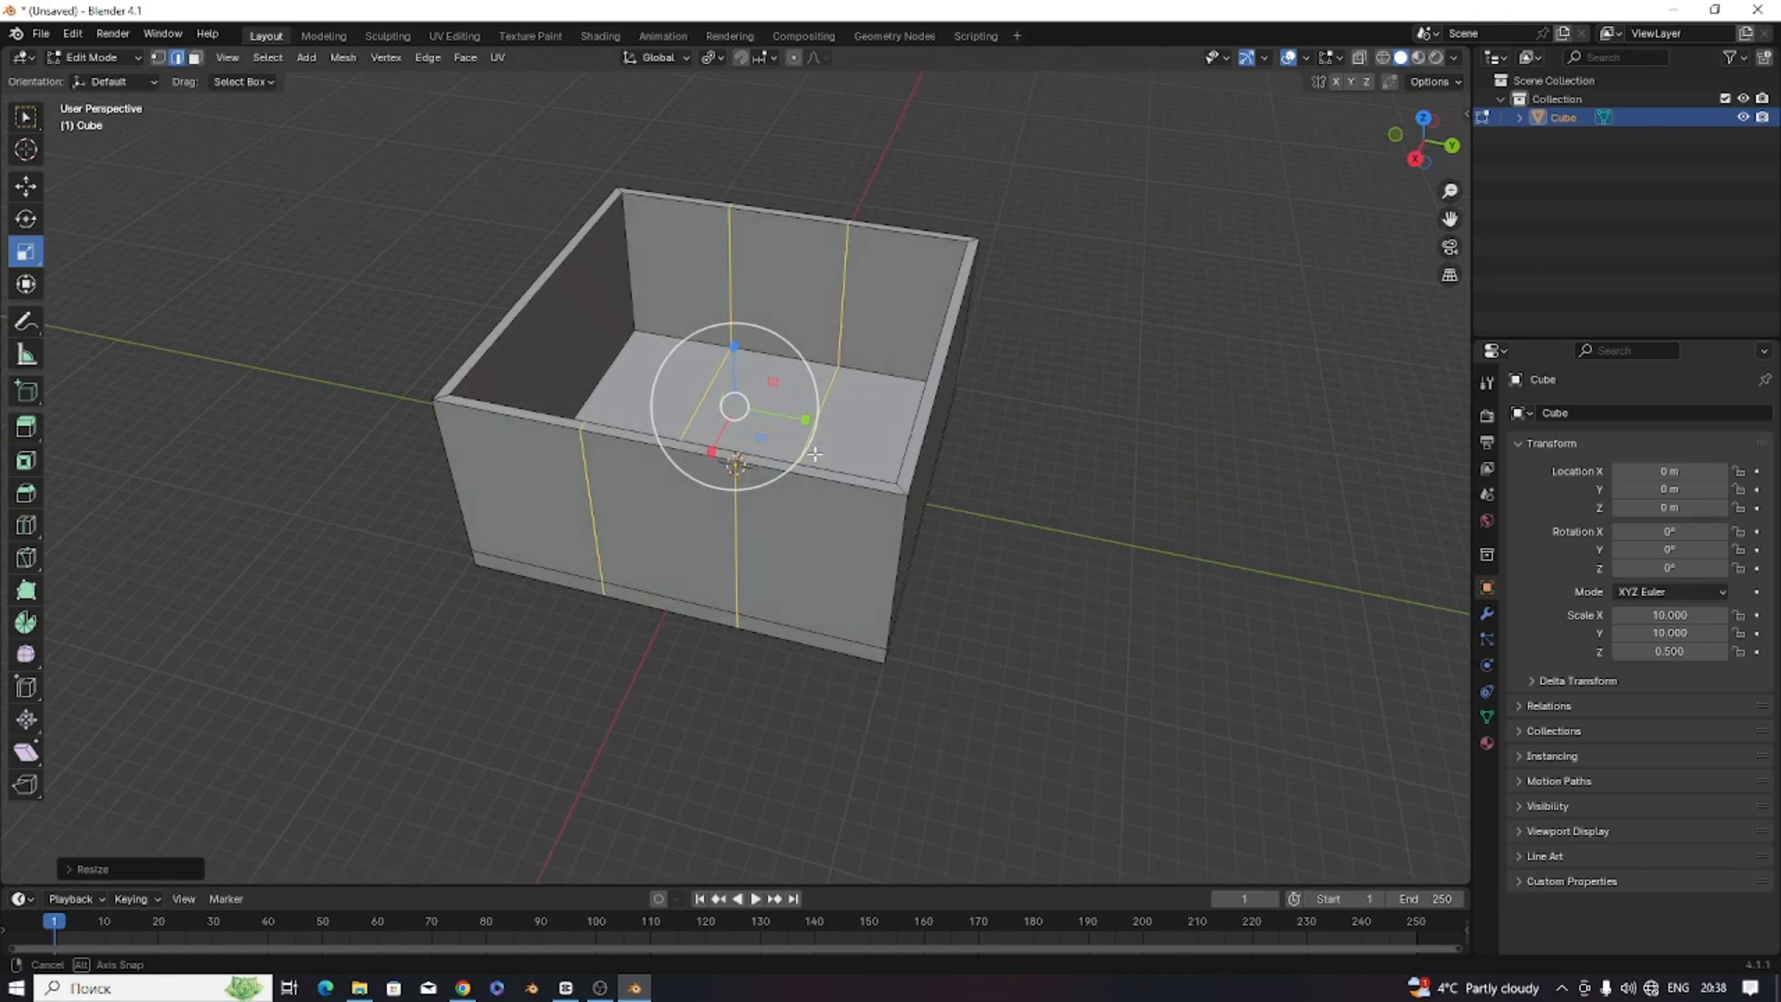
{"action": "left_click", "coordinate": [25, 116]}
{"action": "left_click", "coordinate": [711, 57]}
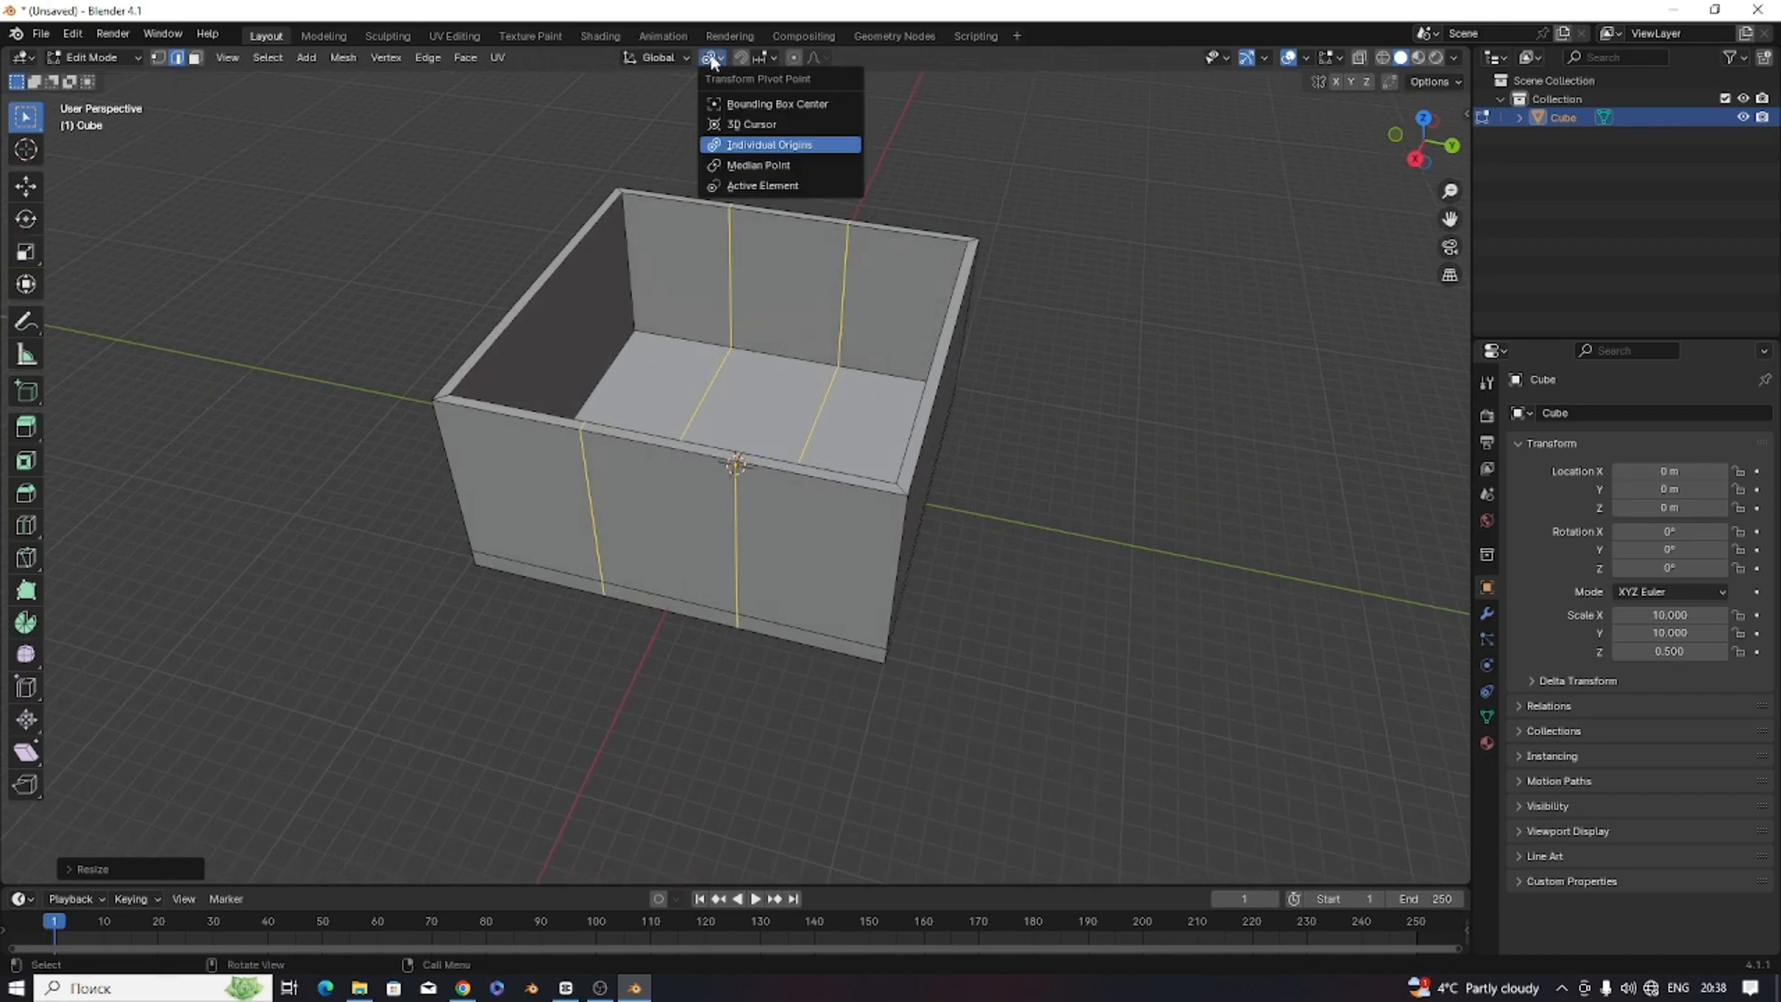
{"action": "left_click", "coordinate": [755, 166]}
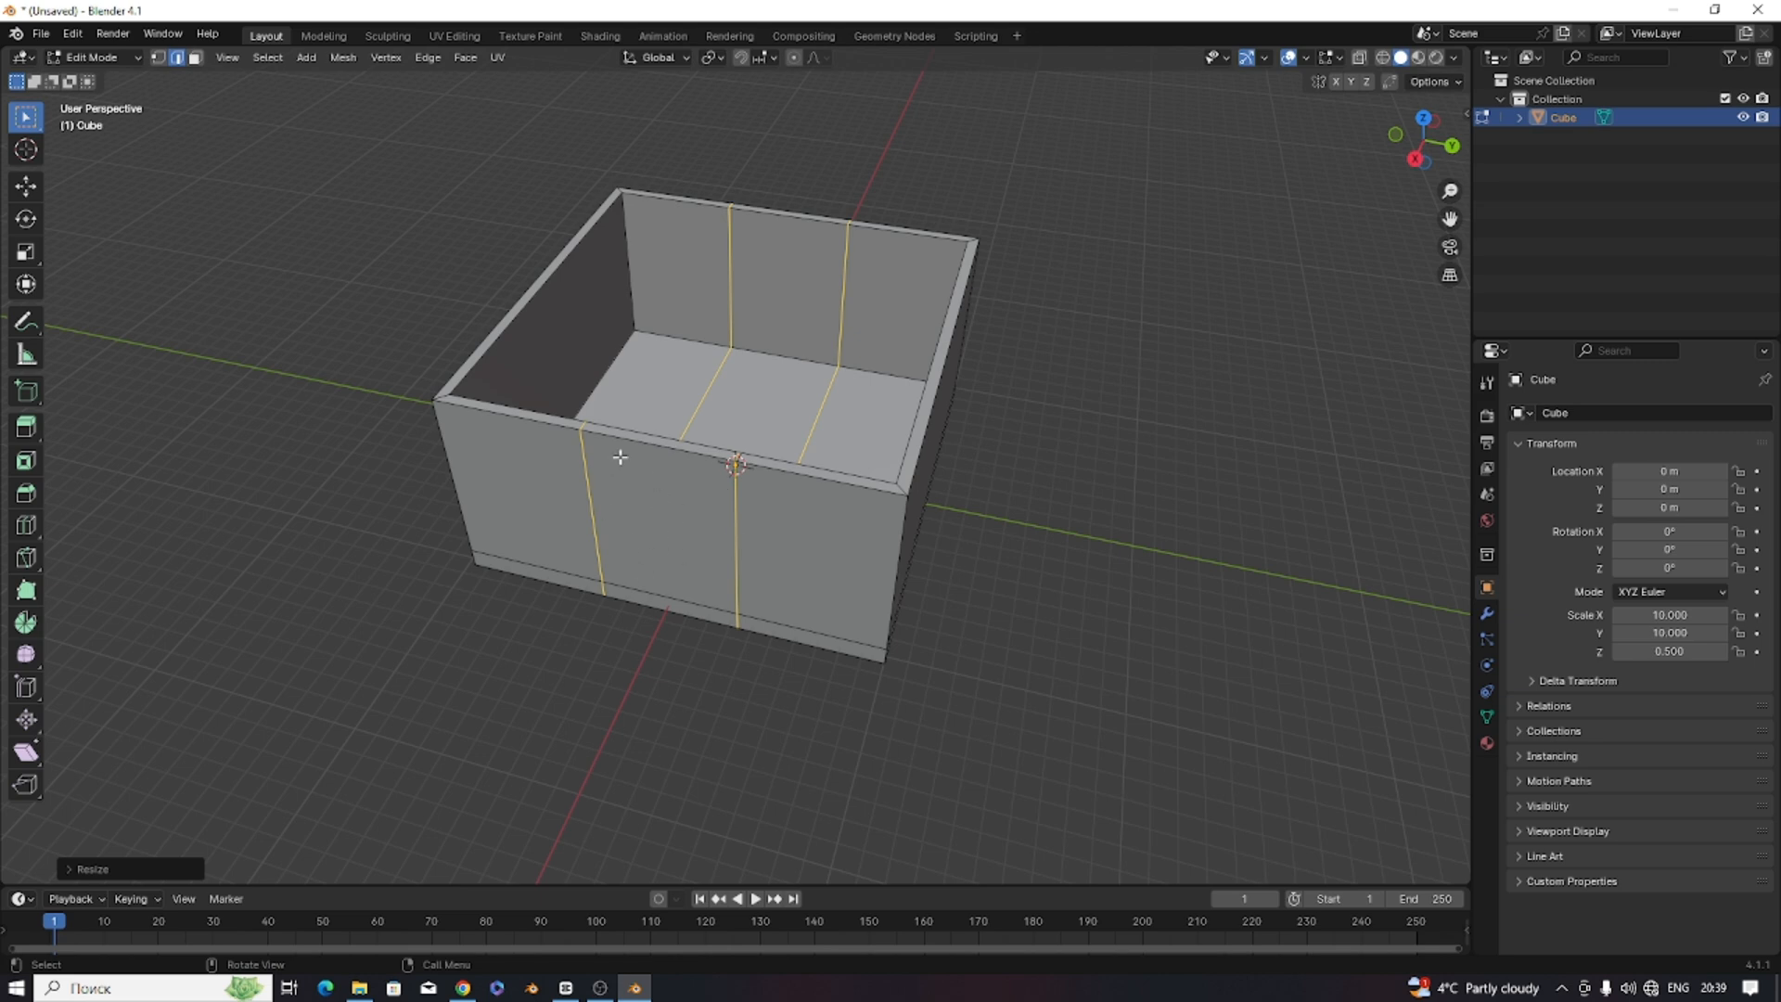
Select the front wall's middle panel faces in face mode, inset them and scale them down slightly along Z.
{"action": "left_click", "coordinate": [194, 58]}
{"action": "left_click", "coordinate": [657, 546]}
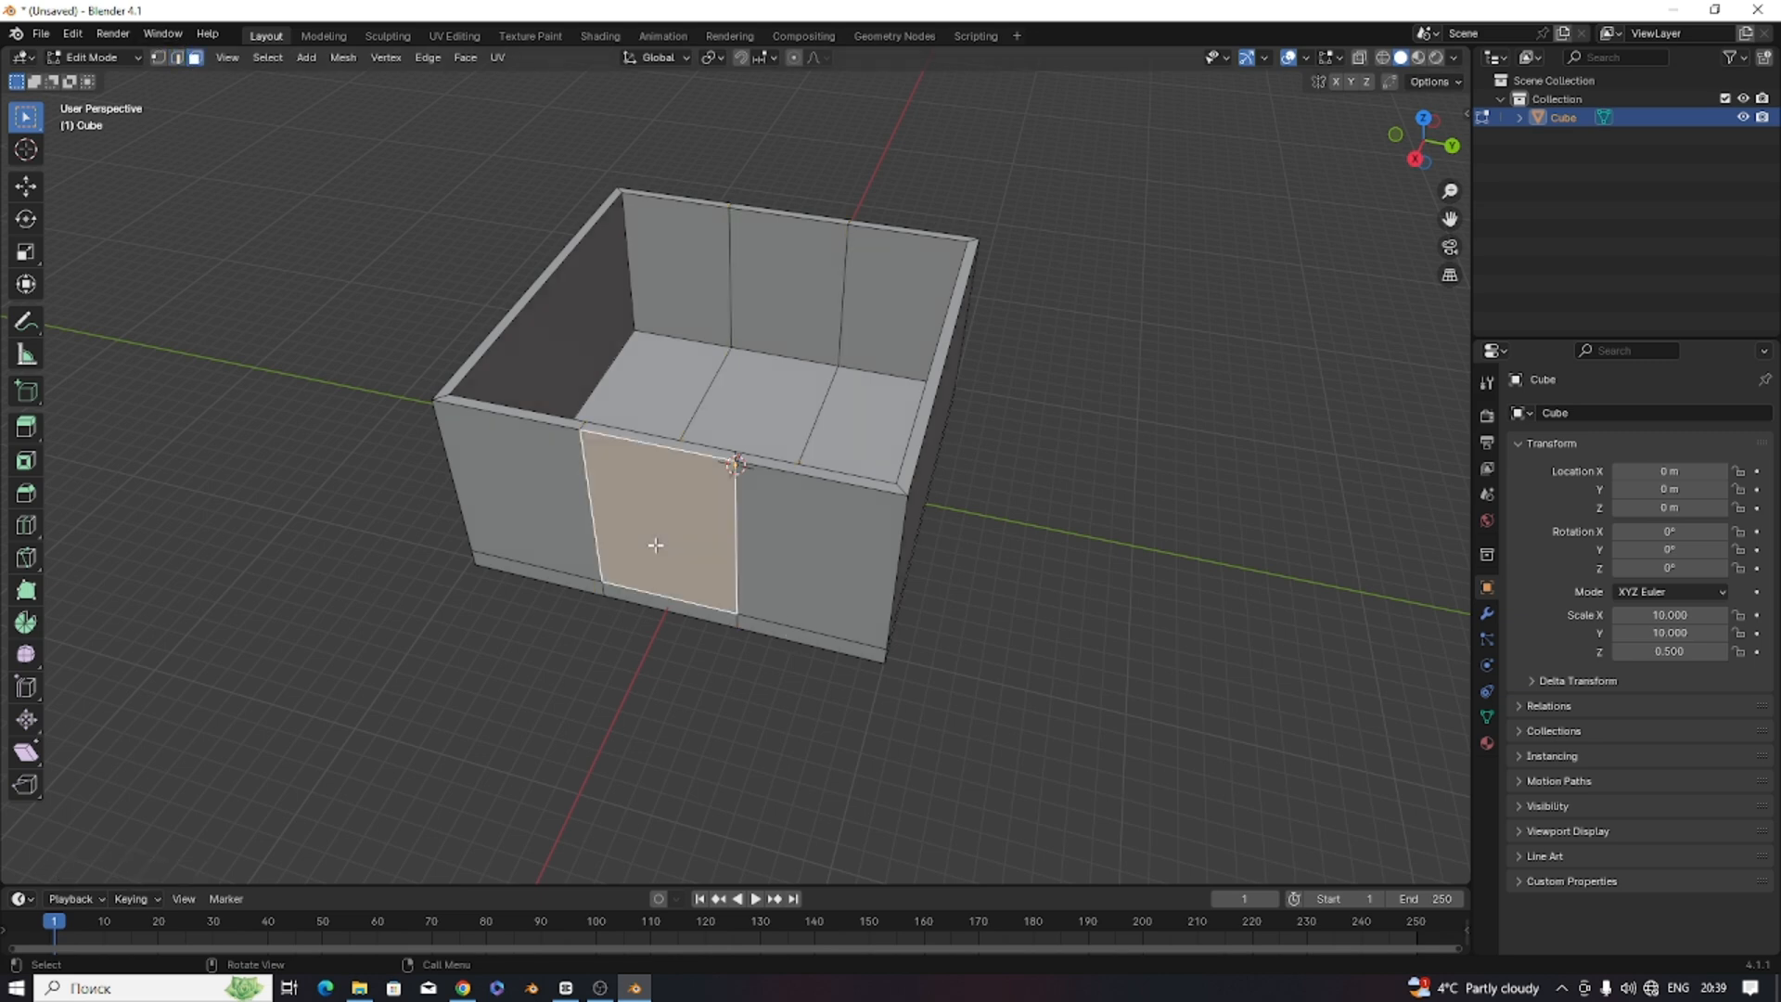
{"action": "middle_click_drag", "start_coordinate": [664, 528], "coordinate": [527, 470]}
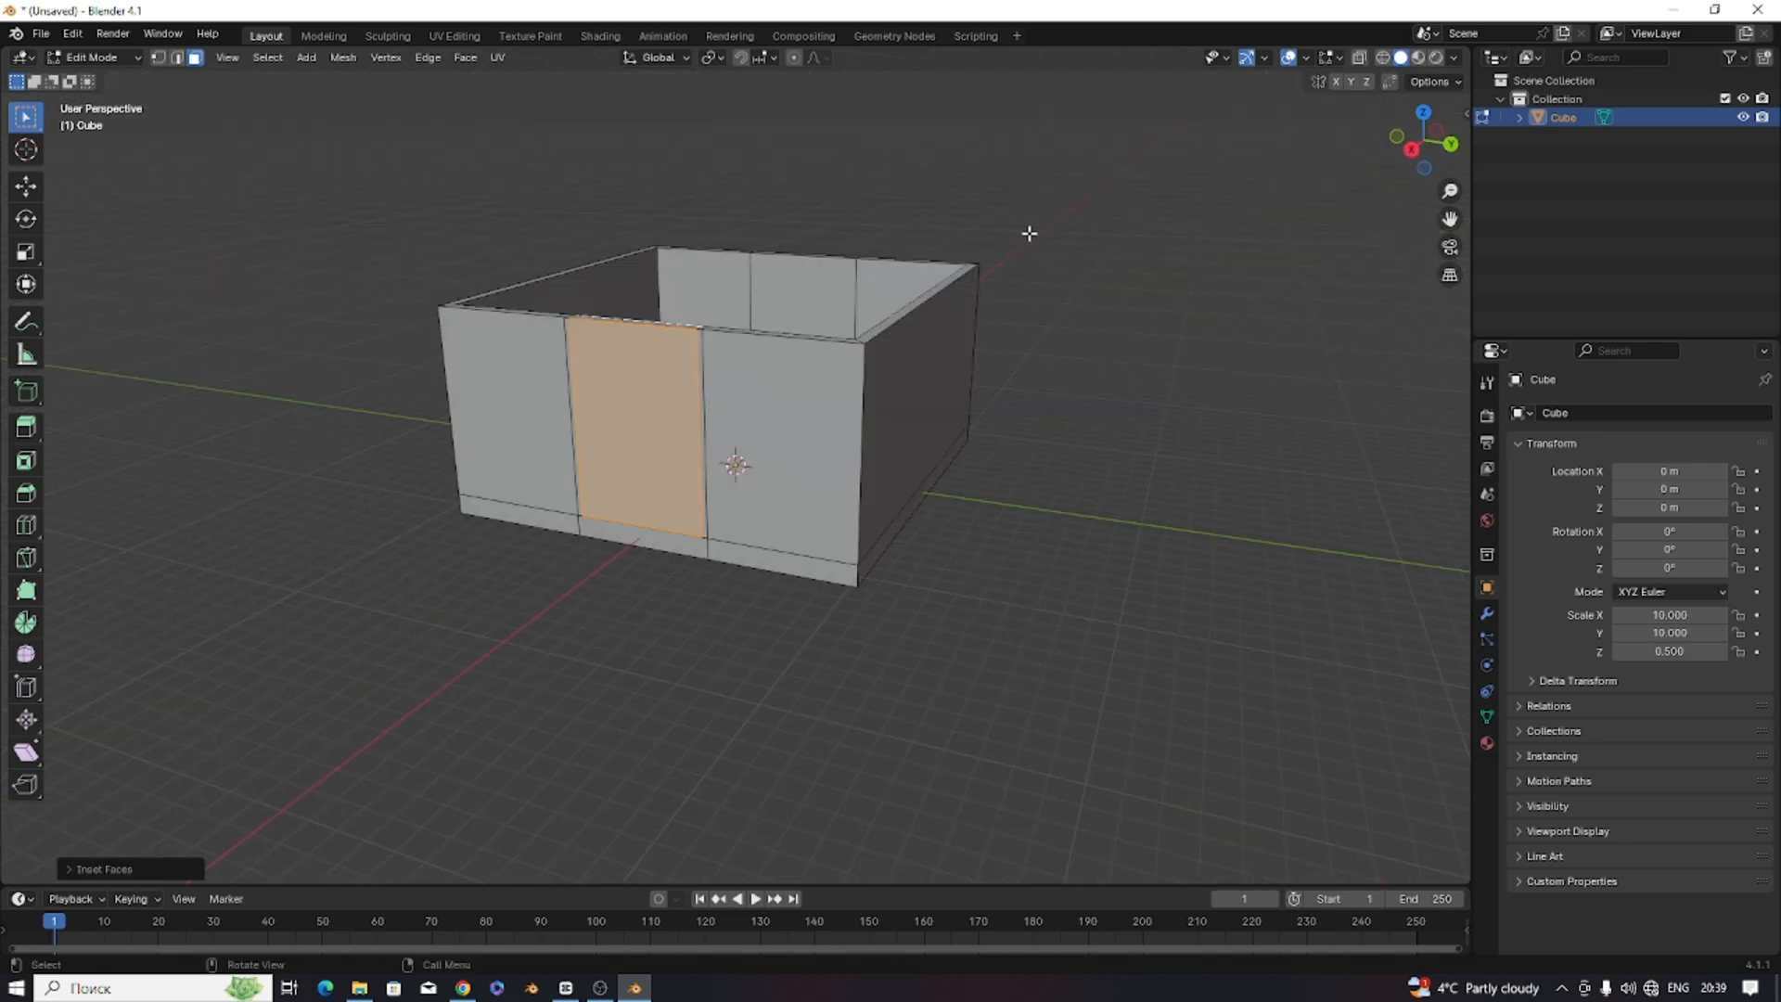
{"action": "key", "text": "s"}
{"action": "key", "text": "z"}
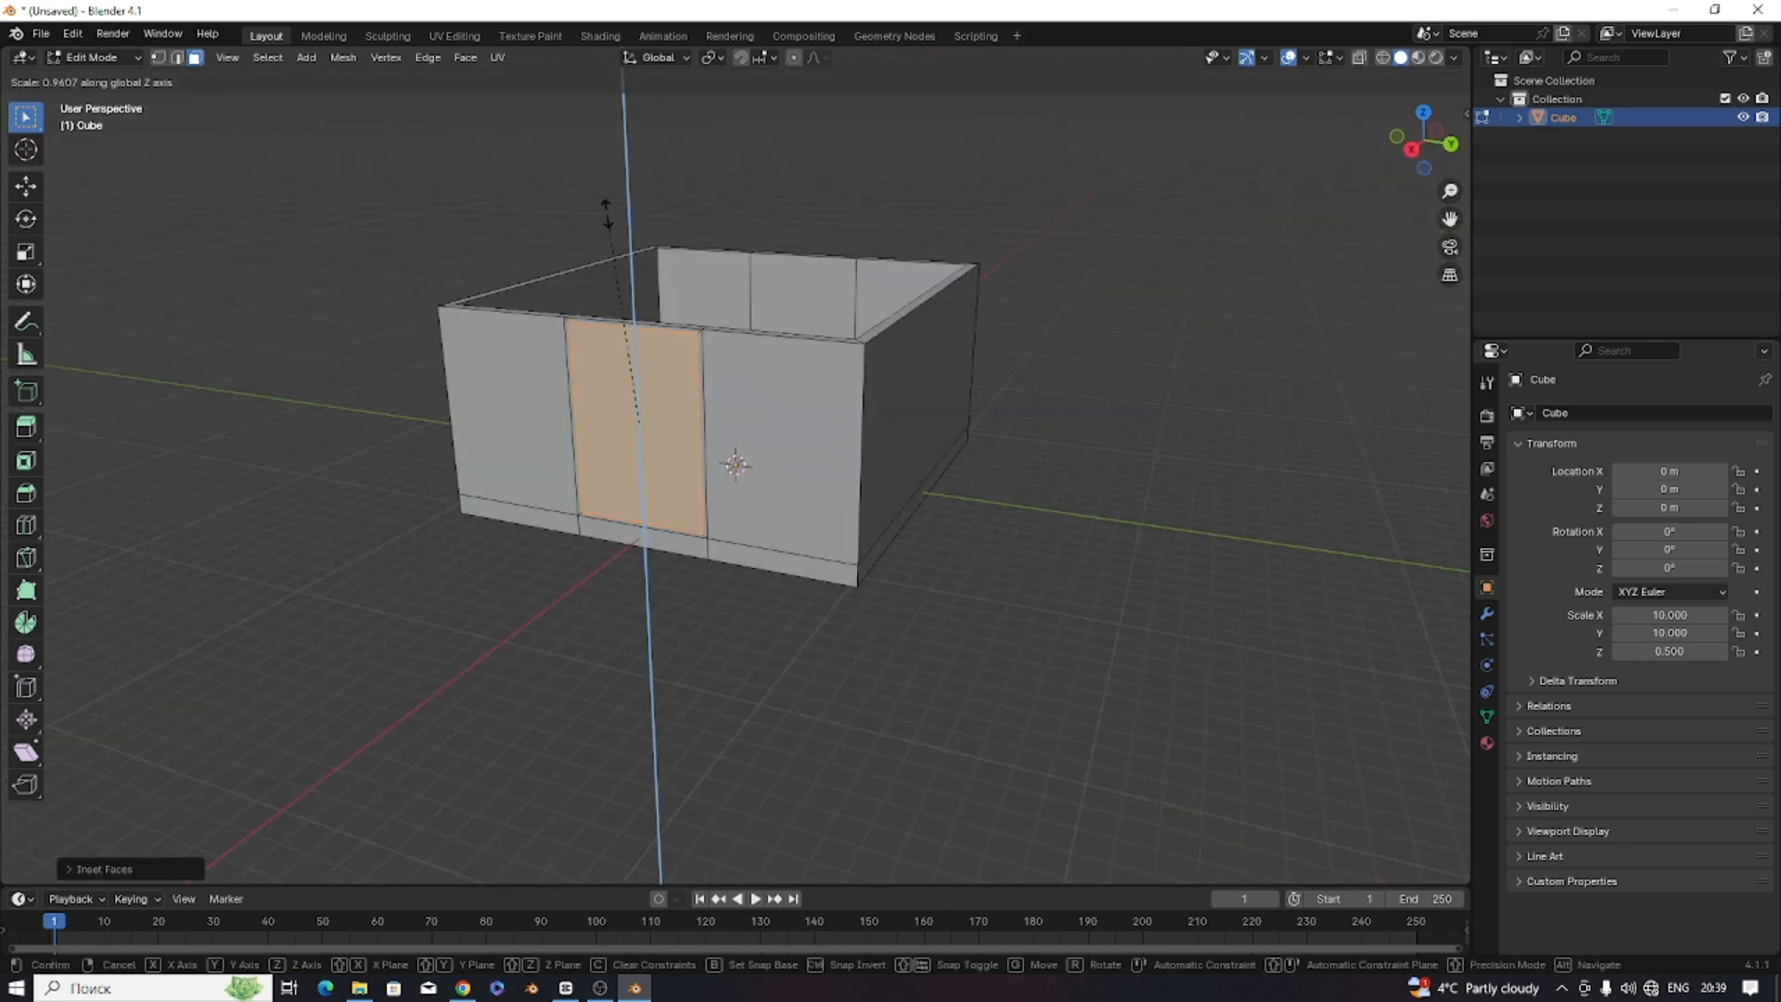
{"action": "left_click", "coordinate": [605, 219]}
{"action": "scroll", "coordinate": [616, 298], "scroll_direction": "up", "scroll_amount": 2}
{"action": "middle_click_drag", "start_coordinate": [645, 306], "coordinate": [618, 331]}
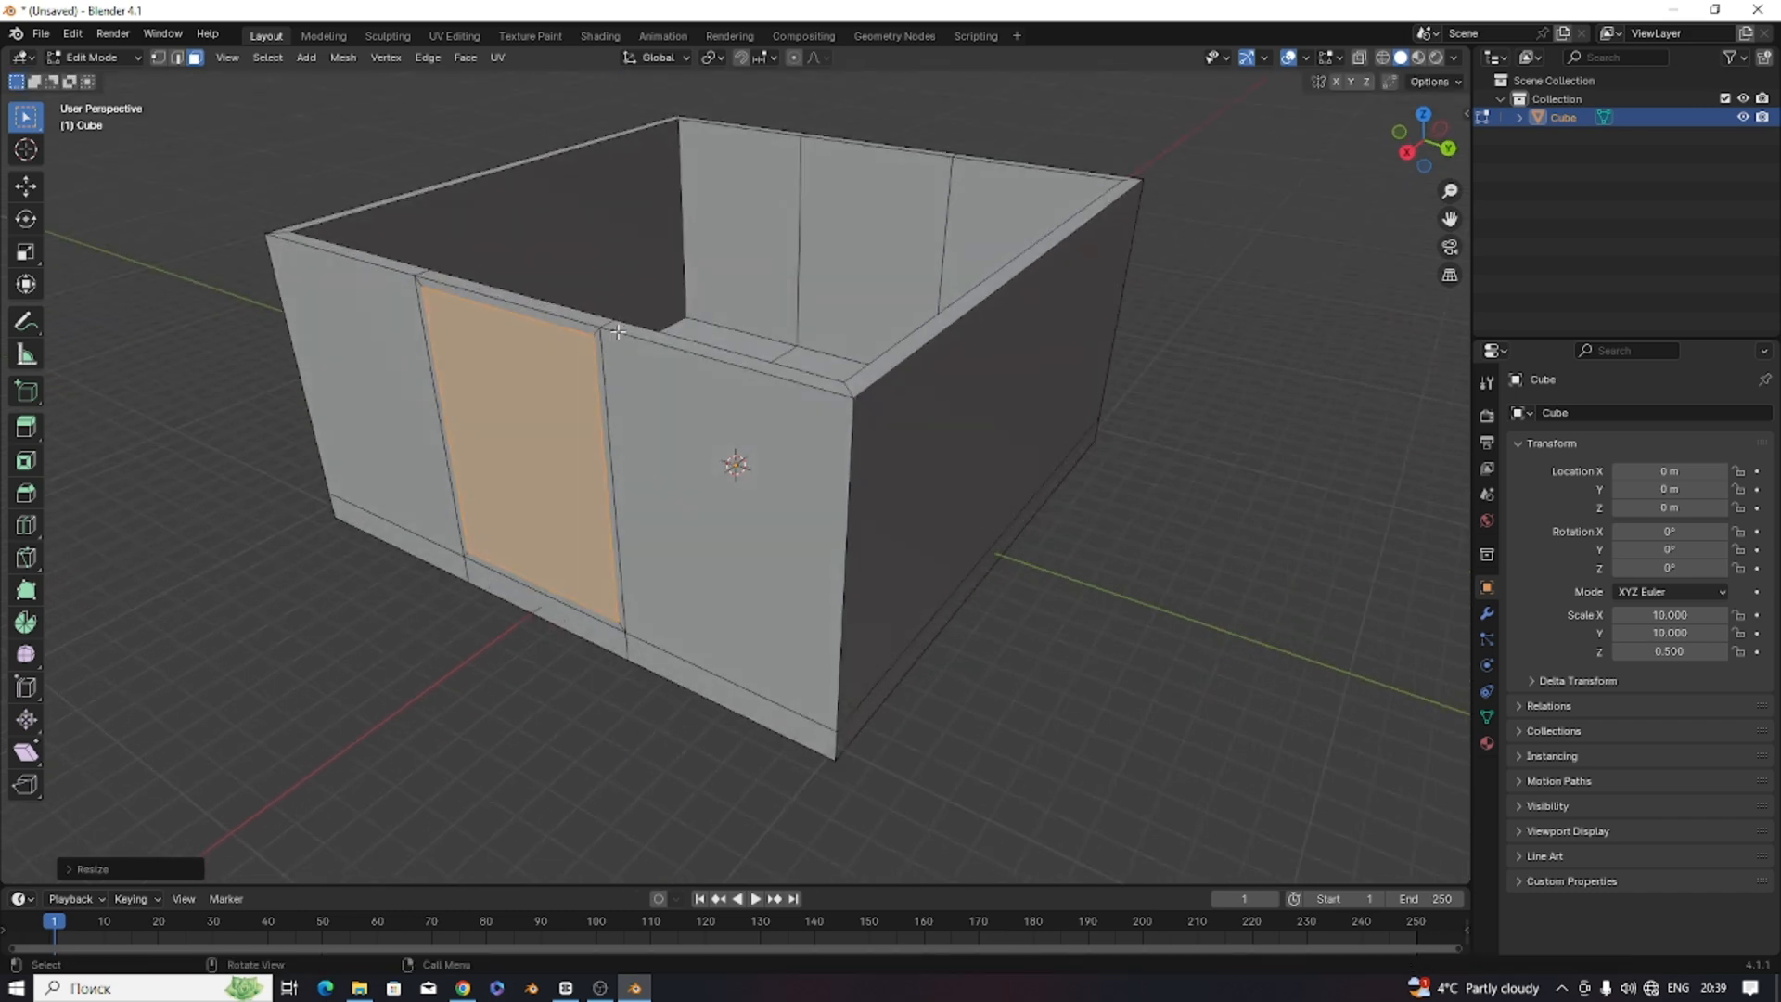
Extrude the inset panel faces in place and scale them along X to recess them into the front wall.
{"action": "key", "text": "e"}
{"action": "right_click", "coordinate": [619, 329]}
{"action": "middle_click_drag", "start_coordinate": [618, 329], "coordinate": [760, 245]}
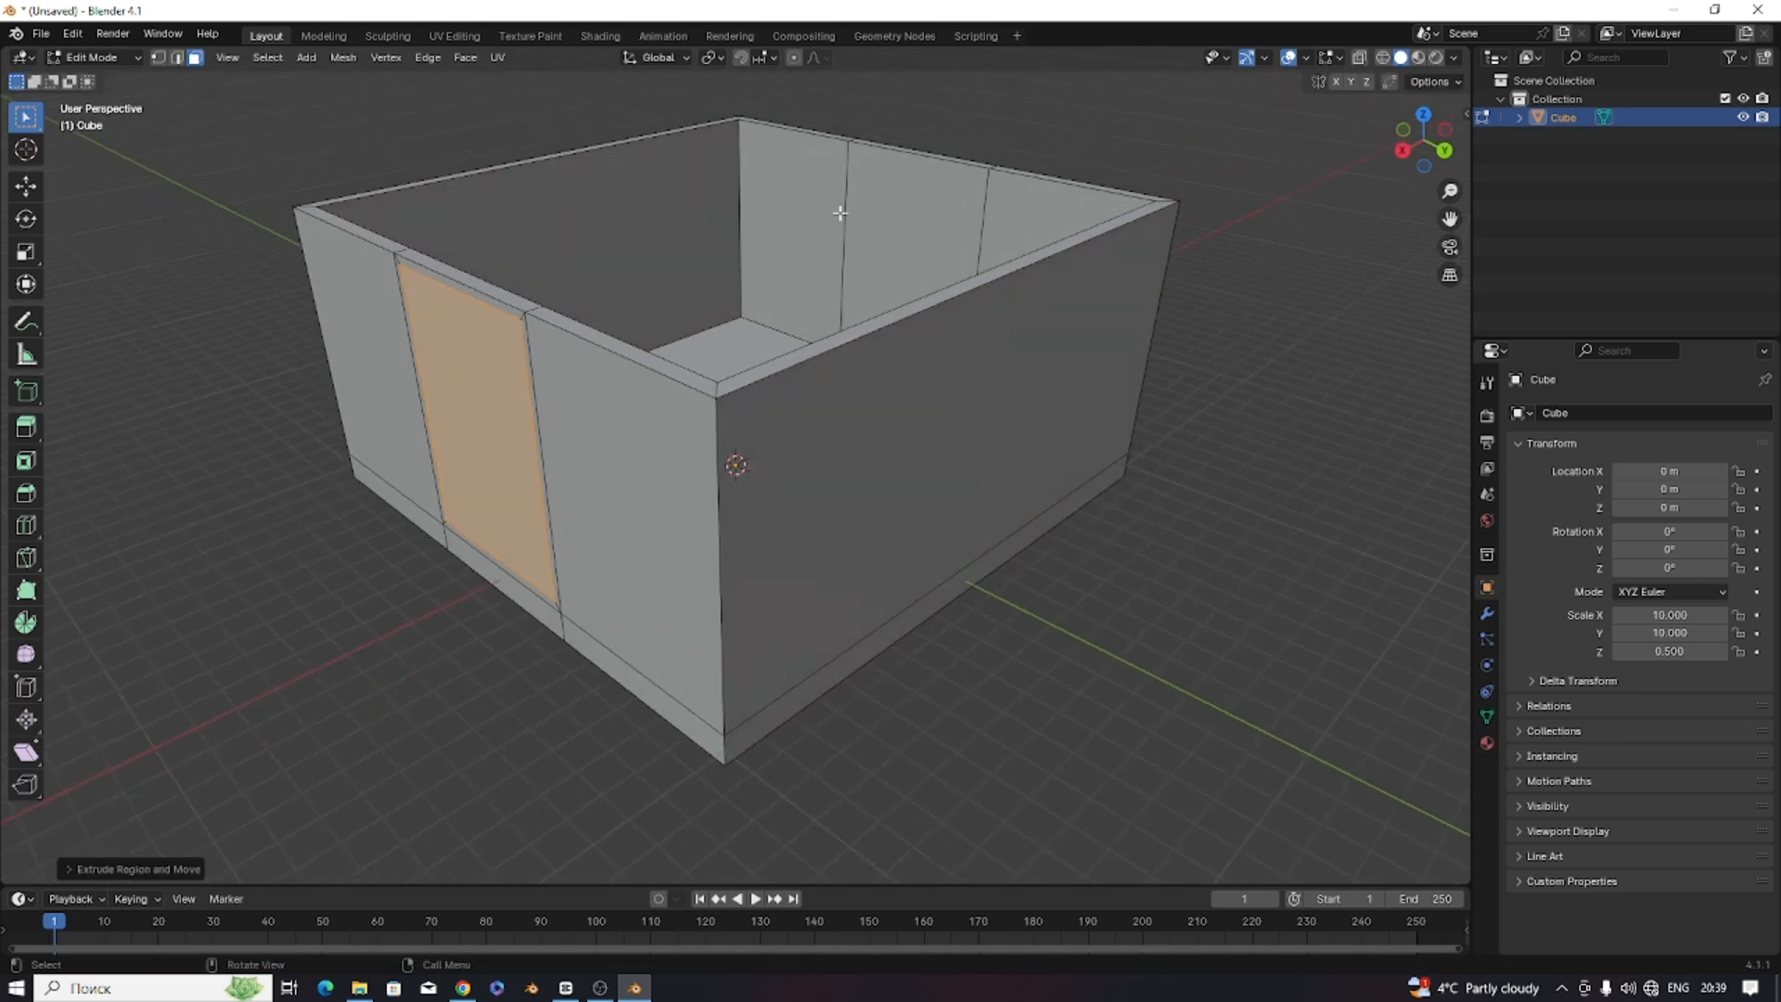
{"action": "key", "text": "g"}
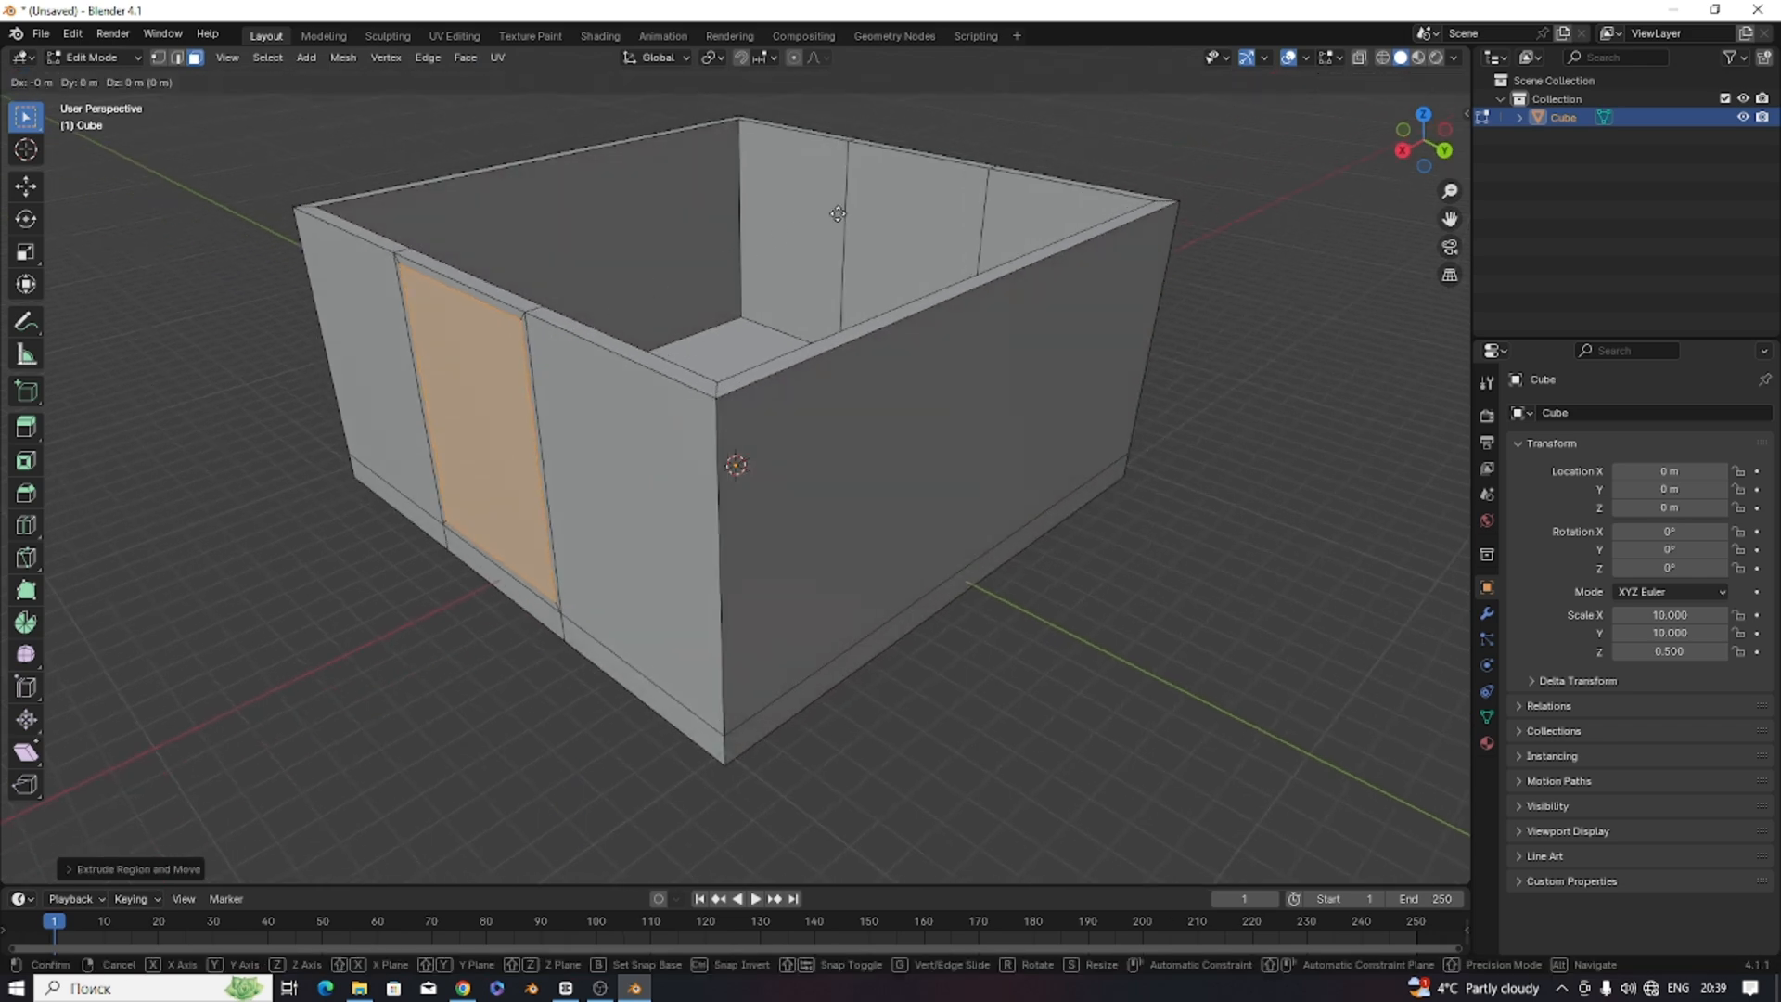
{"action": "key", "text": "x"}
{"action": "key", "text": "s"}
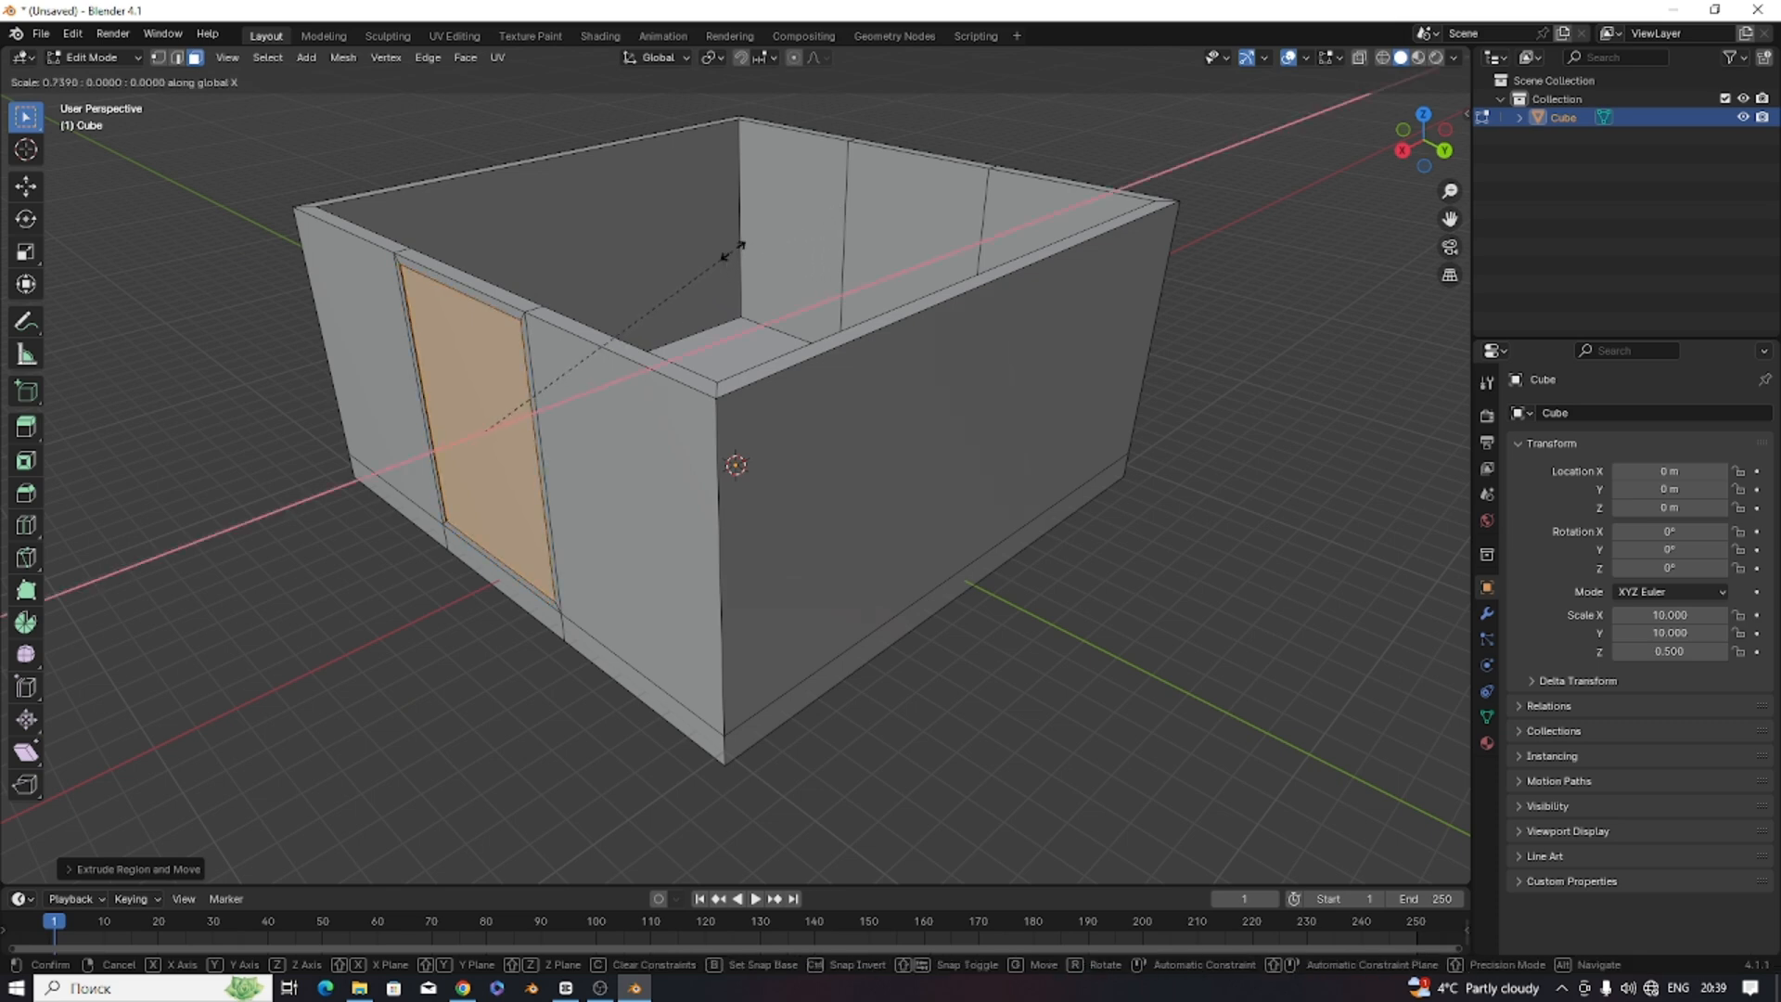
{"action": "left_click", "coordinate": [638, 291]}
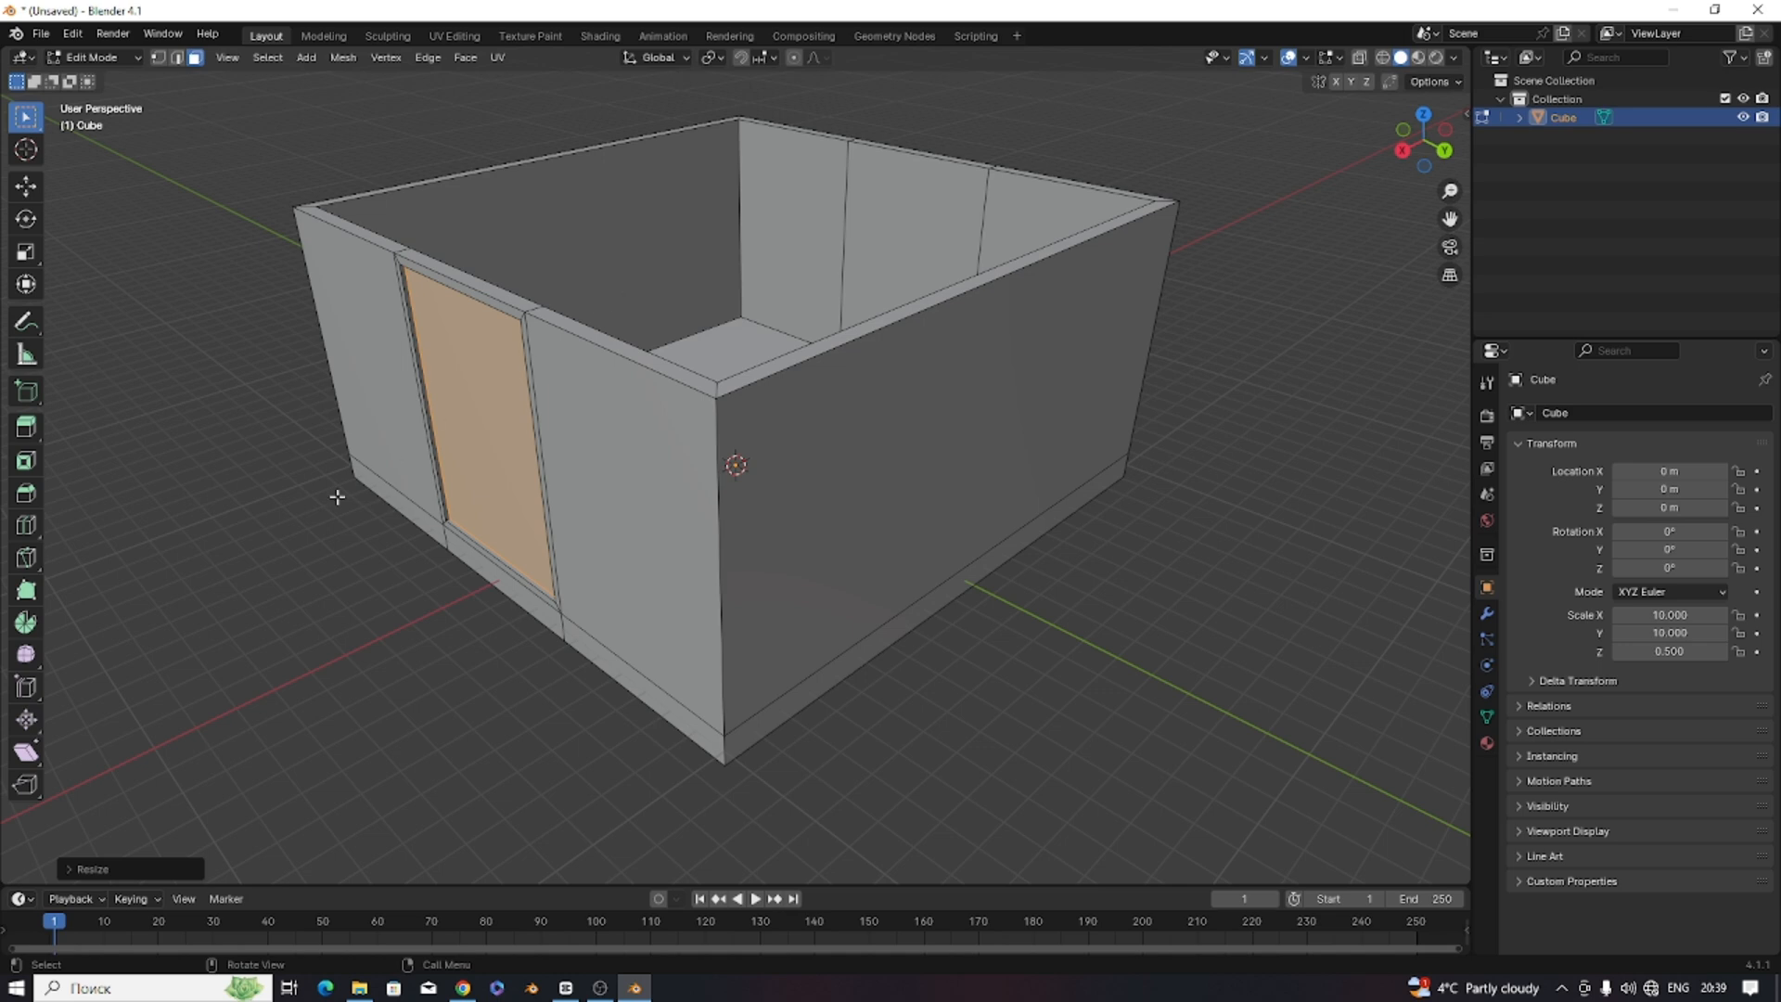
Inset the recessed panel faces by about 0.02 m.
{"action": "scroll", "coordinate": [339, 501], "scroll_direction": "up", "scroll_amount": 5}
{"action": "middle_click_drag", "start_coordinate": [367, 501], "coordinate": [654, 475]}
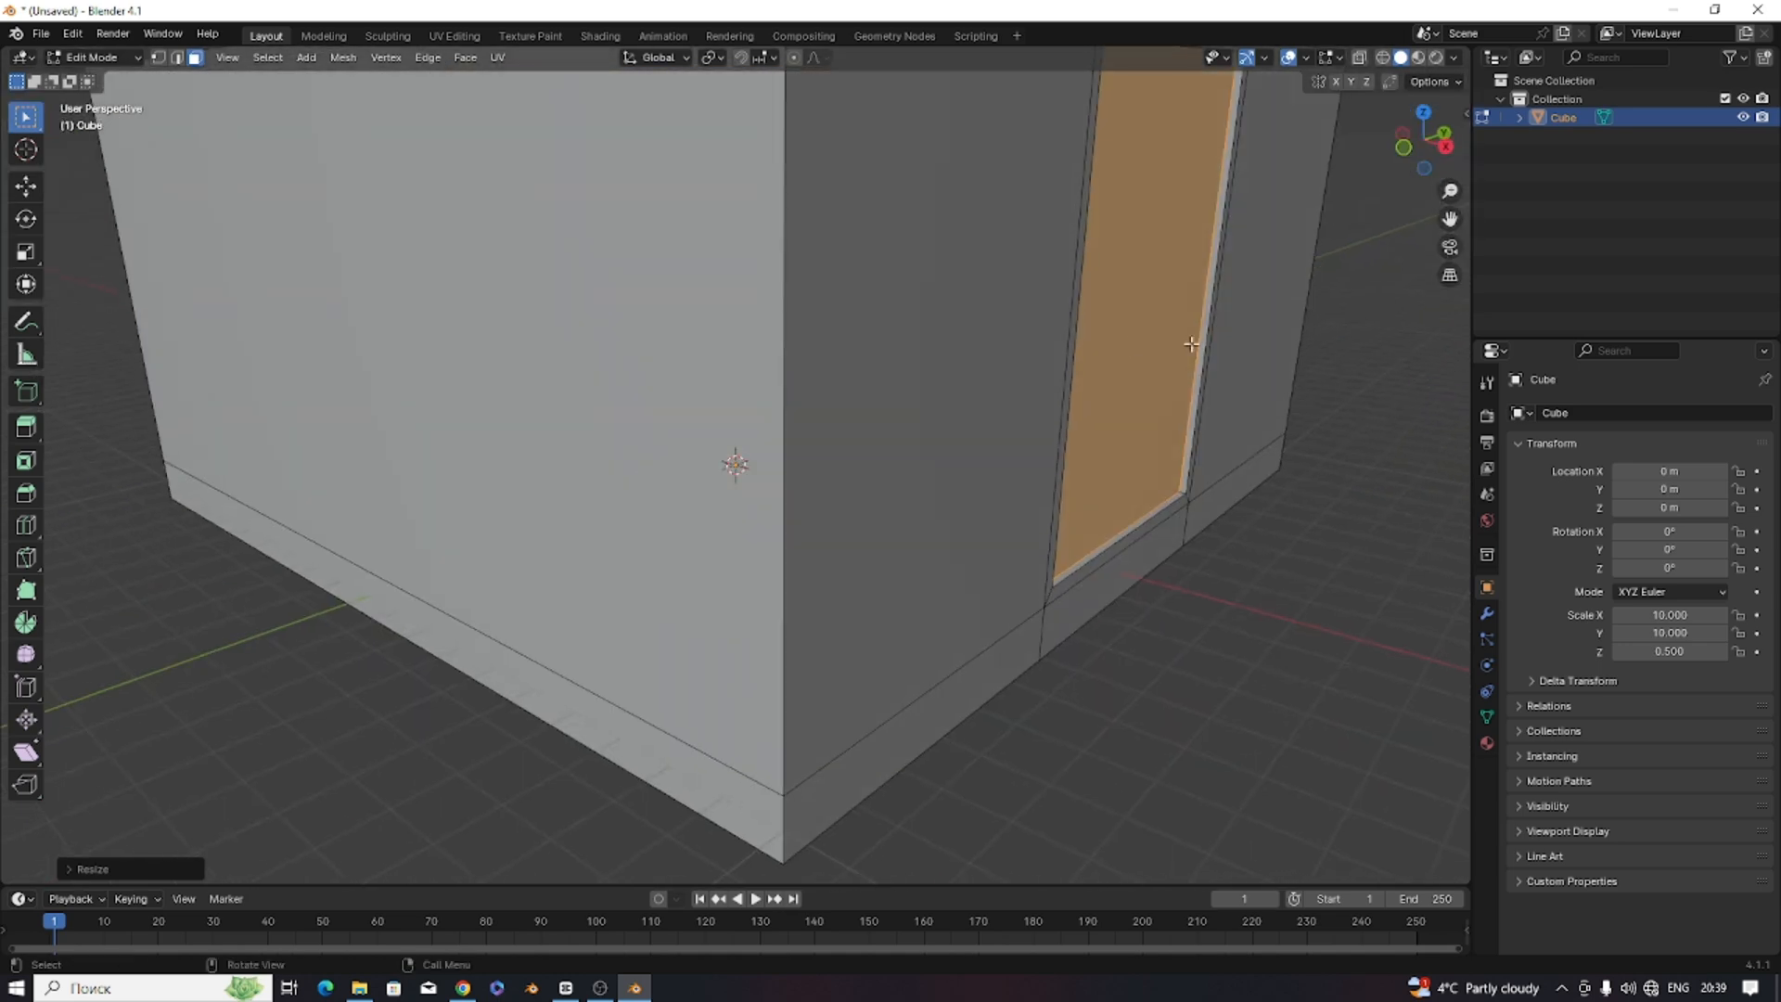
{"action": "middle_click_drag", "start_coordinate": [1163, 357], "coordinate": [999, 365]}
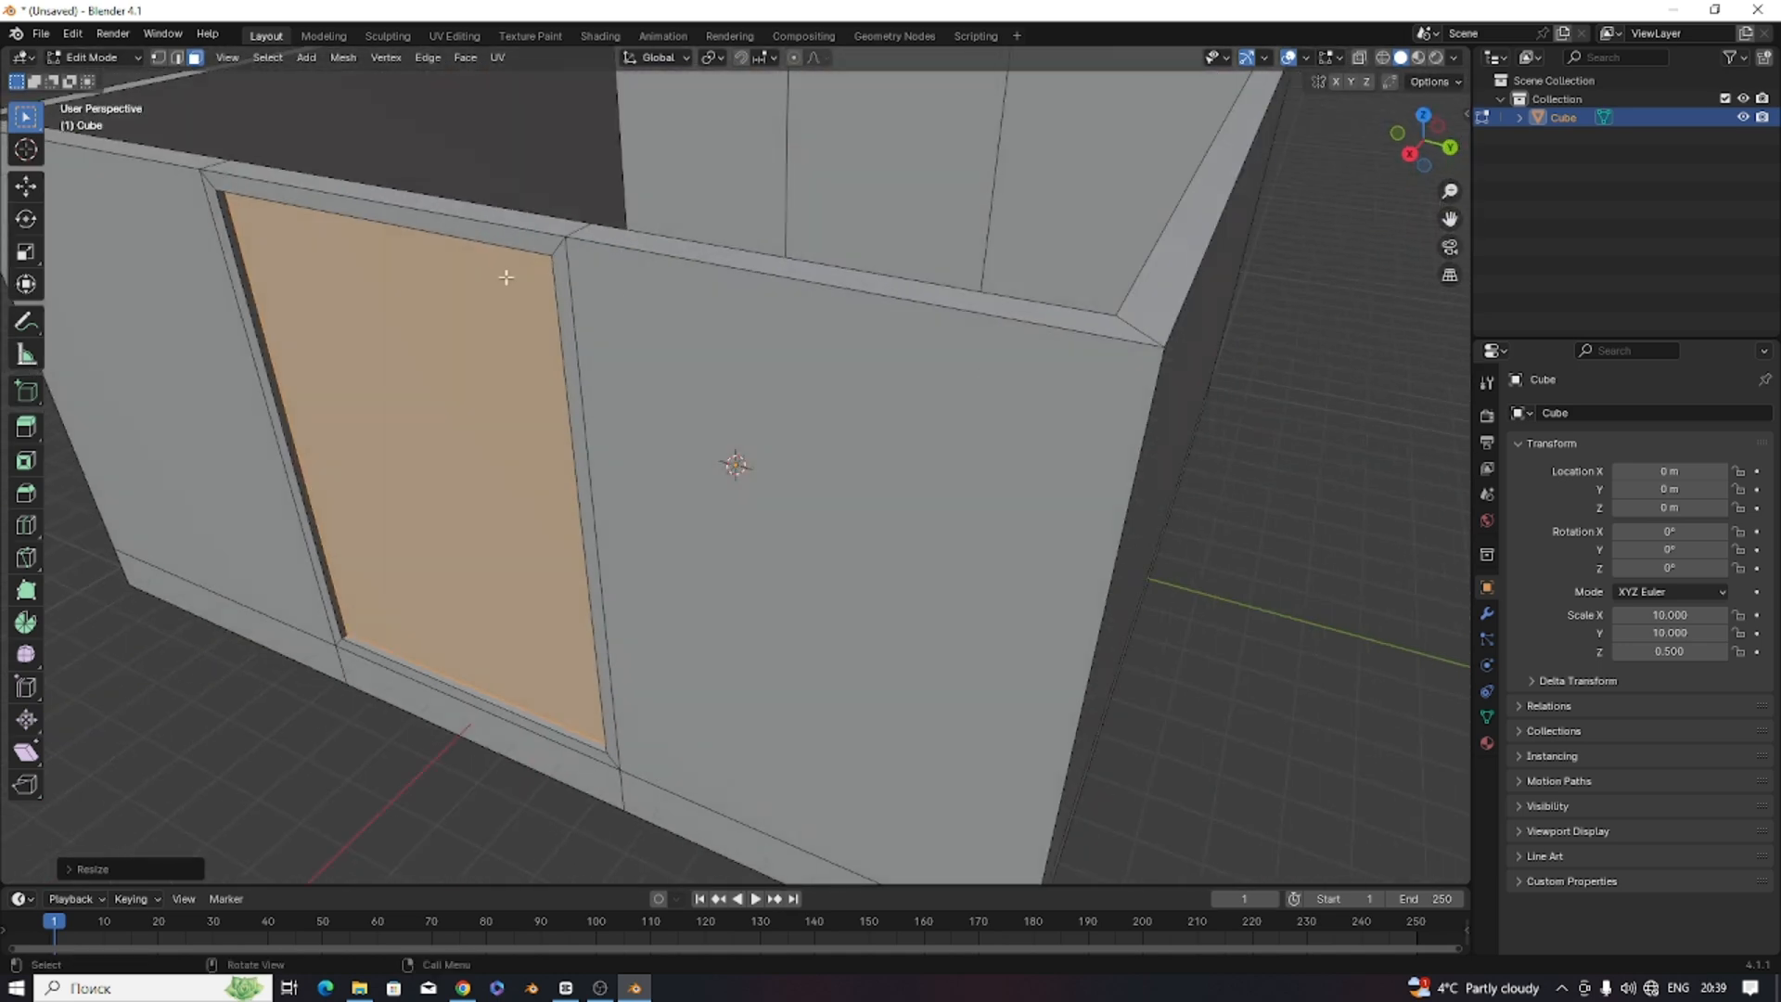
{"action": "key", "text": "i"}
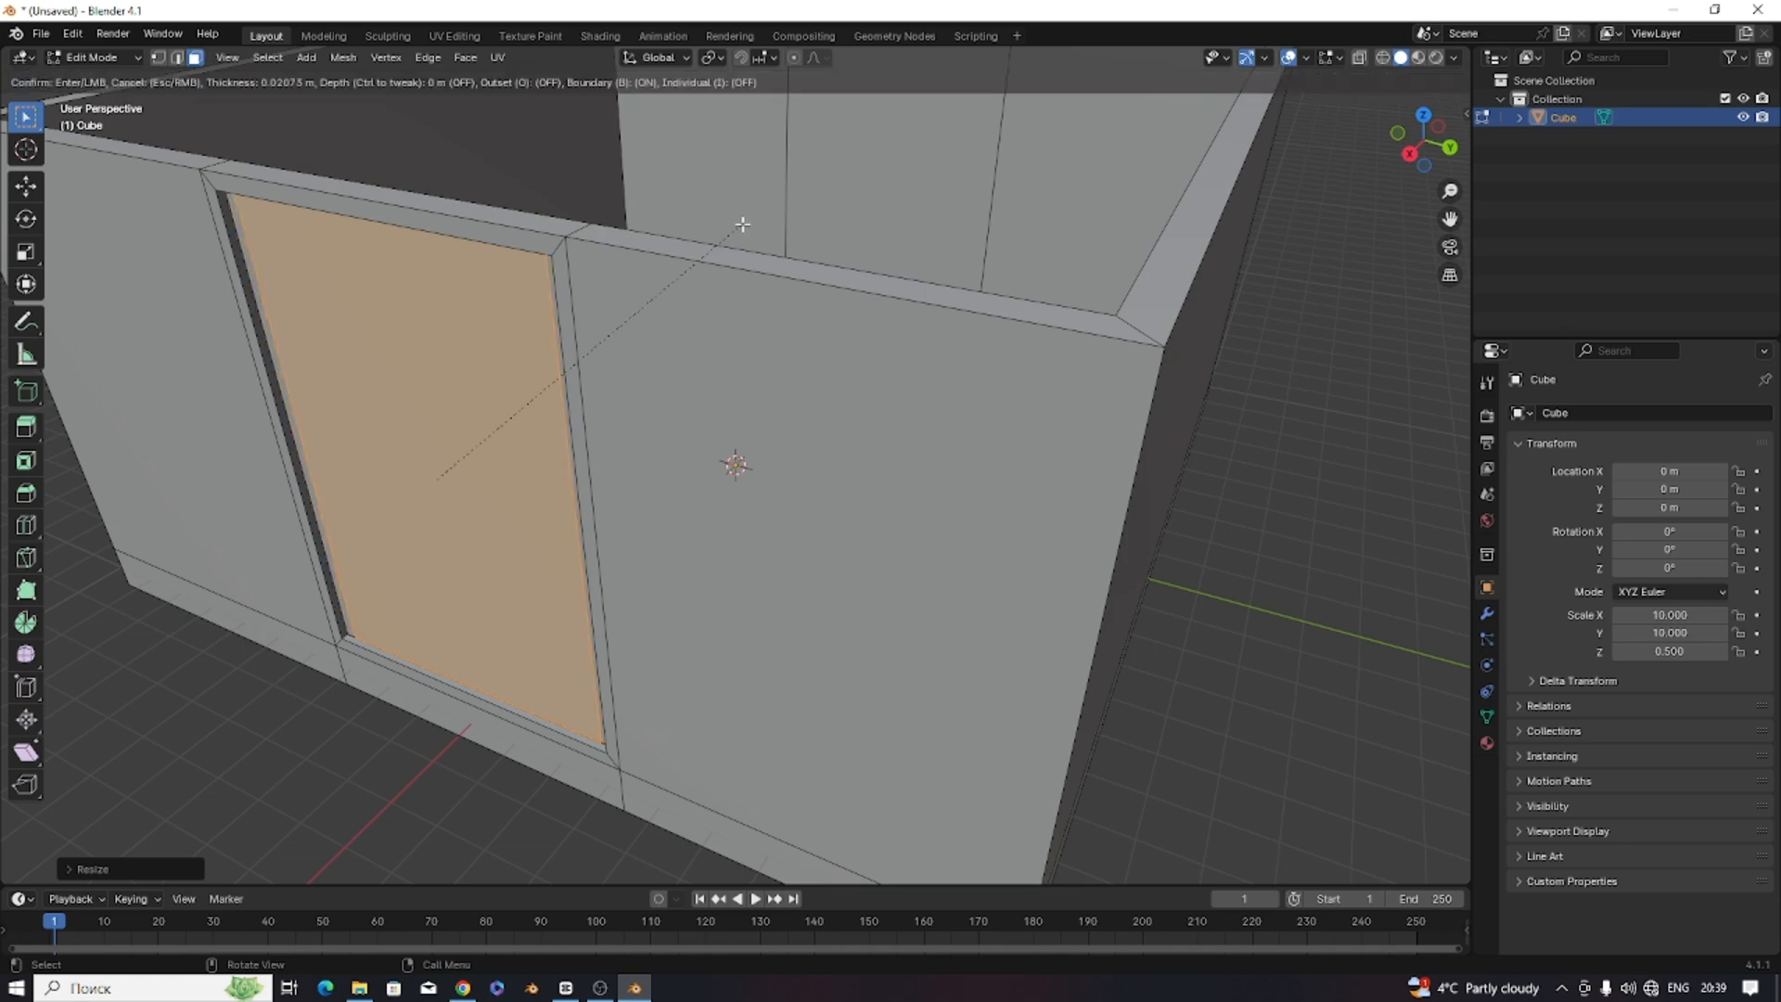
{"action": "left_click", "coordinate": [743, 224]}
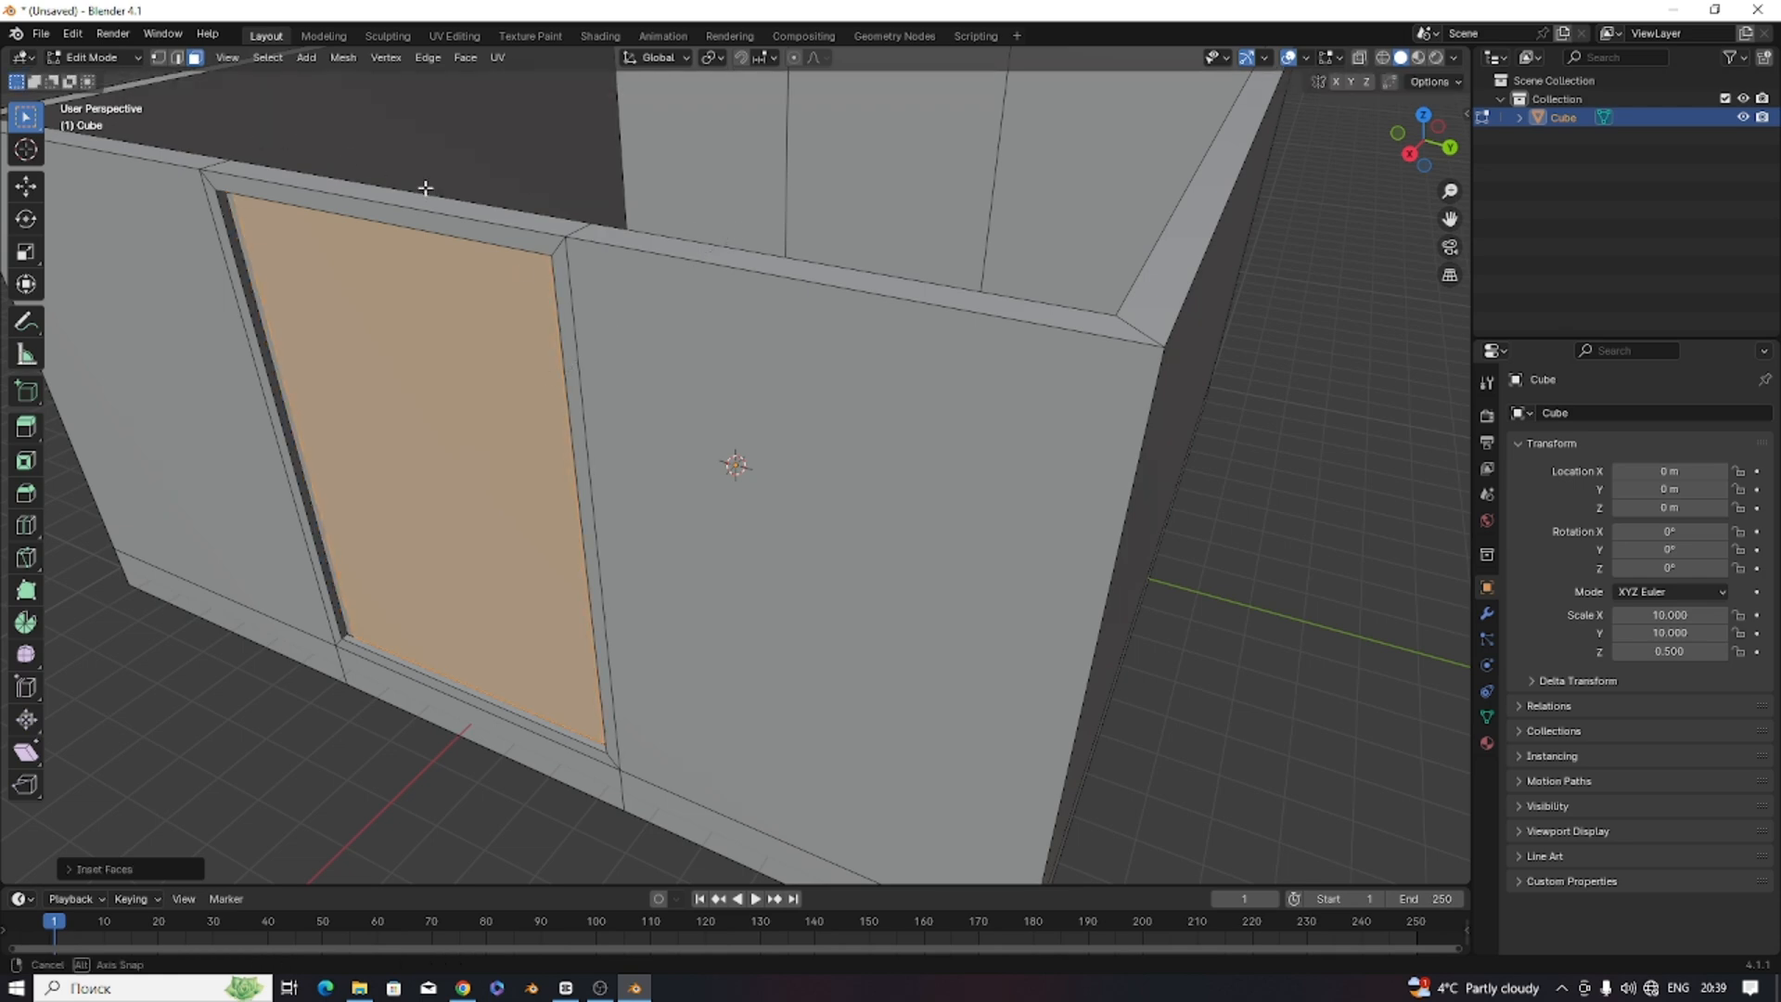
Scale the newly inset panel faces down slightly along Z.
{"action": "middle_click_drag", "start_coordinate": [426, 189], "coordinate": [445, 178]}
{"action": "scroll", "coordinate": [482, 158], "scroll_direction": "down", "scroll_amount": 1}
{"action": "middle_click_drag", "start_coordinate": [515, 139], "coordinate": [560, 96]}
{"action": "key", "text": "s"}
{"action": "key", "text": "x"}
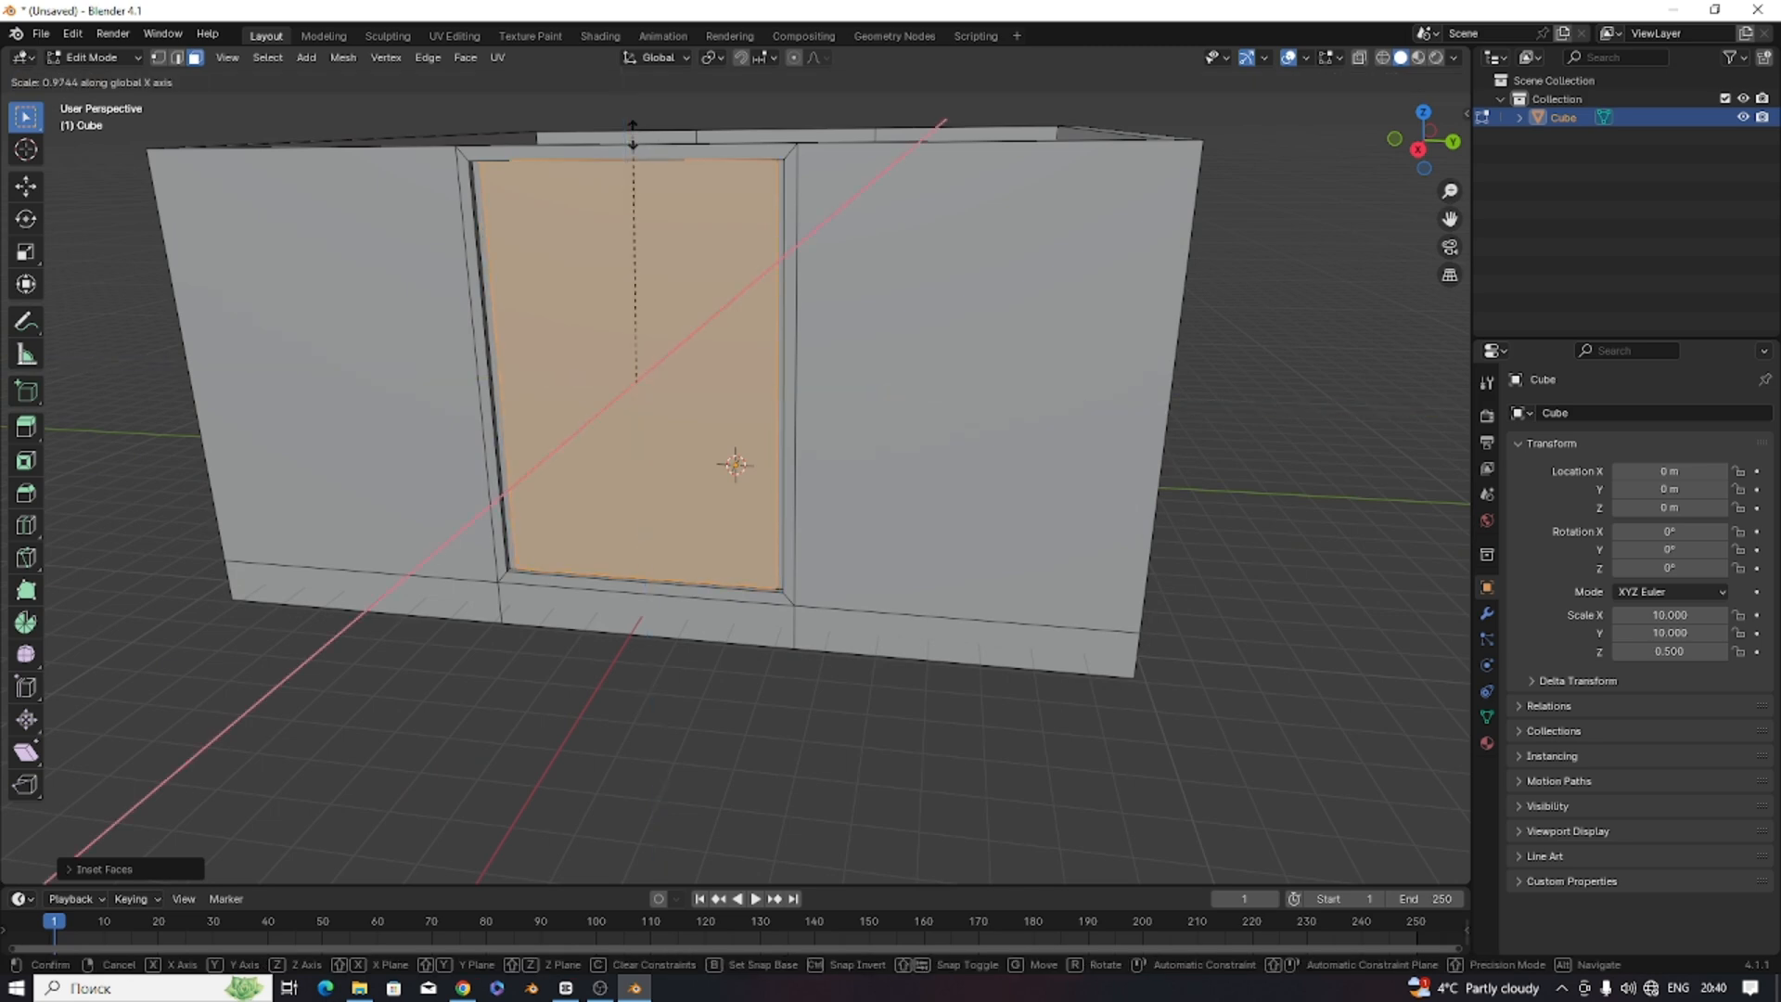
{"action": "key", "text": "z"}
{"action": "left_click", "coordinate": [634, 119]}
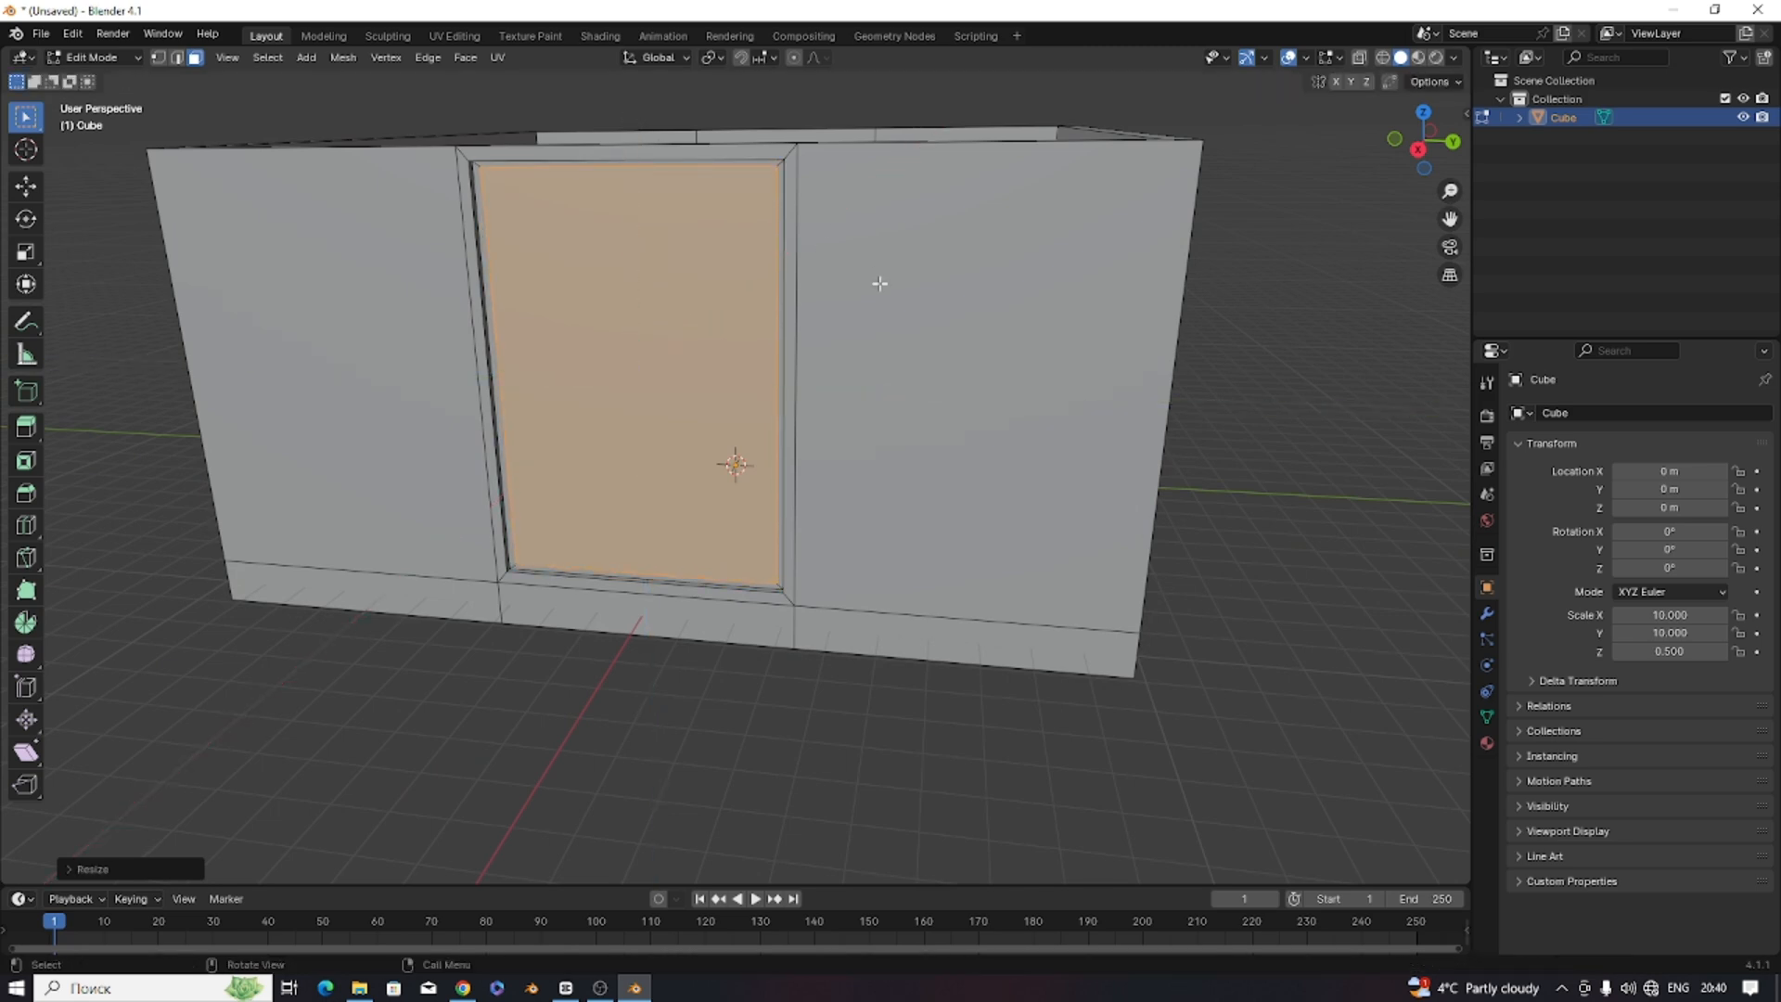
Extrude the panel faces in place again and scale them up along X to make the door leaf protrude from the recess.
{"action": "middle_click_drag", "start_coordinate": [879, 283], "coordinate": [591, 354]}
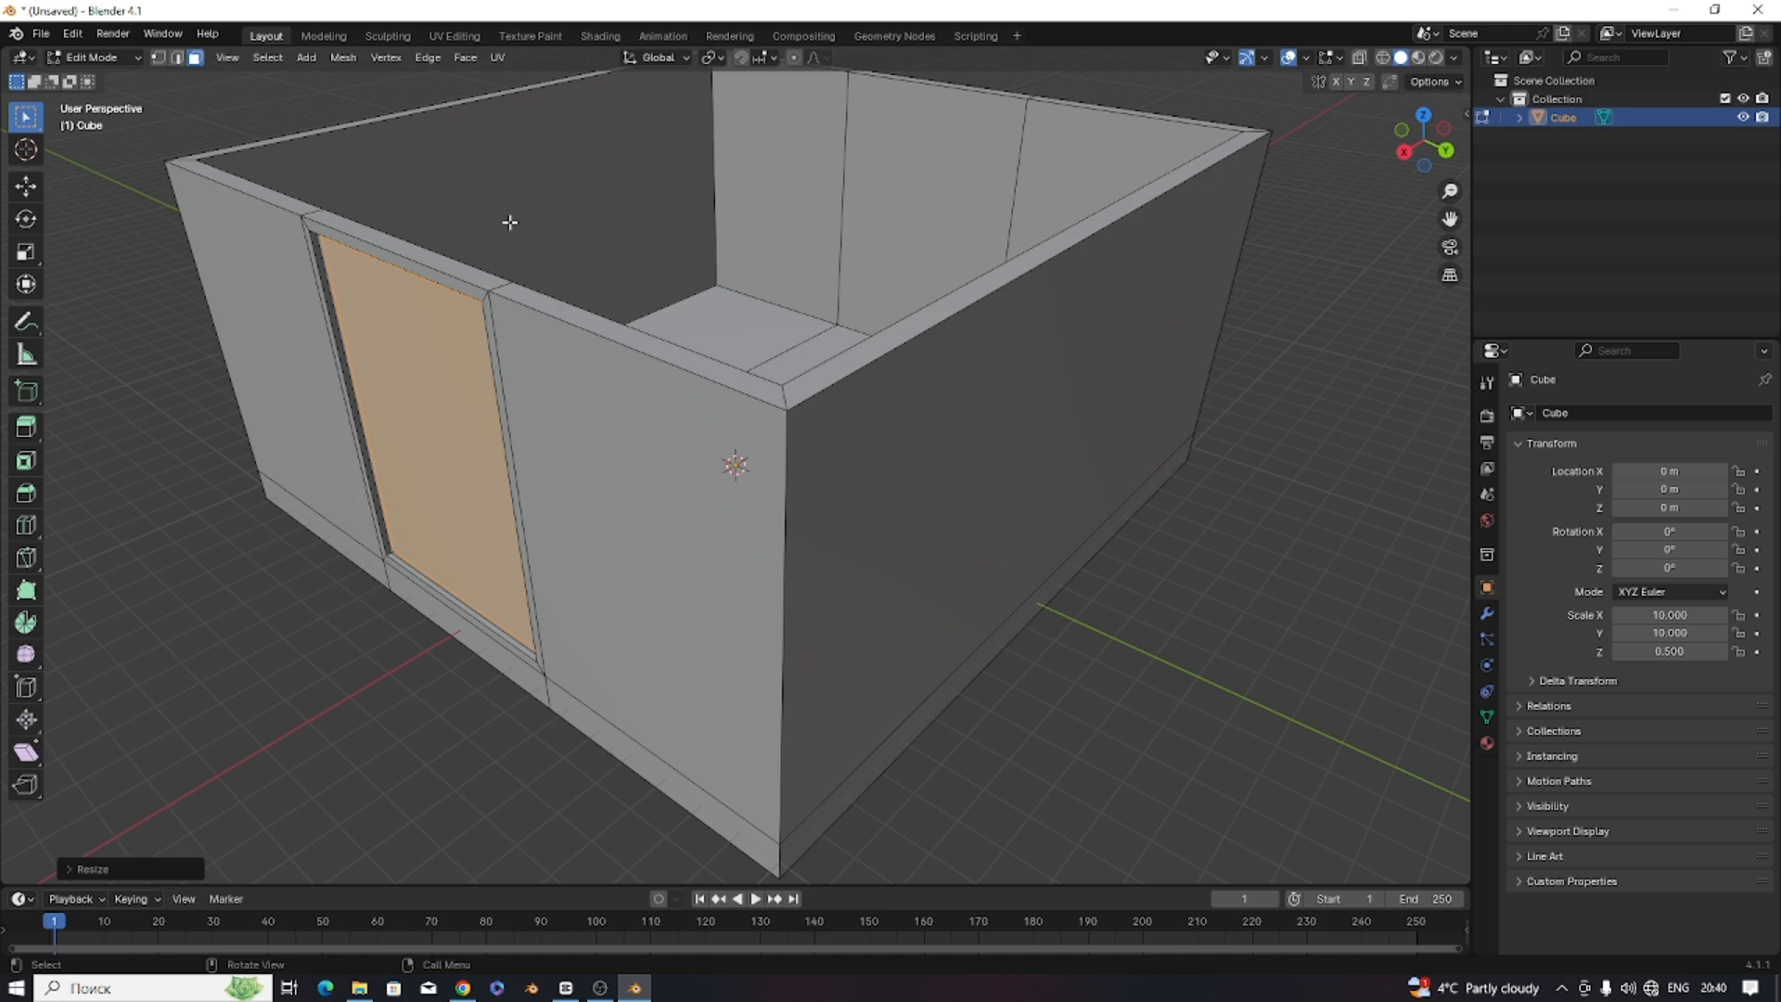
{"action": "key", "text": "e"}
{"action": "right_click", "coordinate": [529, 301]}
{"action": "key", "text": "s"}
{"action": "key", "text": "x"}
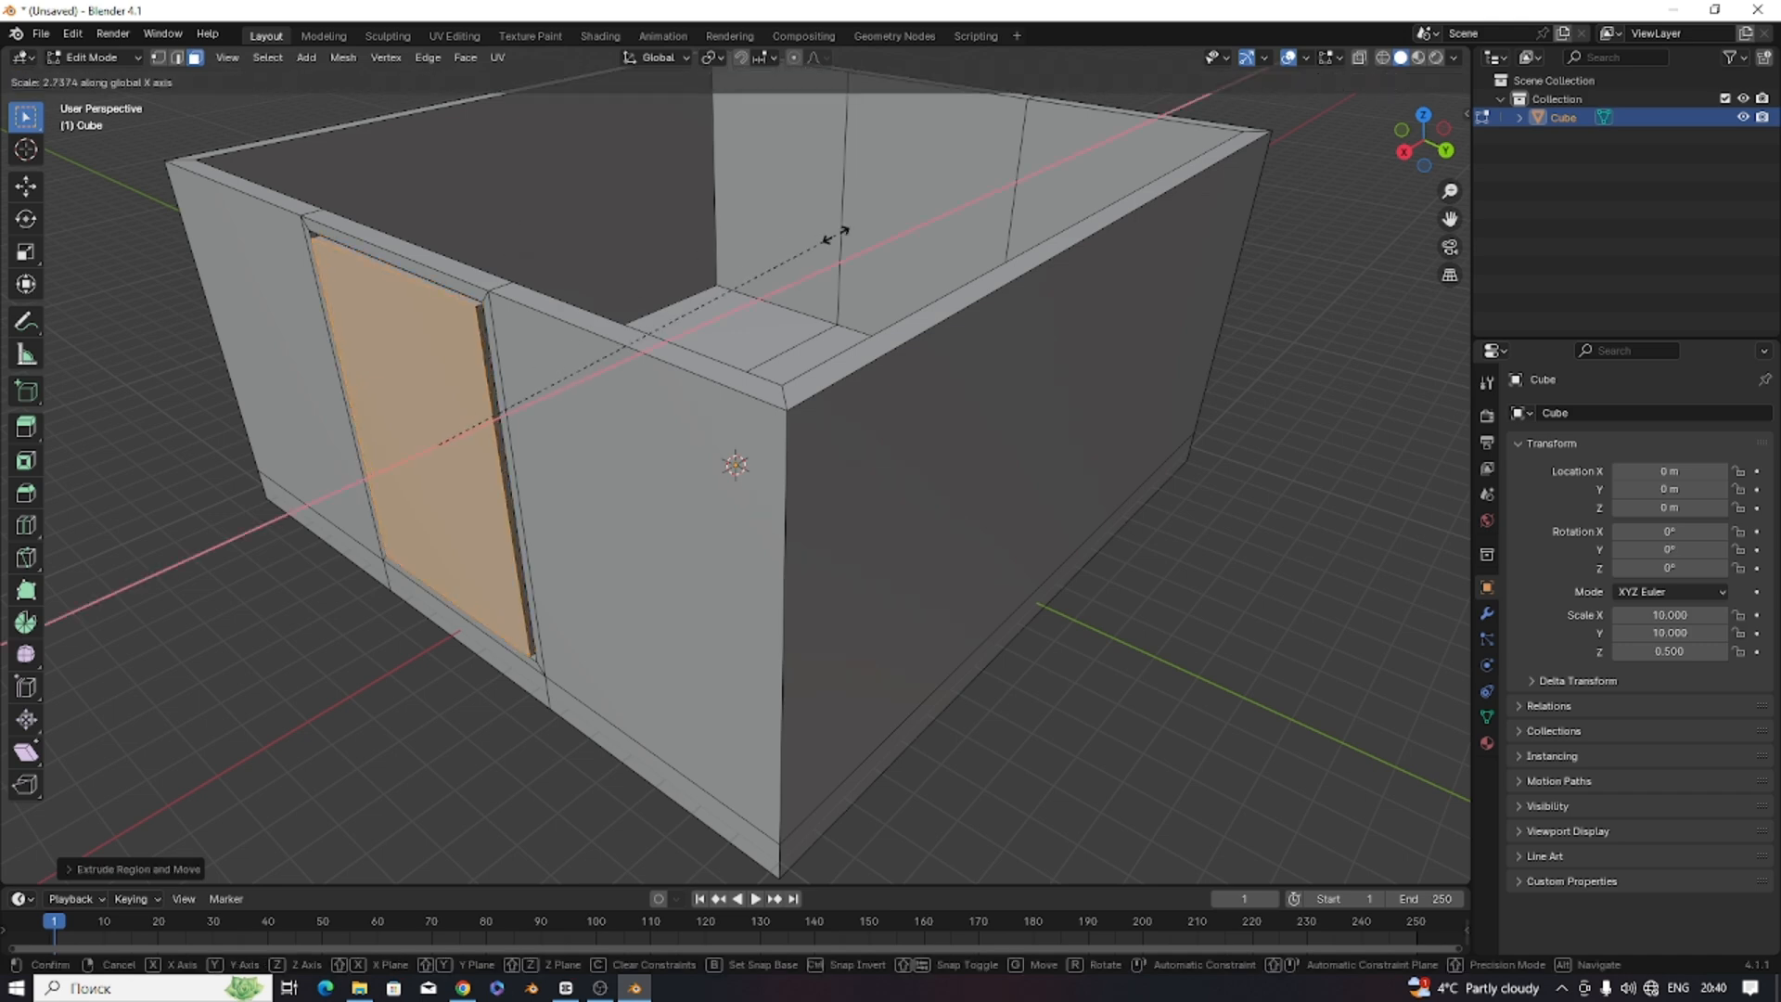
{"action": "left_click", "coordinate": [255, 460]}
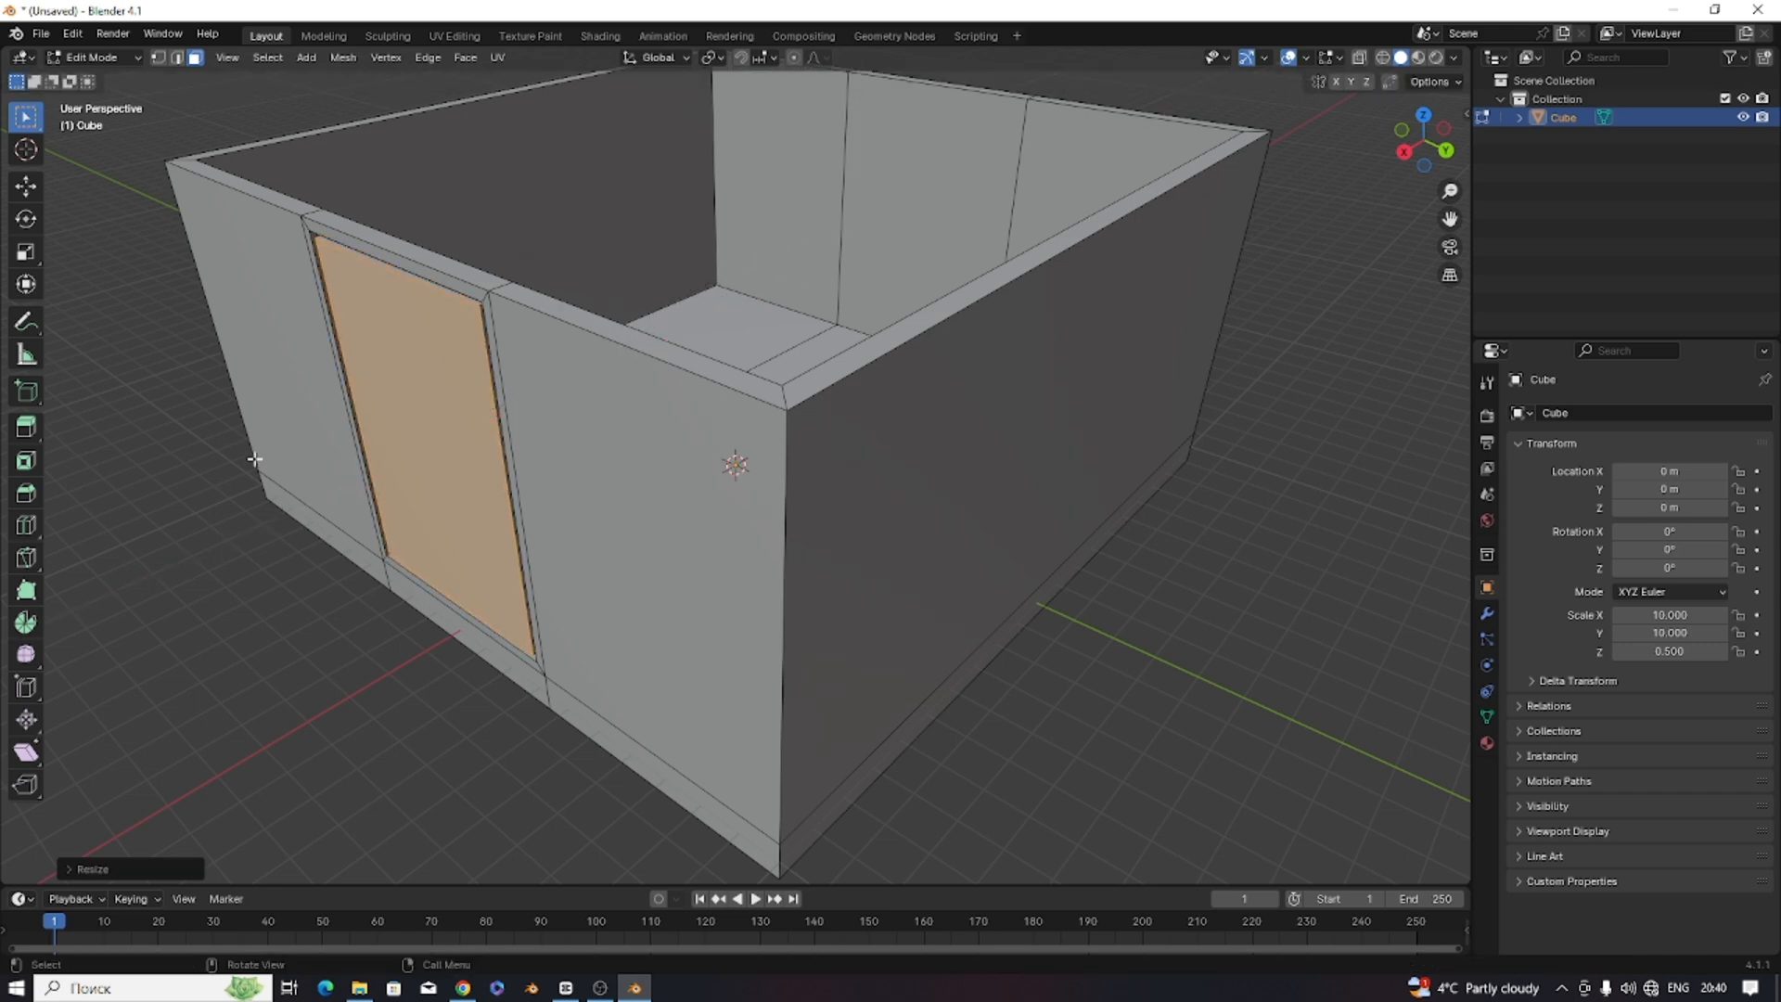
Select the door leaf's outer face and scale it down slightly to taper its edges.
{"action": "left_click", "coordinate": [445, 398]}
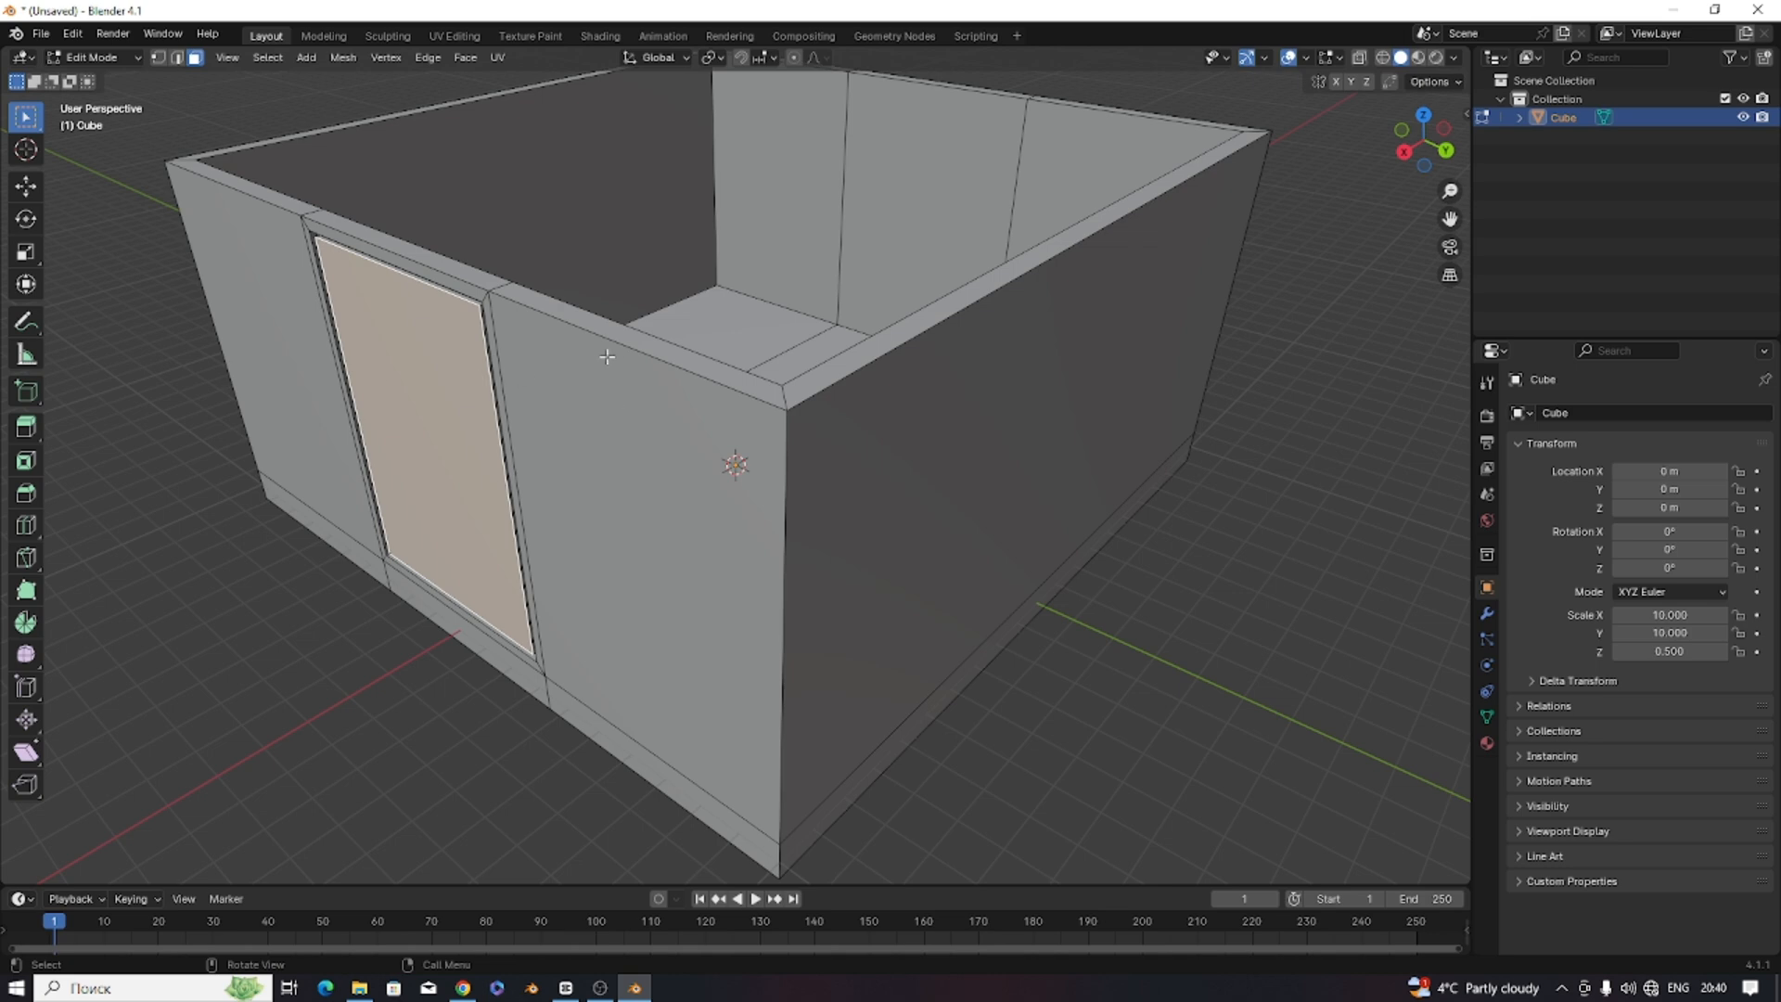
{"action": "mouse_move", "coordinate": [612, 360]}
{"action": "middle_mouse_down"}
{"action": "mouse_move", "coordinate": [849, 305]}
{"action": "mouse_move", "coordinate": [627, 357]}
{"action": "middle_mouse_up"}
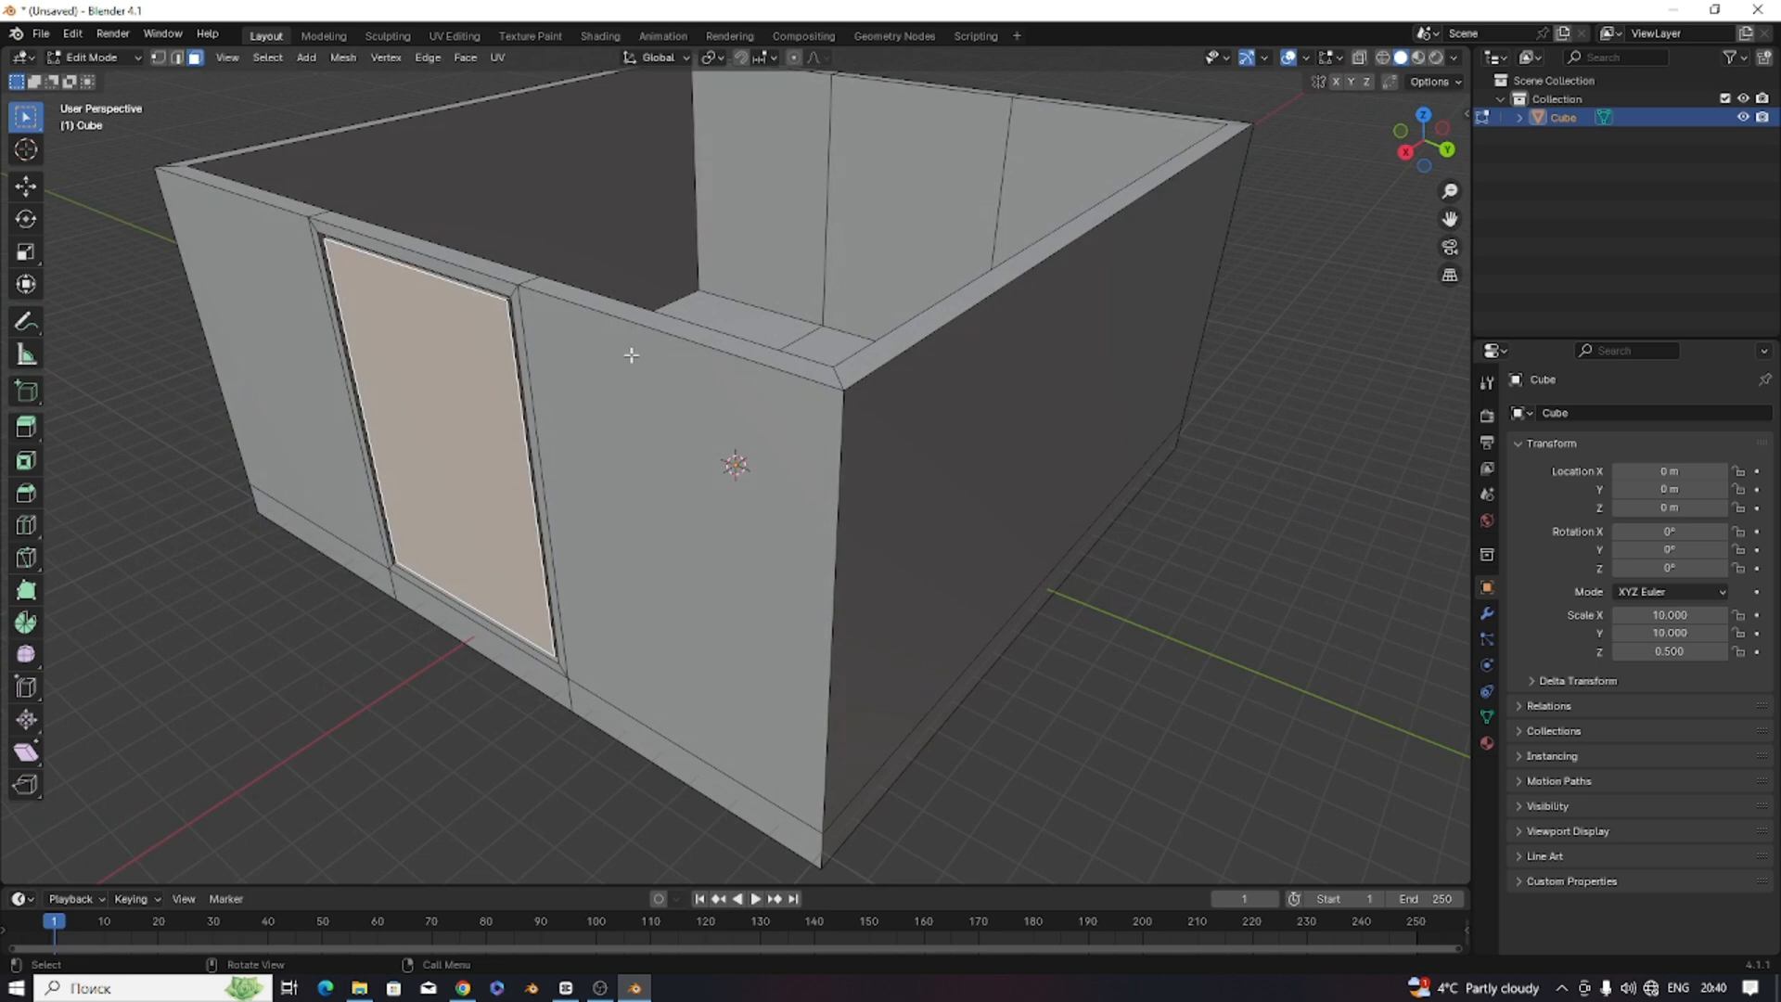
{"action": "key", "text": "s"}
{"action": "left_click", "coordinate": [718, 269]}
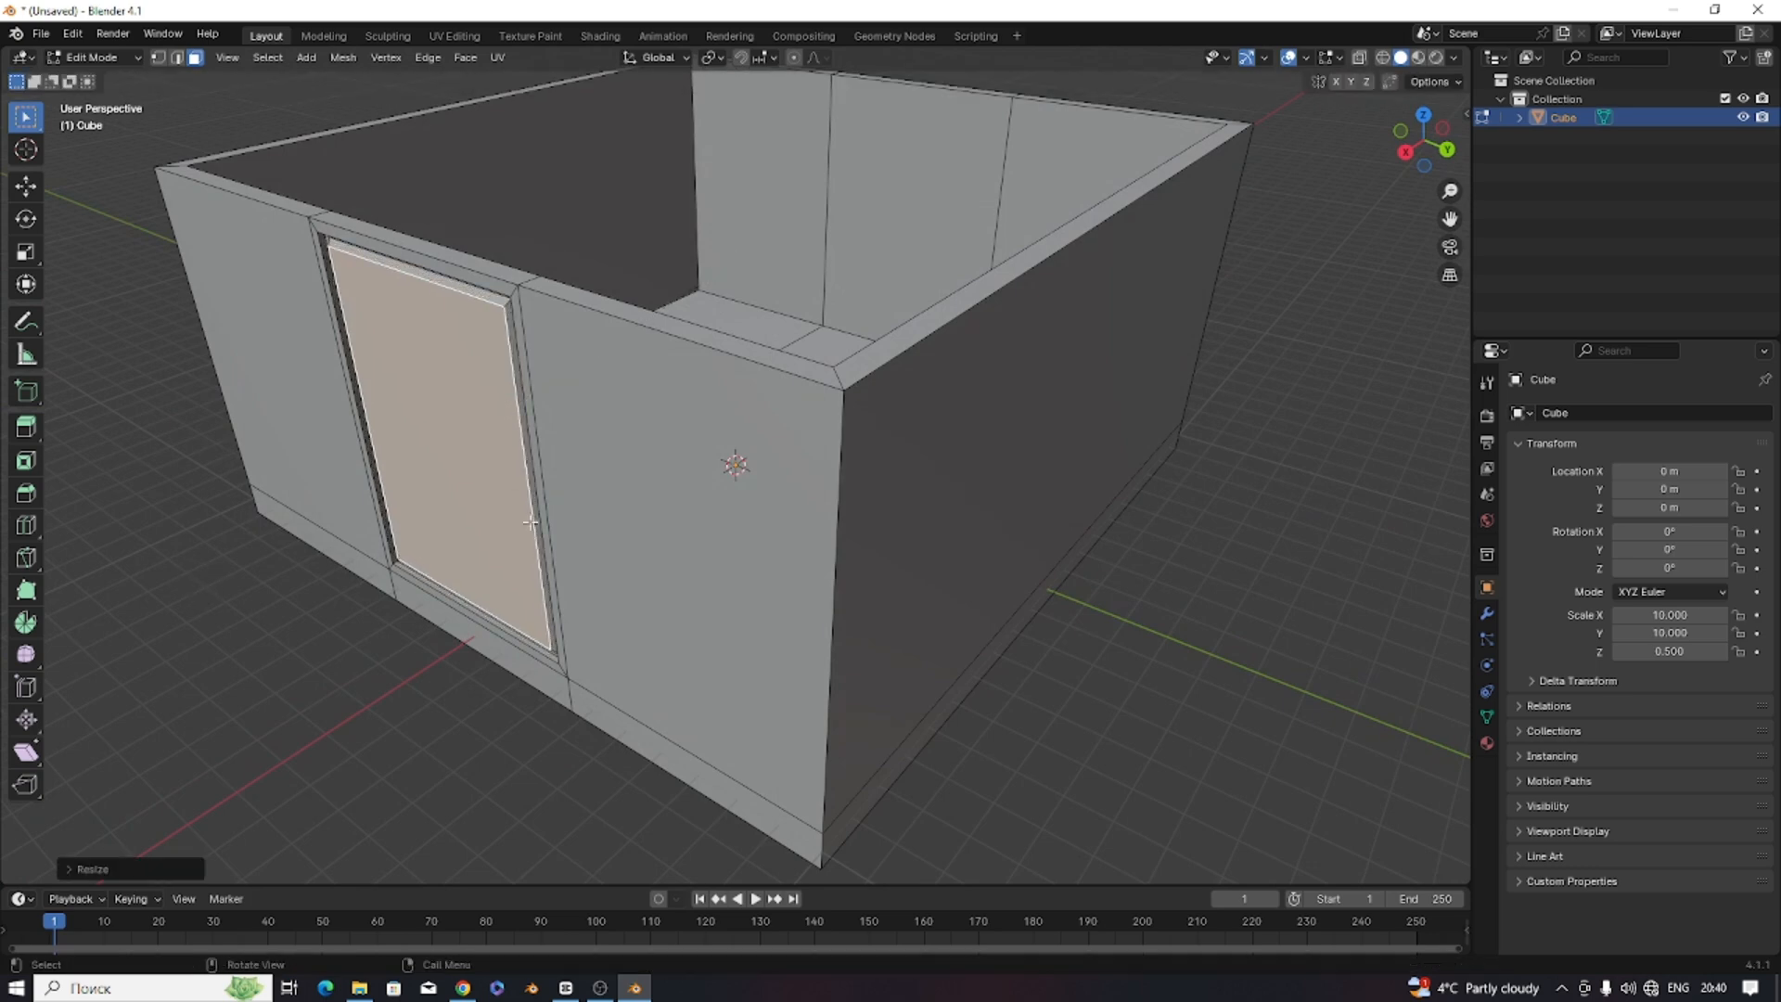
Select the door leaf's inner face from inside the building and scale it down slightly, then return to Object Mode.
{"action": "middle_click_drag", "start_coordinate": [532, 523], "coordinate": [344, 501]}
{"action": "left_click", "coordinate": [430, 163]}
{"action": "middle_click_drag", "start_coordinate": [559, 128], "coordinate": [521, 171]}
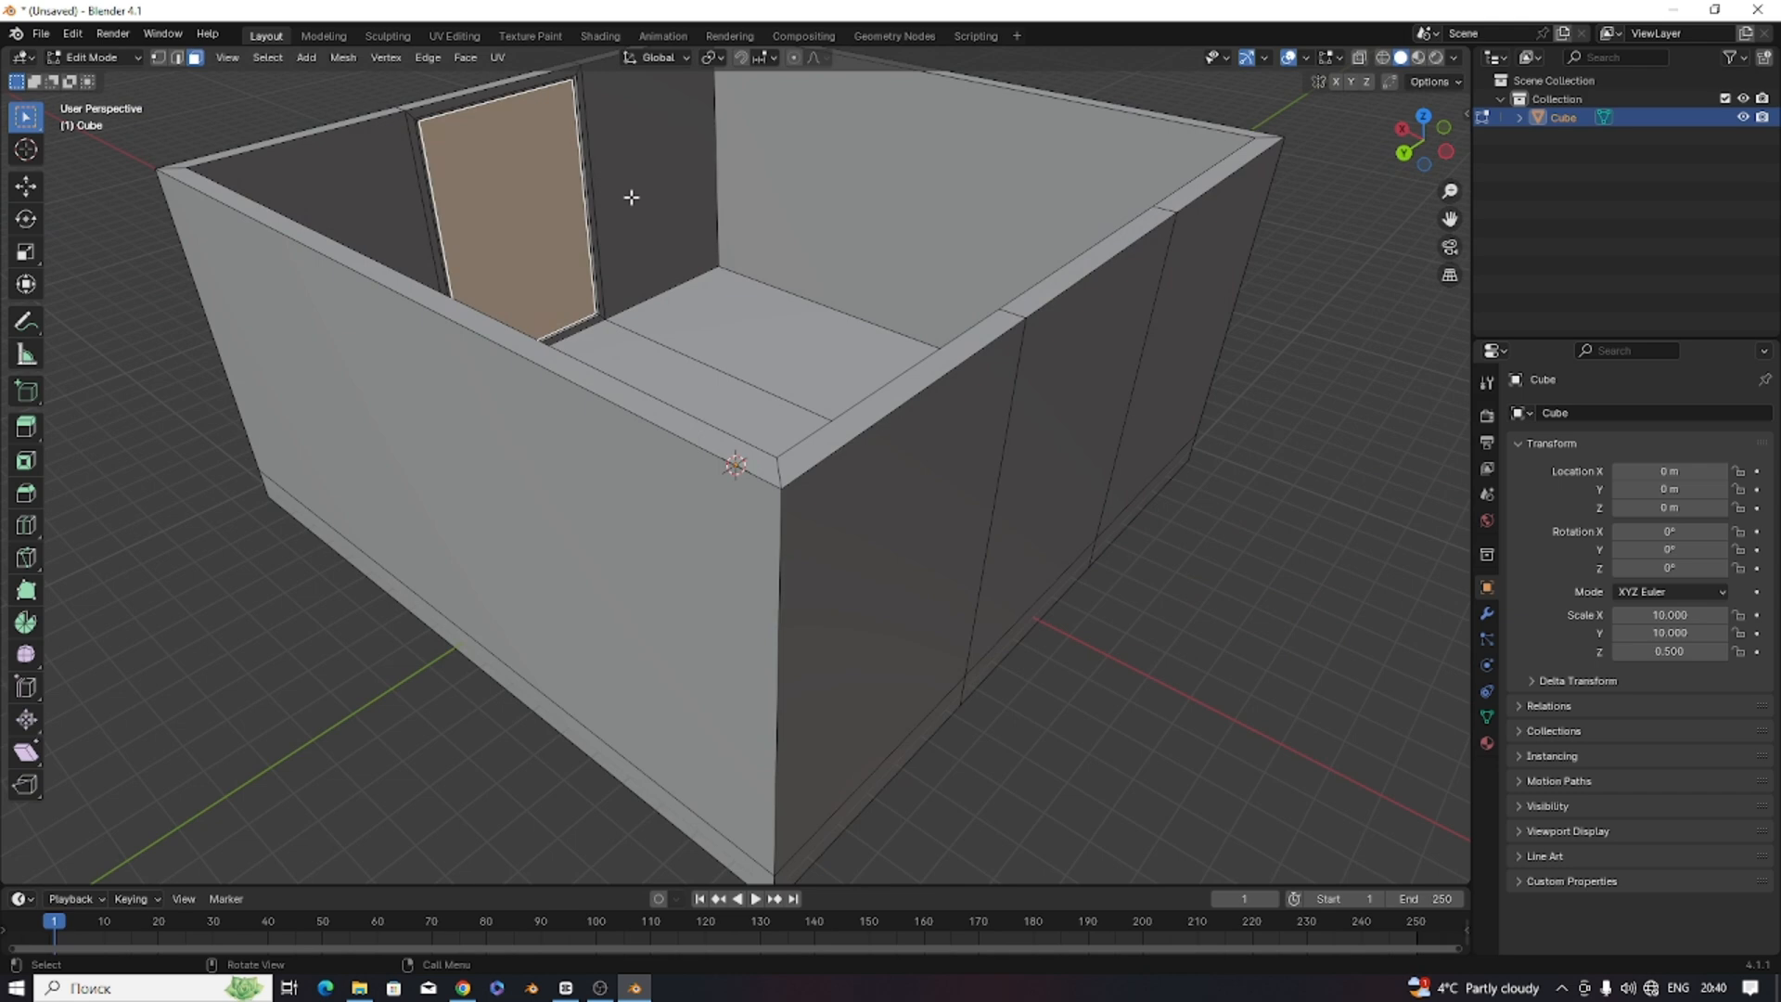
{"action": "key", "text": "s"}
{"action": "left_click", "coordinate": [835, 203]}
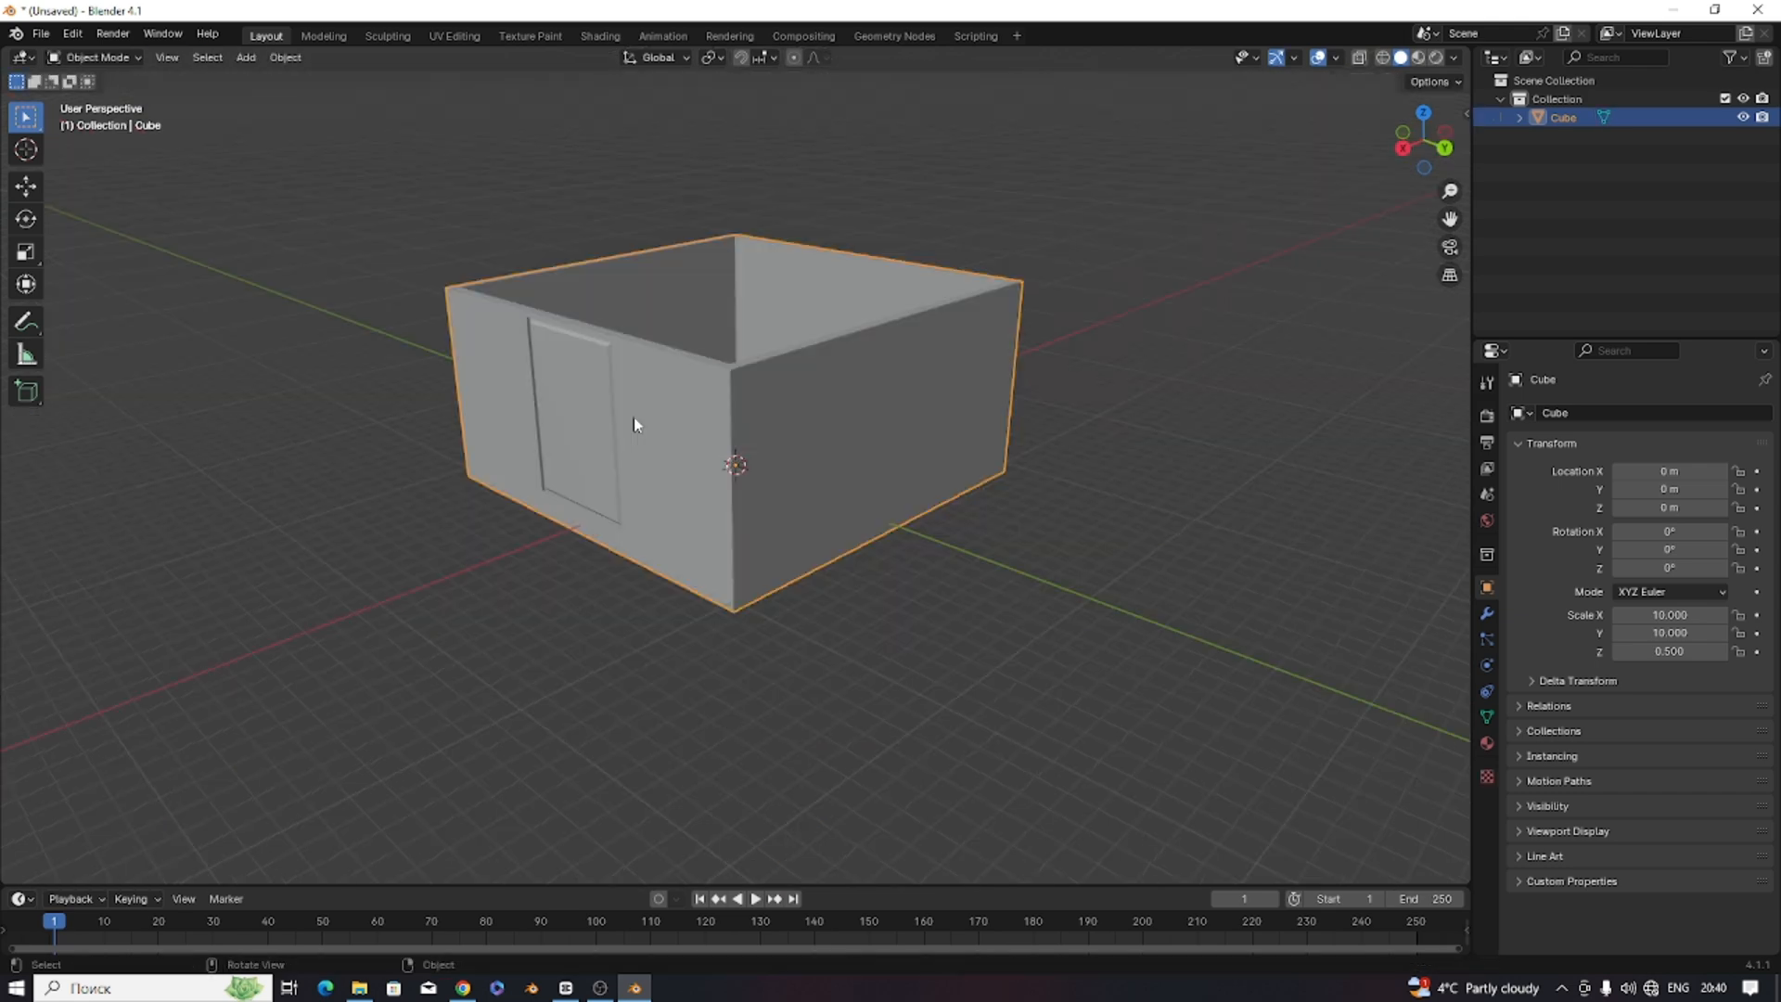
Hide the building shell object and add a UV sphere at the origin.
{"action": "middle_click_drag", "start_coordinate": [633, 424], "coordinate": [674, 430]}
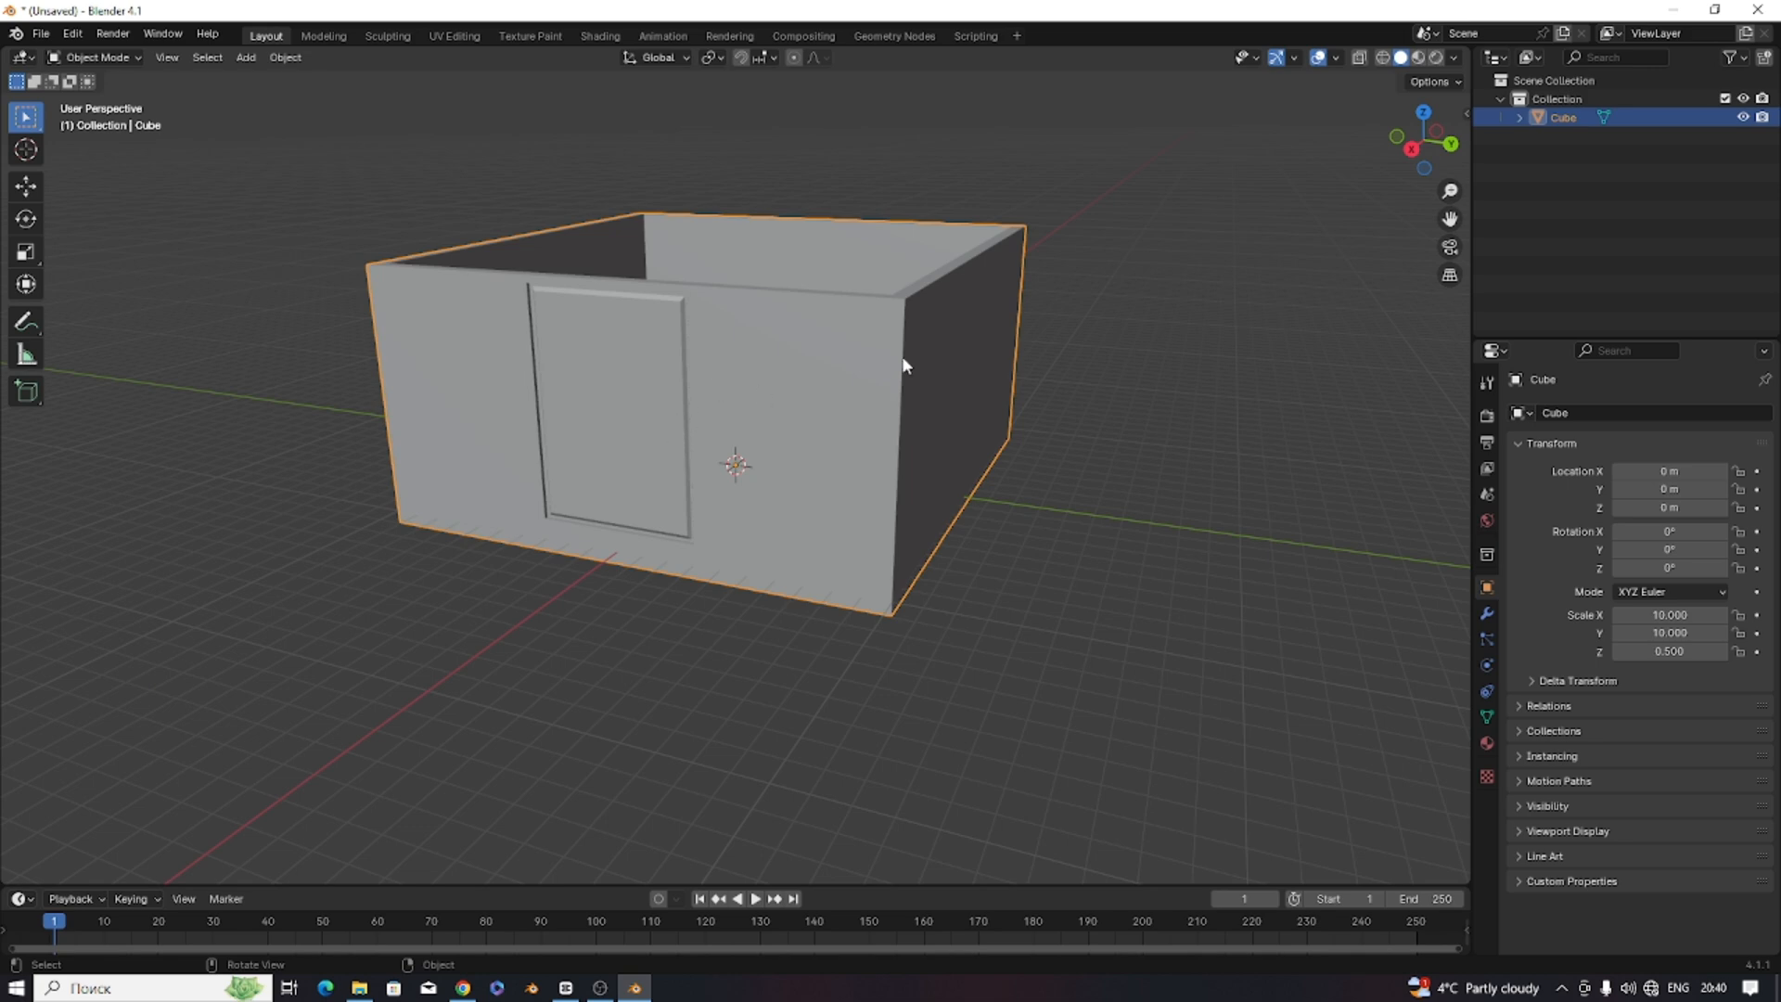
{"action": "left_click", "coordinate": [1743, 119]}
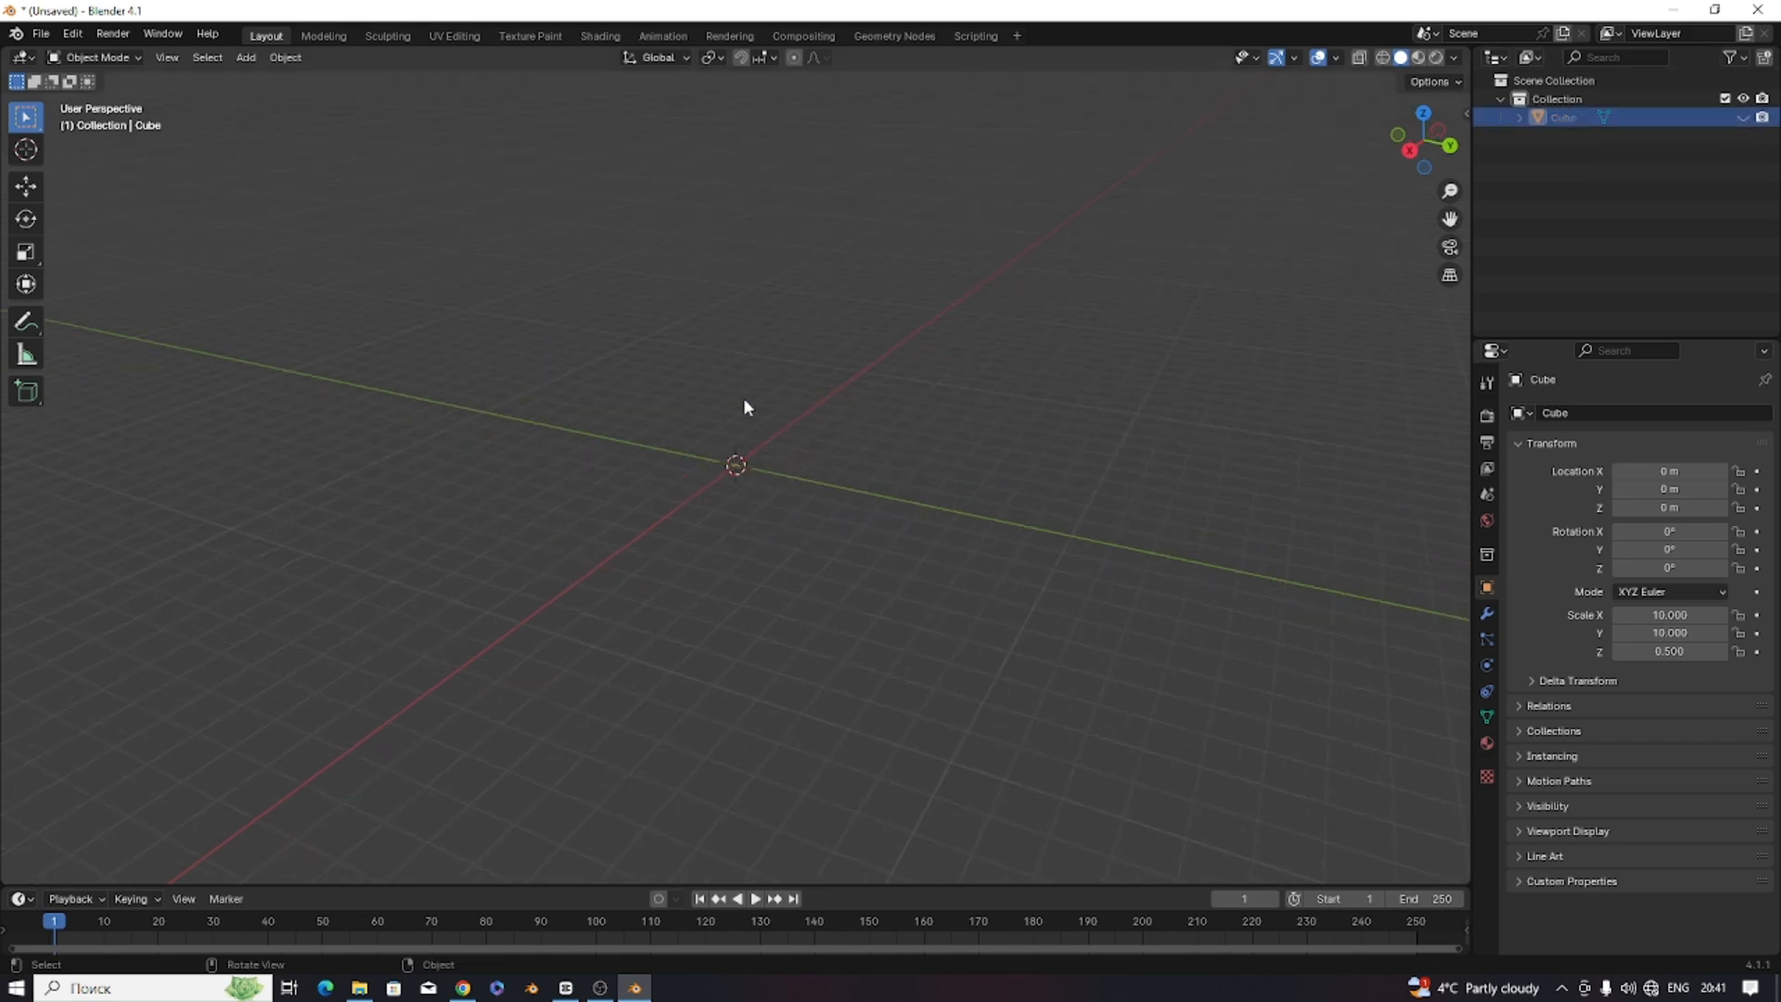
{"action": "key", "text": "shift+a"}
{"action": "mouse_move", "coordinate": [720, 425]}
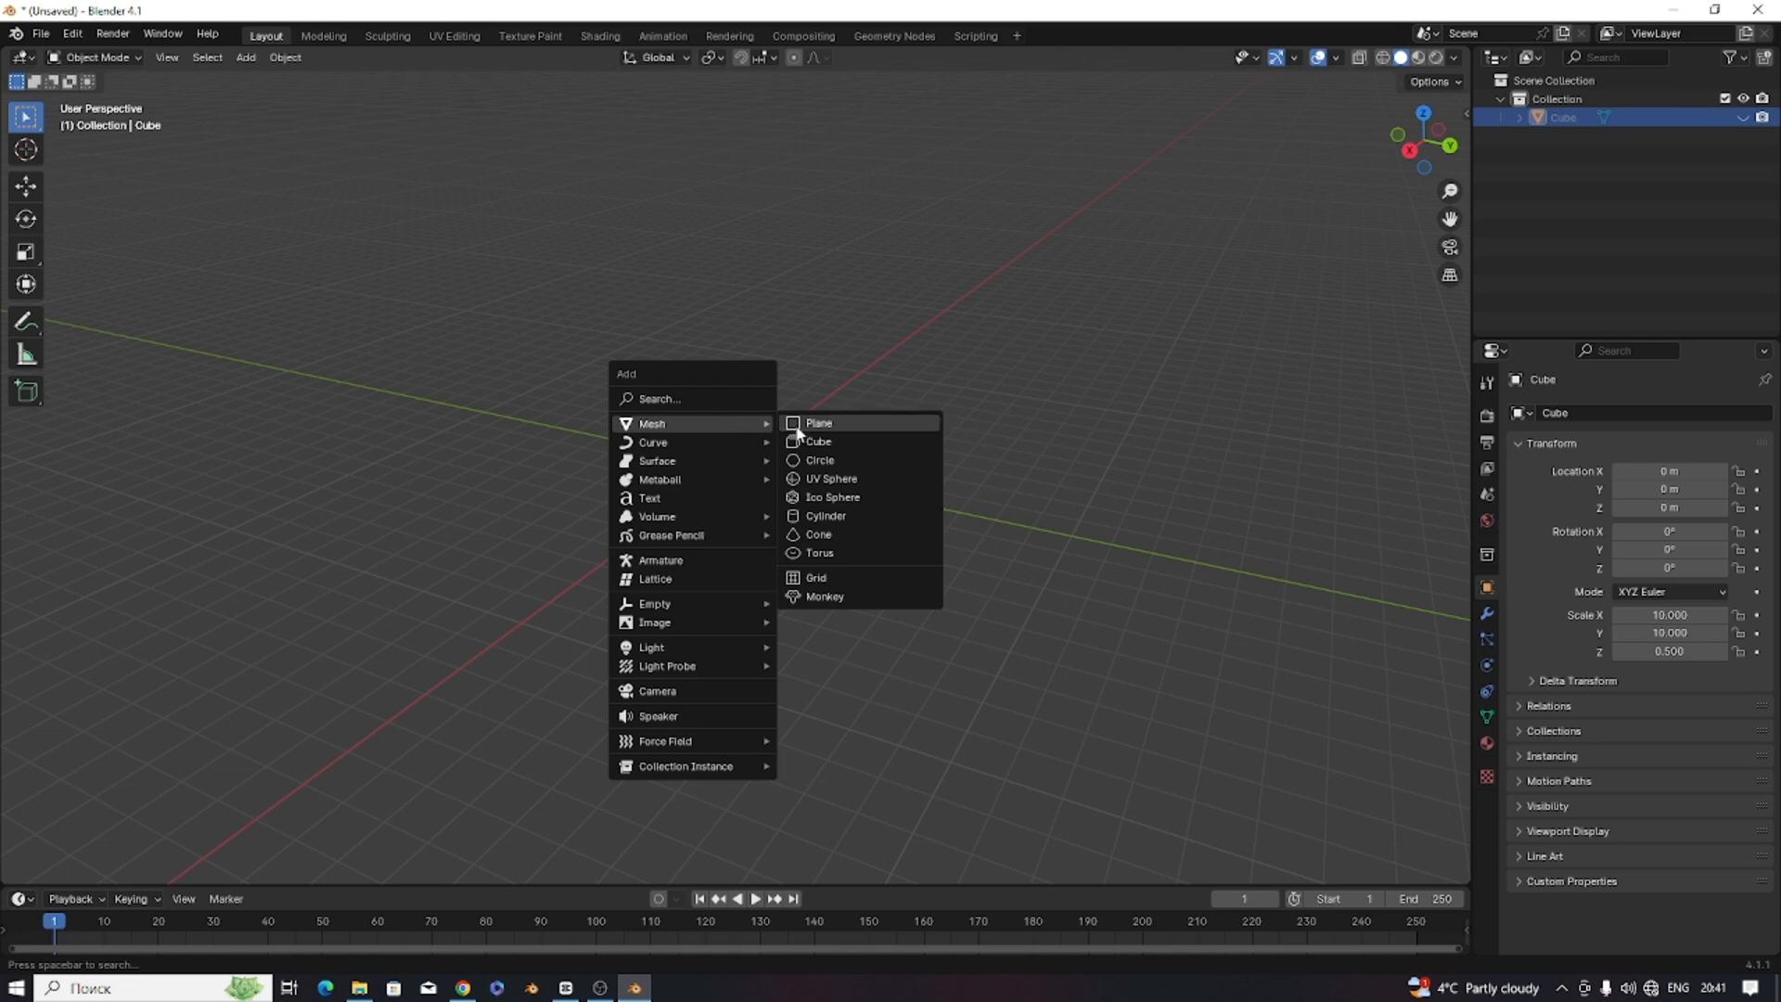
{"action": "left_click", "coordinate": [838, 478]}
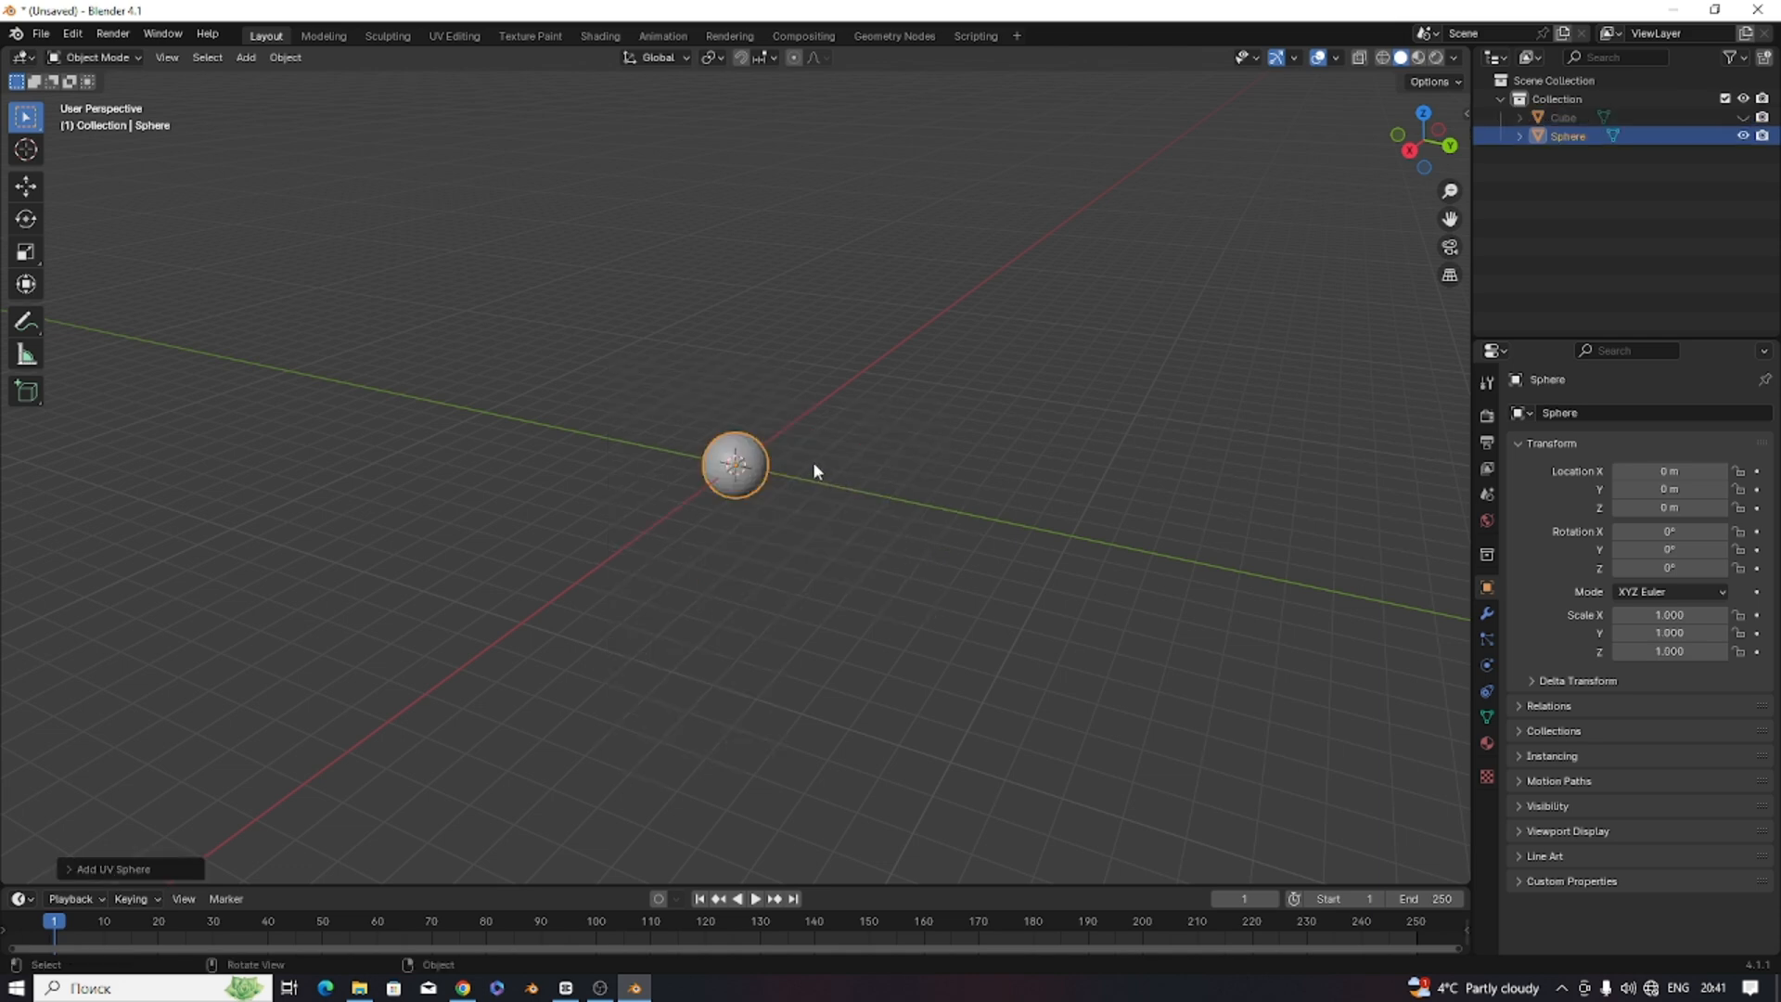
Apply Shade Smooth to the sphere.
{"action": "scroll", "coordinate": [813, 464], "scroll_direction": "up", "scroll_amount": 4}
{"action": "right_click", "coordinate": [800, 442]}
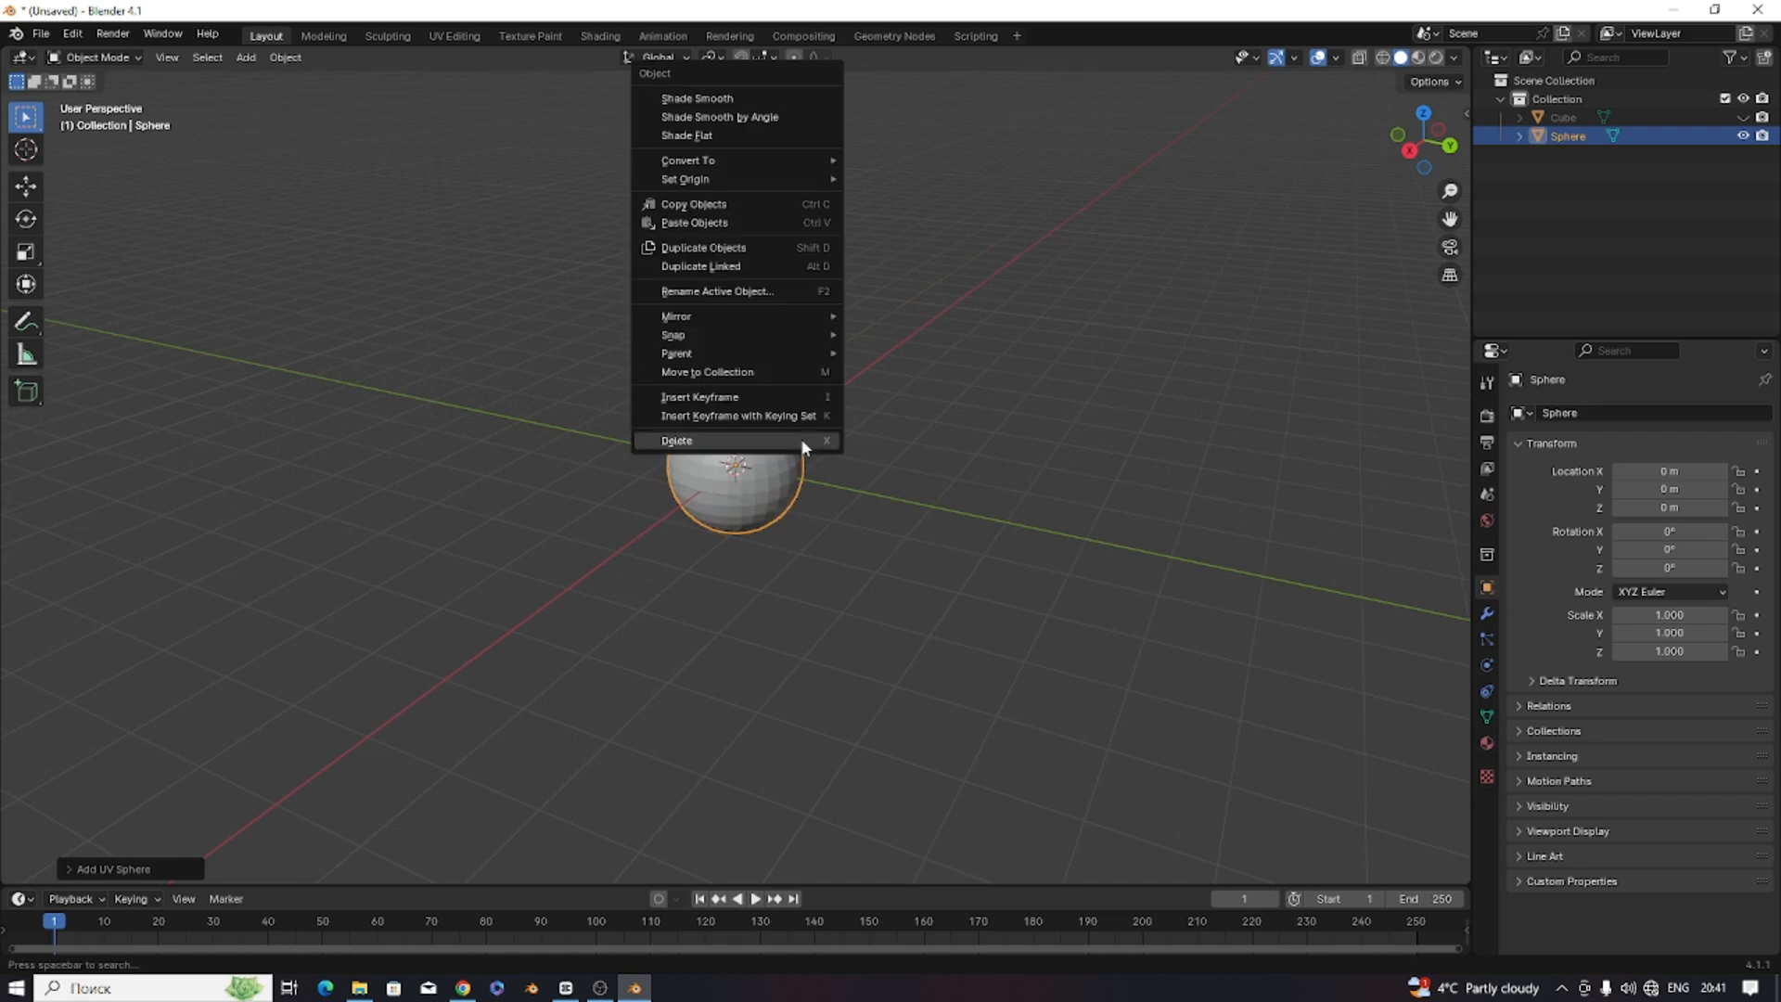
{"action": "left_click", "coordinate": [739, 98]}
{"action": "scroll", "coordinate": [848, 610], "scroll_direction": "up", "scroll_amount": 3}
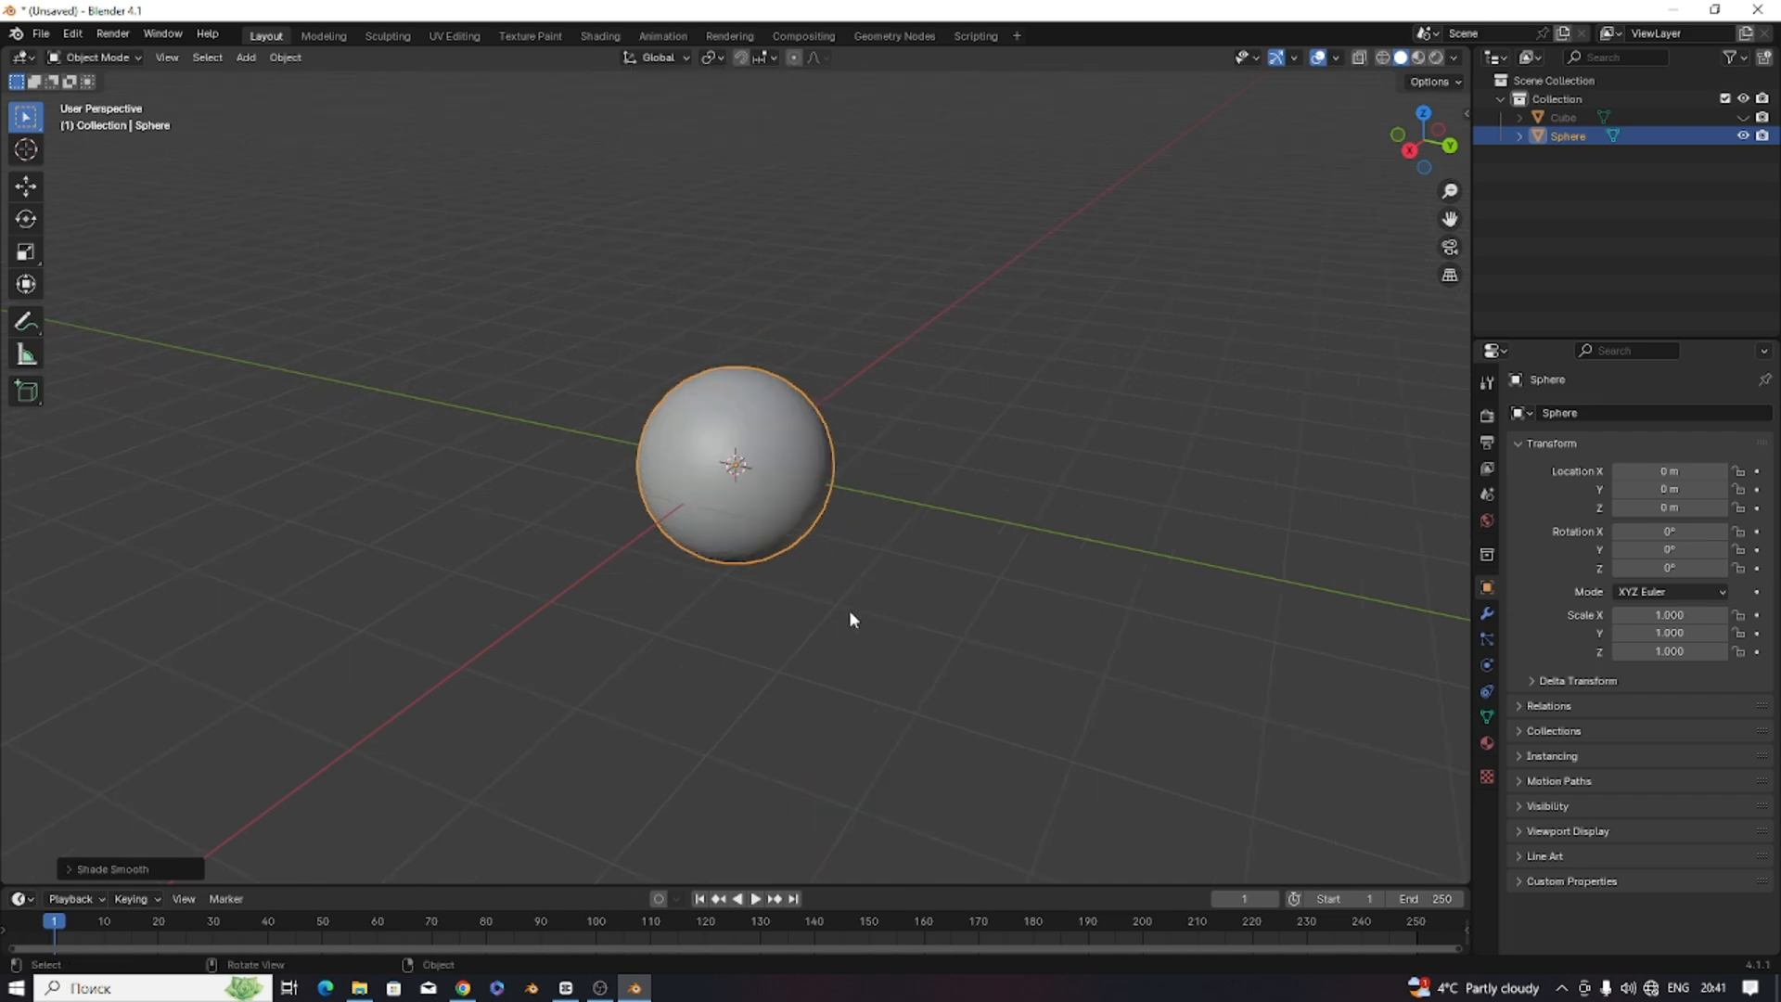
Scale the sphere down to about 0.287 and move it up along Z to about 2.31 m.
{"action": "scroll", "coordinate": [816, 593], "scroll_direction": "down", "scroll_amount": 1}
{"action": "key", "text": "s"}
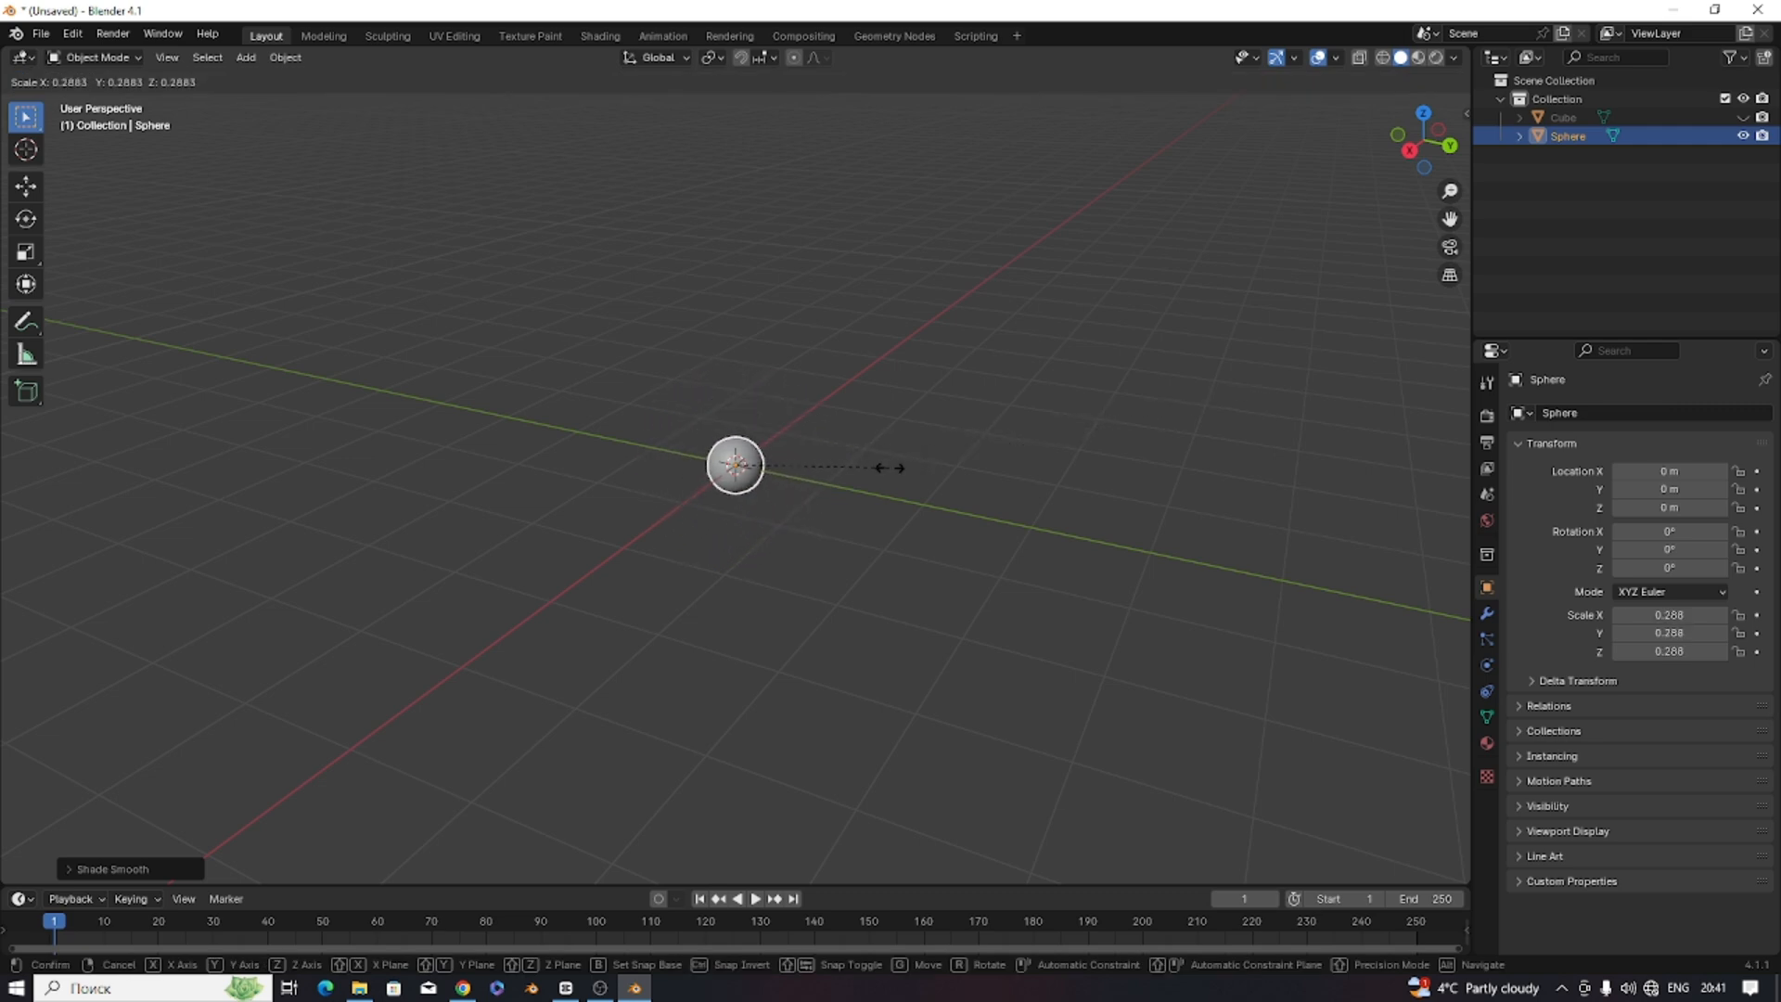
{"action": "left_click", "coordinate": [872, 485]}
{"action": "key", "text": "g"}
{"action": "key", "text": "z"}
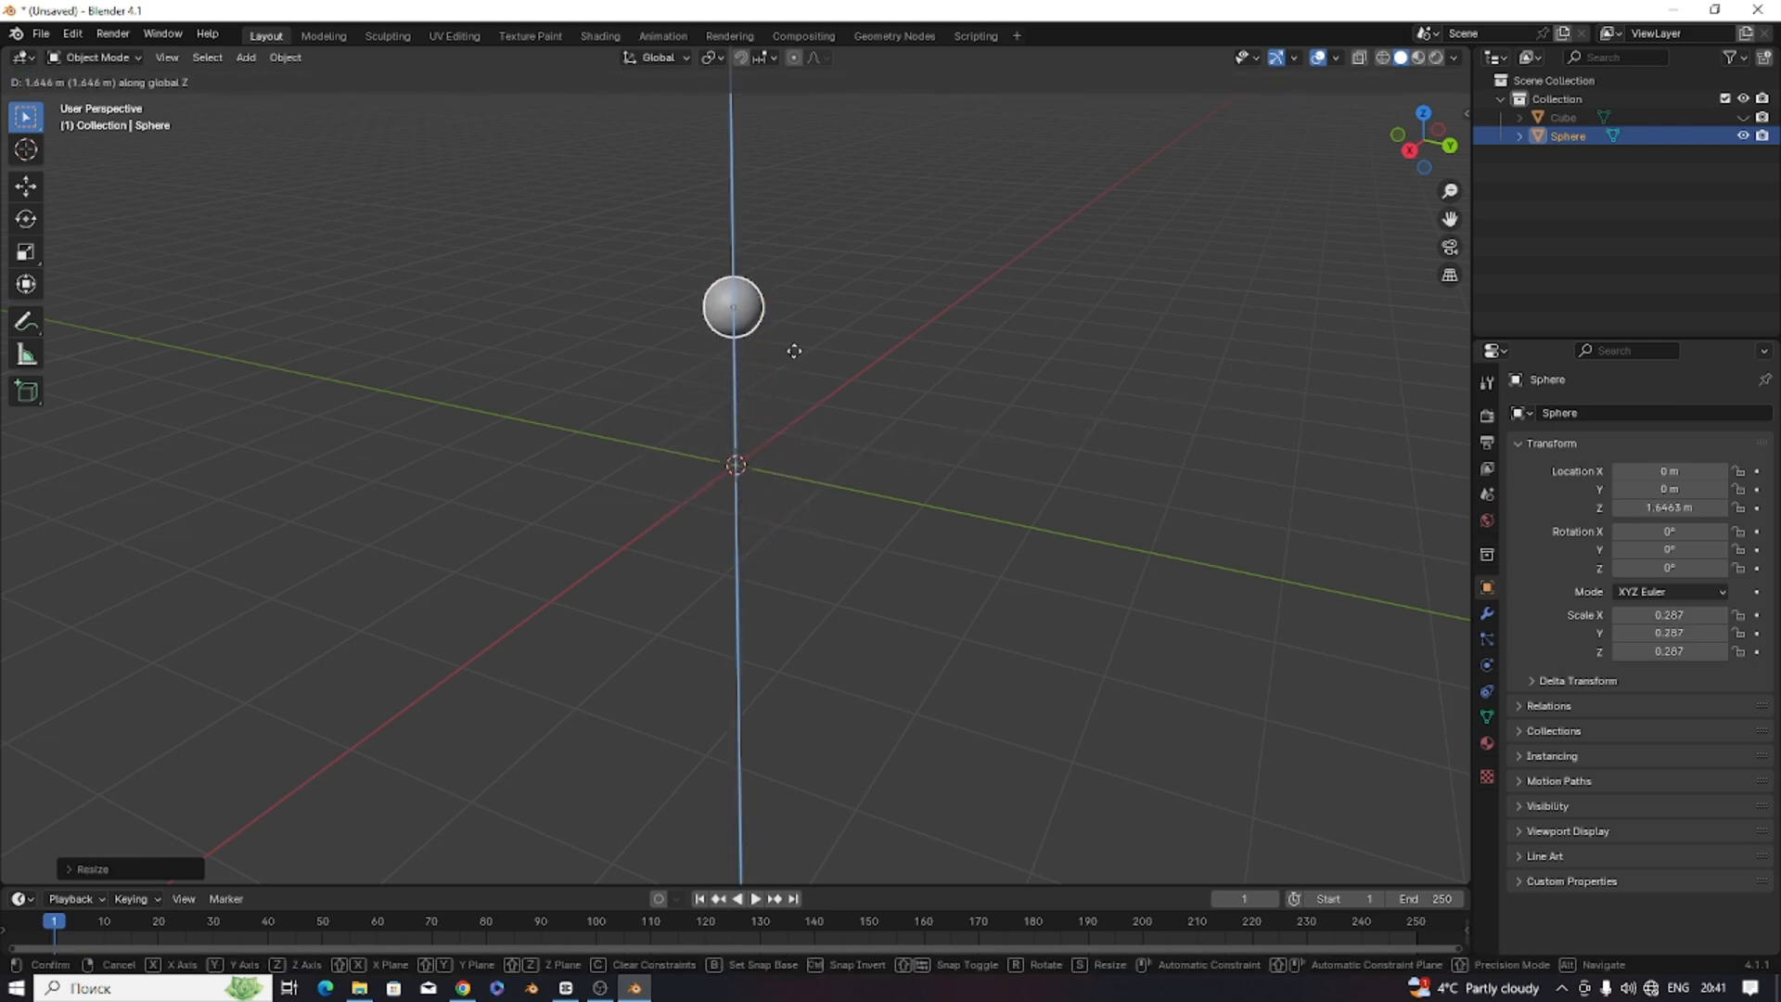
{"action": "left_click", "coordinate": [817, 287]}
Add a cylinder mesh at the origin and rotate it 90° about the Y axis.
{"action": "key", "text": "shift+a"}
{"action": "mouse_move", "coordinate": [824, 298]}
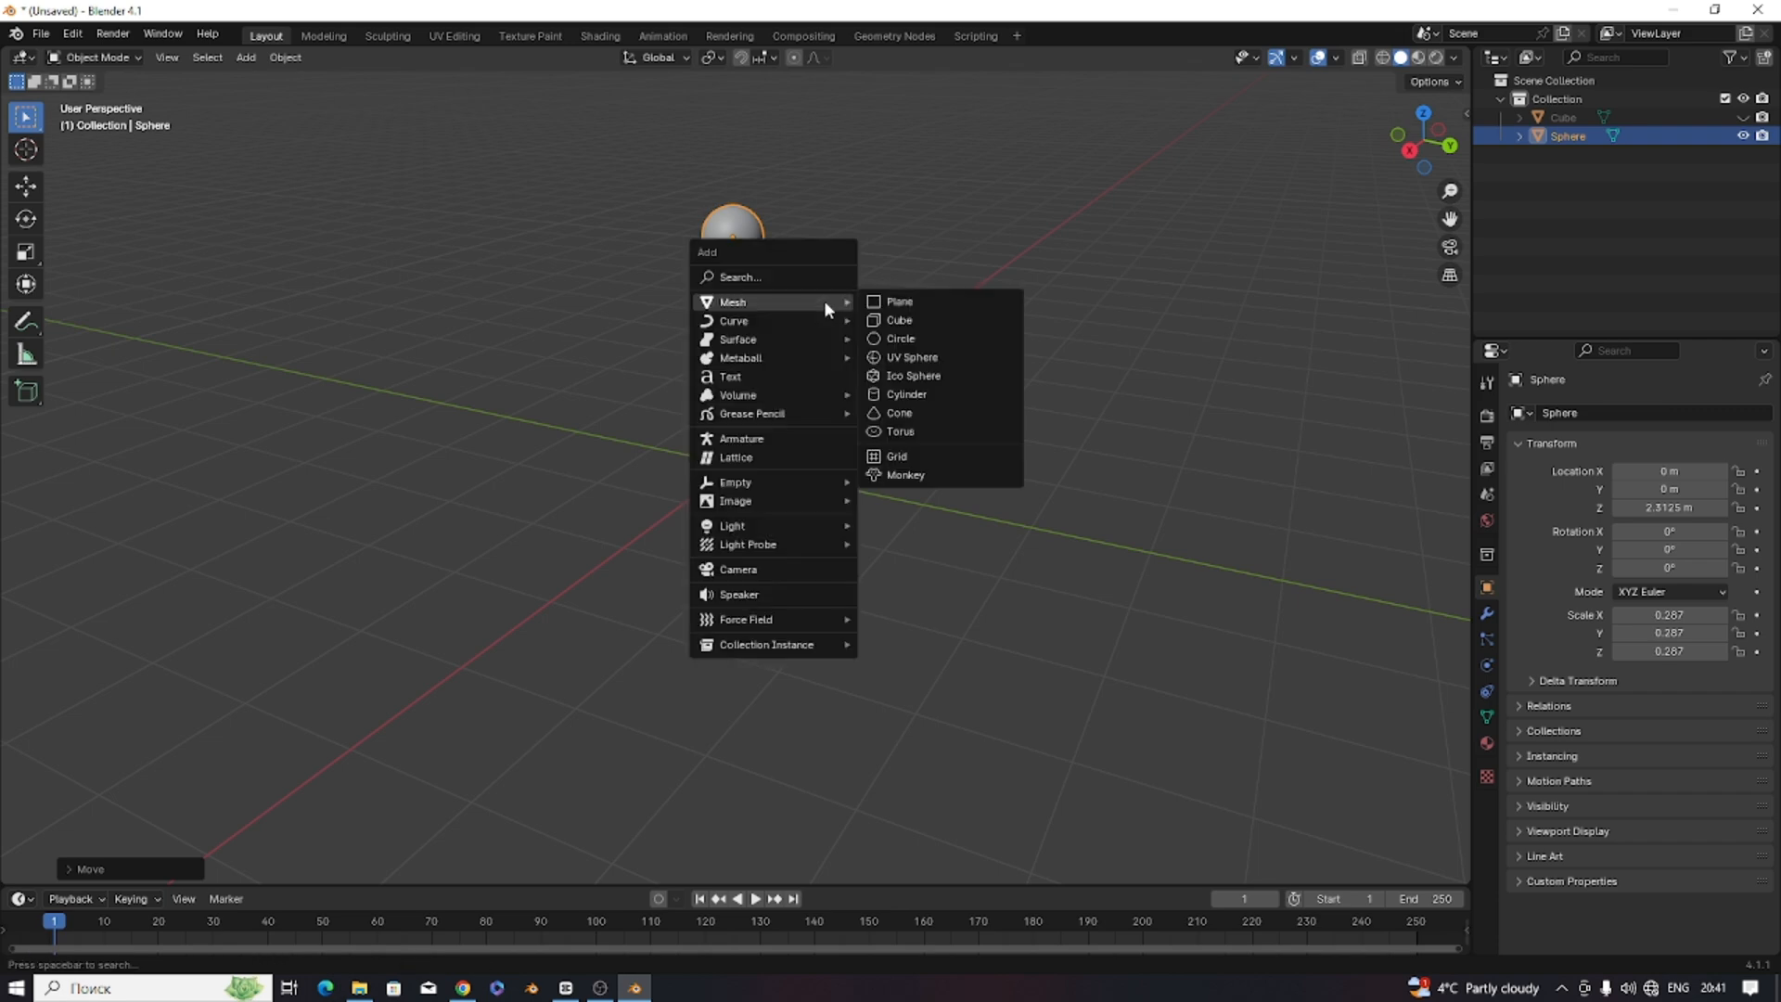
{"action": "left_click", "coordinate": [945, 395]}
{"action": "type", "text": "r"}
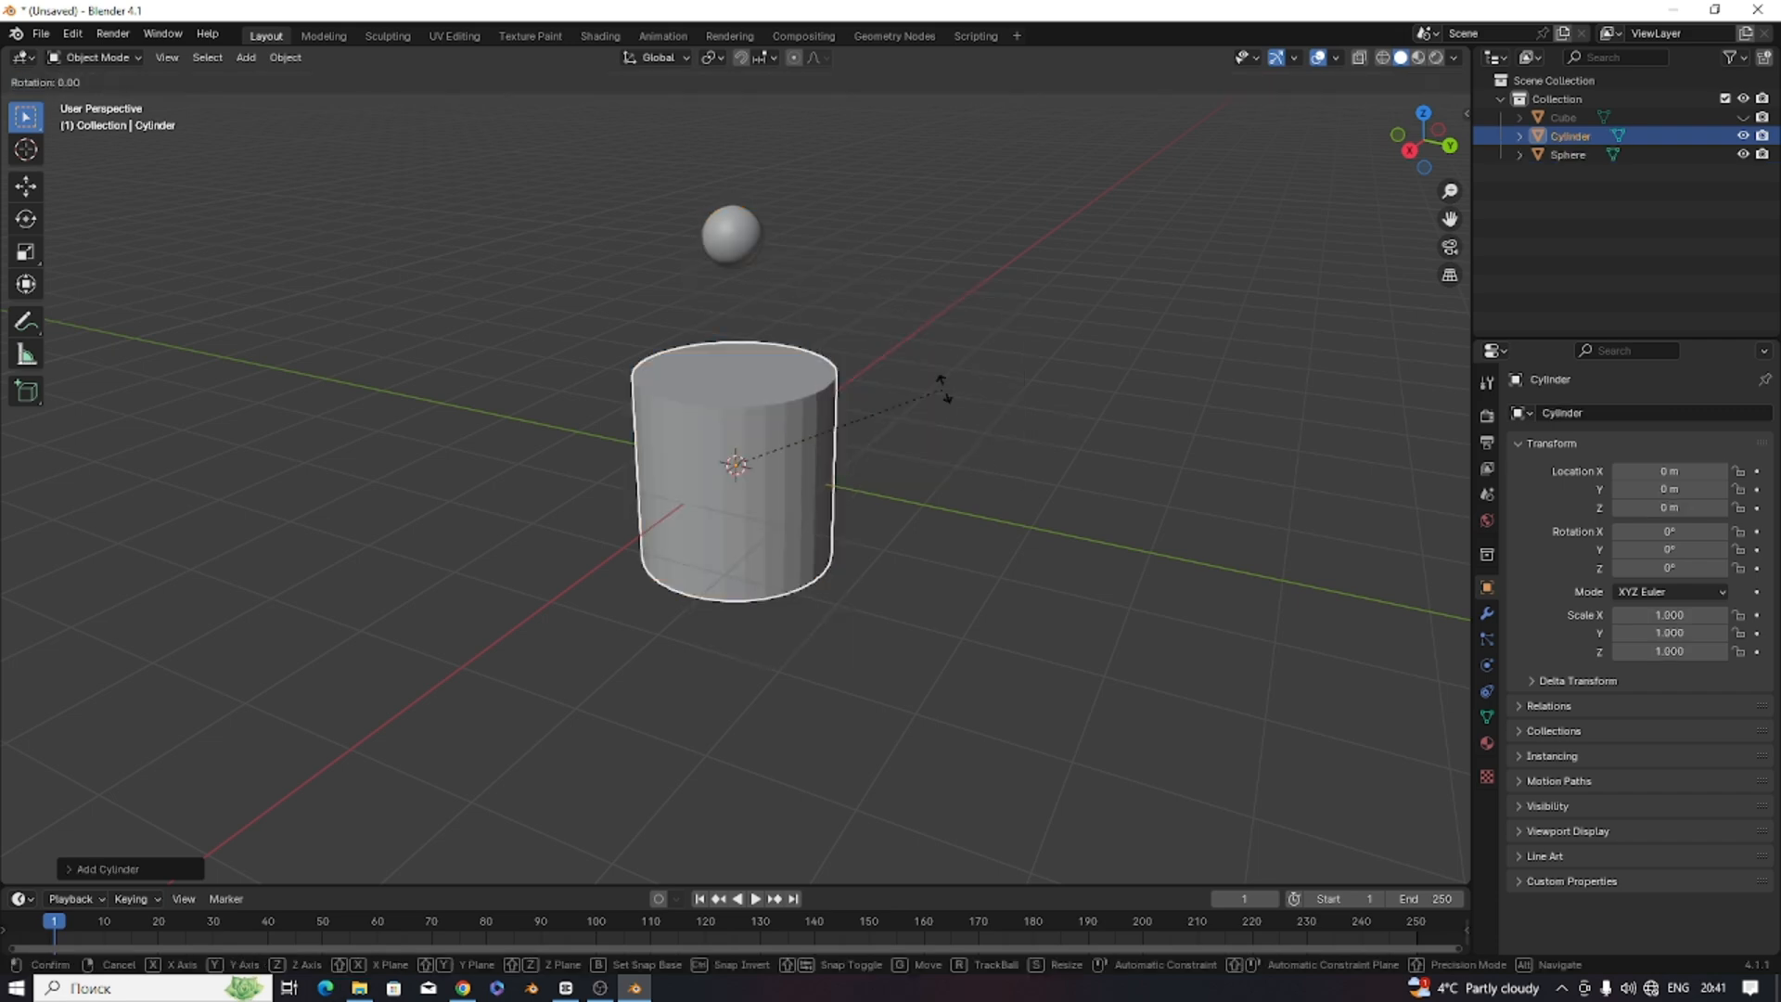
{"action": "type", "text": "y90"}
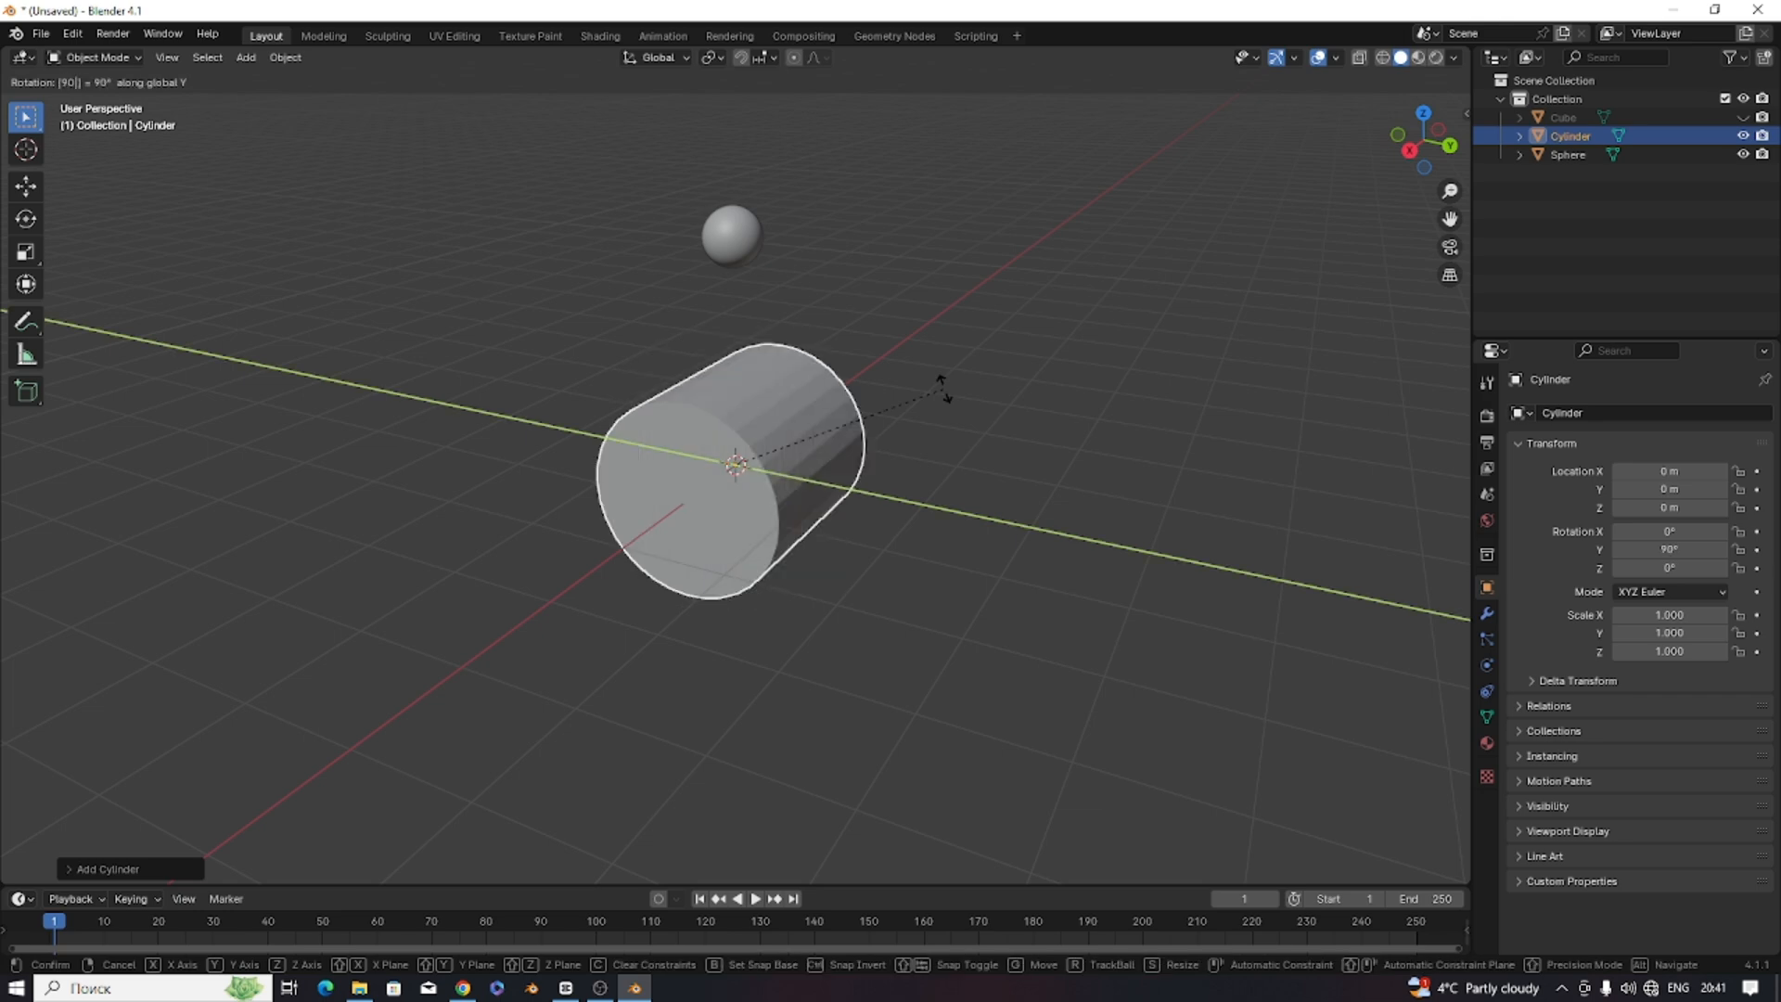
{"action": "key", "text": "Return"}
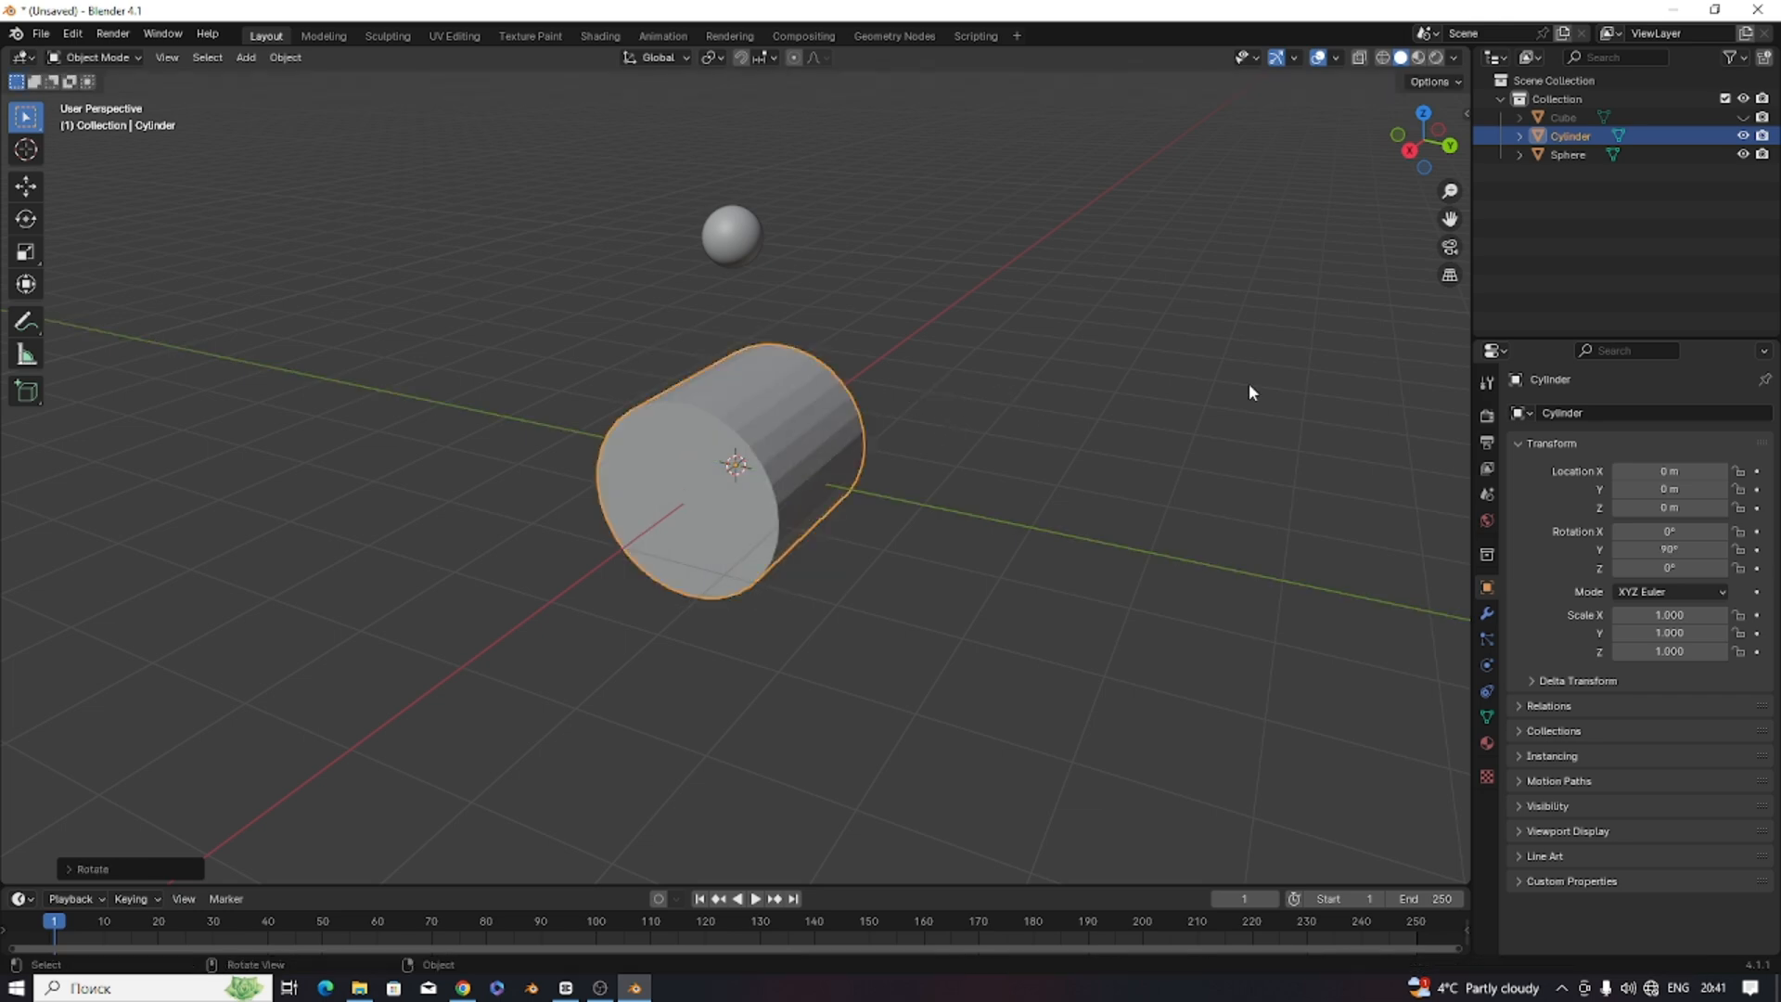
Scale the cylinder down to about 0.141 and raise it along Z to about 2.35 m.
{"action": "key", "text": "s"}
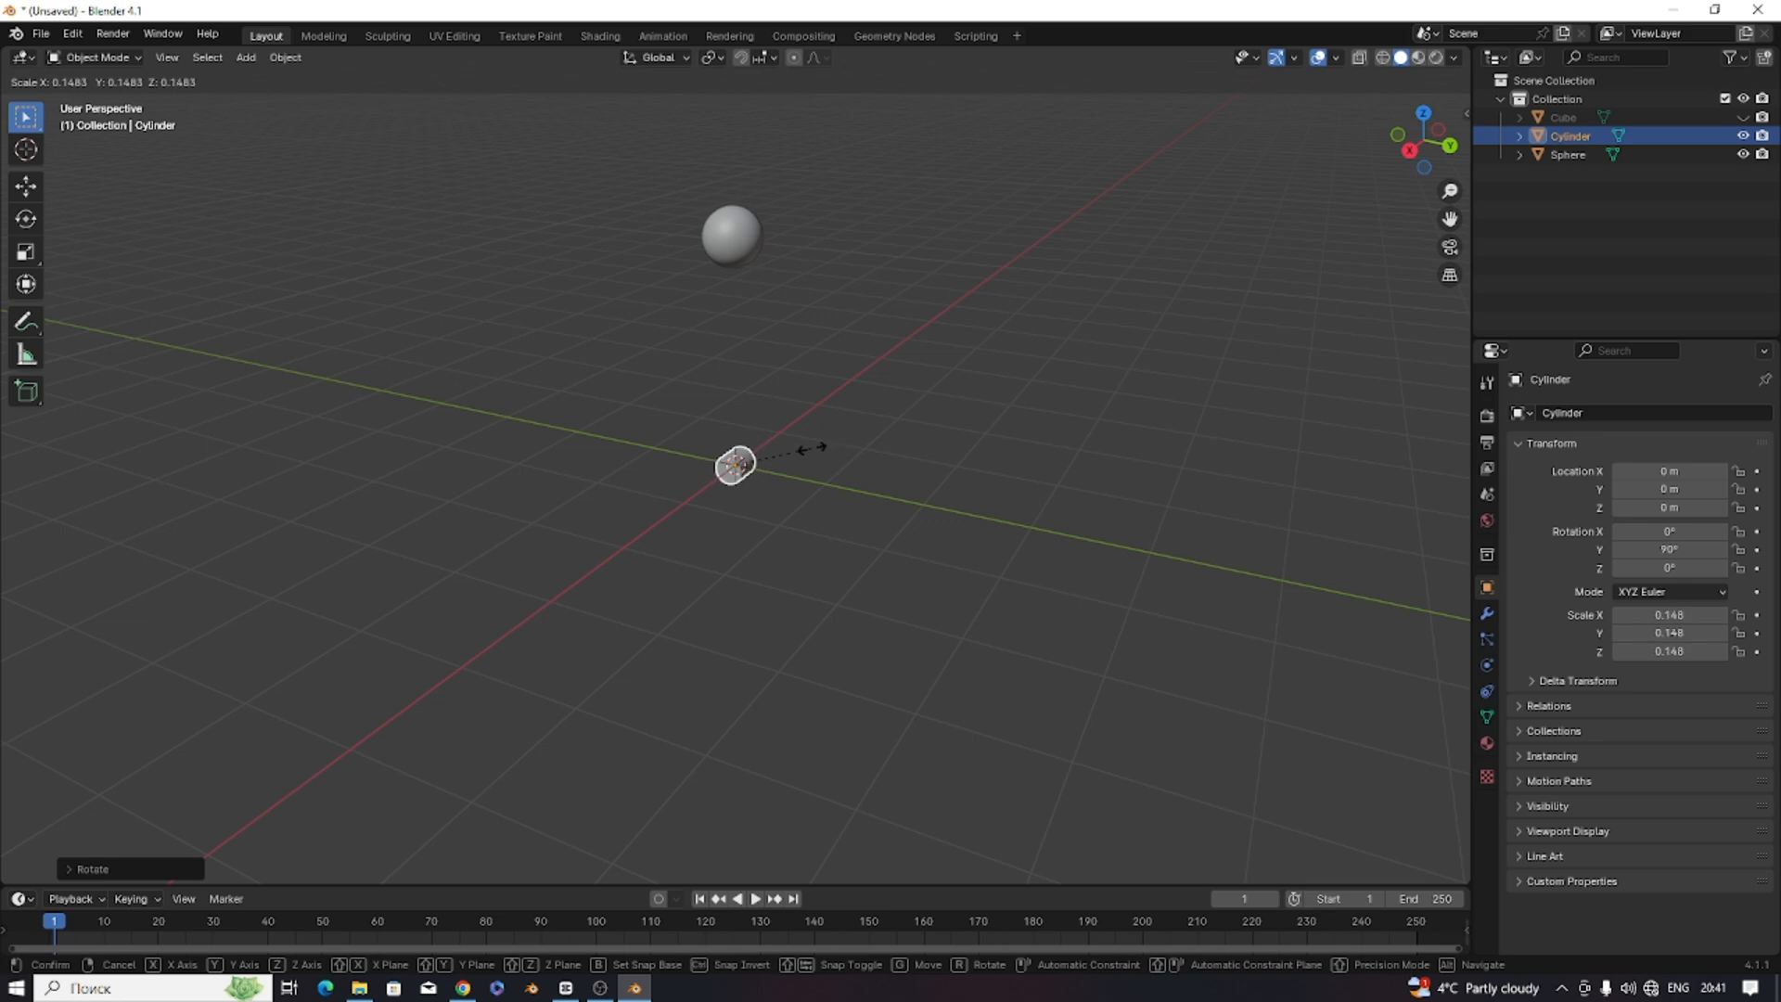
{"action": "left_click", "coordinate": [808, 449]}
{"action": "key", "text": "g"}
{"action": "key", "text": "z"}
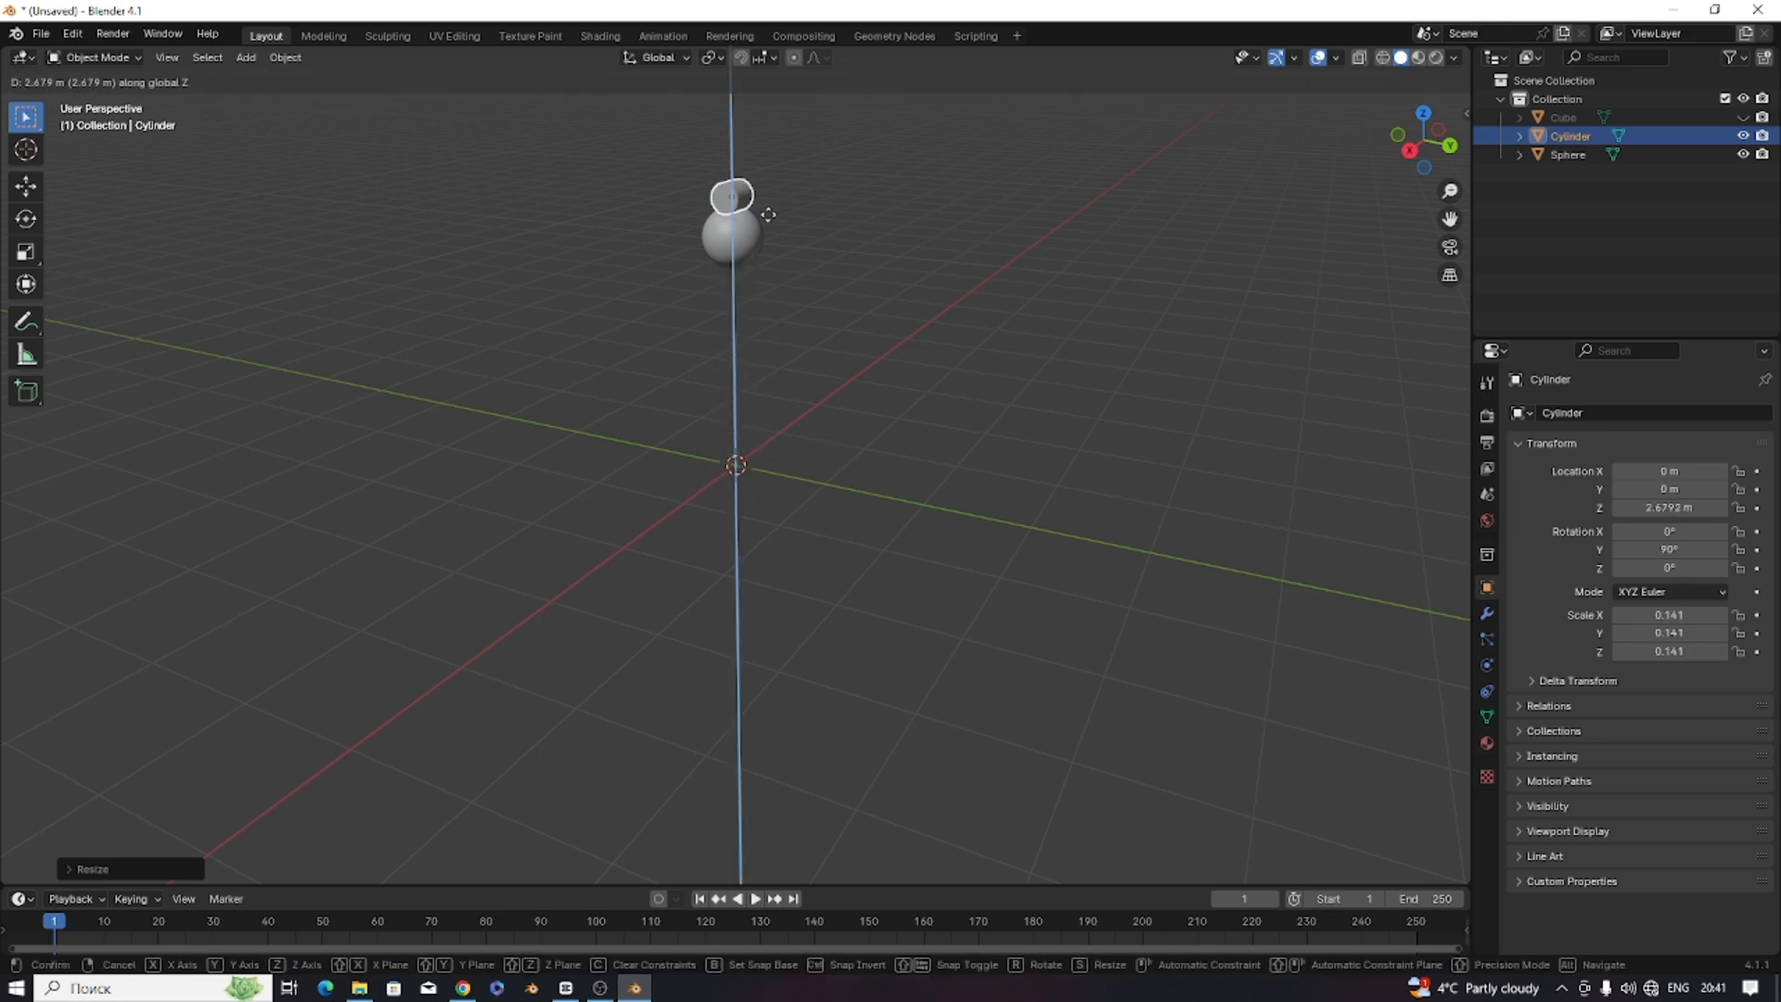
{"action": "left_click", "coordinate": [758, 247]}
Move the cylinder beside the sphere, to about -0.307 m along X and about 2.309 m along Z.
{"action": "middle_click_drag", "start_coordinate": [758, 248], "coordinate": [745, 266]}
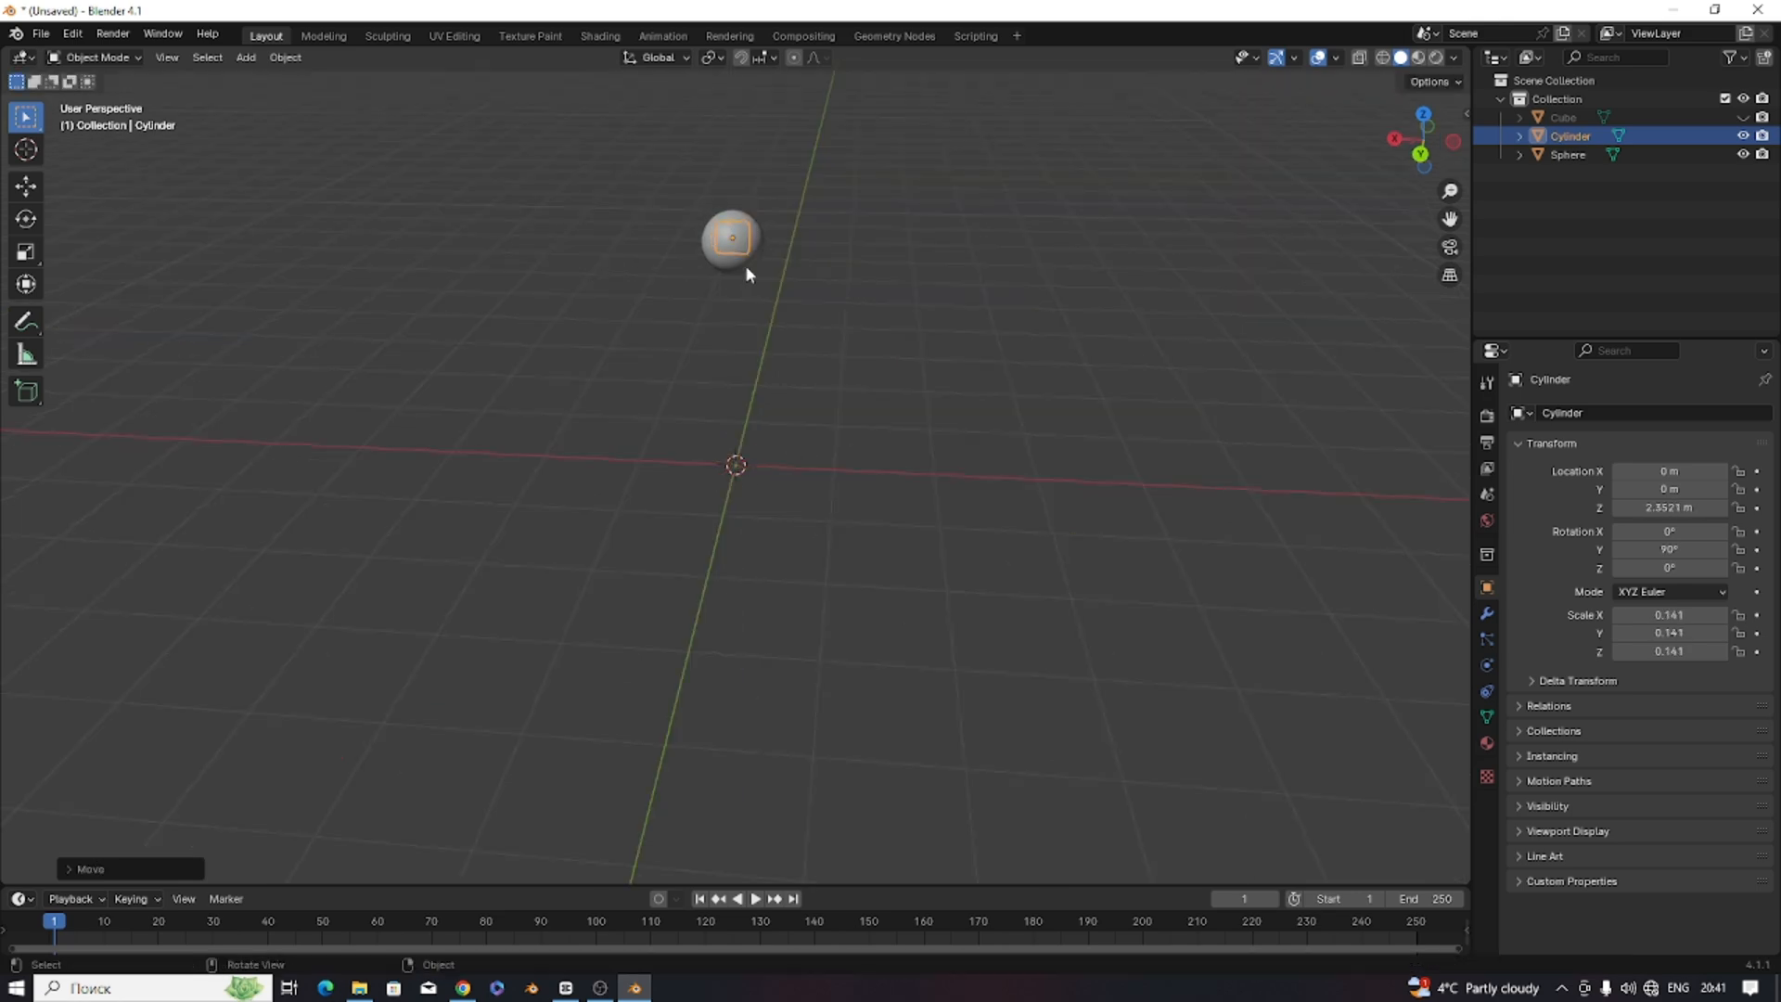
{"action": "key", "text": "g"}
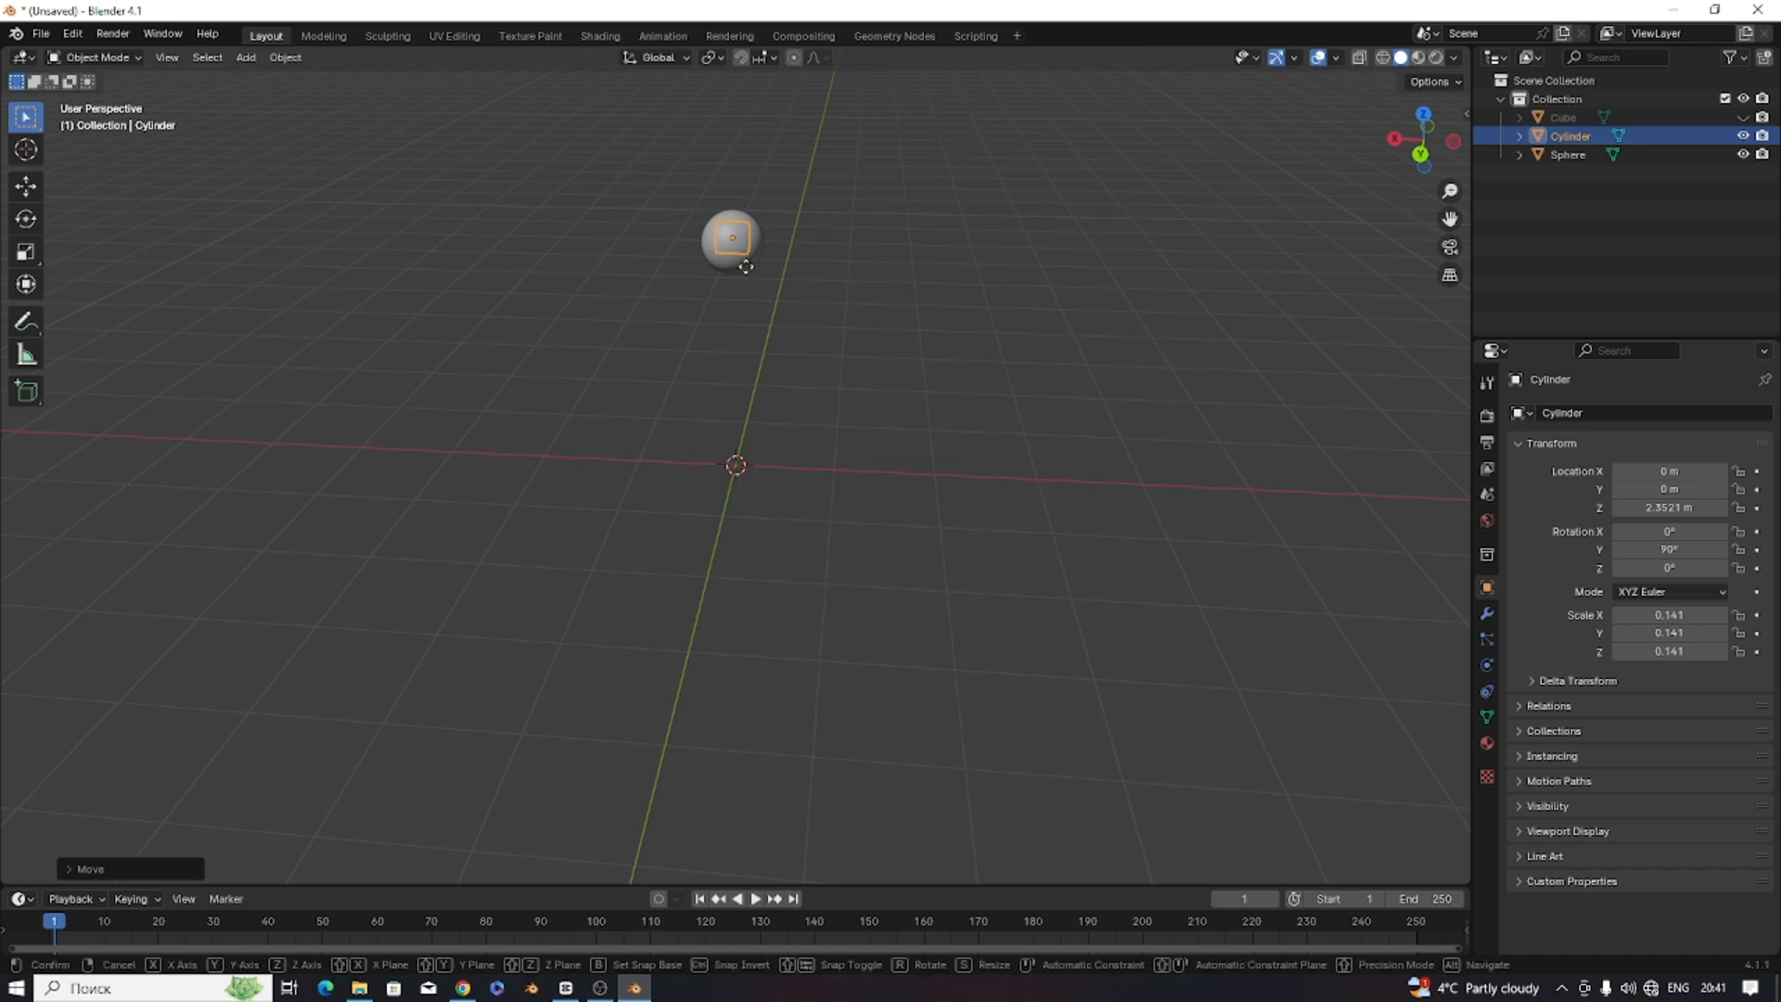
{"action": "key", "text": "x"}
{"action": "left_click", "coordinate": [783, 251]}
{"action": "key", "text": "g"}
{"action": "key", "text": "z"}
{"action": "left_click", "coordinate": [787, 243]}
Apply Shade Smooth to the cylinder and add the sphere to the selection.
{"action": "right_click", "coordinate": [787, 235]}
{"action": "left_click", "coordinate": [788, 235]}
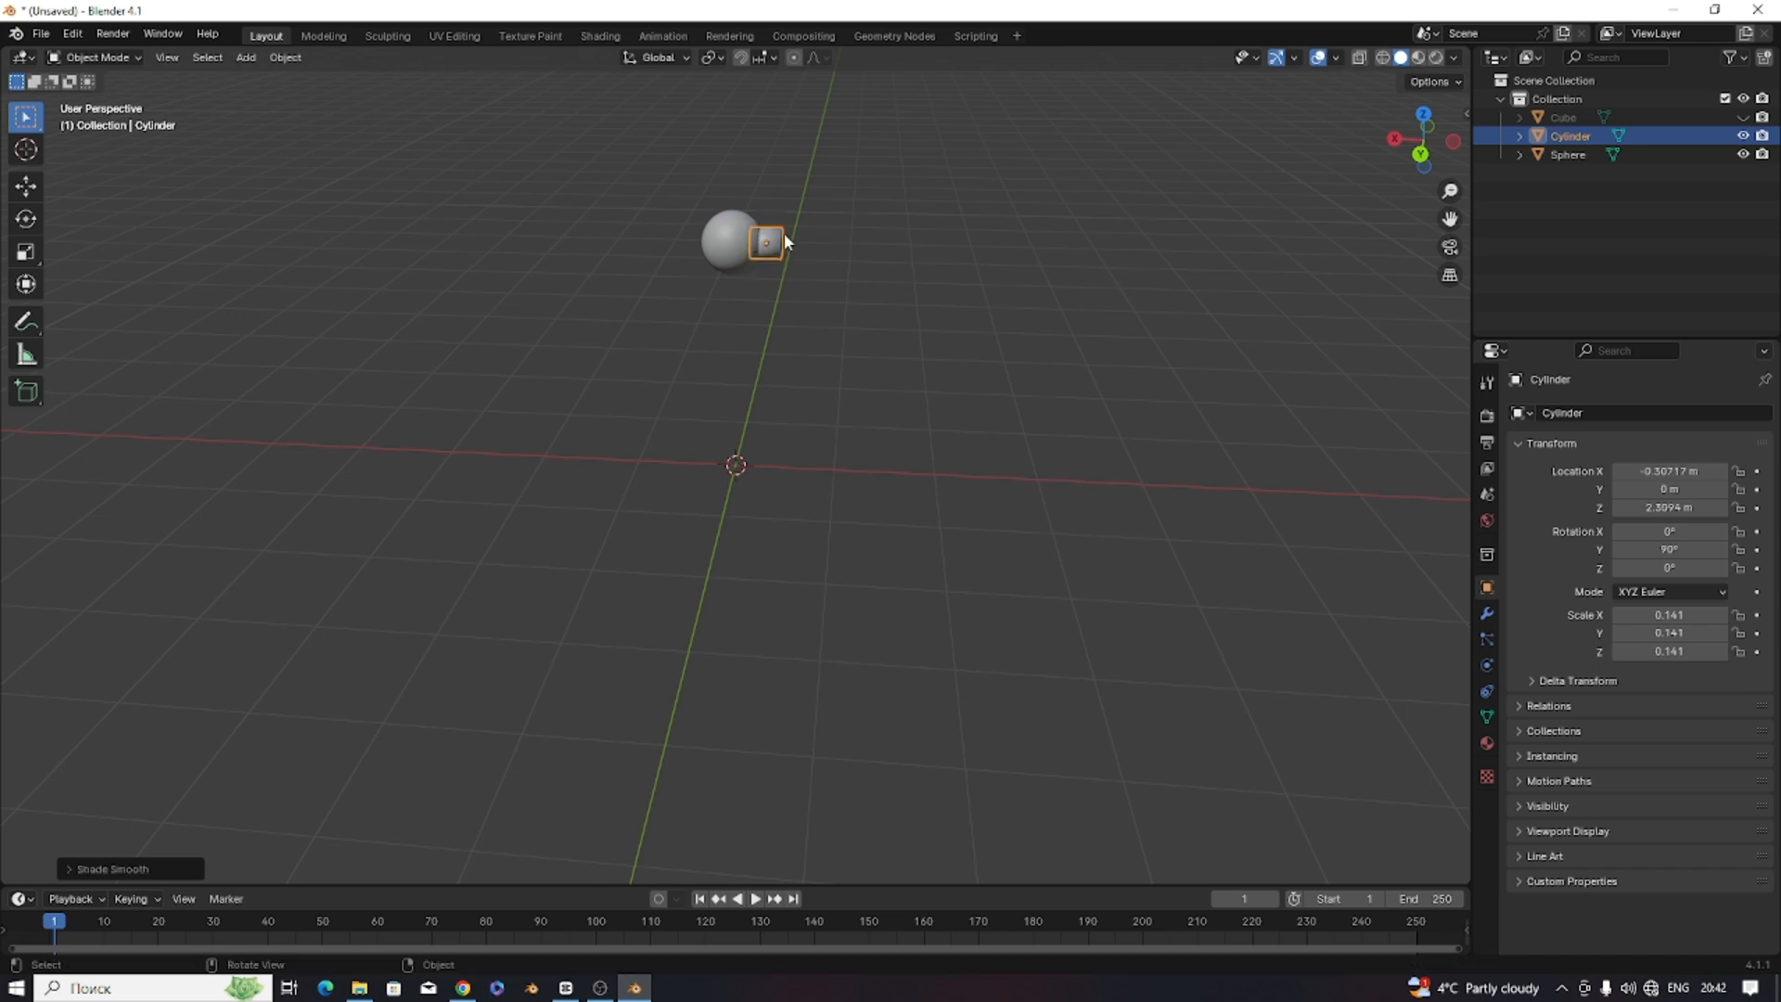
{"action": "left_click", "coordinate": [745, 246], "text": "shift"}
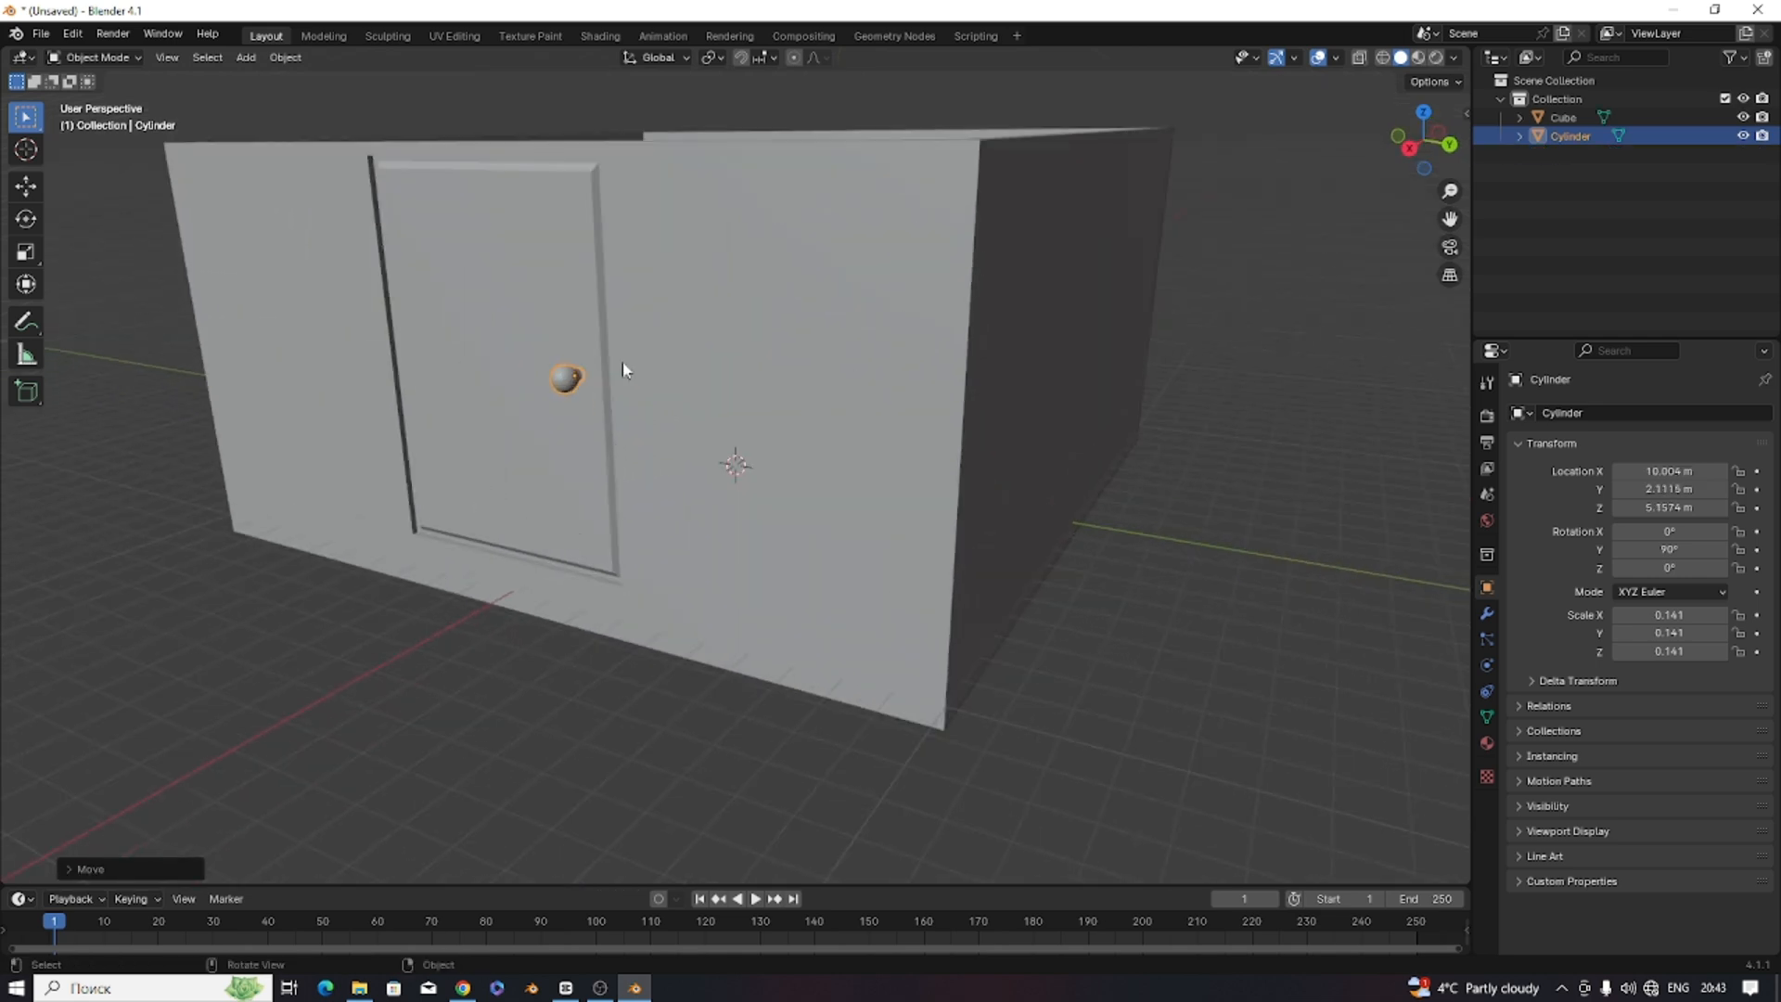
Enter Edit Mode on the building shell and add four evenly spaced vertical loop cuts across its two long side walls.
{"action": "scroll", "coordinate": [621, 360], "scroll_direction": "down", "scroll_amount": 2}
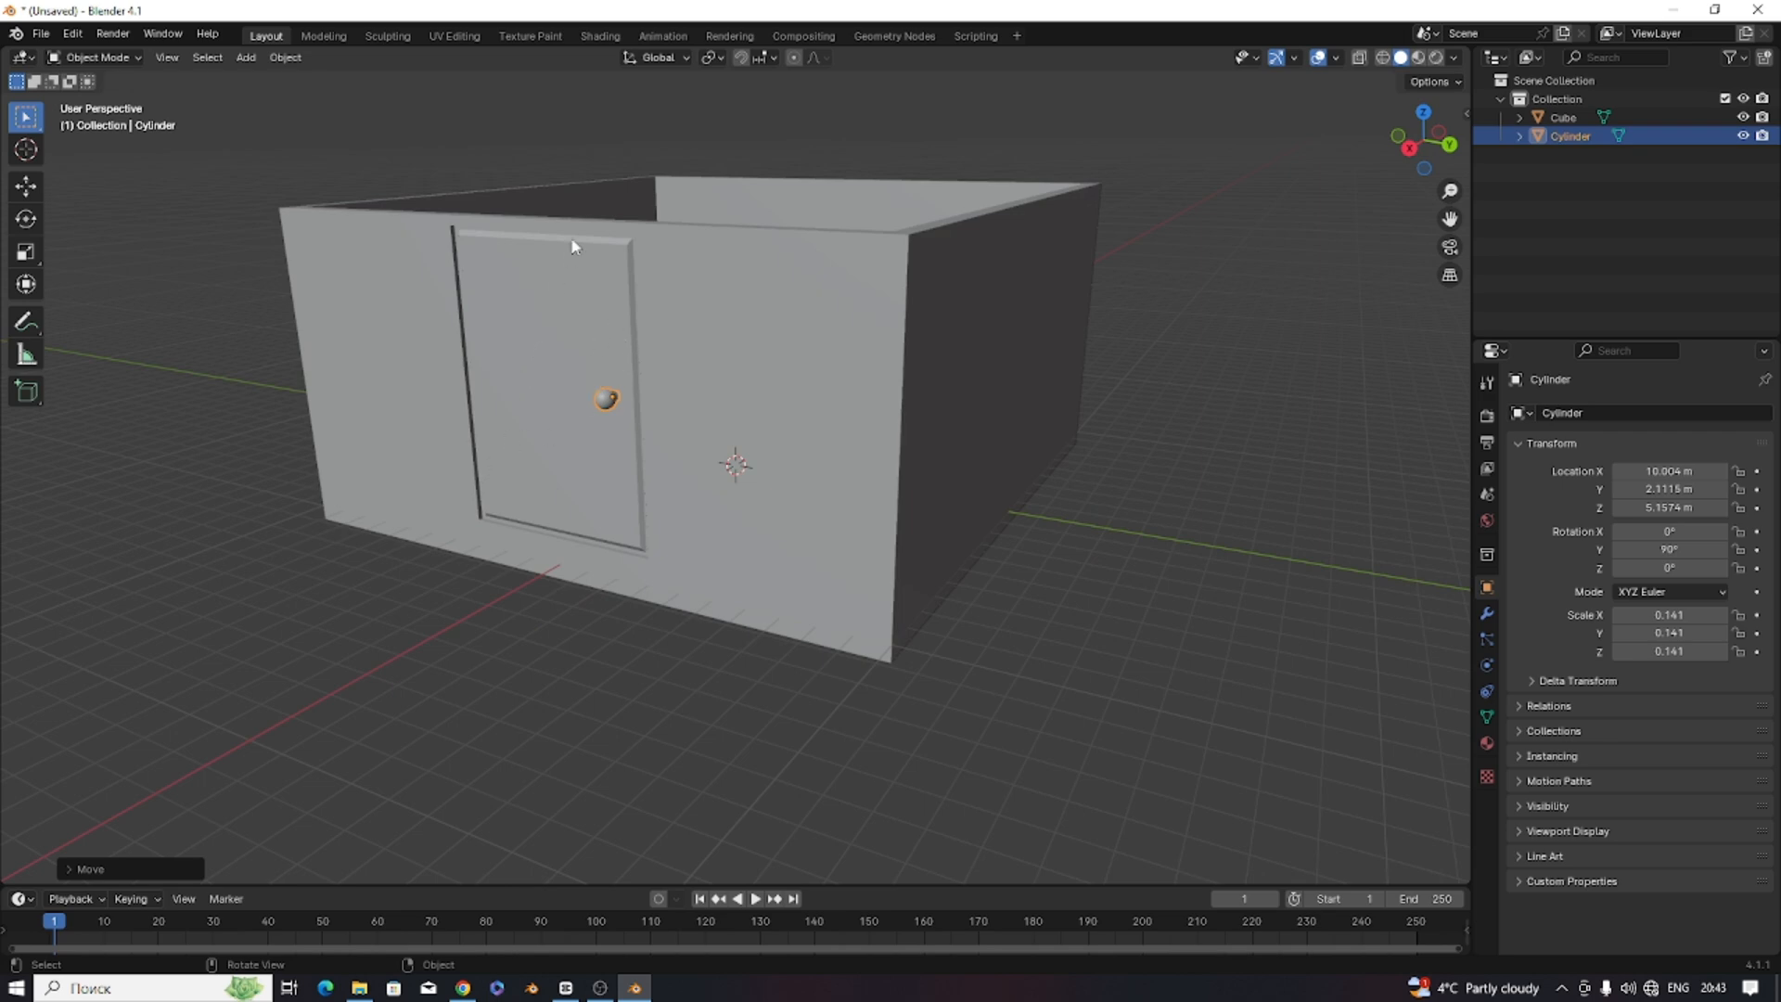
{"action": "middle_click_drag", "start_coordinate": [1060, 425], "coordinate": [826, 461]}
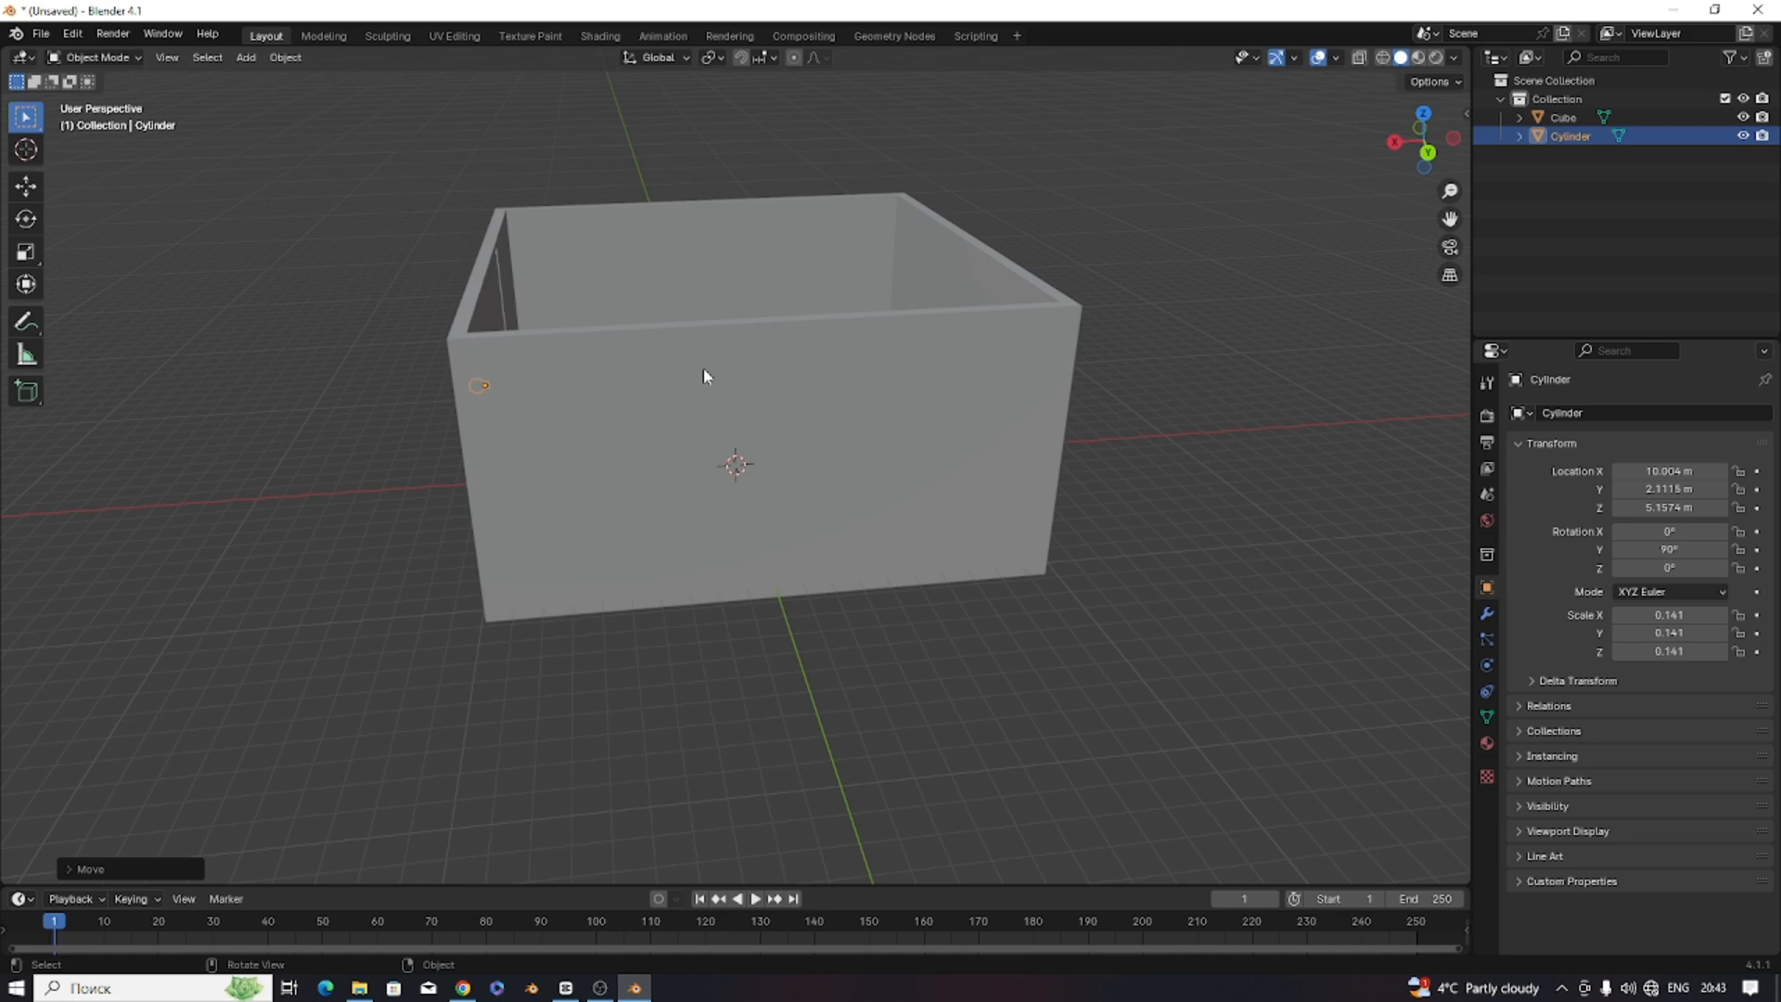
{"action": "left_click", "coordinate": [814, 346]}
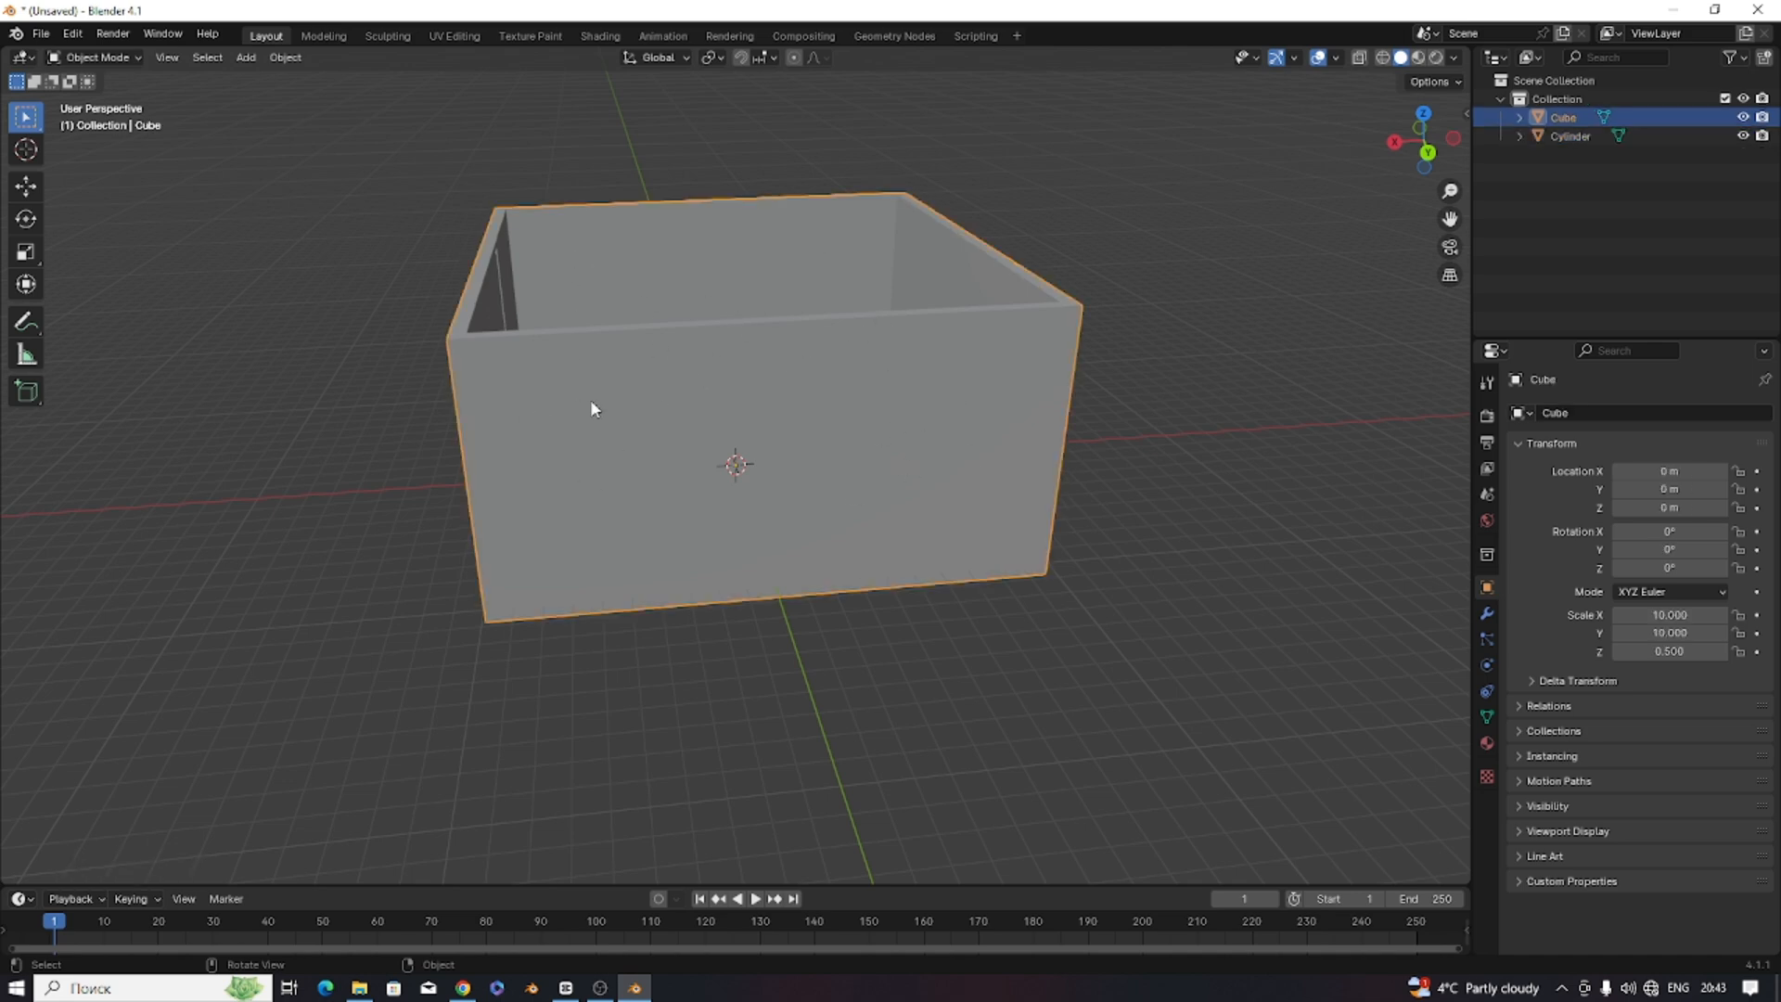
{"action": "key", "text": "Tab"}
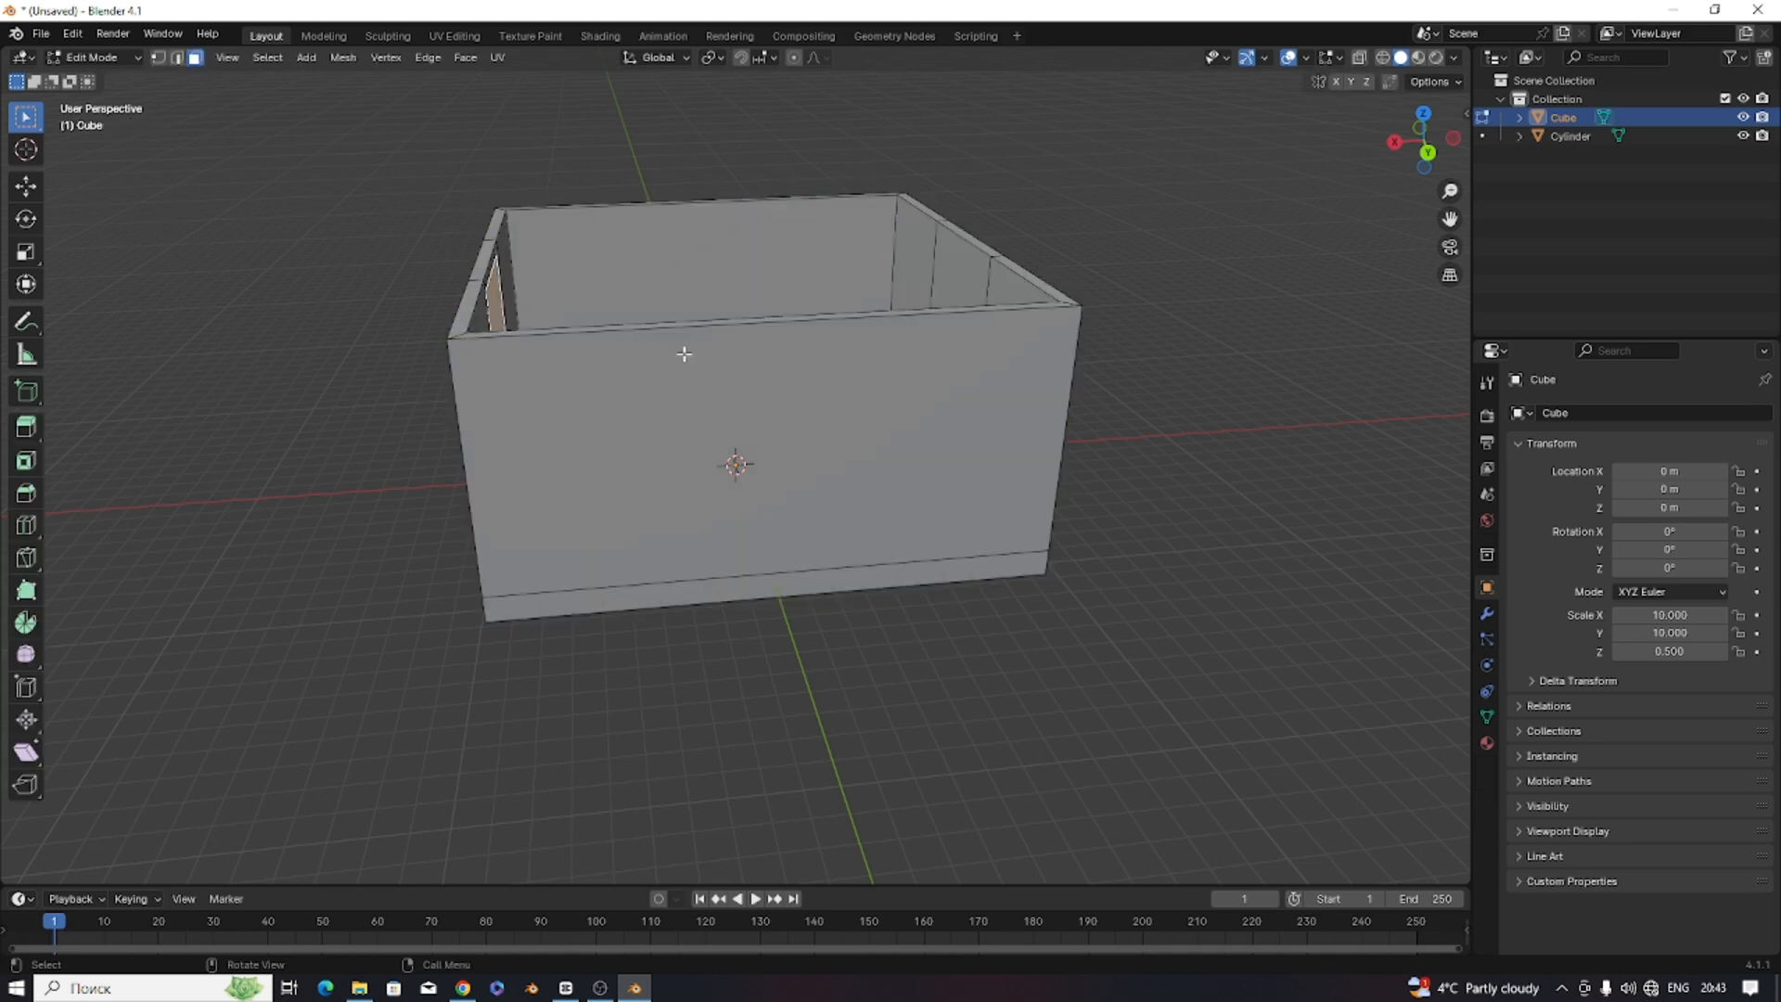
{"action": "key", "text": "ctrl+r"}
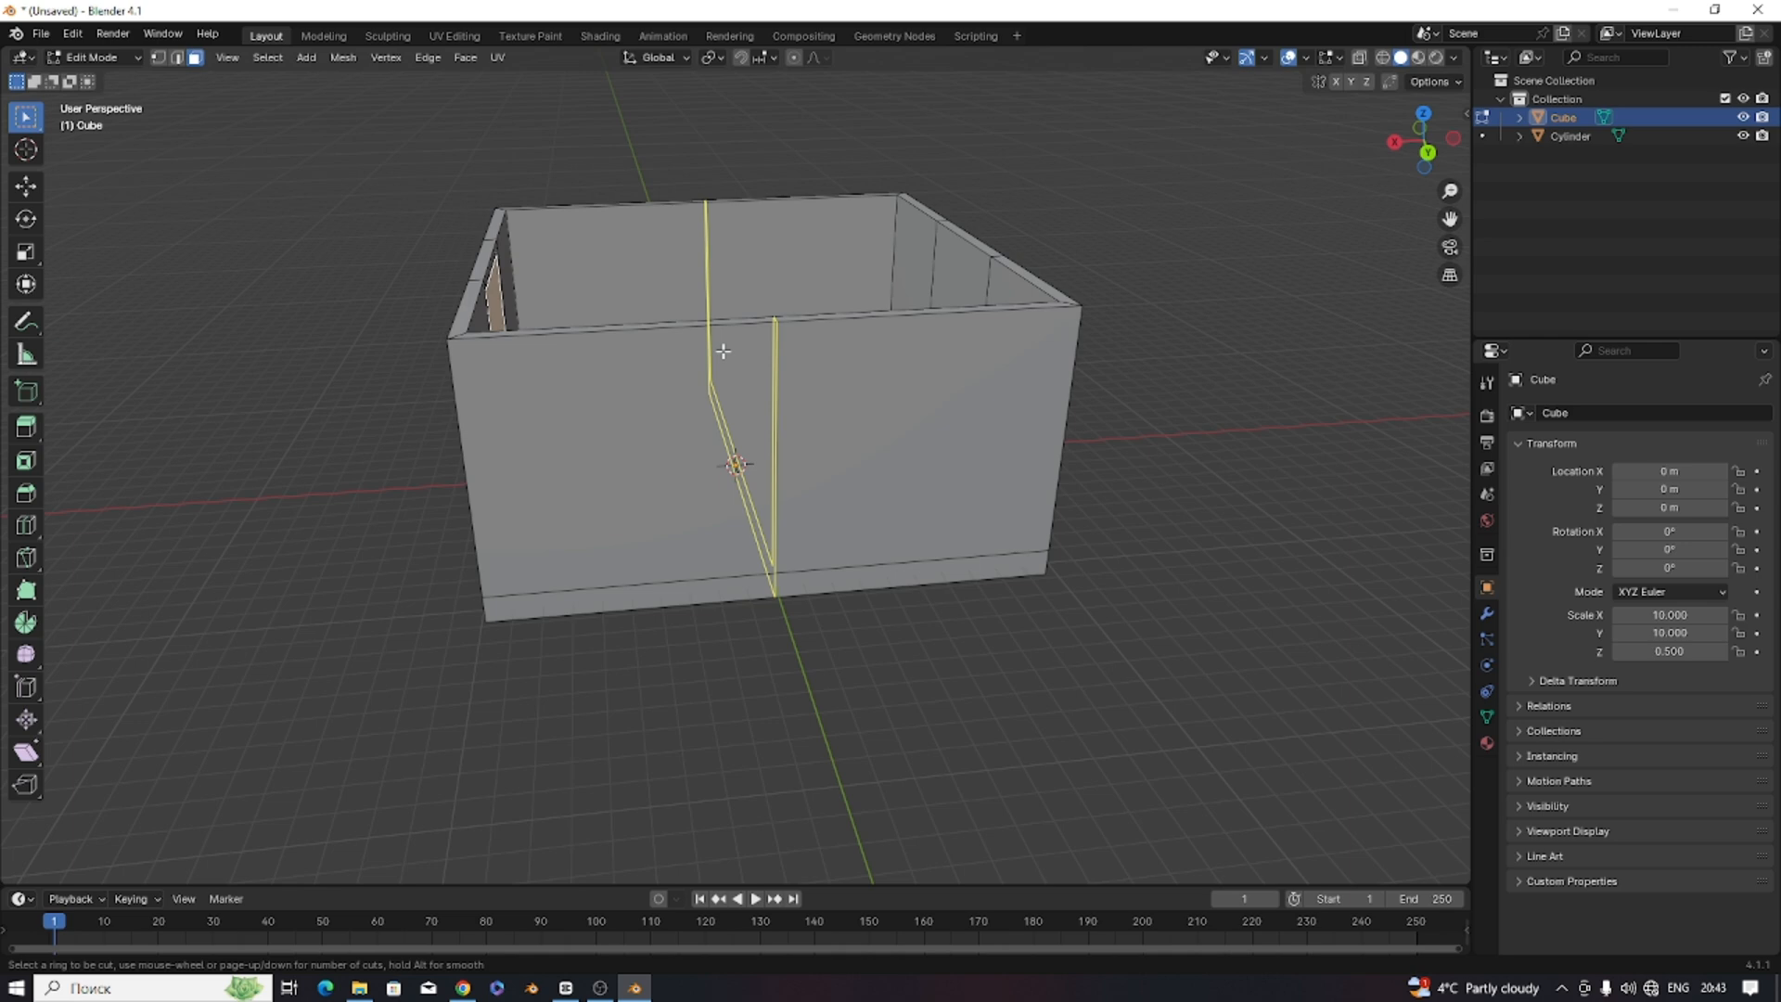
{"action": "scroll", "coordinate": [724, 351], "scroll_direction": "up", "scroll_amount": 1}
{"action": "scroll", "coordinate": [723, 351], "scroll_direction": "up", "scroll_amount": 2}
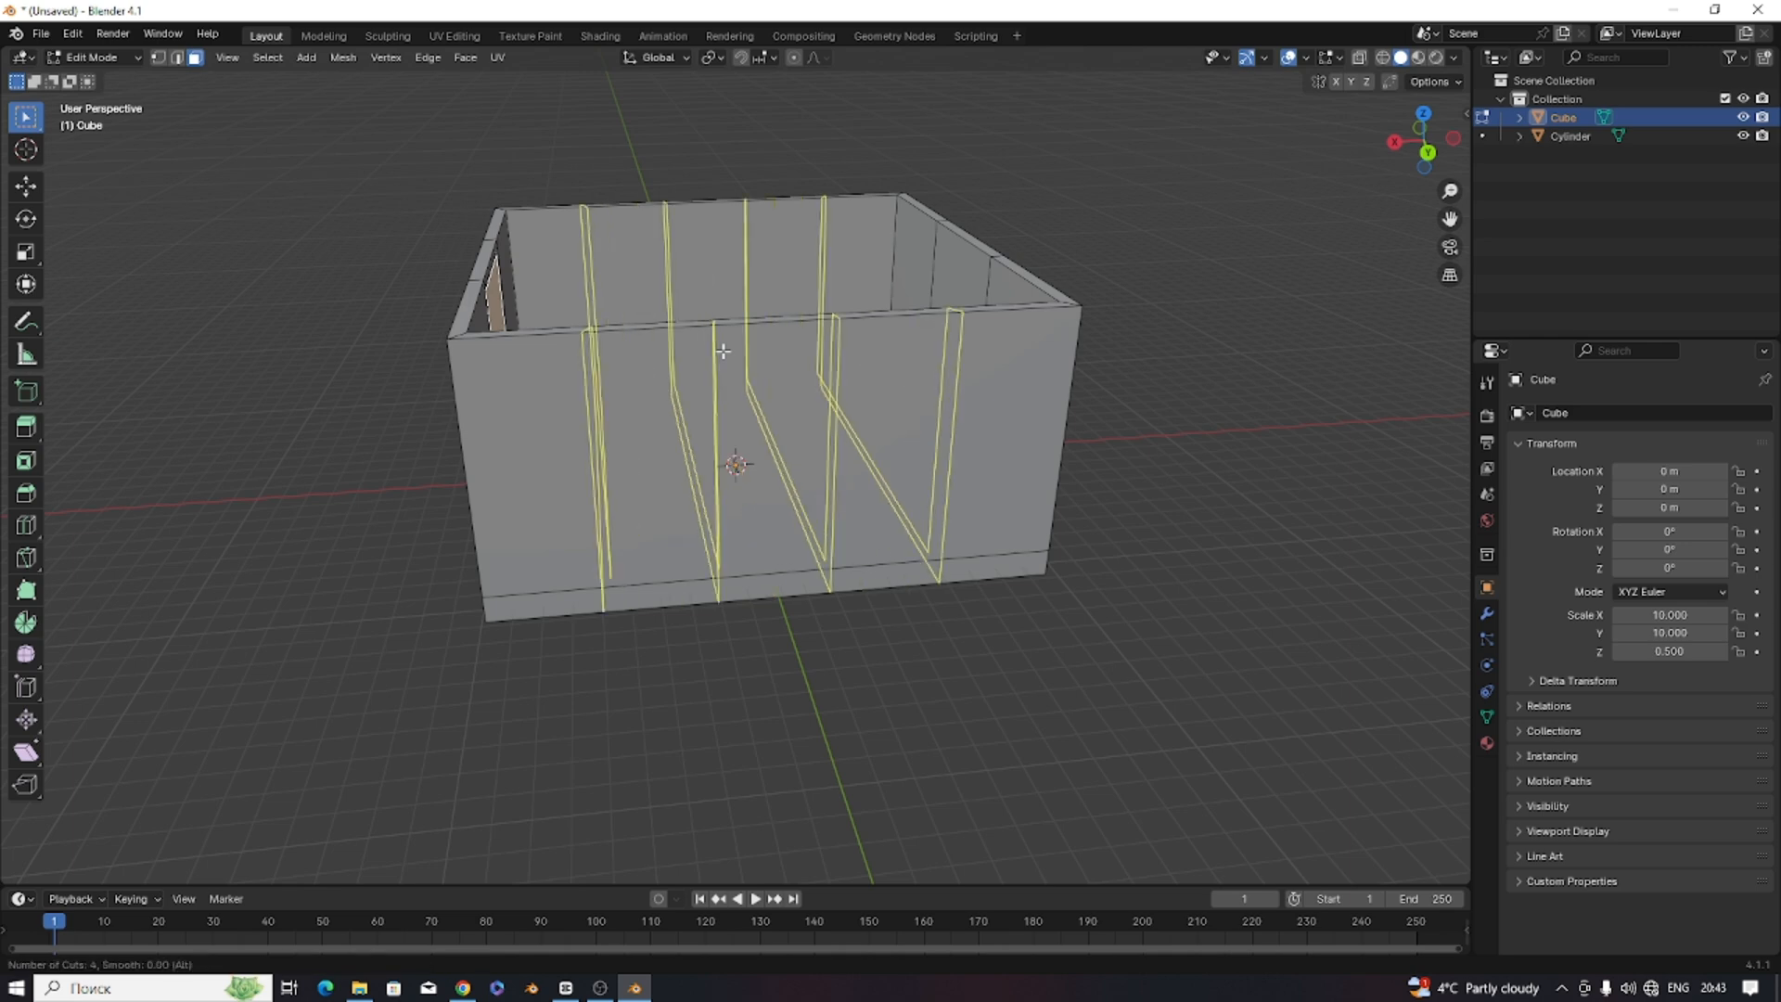
{"action": "left_click", "coordinate": [723, 350]}
{"action": "right_click", "coordinate": [724, 351]}
{"action": "middle_click_drag", "start_coordinate": [987, 259], "coordinate": [982, 284]}
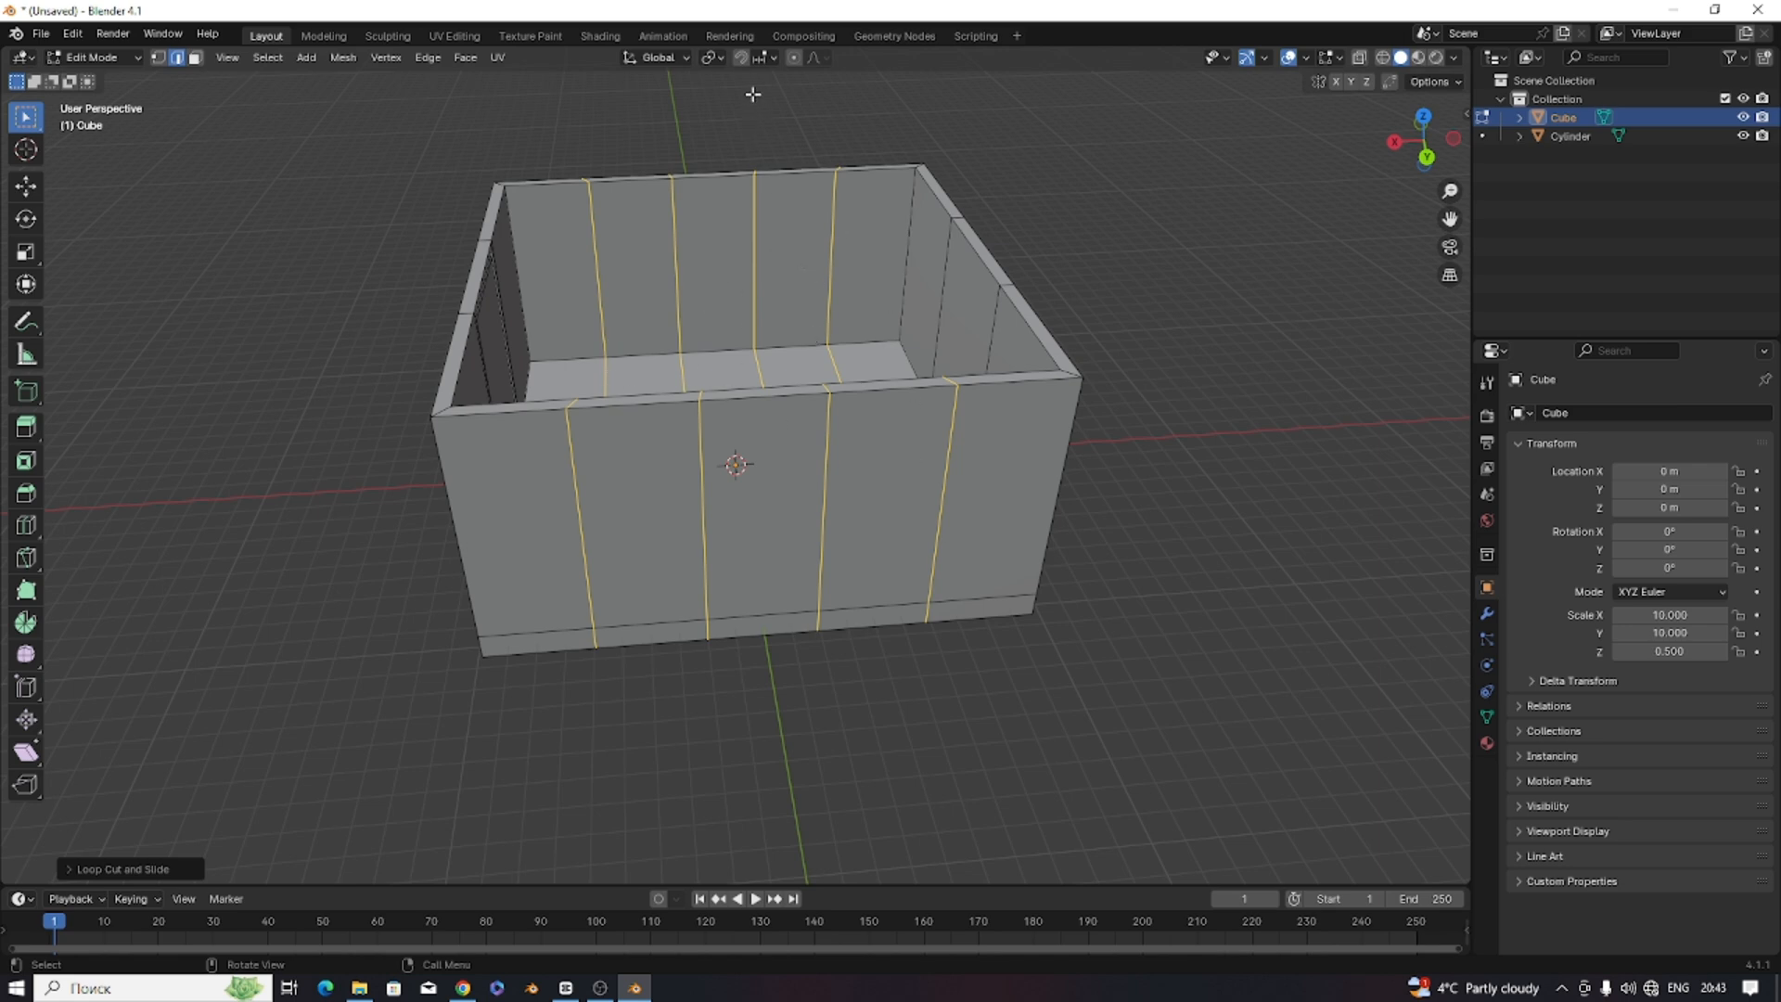
Set the transform pivot to Individual Origins and scale the four new loops slightly inward along X.
{"action": "left_click", "coordinate": [713, 57]}
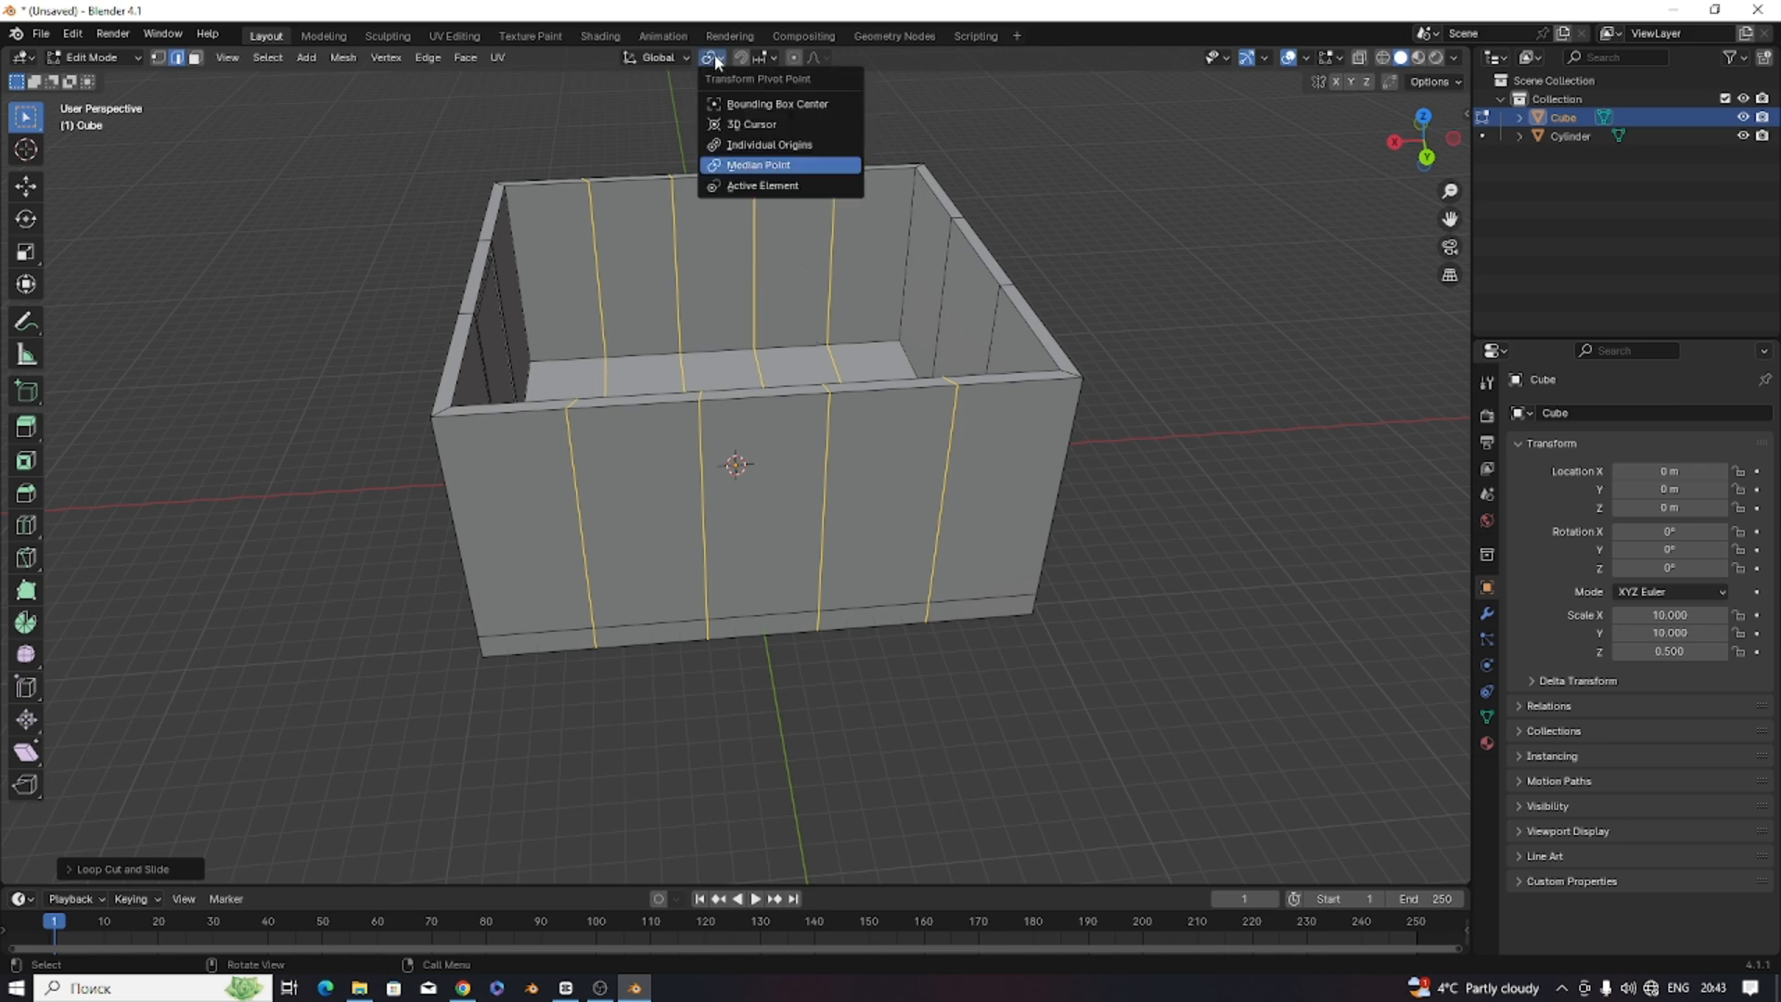
{"action": "left_click", "coordinate": [772, 146]}
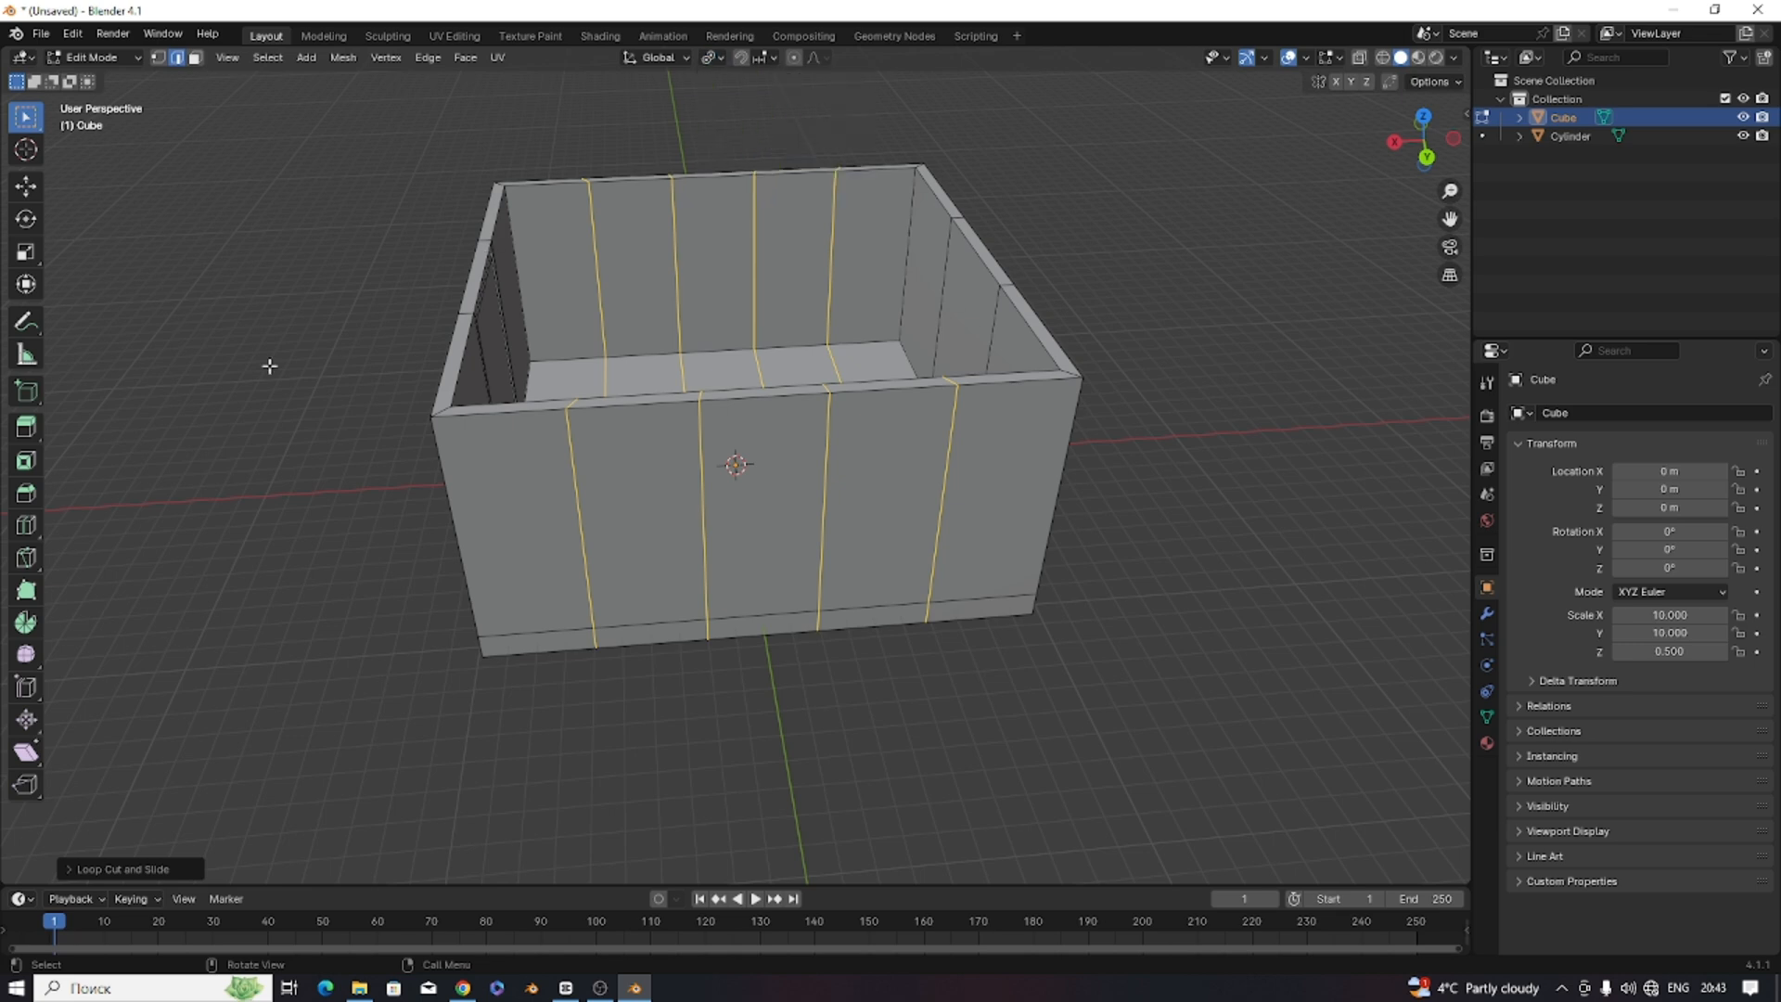
{"action": "left_click", "coordinate": [26, 253]}
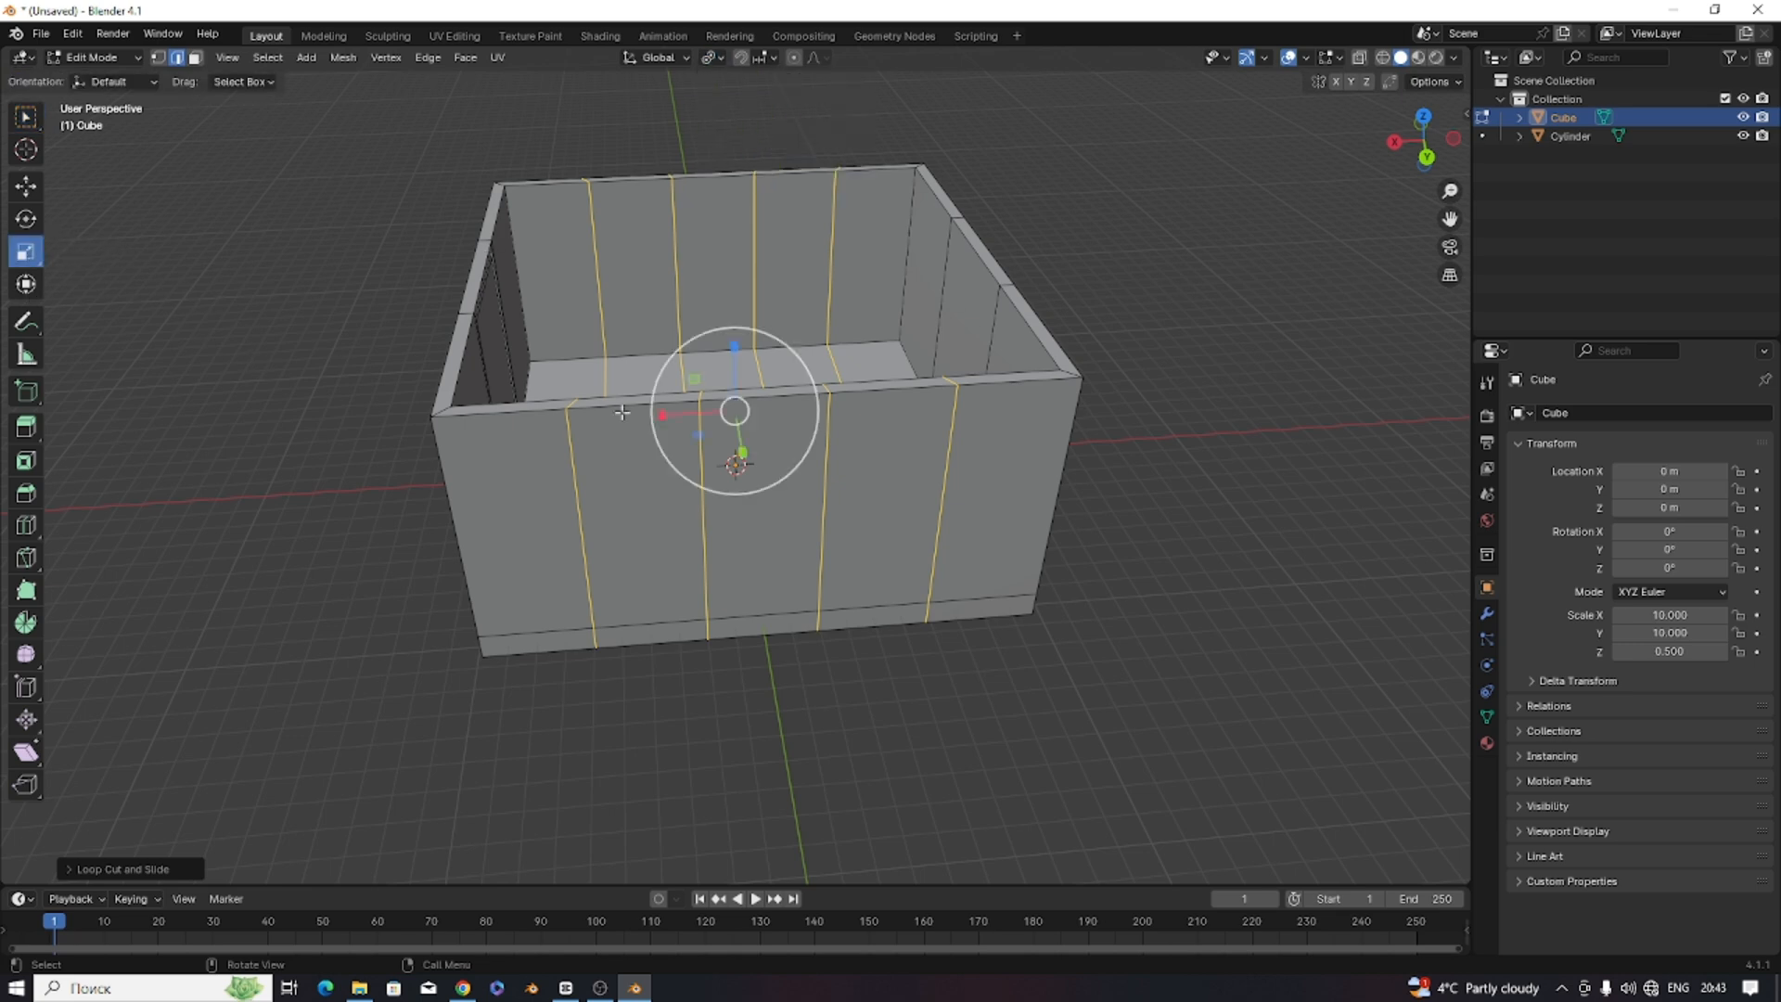
{"action": "mouse_move", "coordinate": [663, 417]}
{"action": "left_mouse_down"}
{"action": "mouse_move", "coordinate": [719, 411]}
{"action": "mouse_move", "coordinate": [668, 415]}
{"action": "mouse_move", "coordinate": [686, 419]}
{"action": "left_mouse_up"}
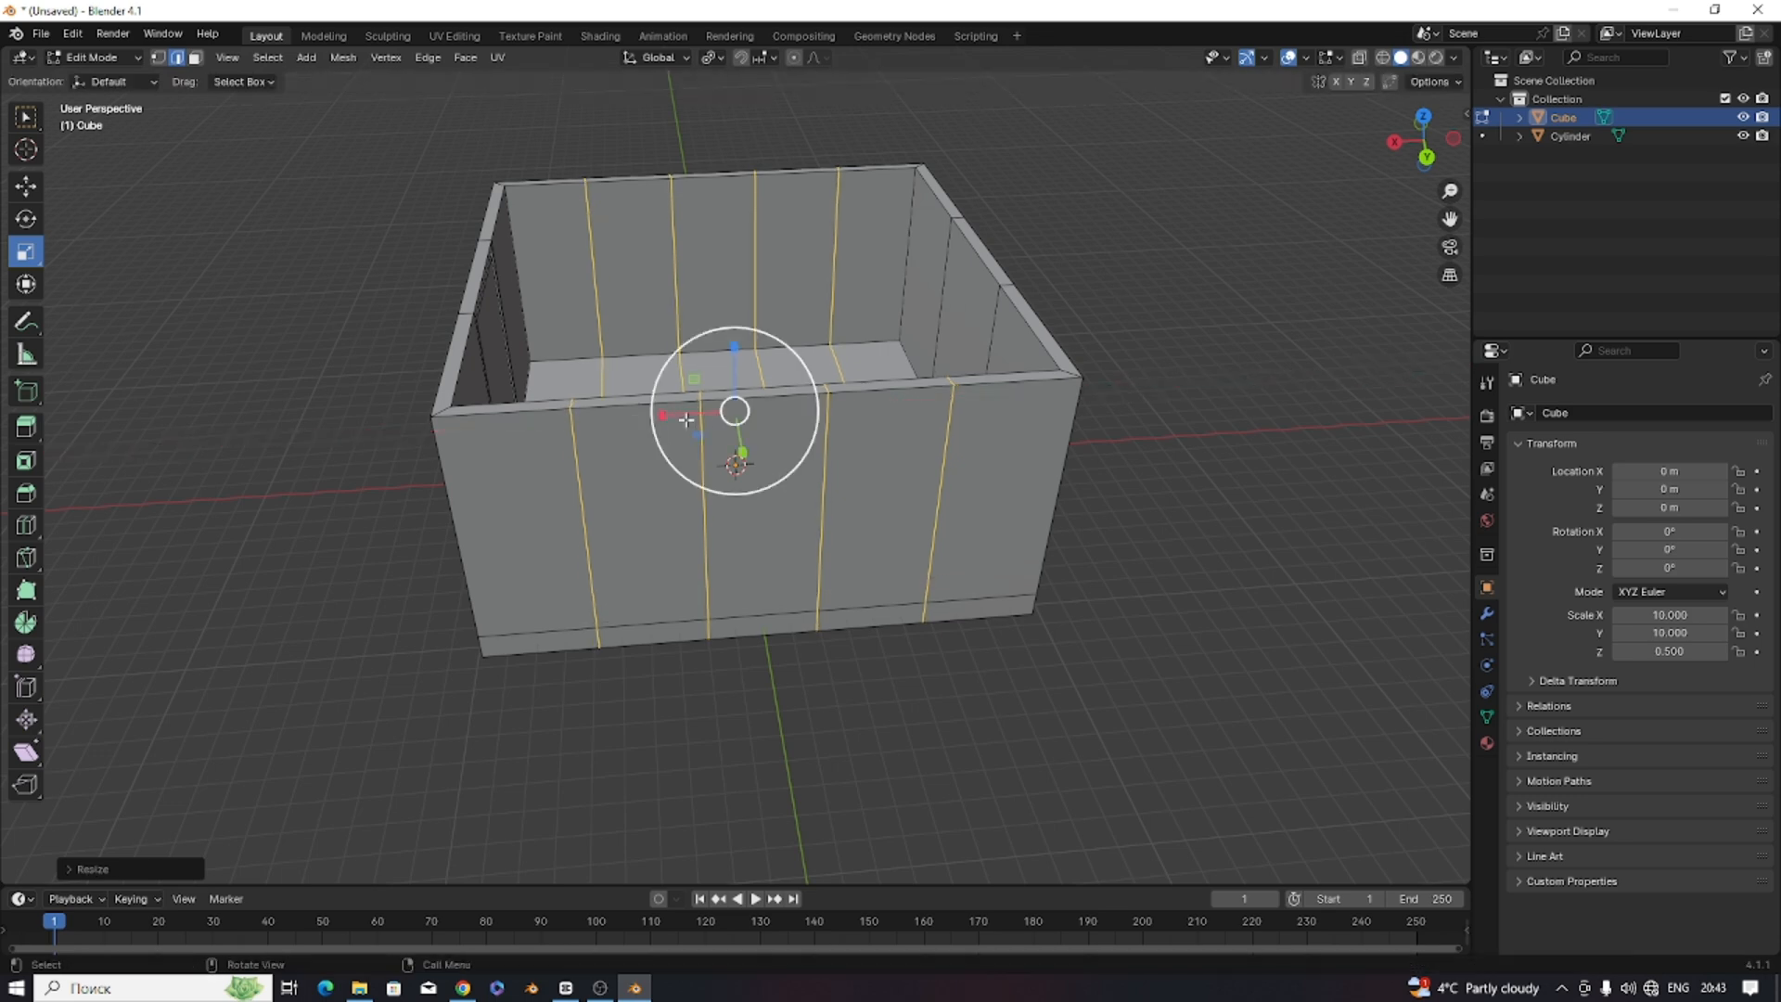
Add two evenly spaced horizontal loop cuts around the shell's outer walls.
{"action": "scroll", "coordinate": [887, 481], "scroll_direction": "down", "scroll_amount": 3}
{"action": "middle_click_drag", "start_coordinate": [887, 481], "coordinate": [763, 447]}
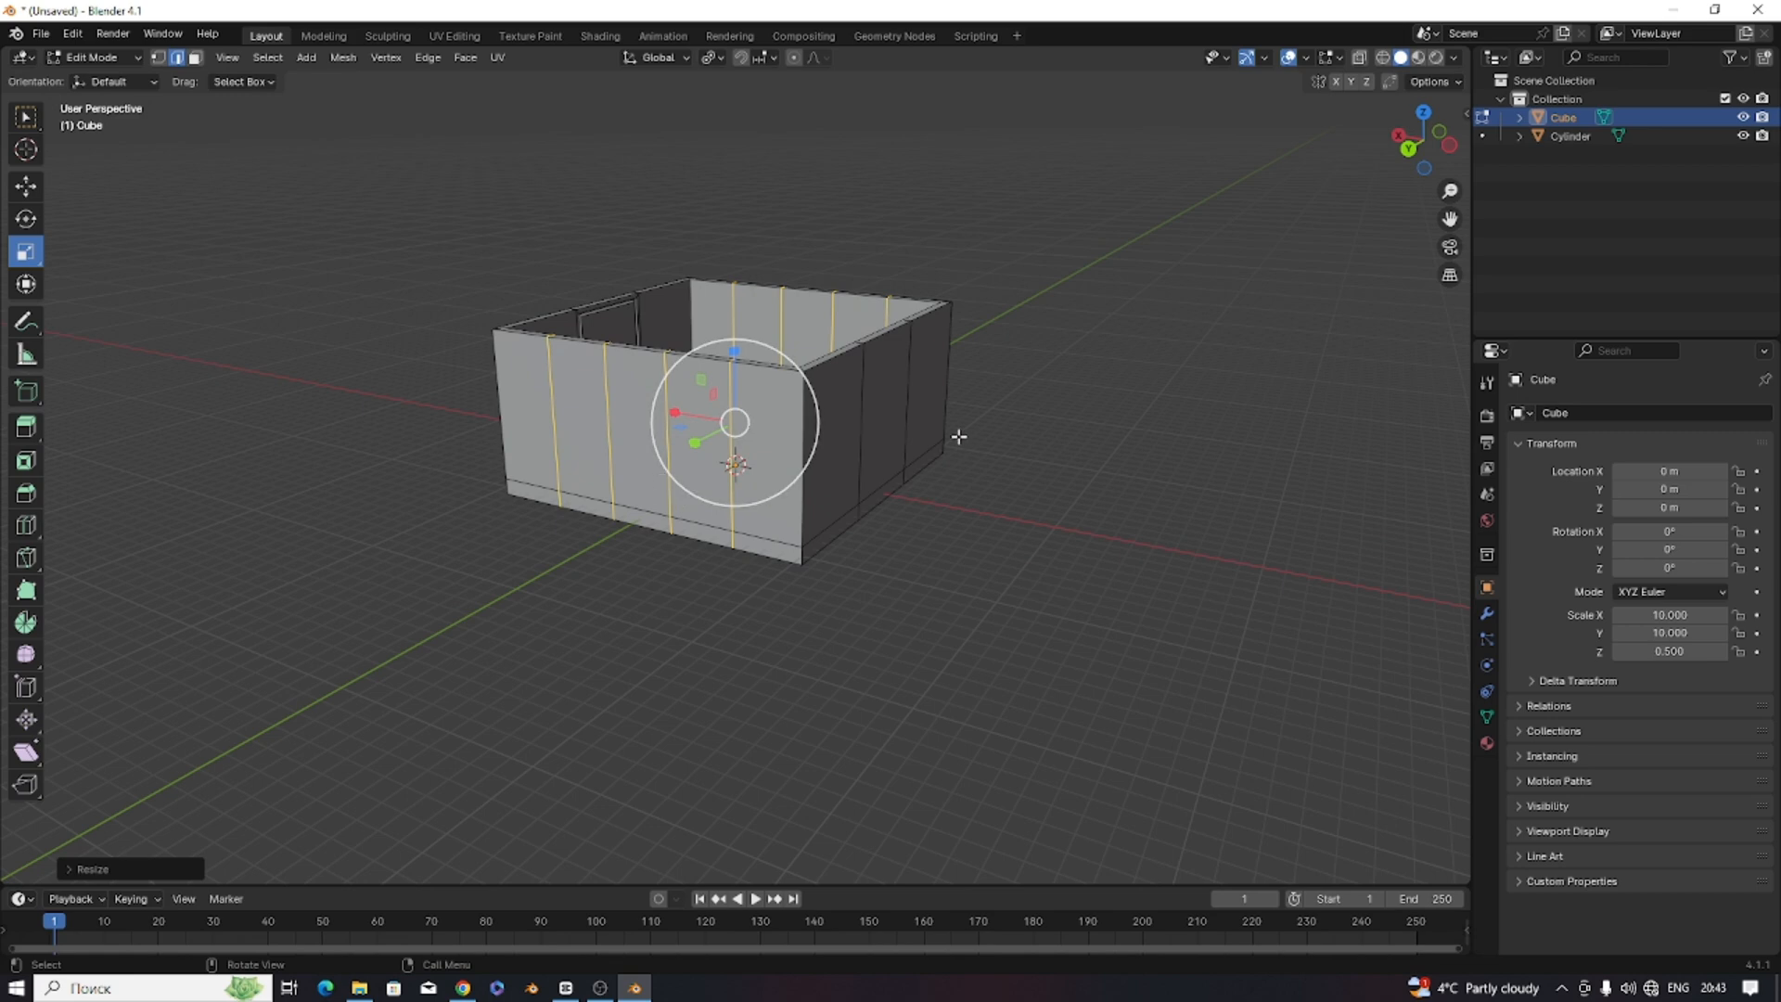
{"action": "key", "text": "ctrl+r"}
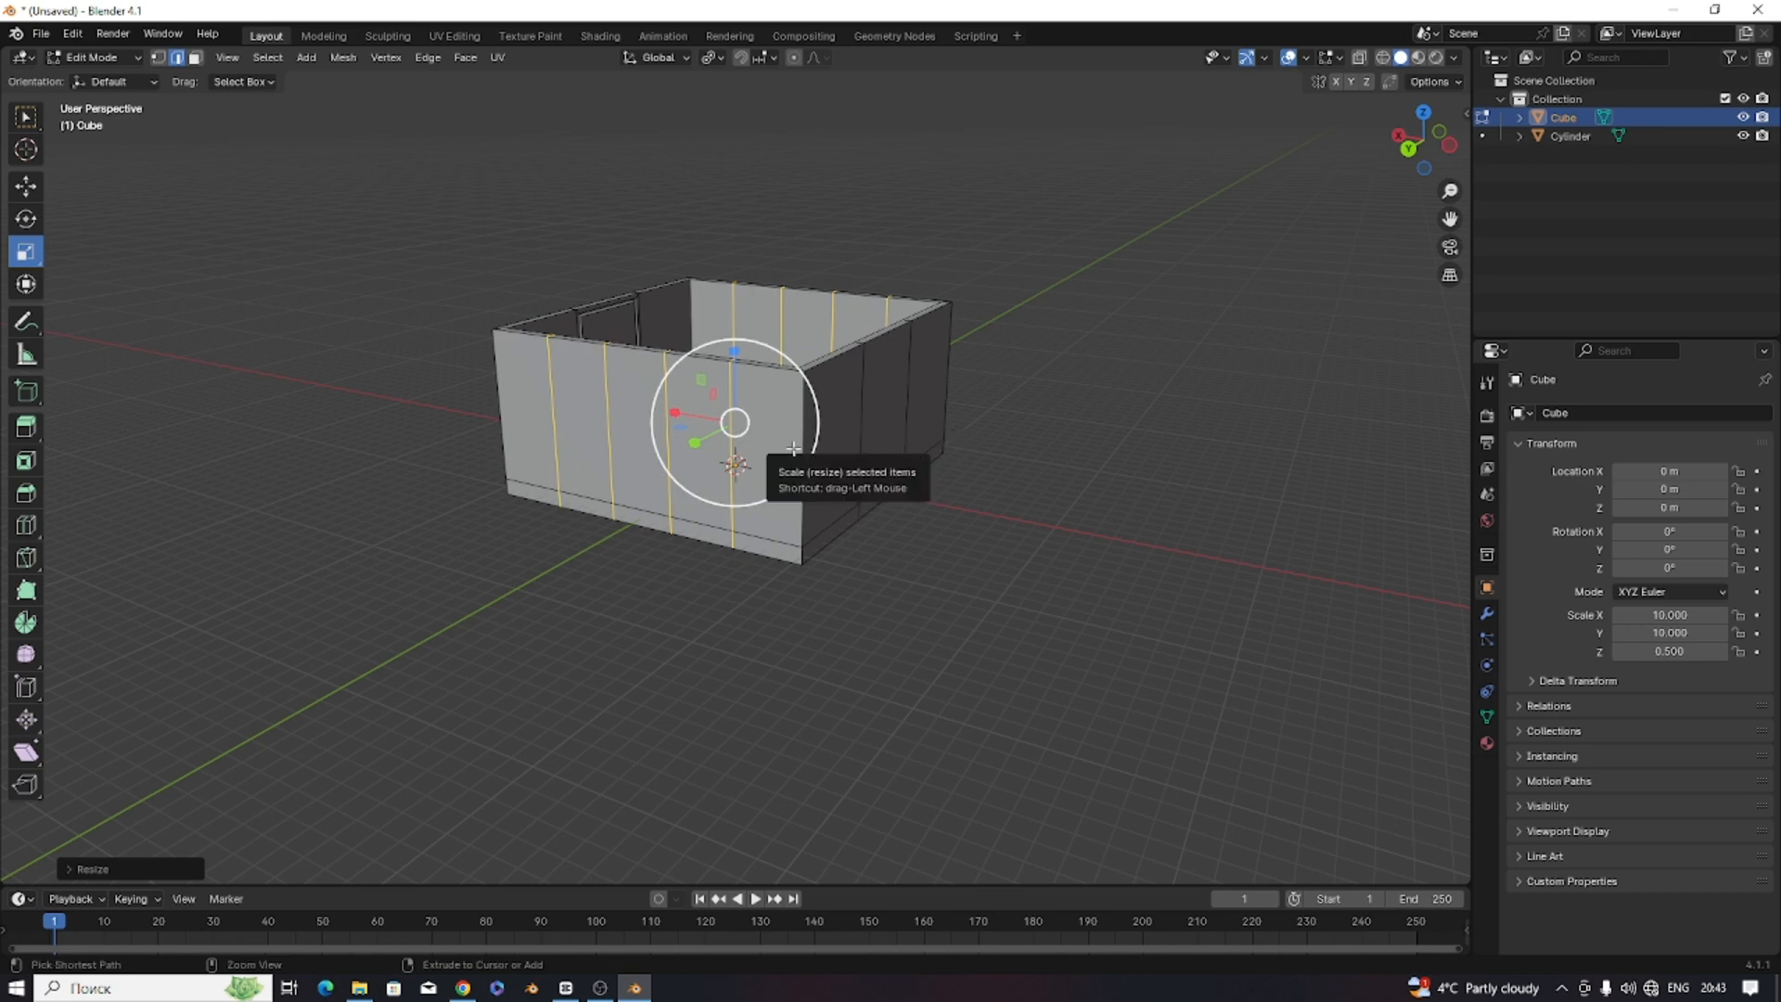
{"action": "scroll", "coordinate": [793, 449], "scroll_direction": "up", "scroll_amount": 1}
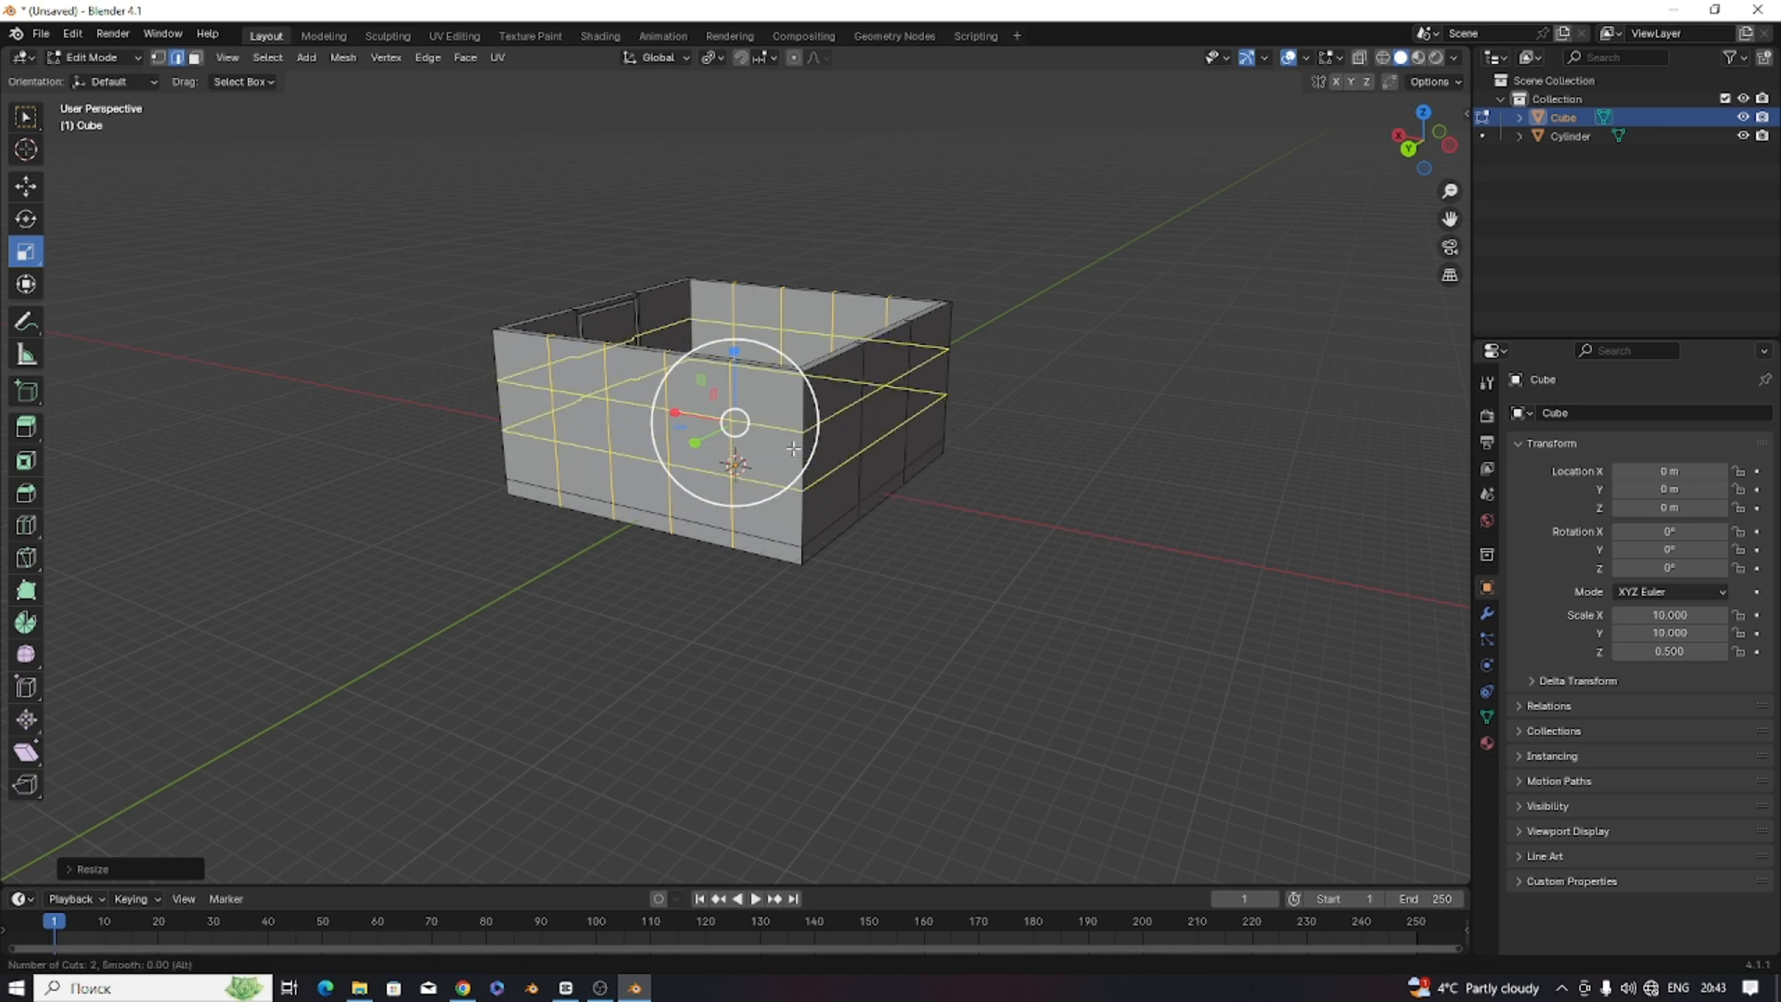
{"action": "left_click", "coordinate": [793, 449]}
{"action": "right_click", "coordinate": [793, 450]}
Add two matching horizontal loop cuts around the inner walls and have the inner and outer loops selected together.
{"action": "middle_click_drag", "start_coordinate": [793, 449], "coordinate": [747, 458]}
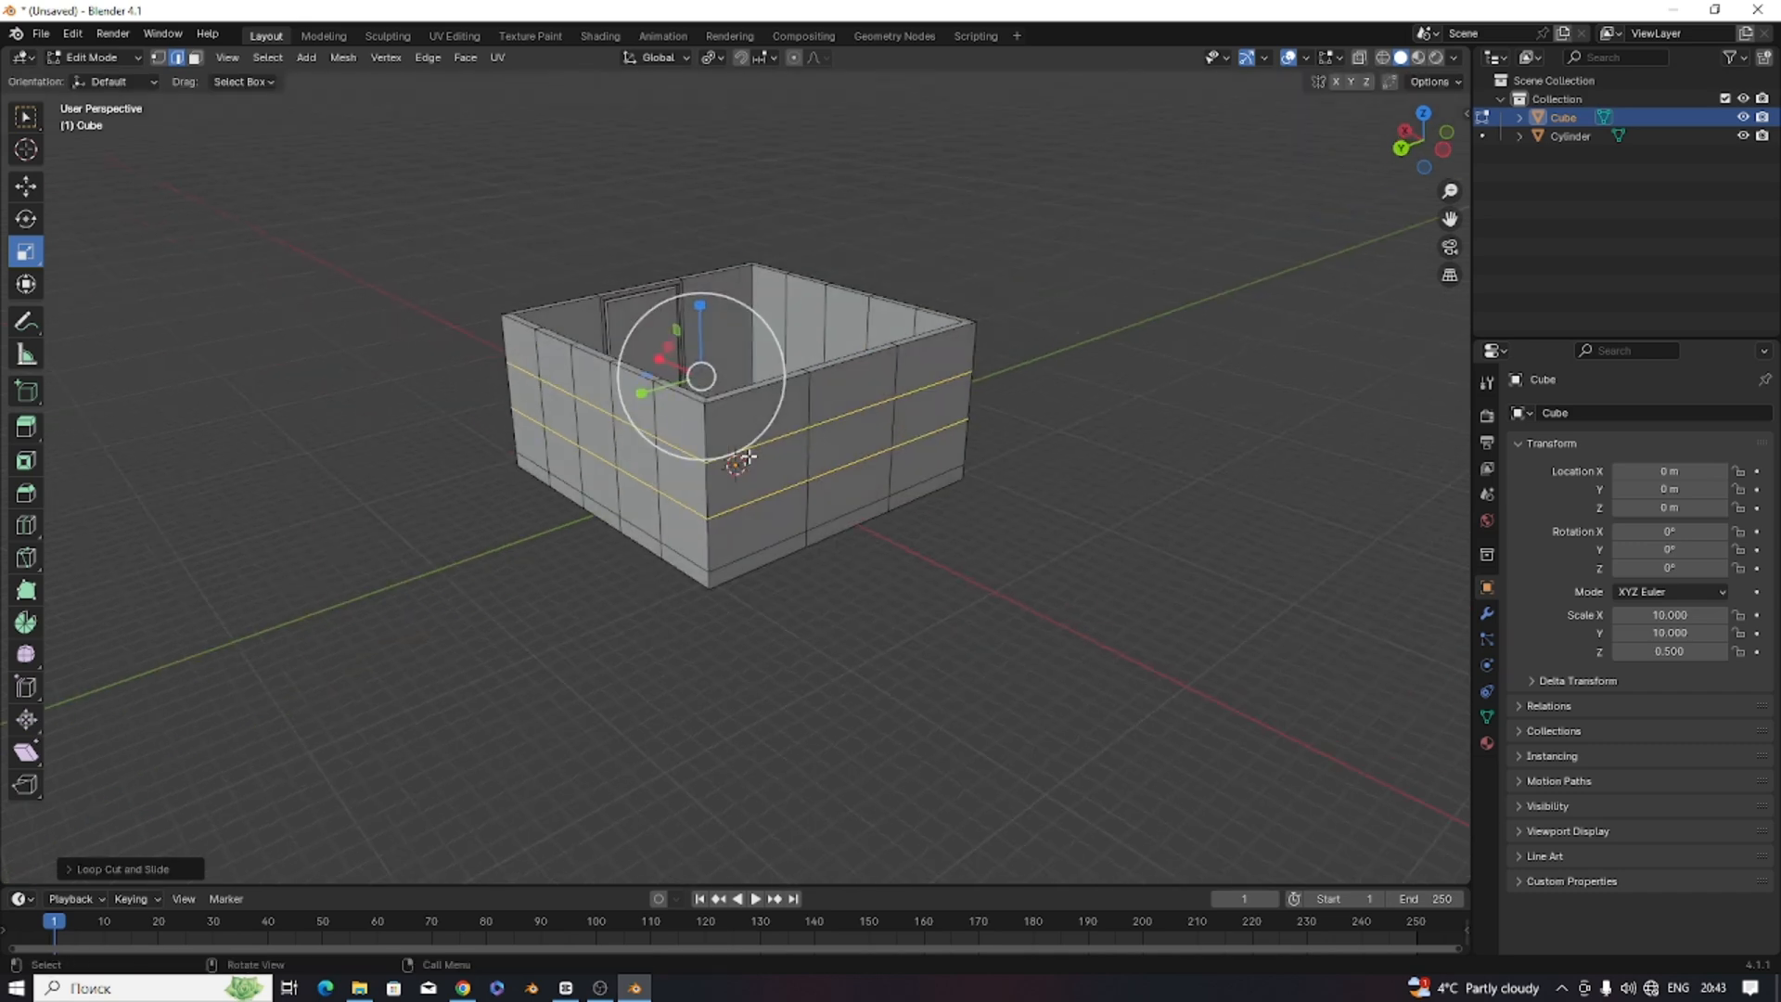
{"action": "key", "text": "ctrl+r"}
{"action": "scroll", "coordinate": [759, 320], "scroll_direction": "up", "scroll_amount": 1}
{"action": "left_click", "coordinate": [759, 320]}
{"action": "right_click", "coordinate": [759, 320]}
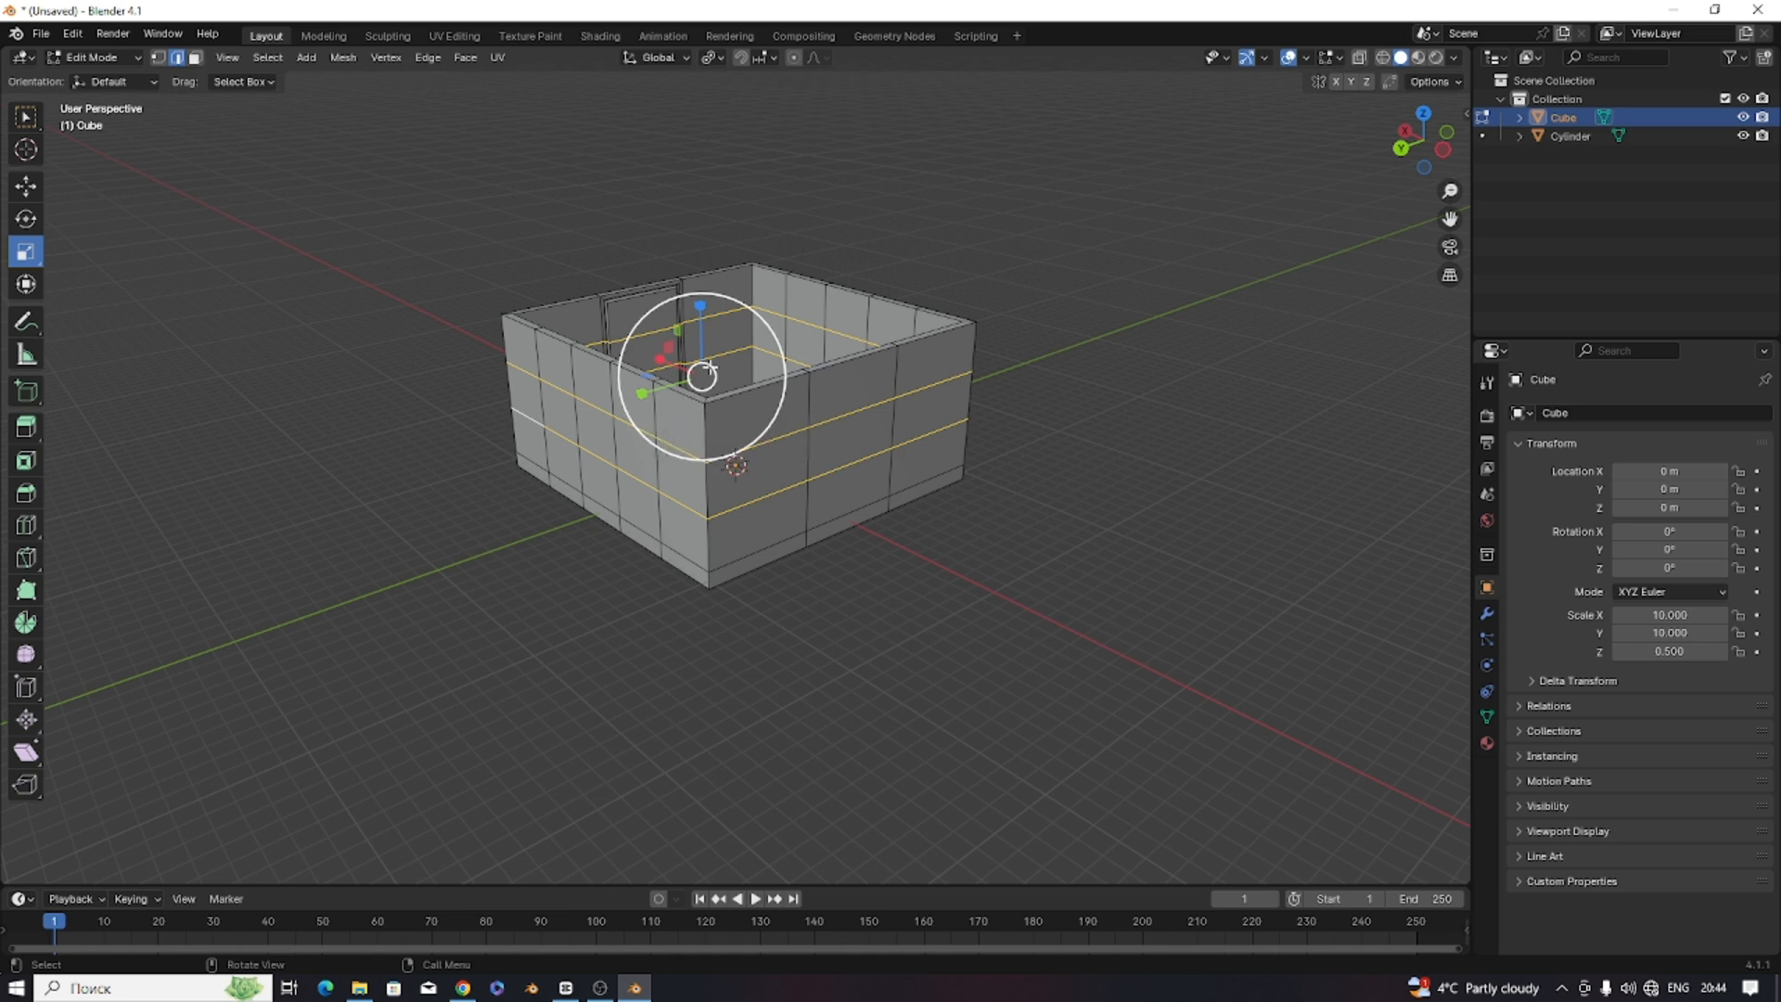
{"action": "left_click", "coordinate": [716, 62]}
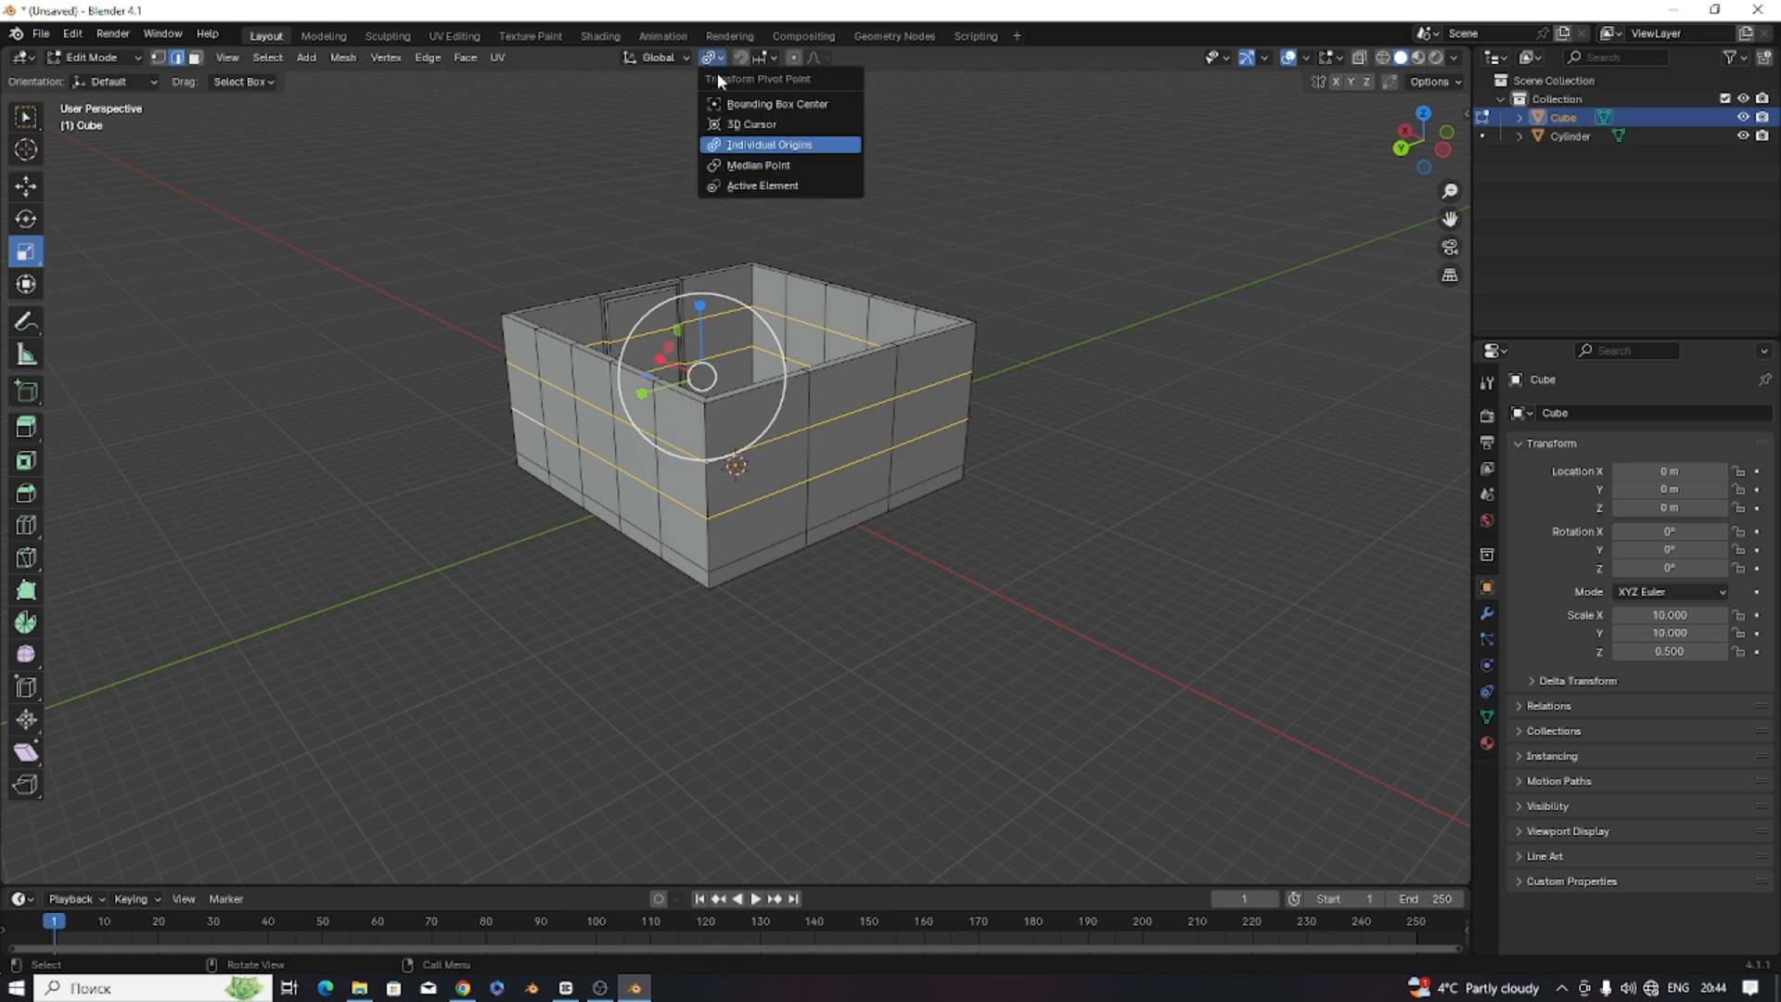
{"action": "left_click", "coordinate": [755, 165]}
{"action": "key", "text": "s"}
{"action": "key", "text": "z"}
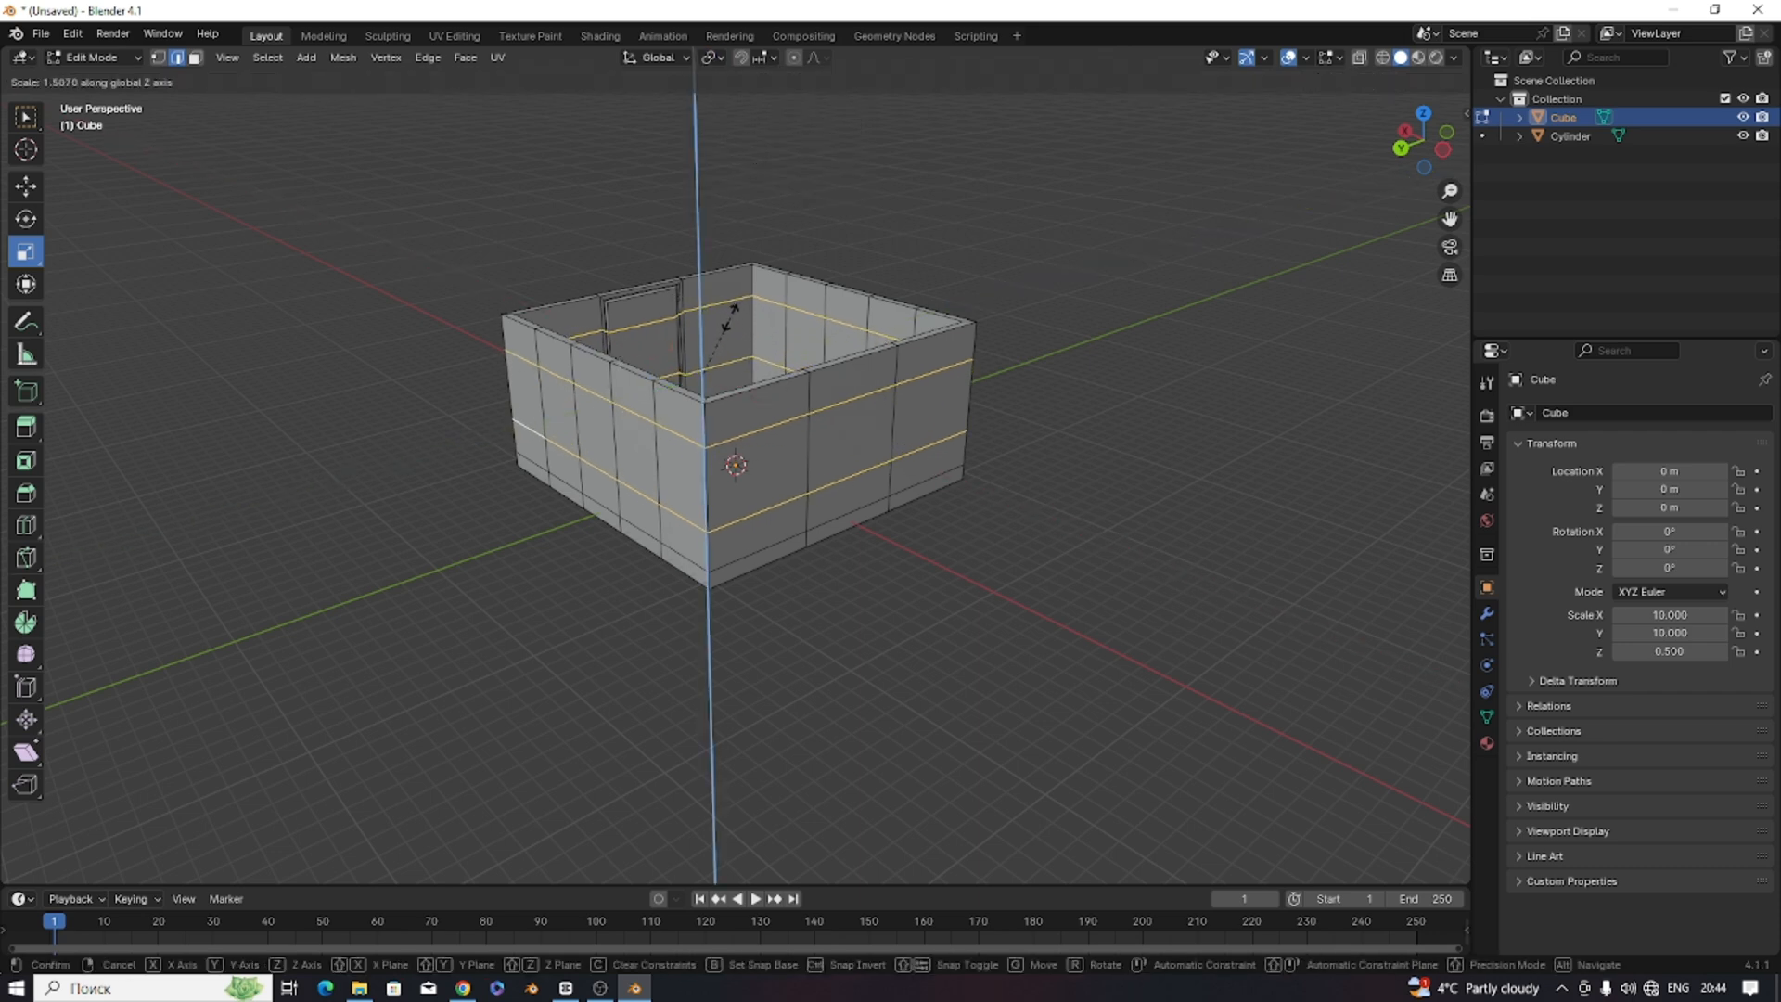
{"action": "right_click", "coordinate": [730, 317]}
Try to scale the horizontal loops along Z with the pivot set to Individual Origins.
{"action": "left_click", "coordinate": [710, 59]}
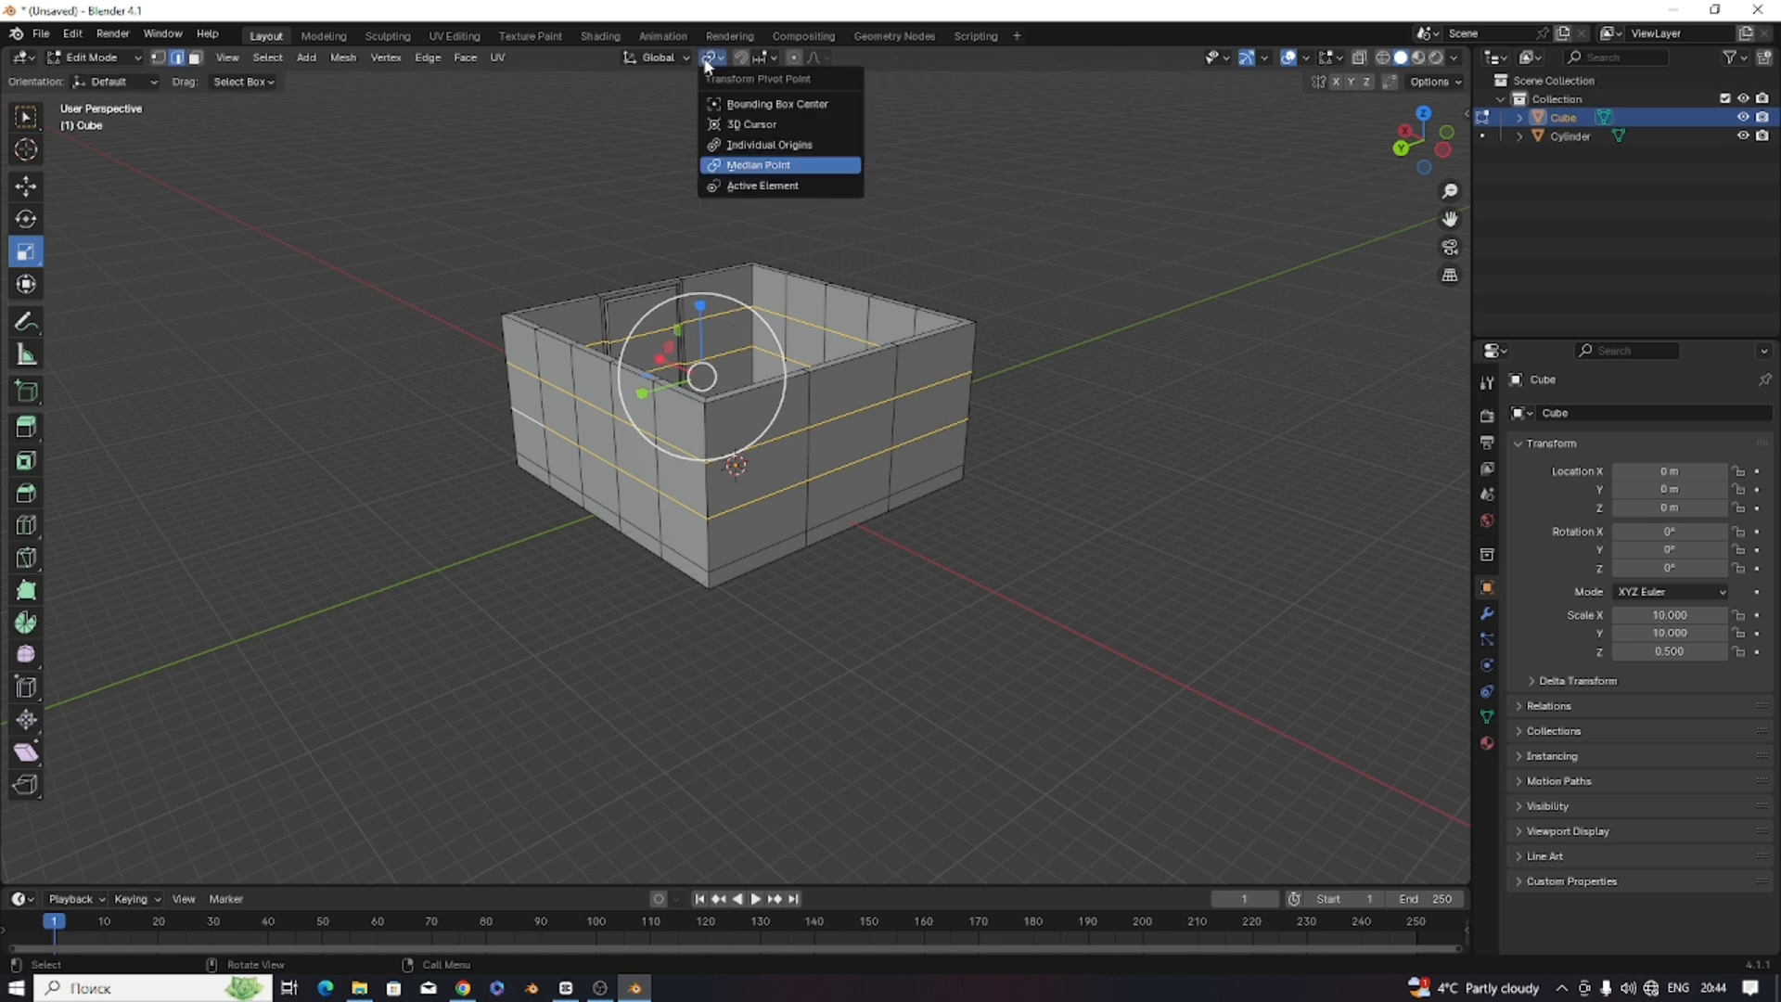
{"action": "left_click", "coordinate": [729, 146]}
{"action": "key", "text": "s"}
{"action": "key", "text": "z"}
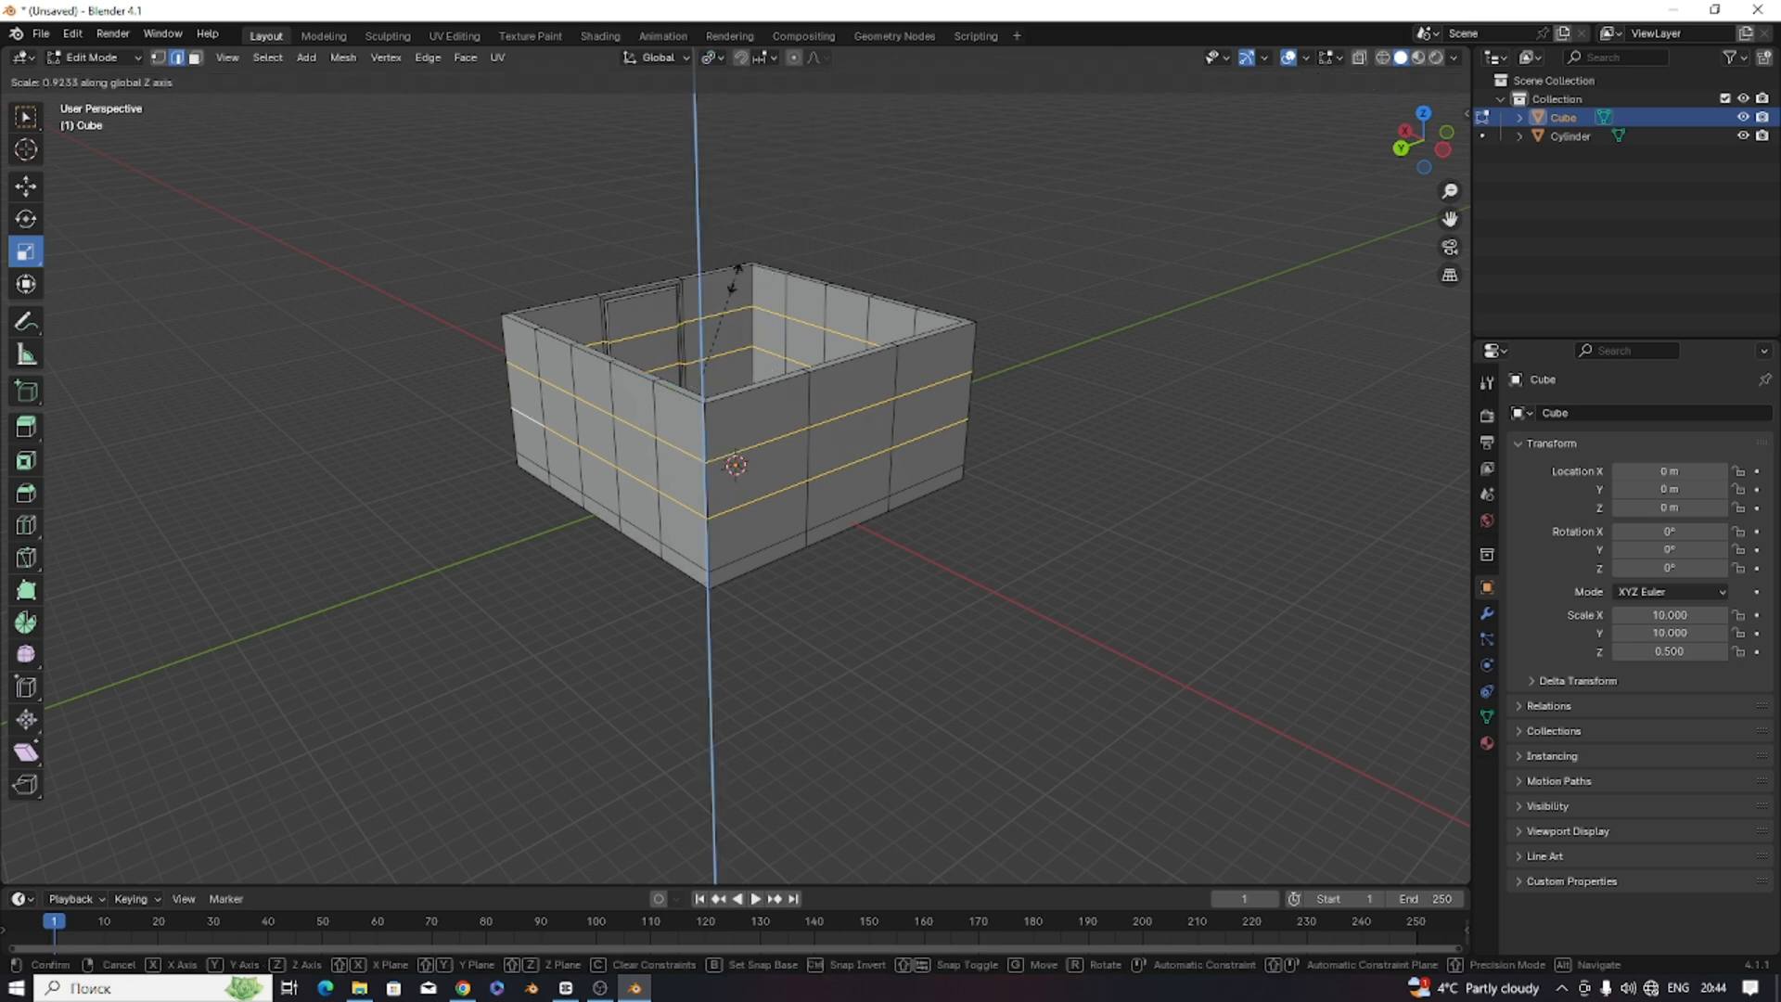
{"action": "left_click", "coordinate": [711, 315]}
{"action": "key", "text": "s"}
{"action": "middle_click", "coordinate": [713, 244]}
{"action": "middle_click_drag", "start_coordinate": [713, 243], "coordinate": [708, 279]}
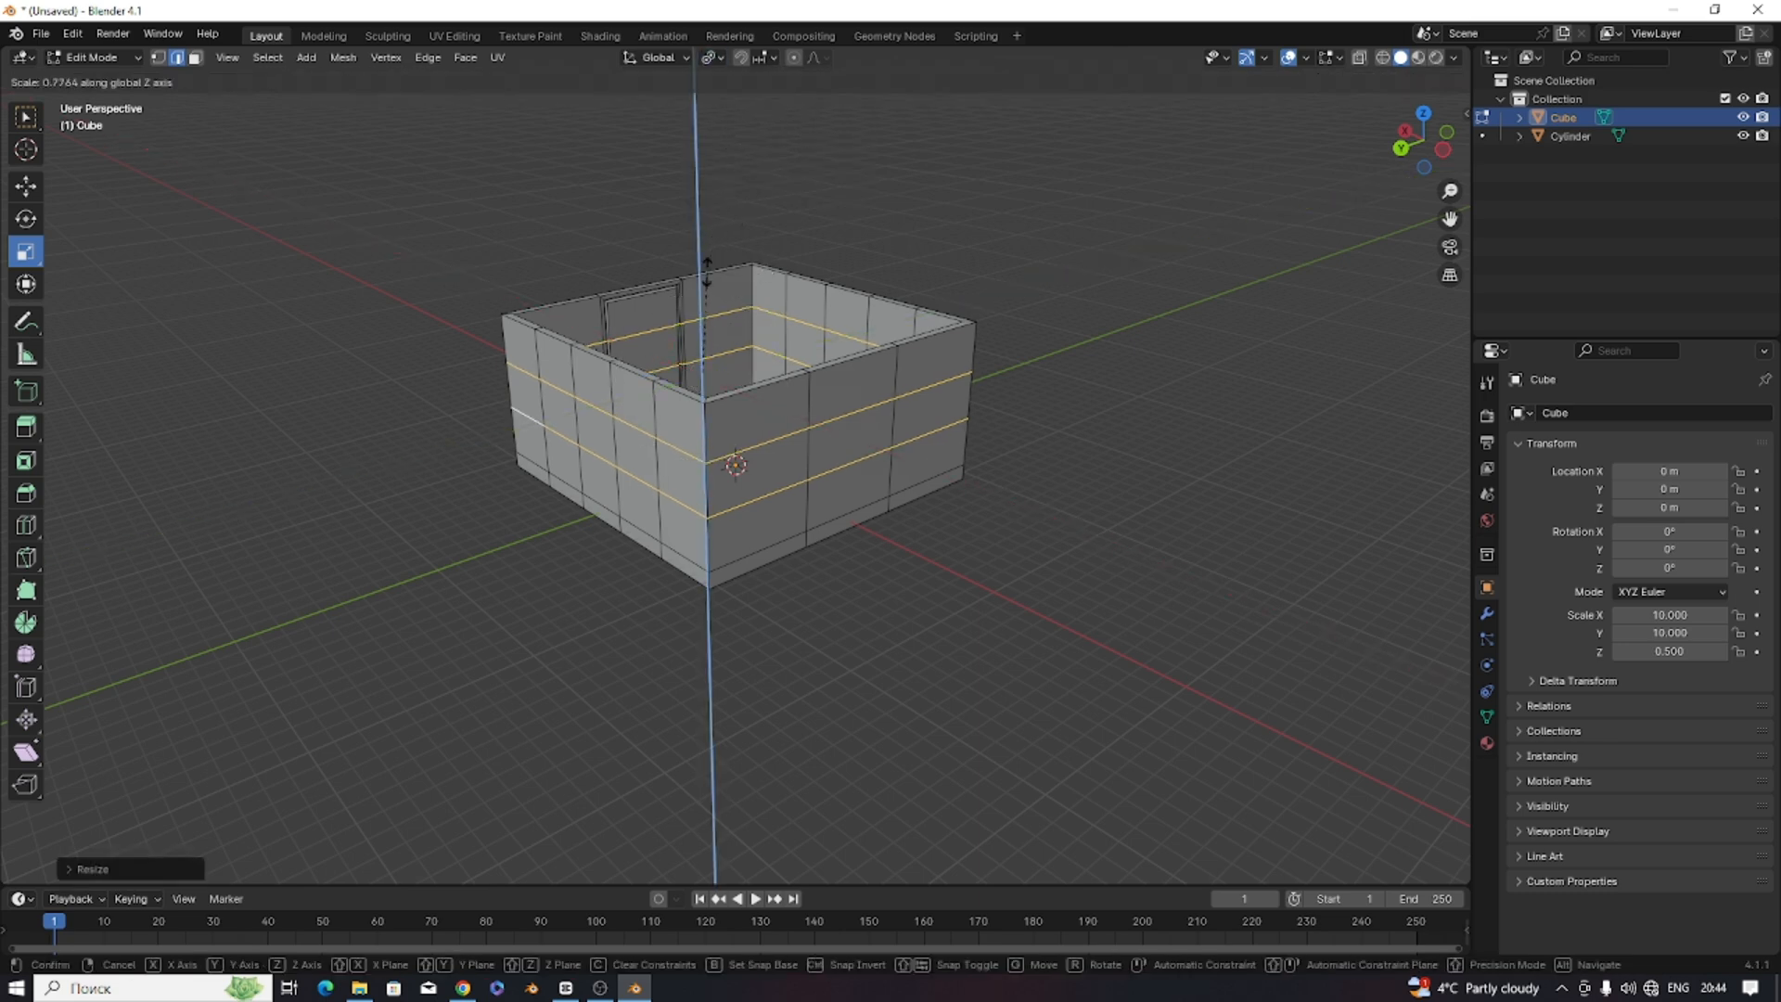
{"action": "left_click", "coordinate": [672, 324]}
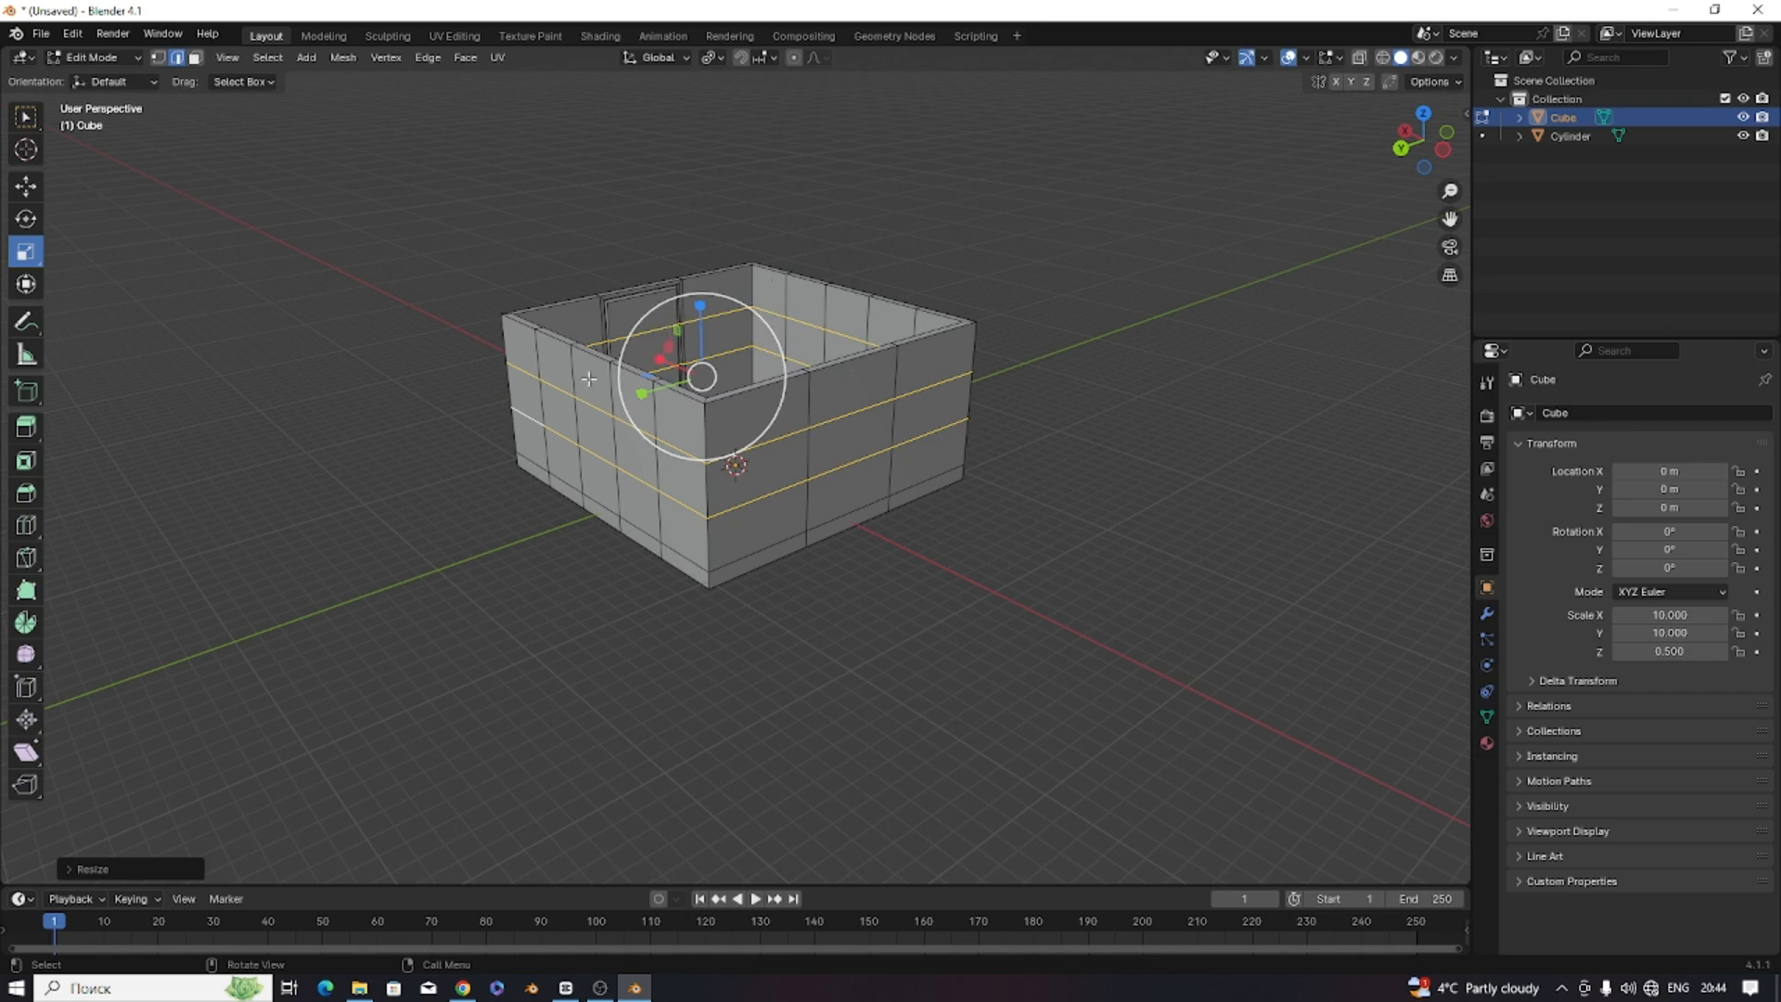
Set the transform pivot to Median Point and spread the horizontal loops apart along Z by a factor of about 1.44.
{"action": "left_click", "coordinate": [711, 57]}
{"action": "left_click", "coordinate": [758, 165]}
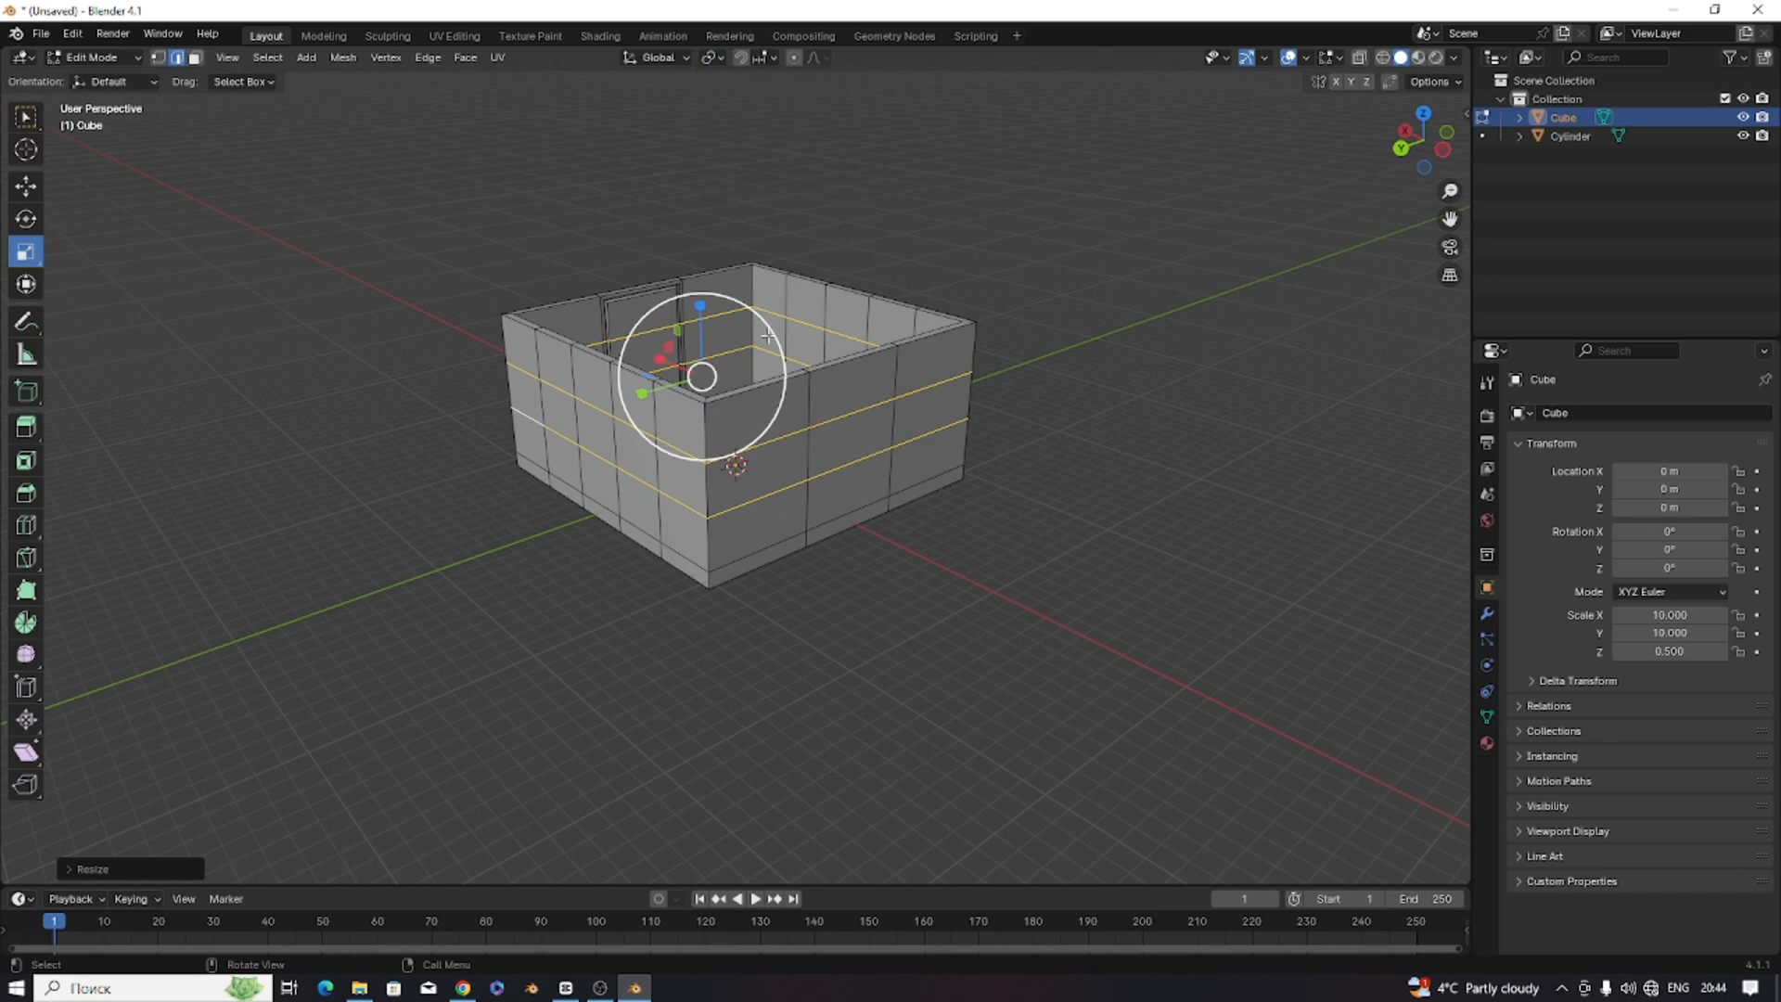
{"action": "key", "text": "s"}
{"action": "key", "text": "z"}
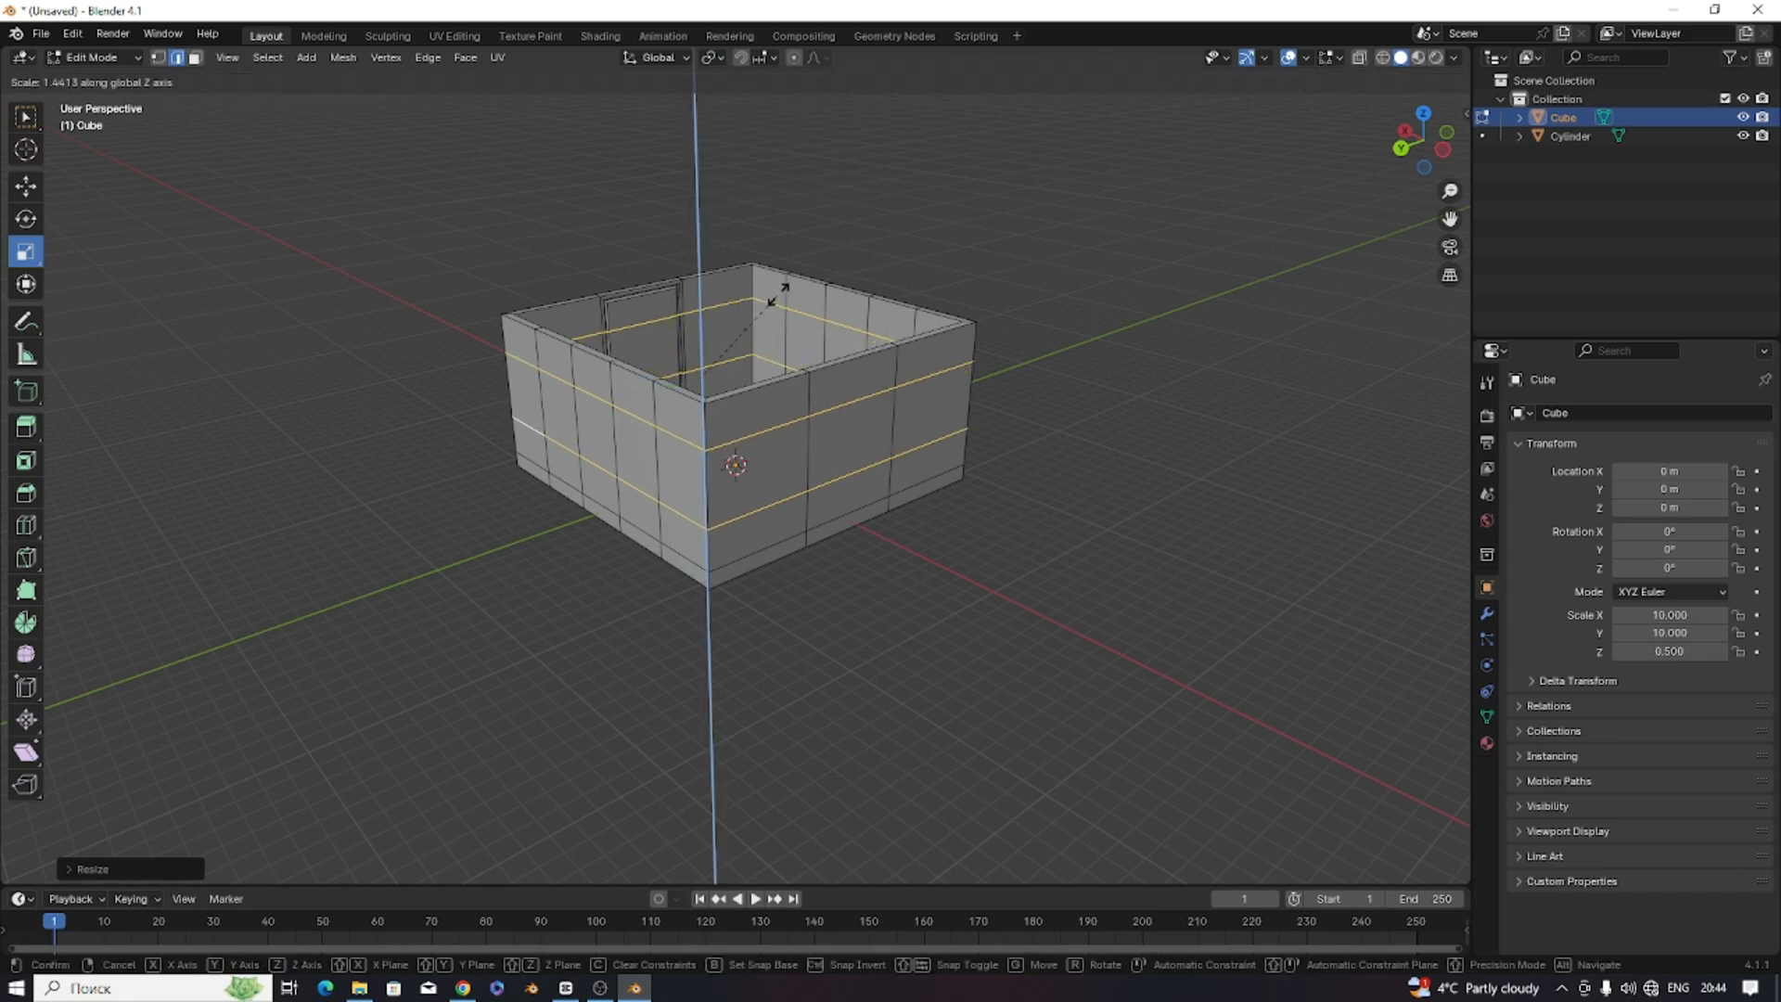
{"action": "left_click", "coordinate": [778, 295]}
Switch to face selection and select two middle-row window faces on each of the two opposite side walls.
{"action": "middle_click_drag", "start_coordinate": [780, 297], "coordinate": [758, 436]}
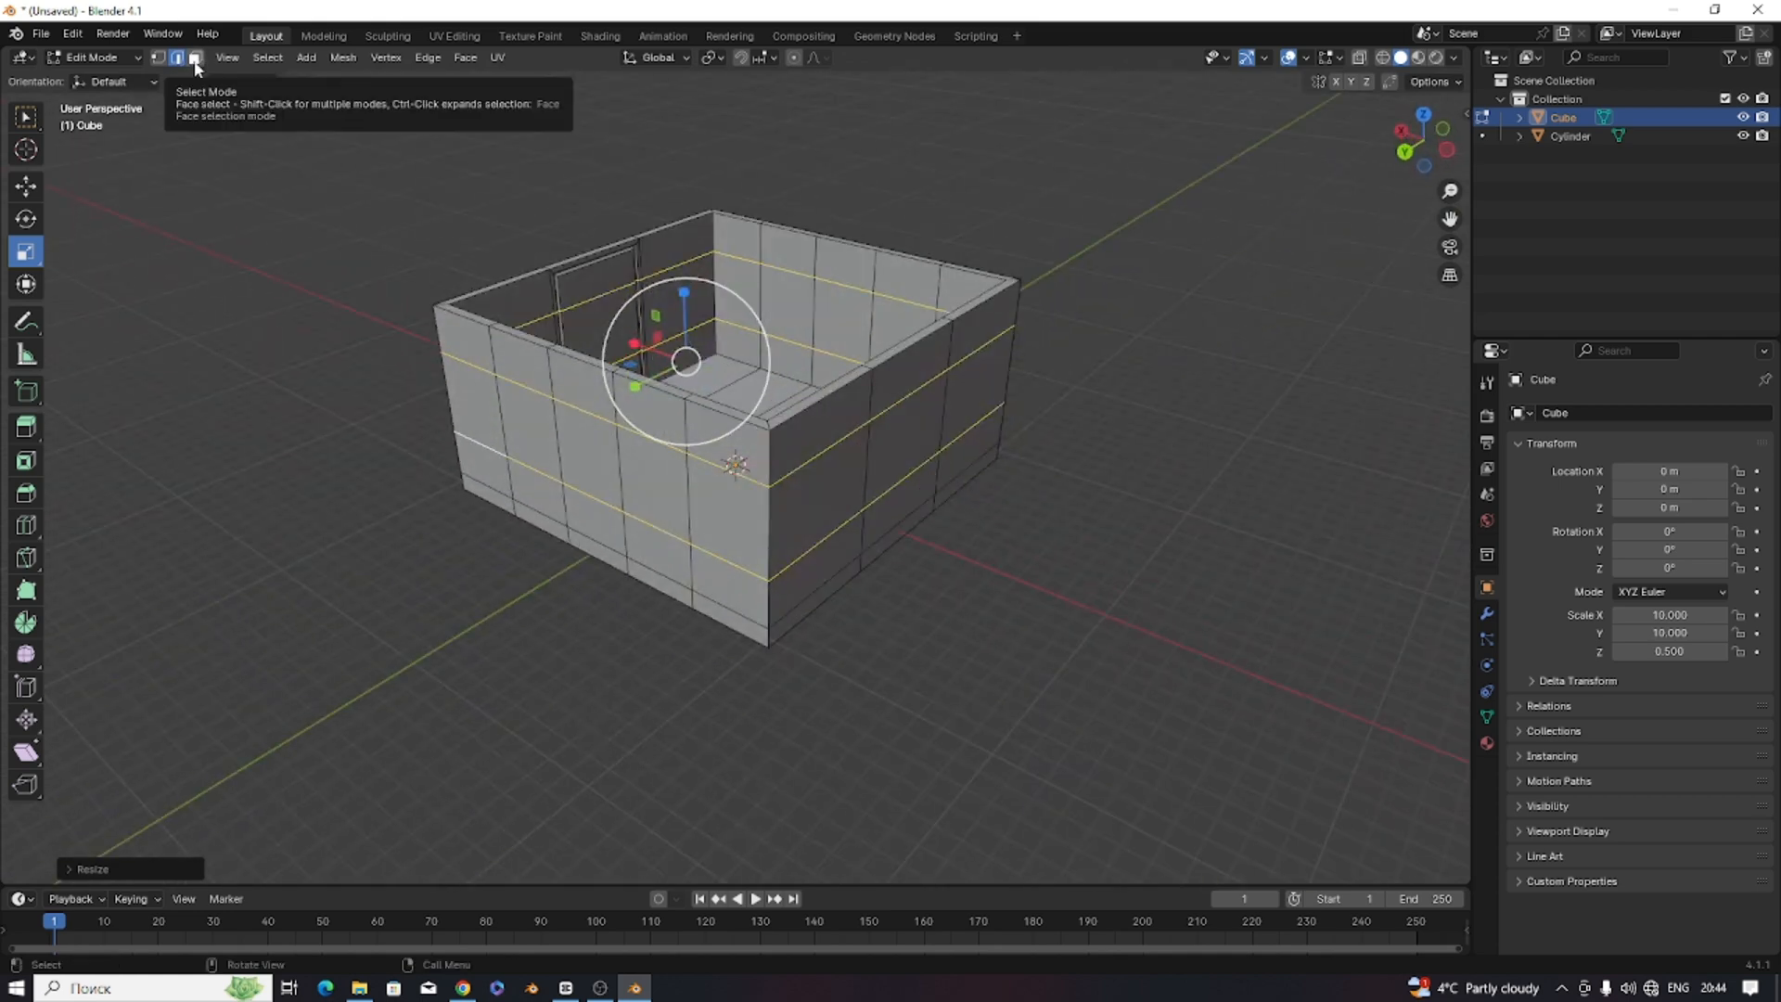
{"action": "left_click", "coordinate": [194, 58]}
{"action": "left_click", "coordinate": [526, 429]}
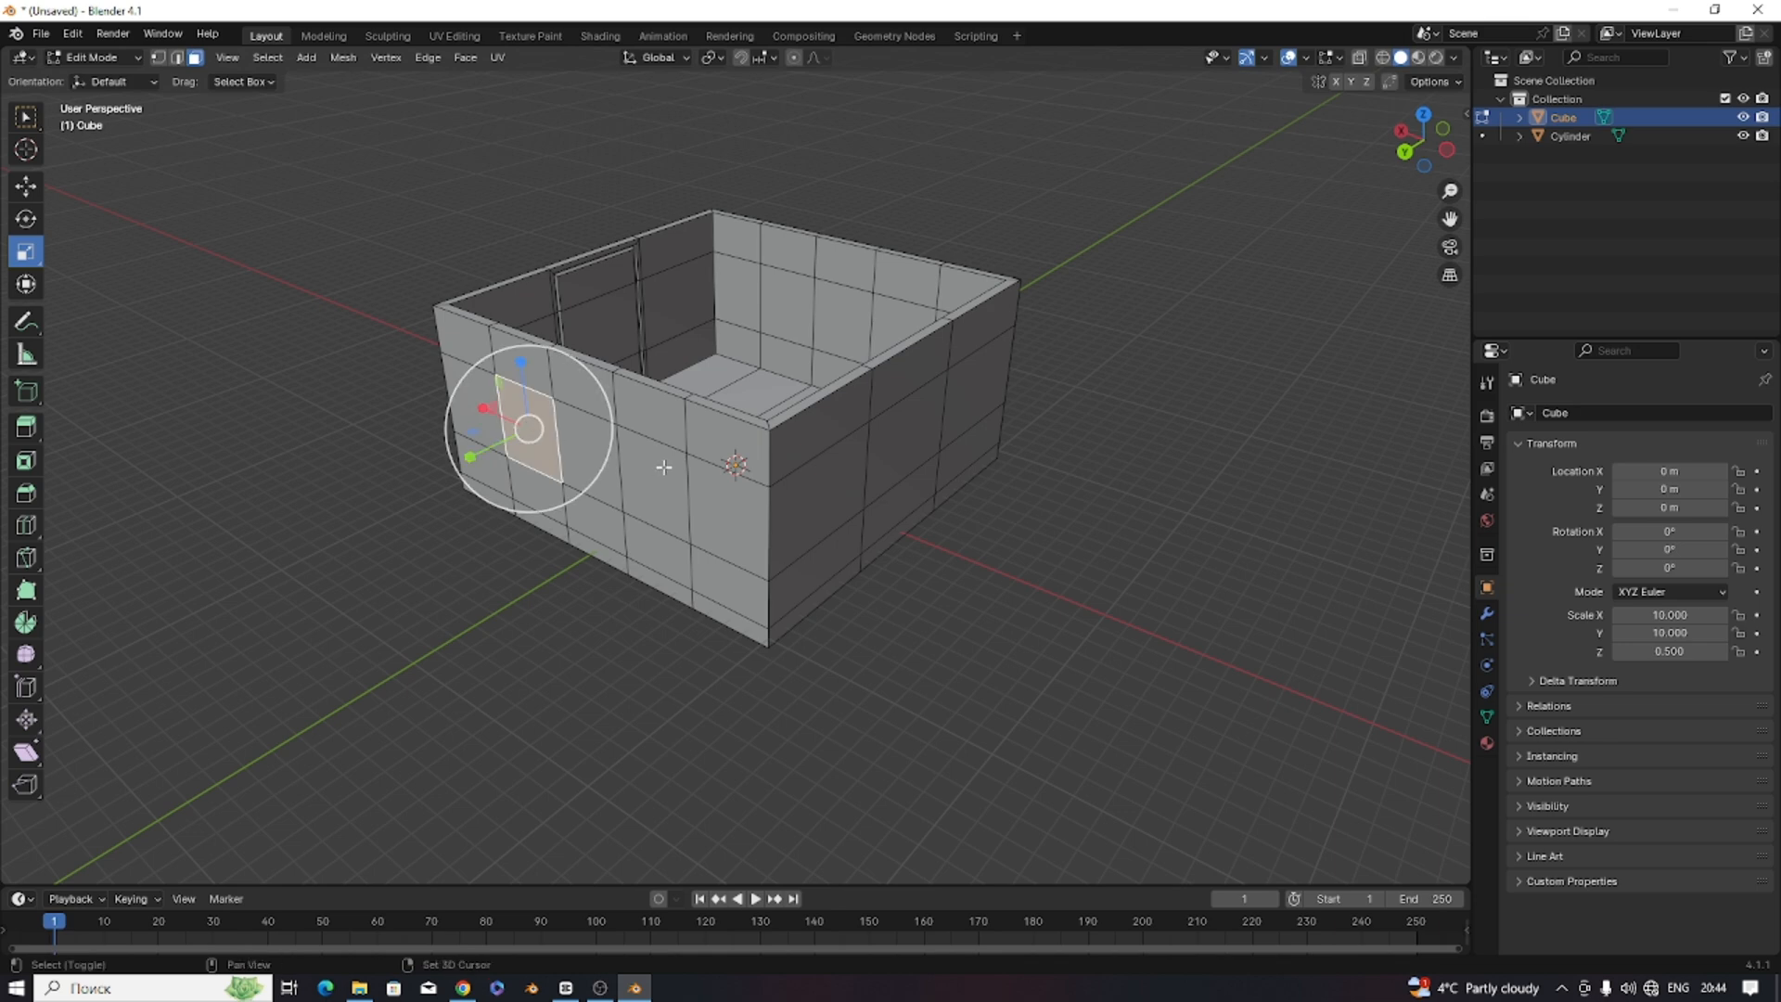
{"action": "left_click", "coordinate": [654, 484], "text": "shift"}
{"action": "left_click", "coordinate": [783, 308], "text": "shift"}
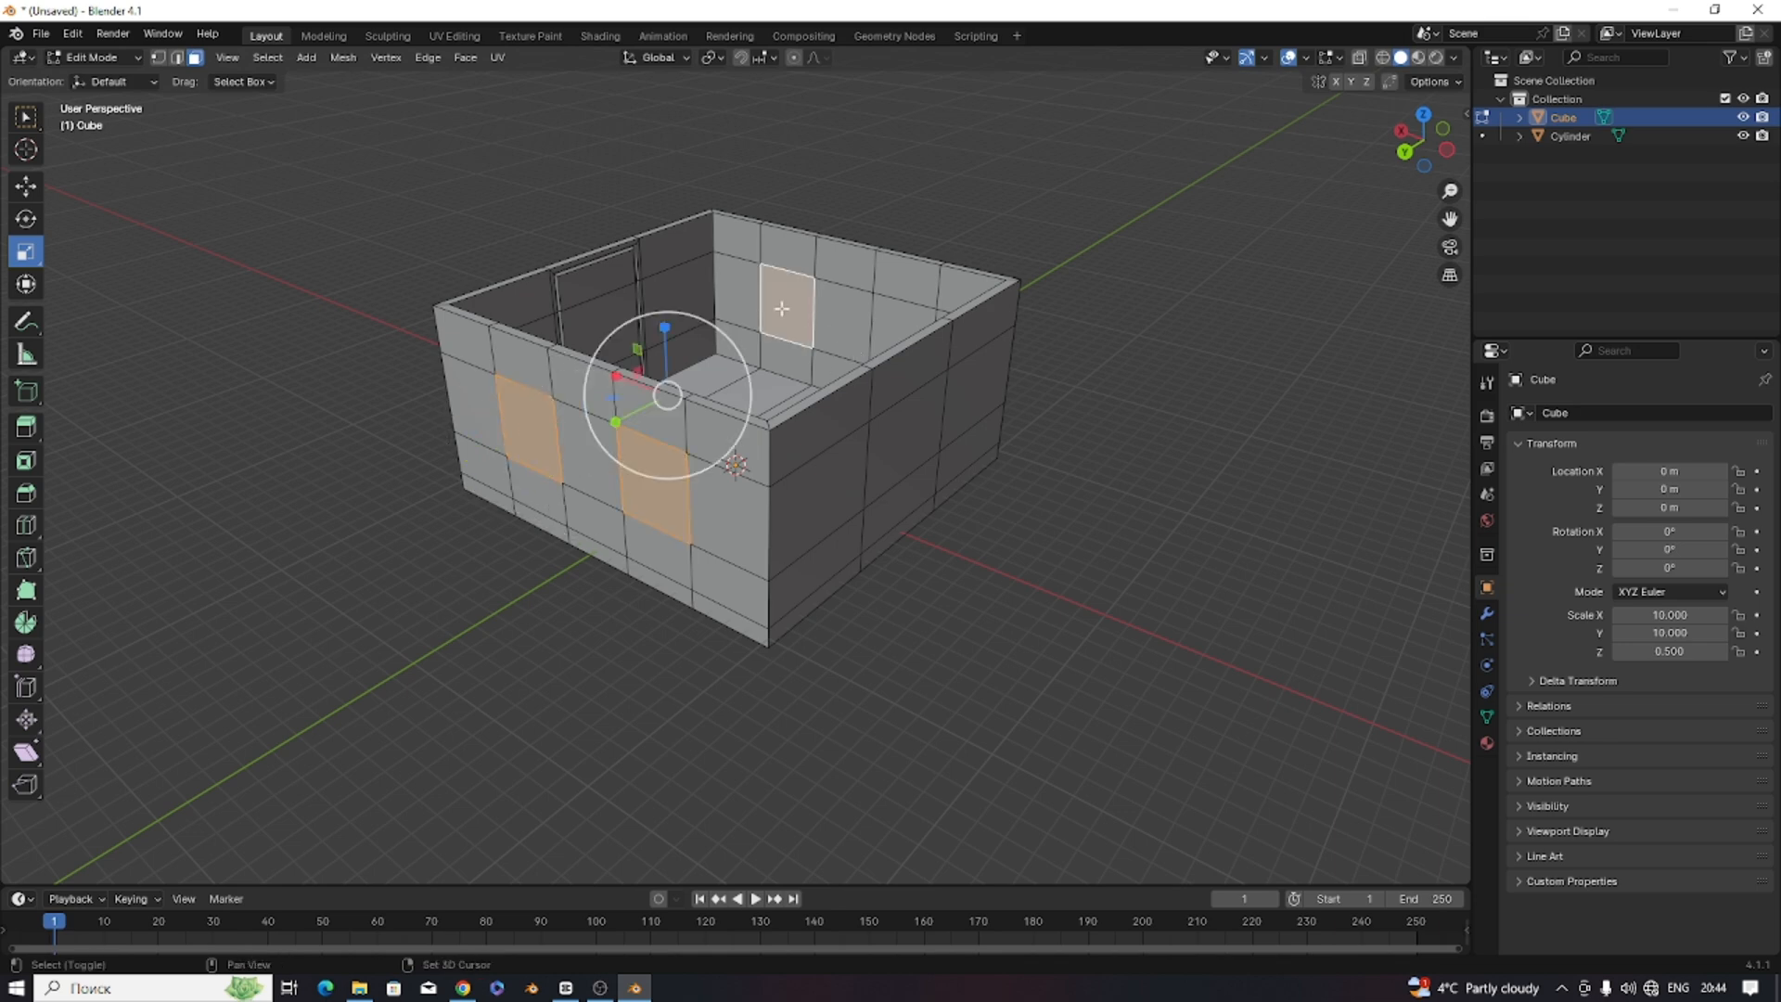
{"action": "left_click", "coordinate": [886, 324], "text": "shift"}
{"action": "middle_click_drag", "start_coordinate": [853, 303], "coordinate": [789, 297]}
{"action": "key", "text": "i"}
{"action": "key", "text": "Escape"}
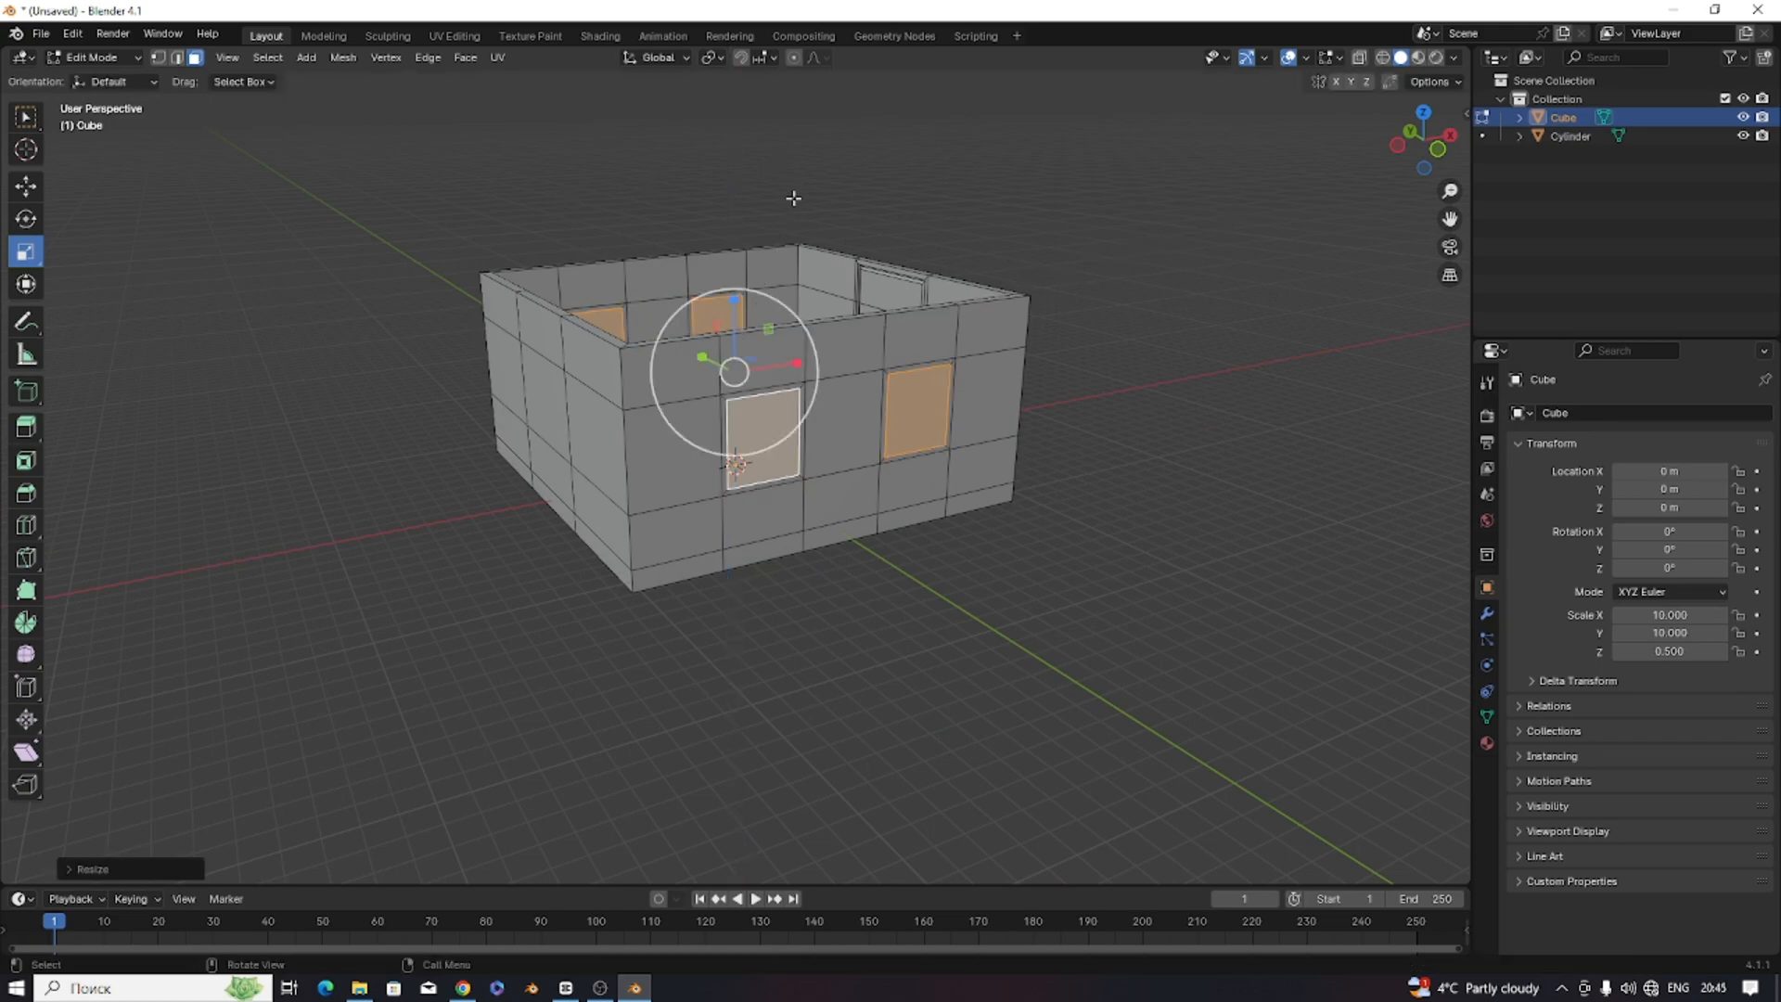
{"action": "scroll", "coordinate": [920, 397], "scroll_direction": "up", "scroll_amount": 3}
{"action": "middle_click_drag", "start_coordinate": [921, 398], "coordinate": [891, 328]}
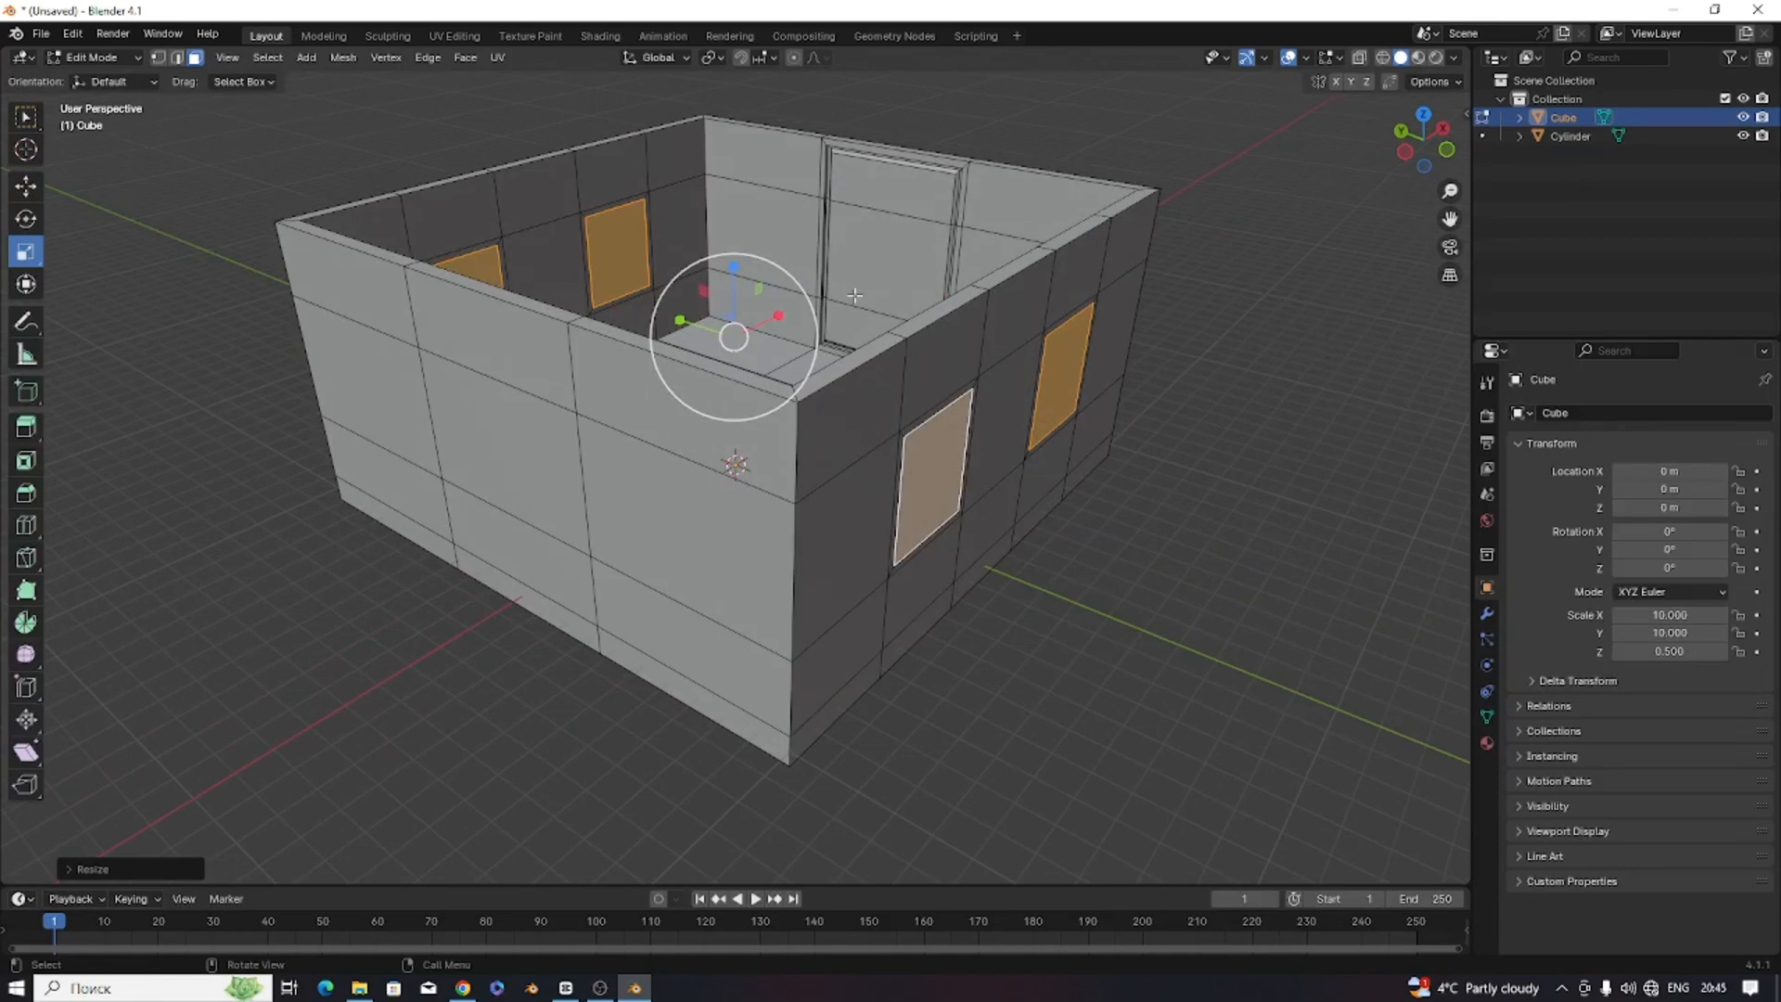
Select the window faces on both side walls again, extrude them in place and scale them slightly inward along Y.
{"action": "left_click", "coordinate": [1063, 371]}
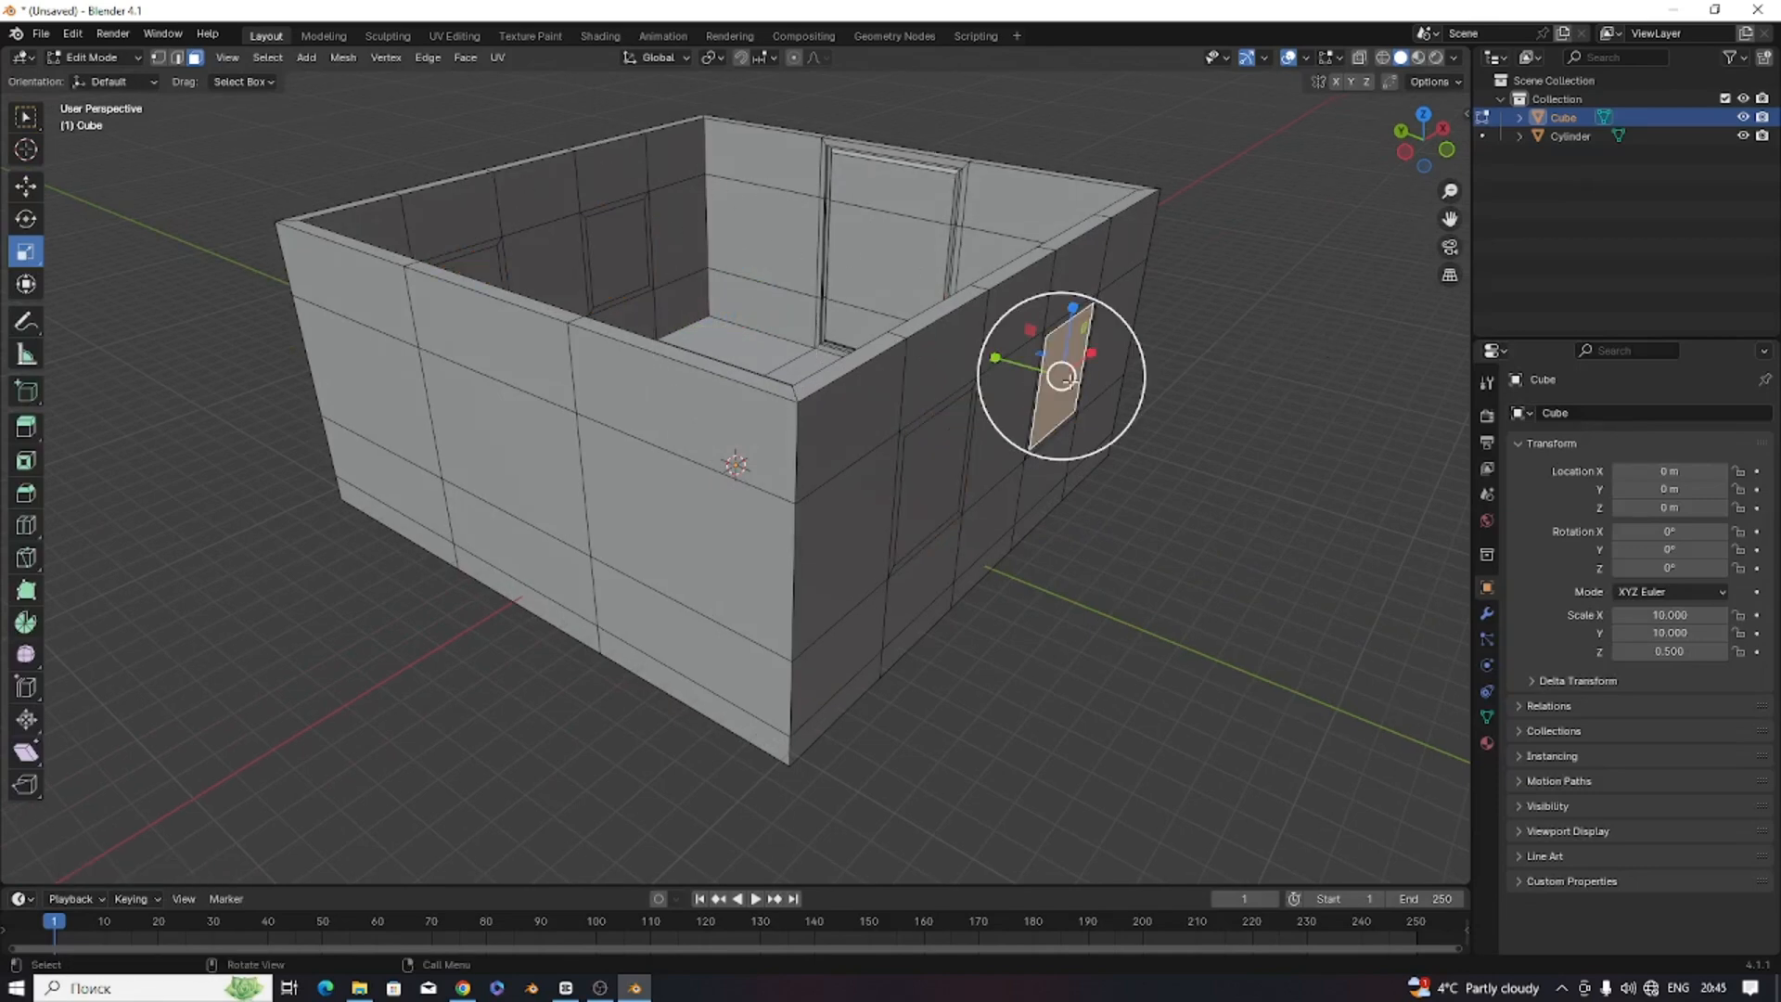
{"action": "middle_click_drag", "start_coordinate": [948, 449], "coordinate": [1030, 353]}
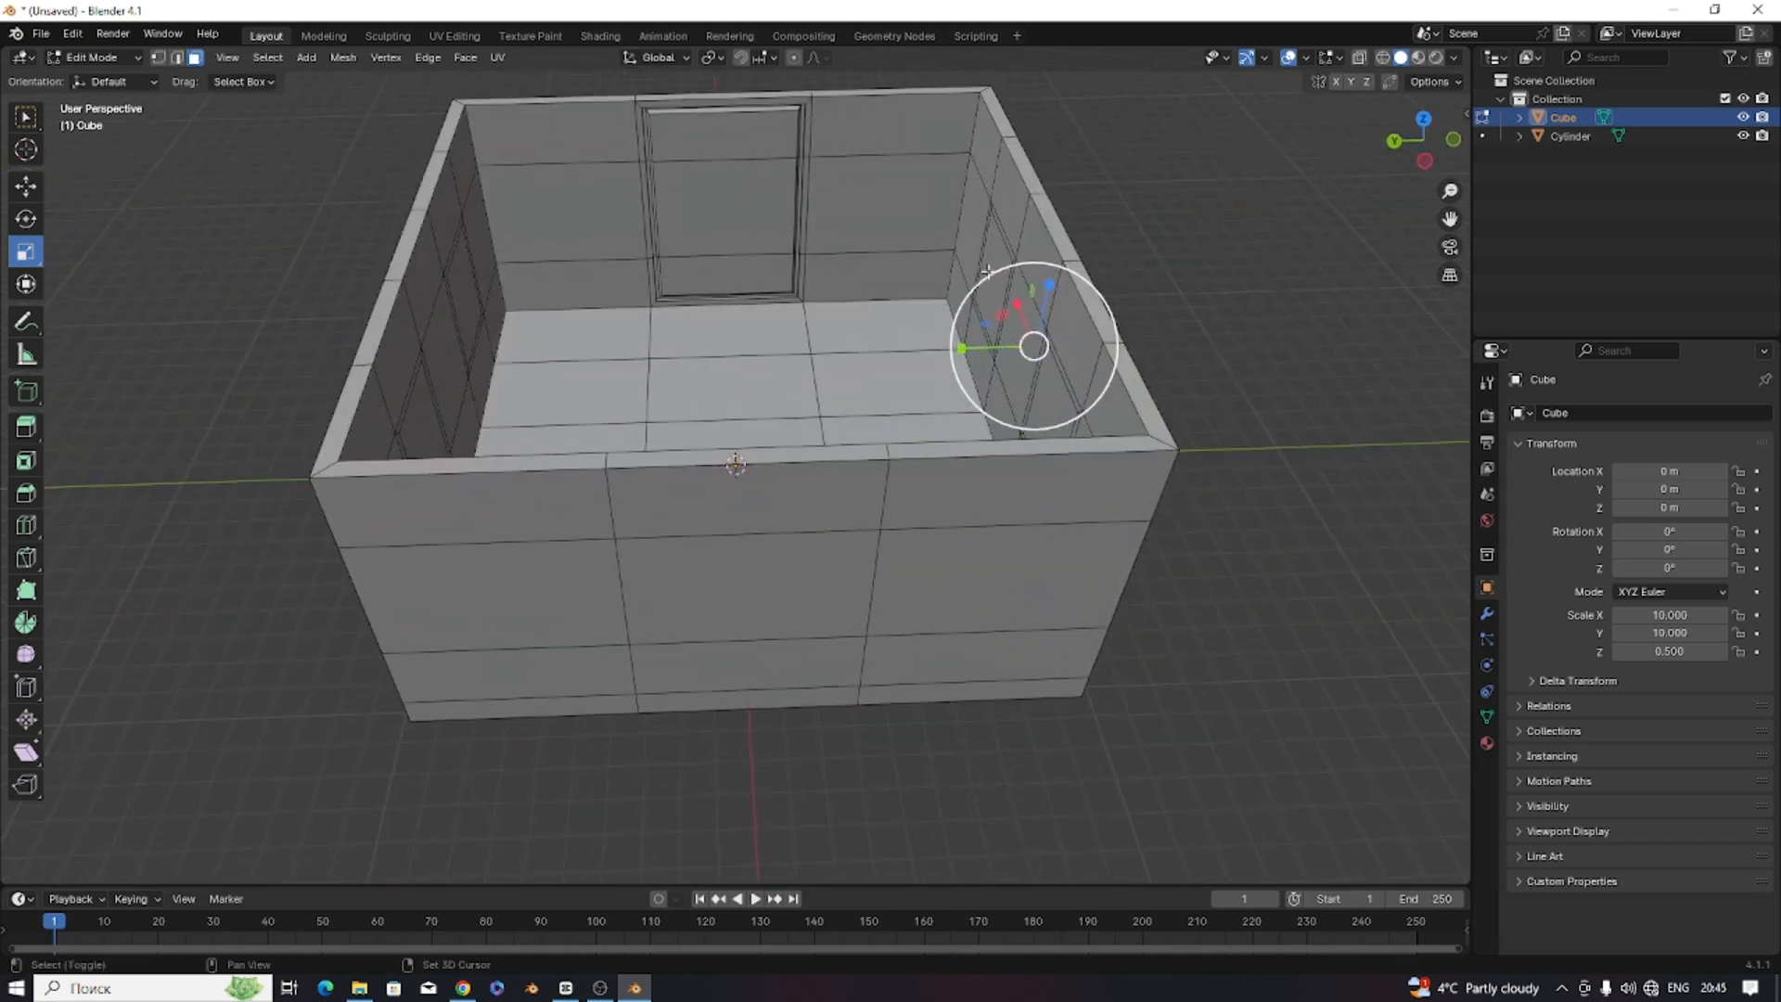
{"action": "middle_click_drag", "start_coordinate": [986, 270], "coordinate": [1022, 502]}
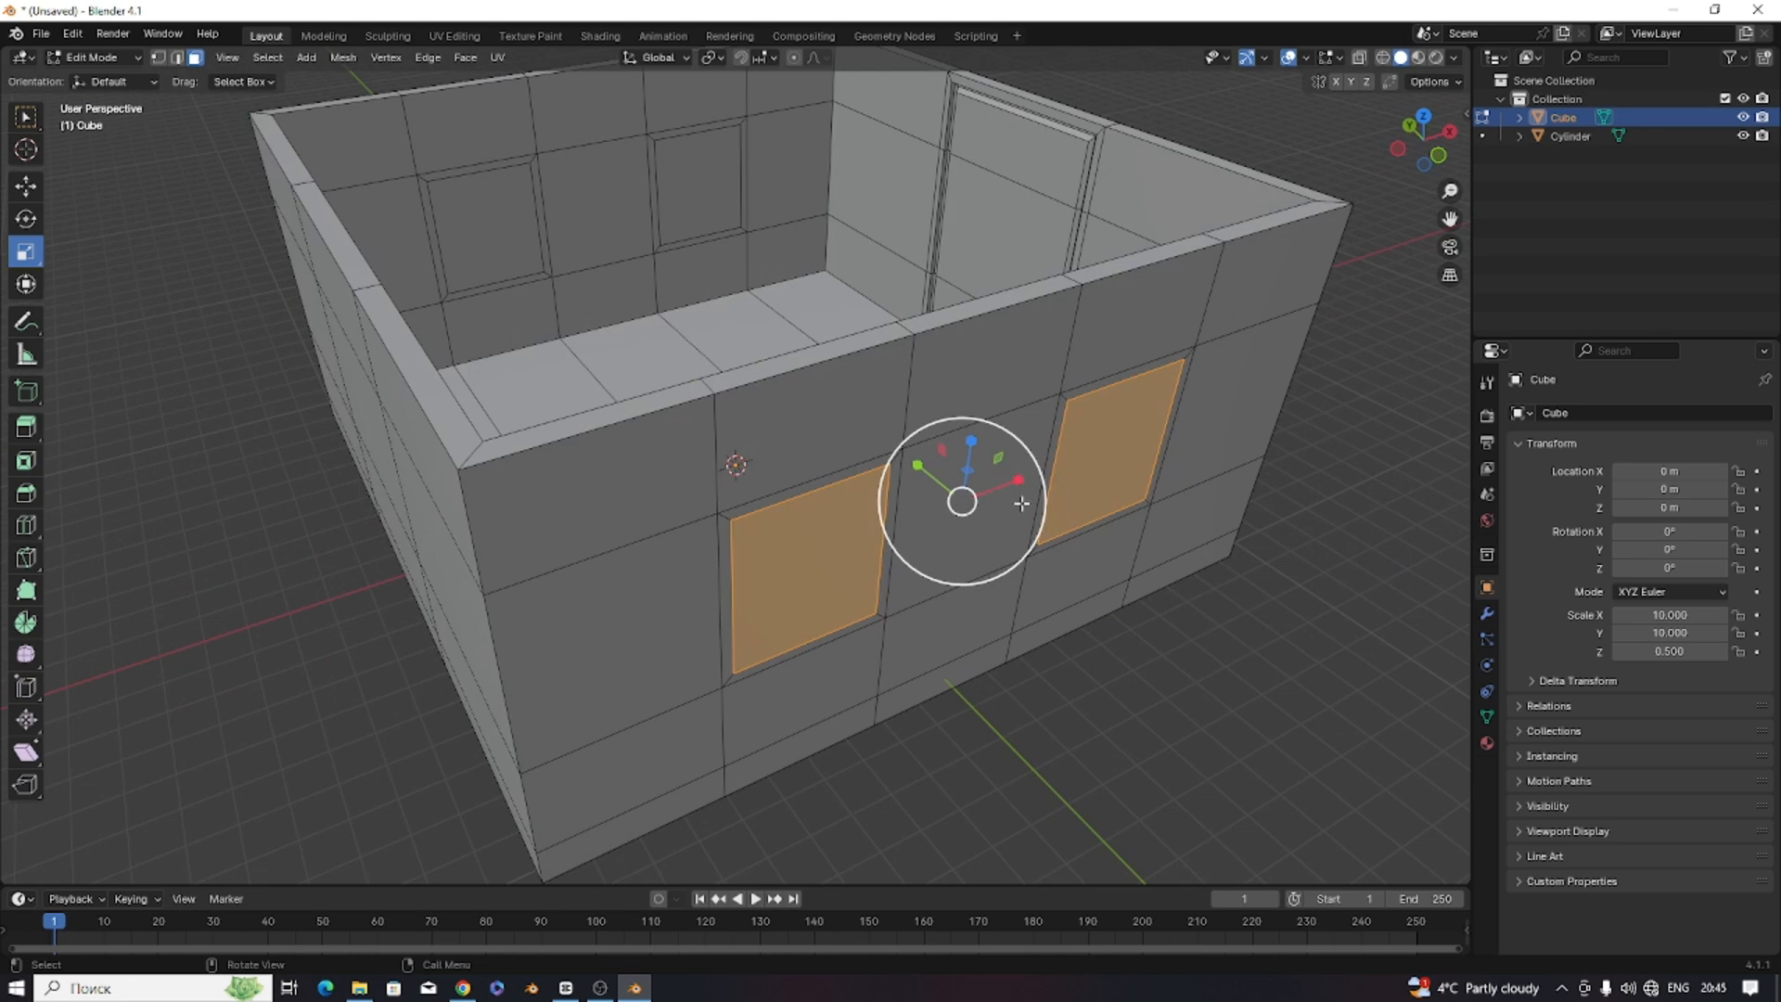
{"action": "key", "text": "e"}
{"action": "right_click", "coordinate": [1021, 503]}
{"action": "key", "text": "s"}
{"action": "middle_click_drag", "start_coordinate": [1199, 697], "coordinate": [1169, 673]}
{"action": "left_click", "coordinate": [1147, 655]}
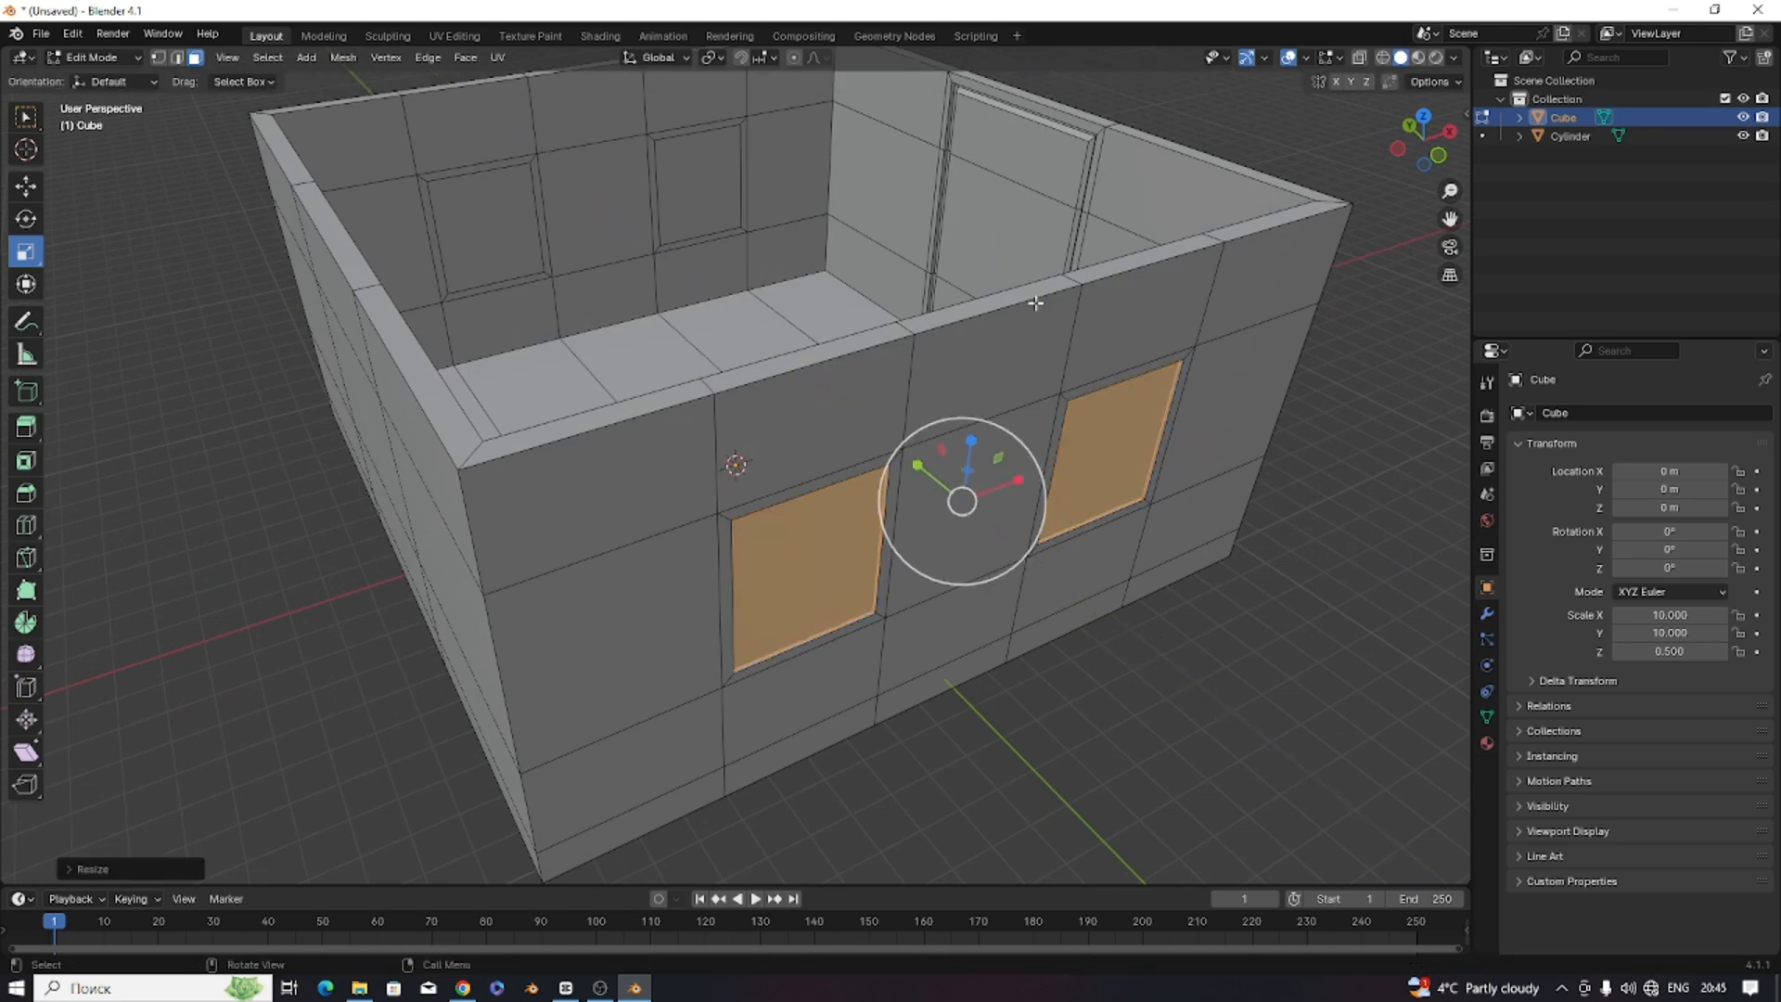
Subdivide the selected window faces into four panes each and inset every pane individually by a thin margin.
{"action": "key", "text": "ctrl+f"}
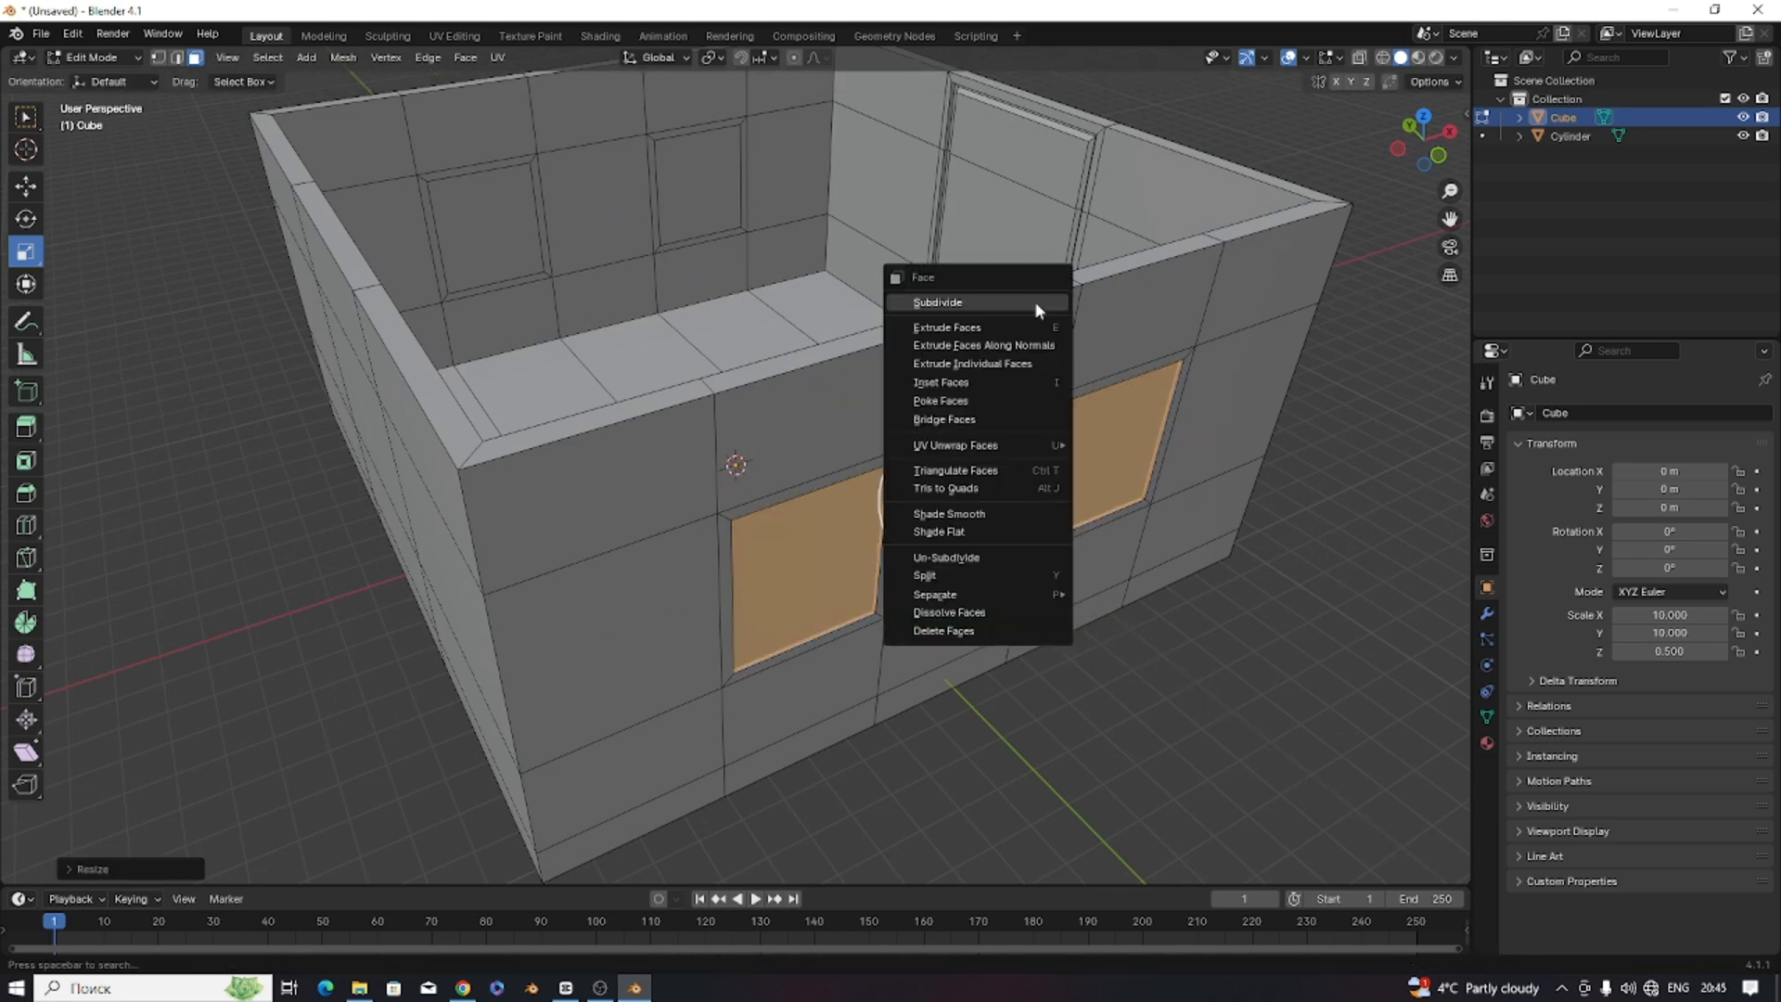
{"action": "left_click", "coordinate": [1034, 301]}
{"action": "middle_click_drag", "start_coordinate": [988, 539], "coordinate": [992, 533]}
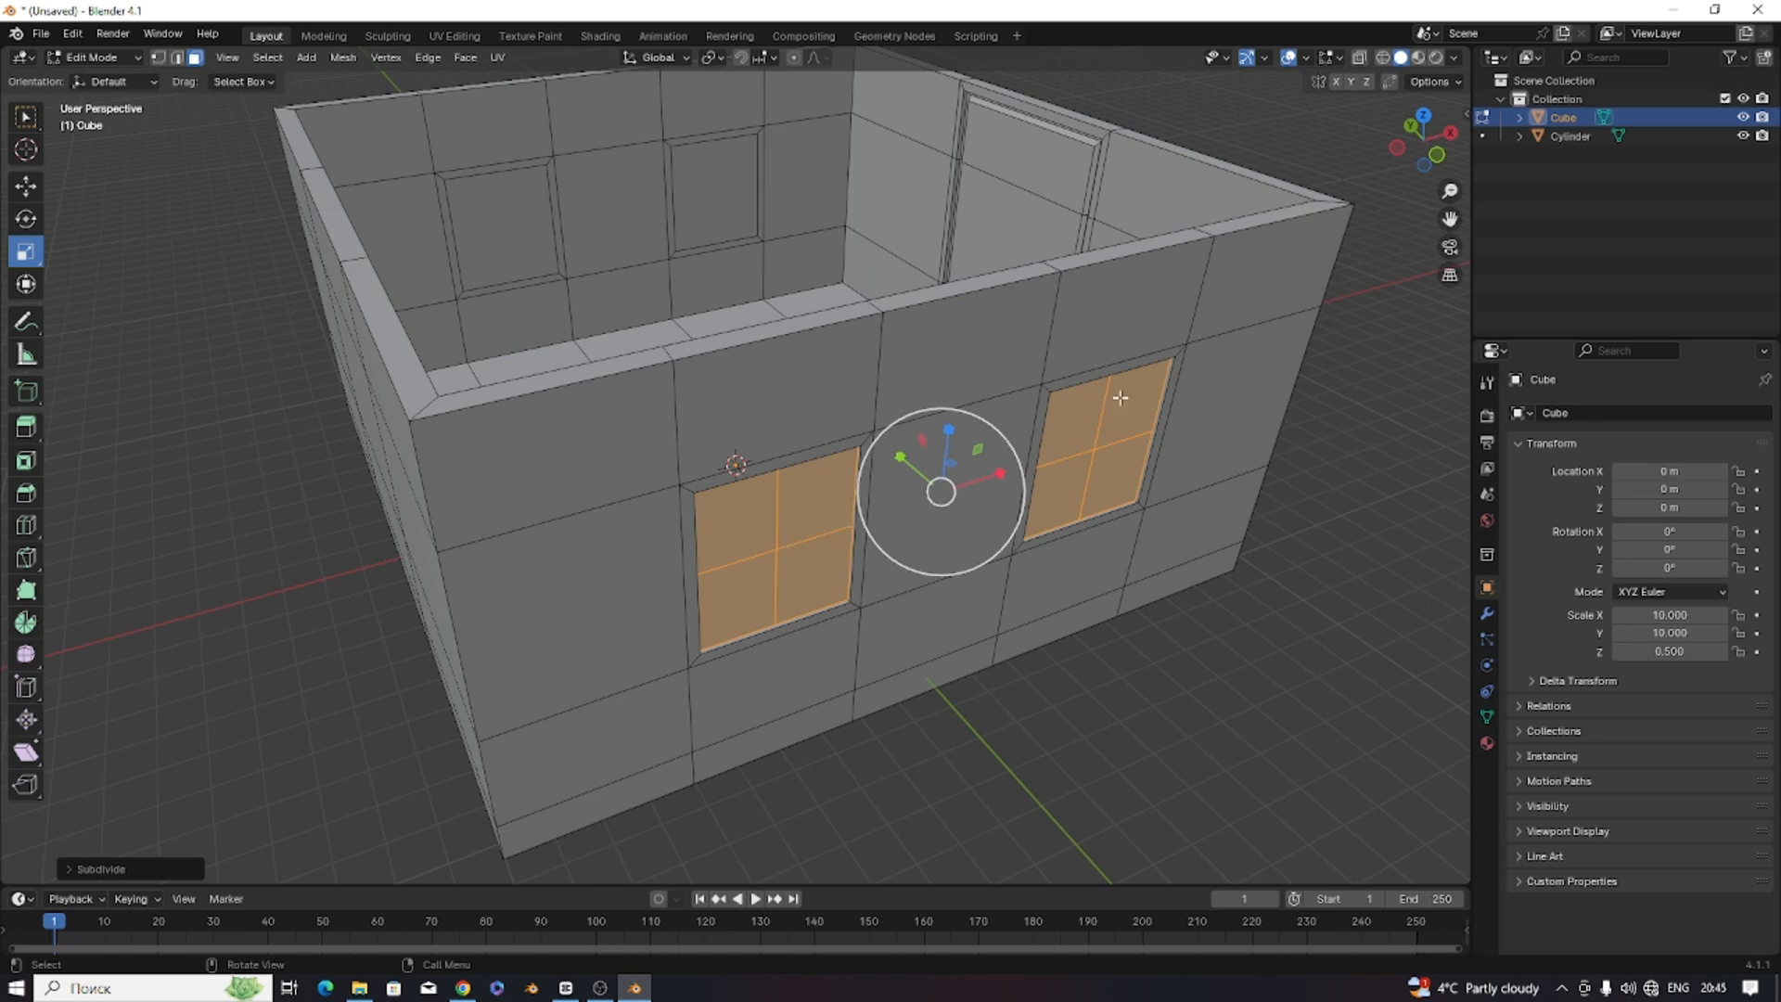
{"action": "key", "text": "i"}
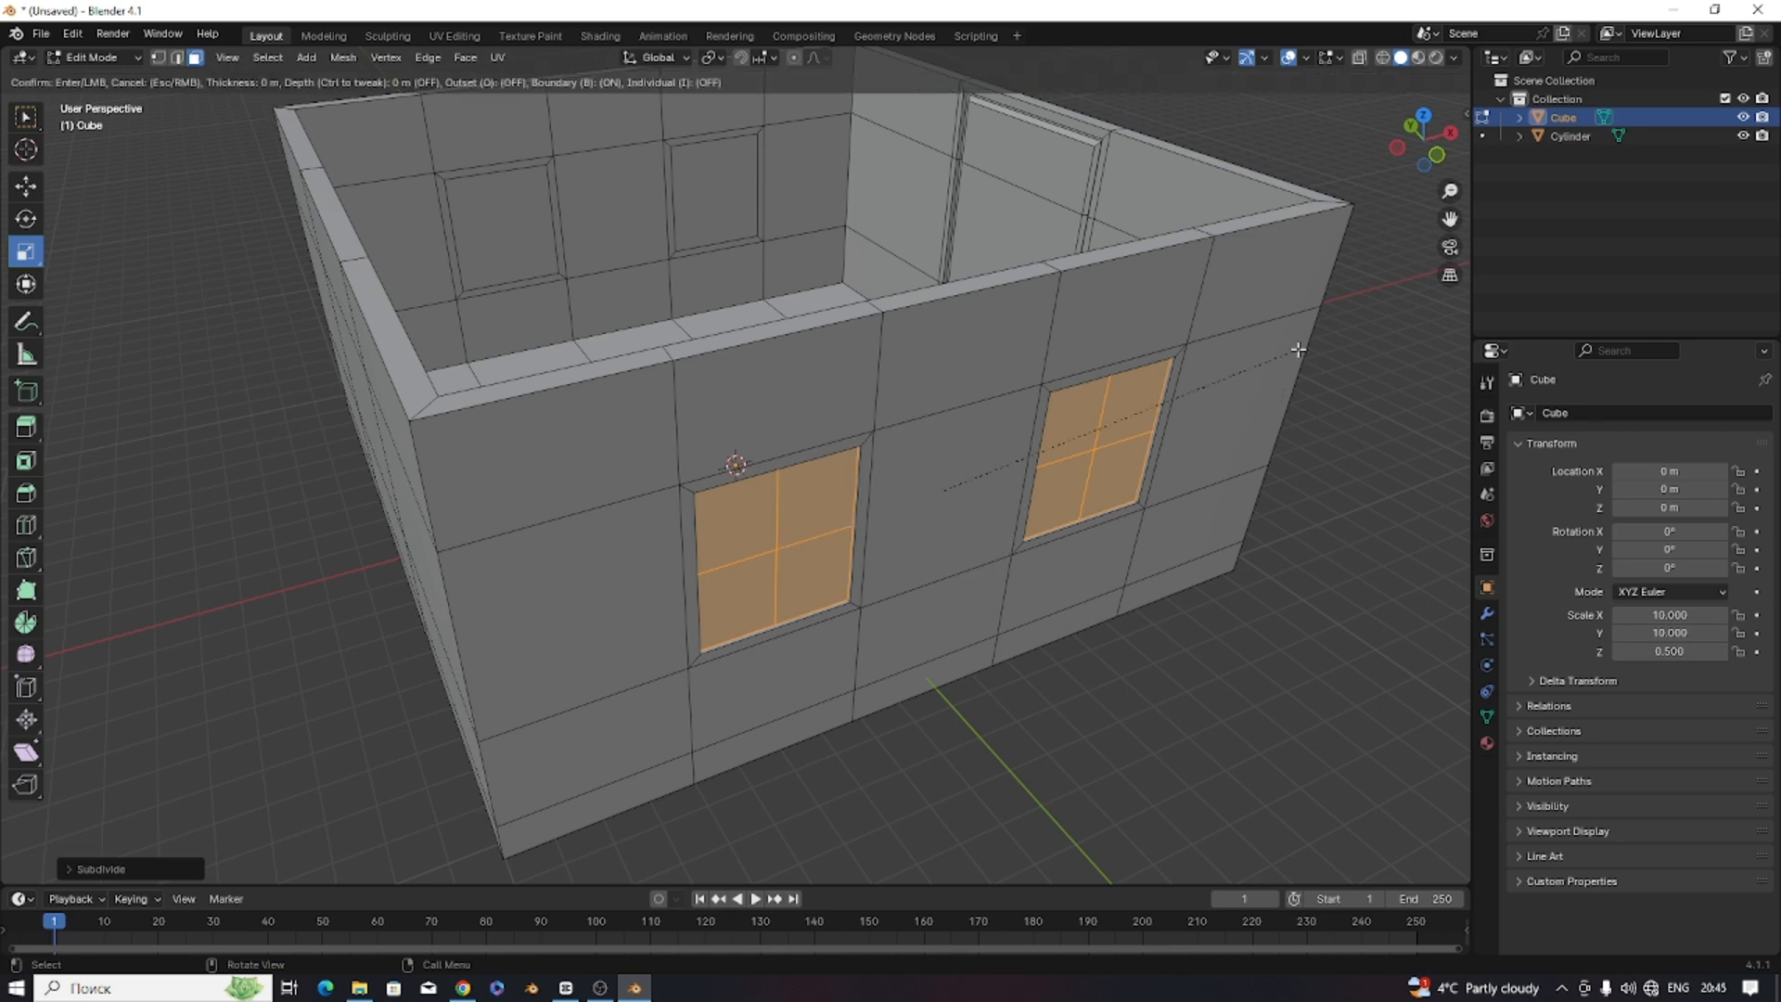
{"action": "key", "text": "i"}
{"action": "left_click", "coordinate": [1288, 350]}
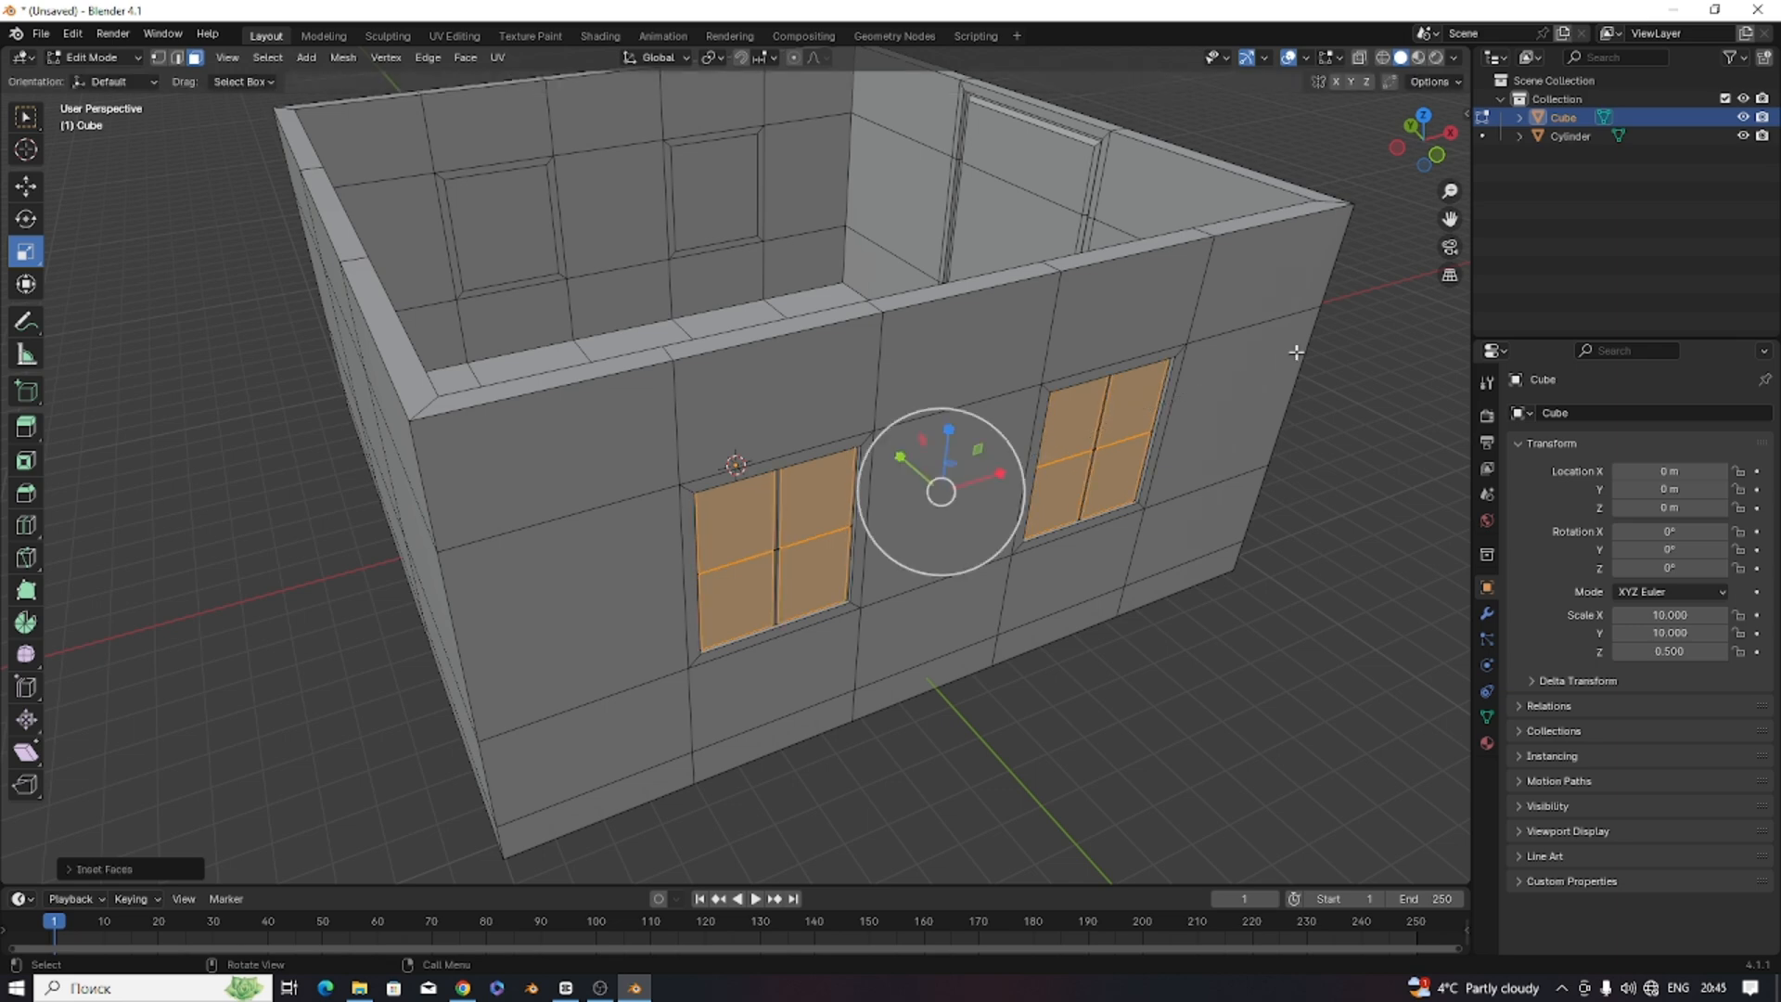
Set the transform pivot to Individual Origins and scale the selected panes along Z by a factor of about 0.9.
{"action": "left_click", "coordinate": [708, 58]}
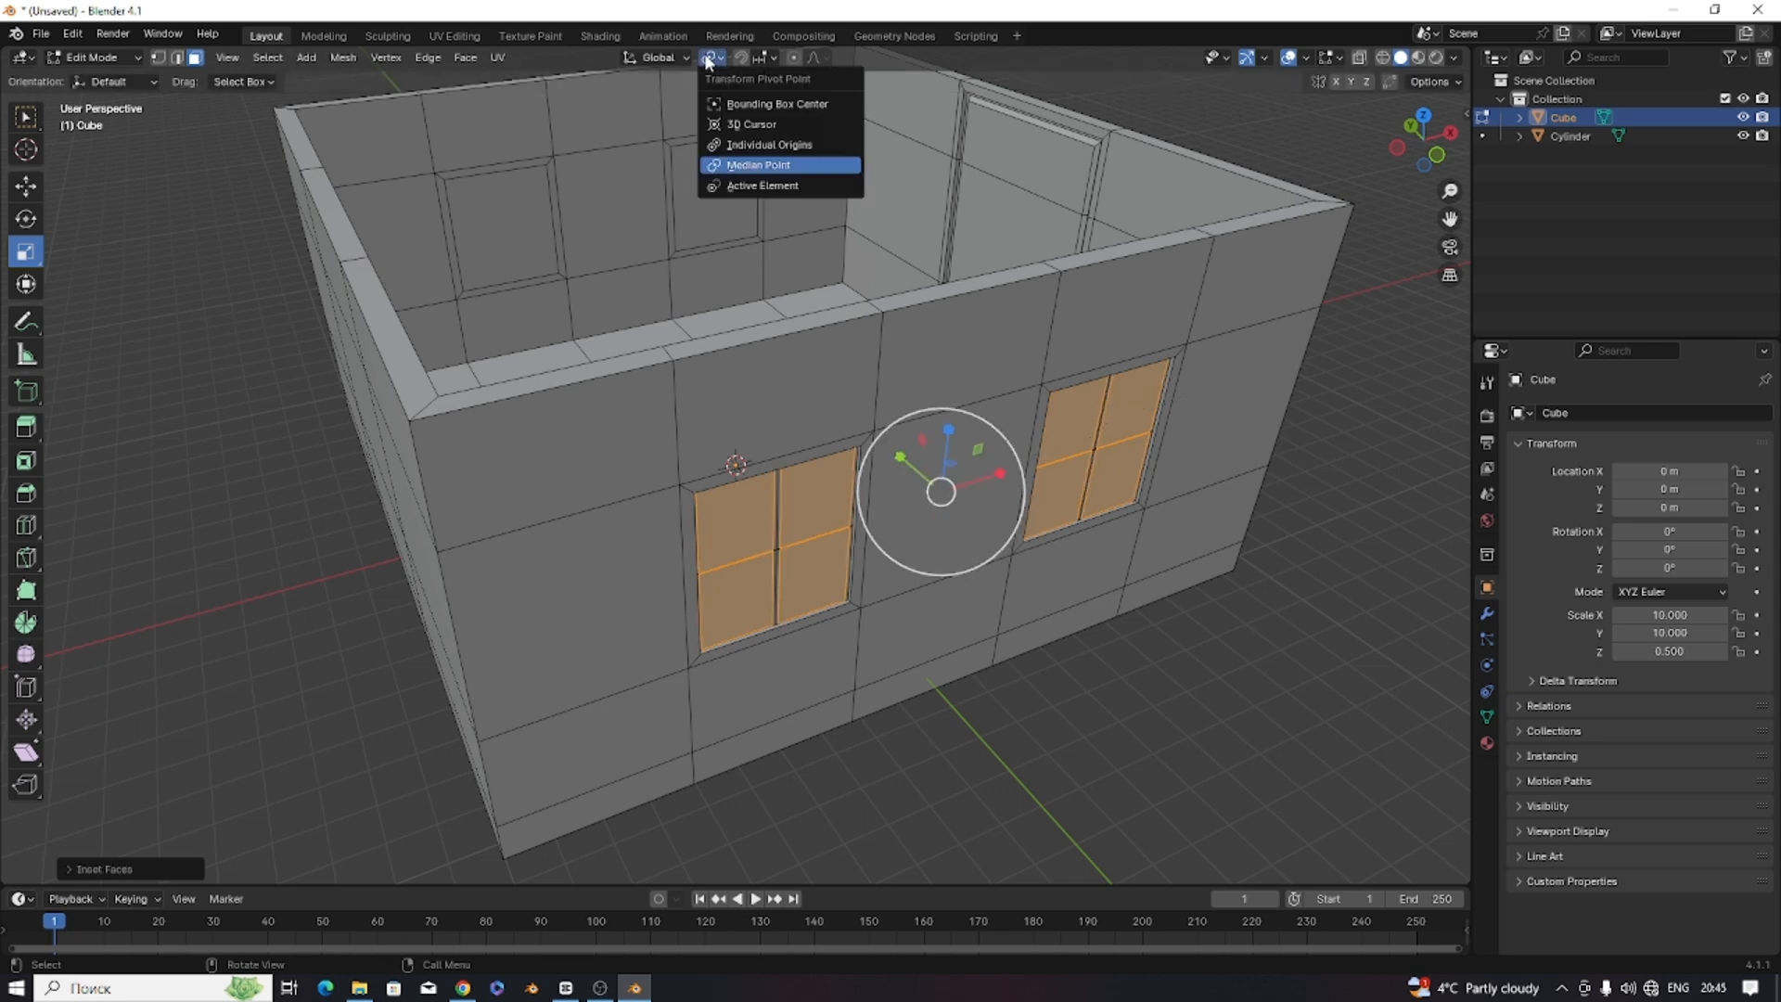
{"action": "left_click", "coordinate": [766, 146]}
{"action": "middle_click_drag", "start_coordinate": [891, 256], "coordinate": [876, 194]}
{"action": "key", "text": "s"}
{"action": "key", "text": "z"}
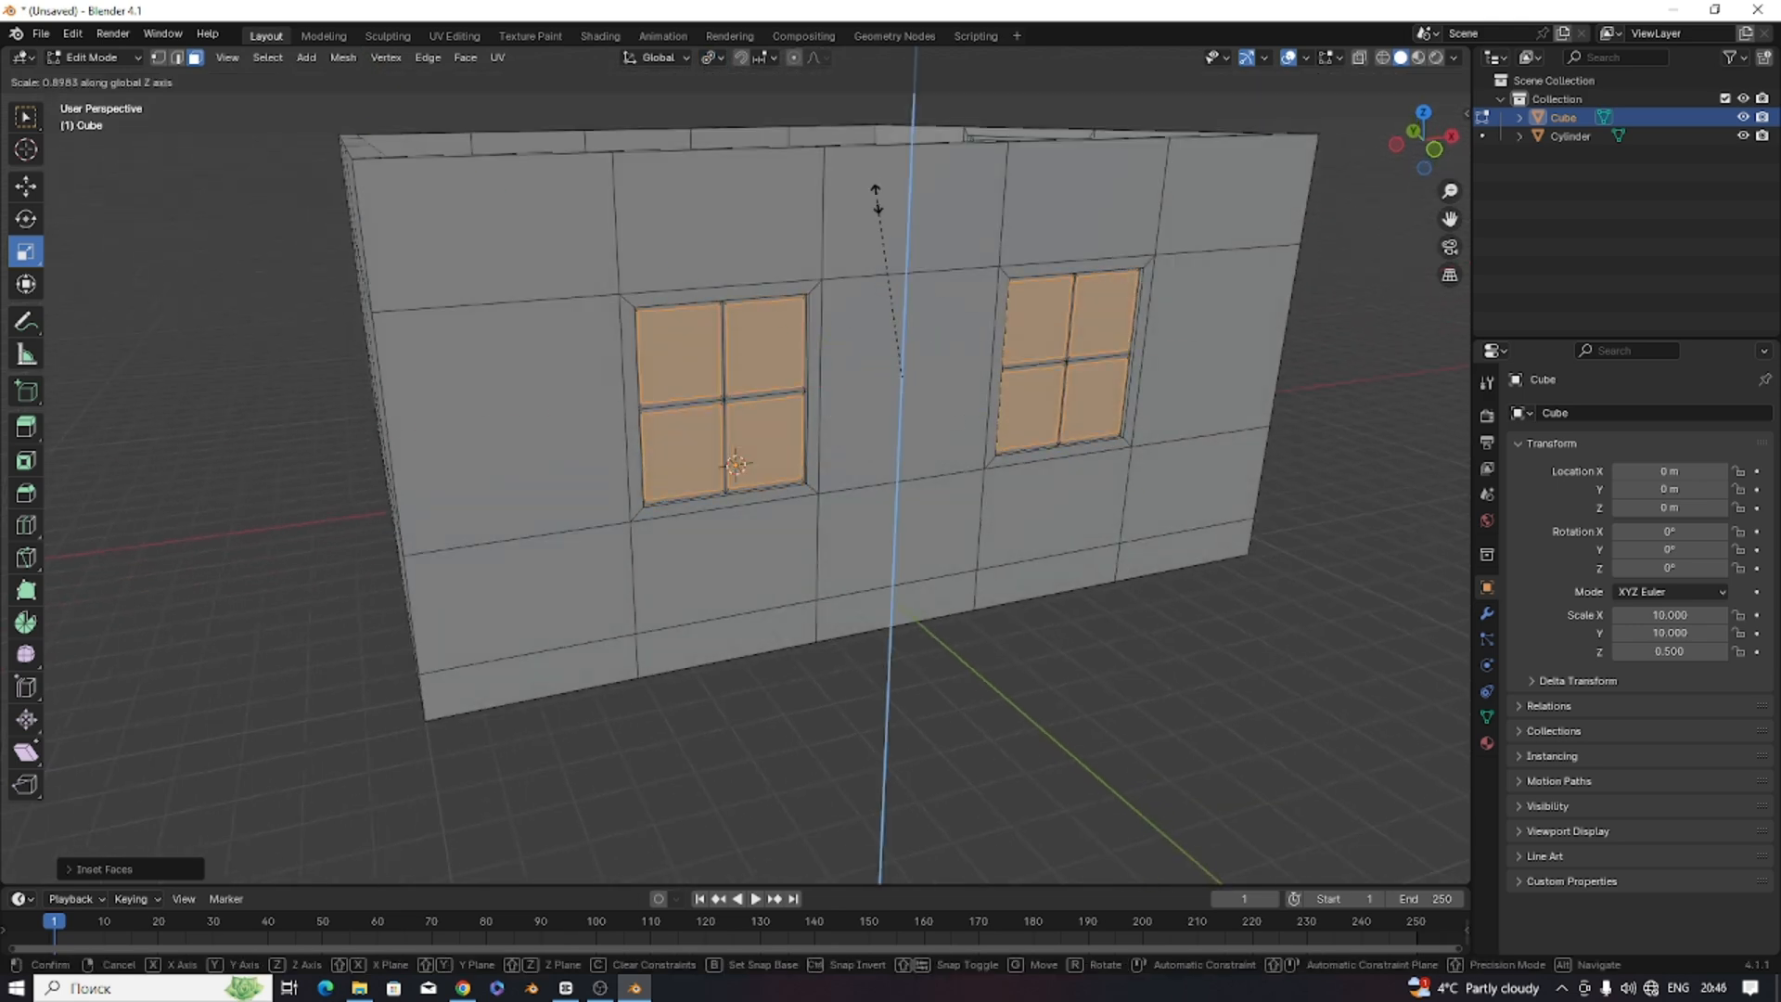
{"action": "left_click", "coordinate": [878, 191]}
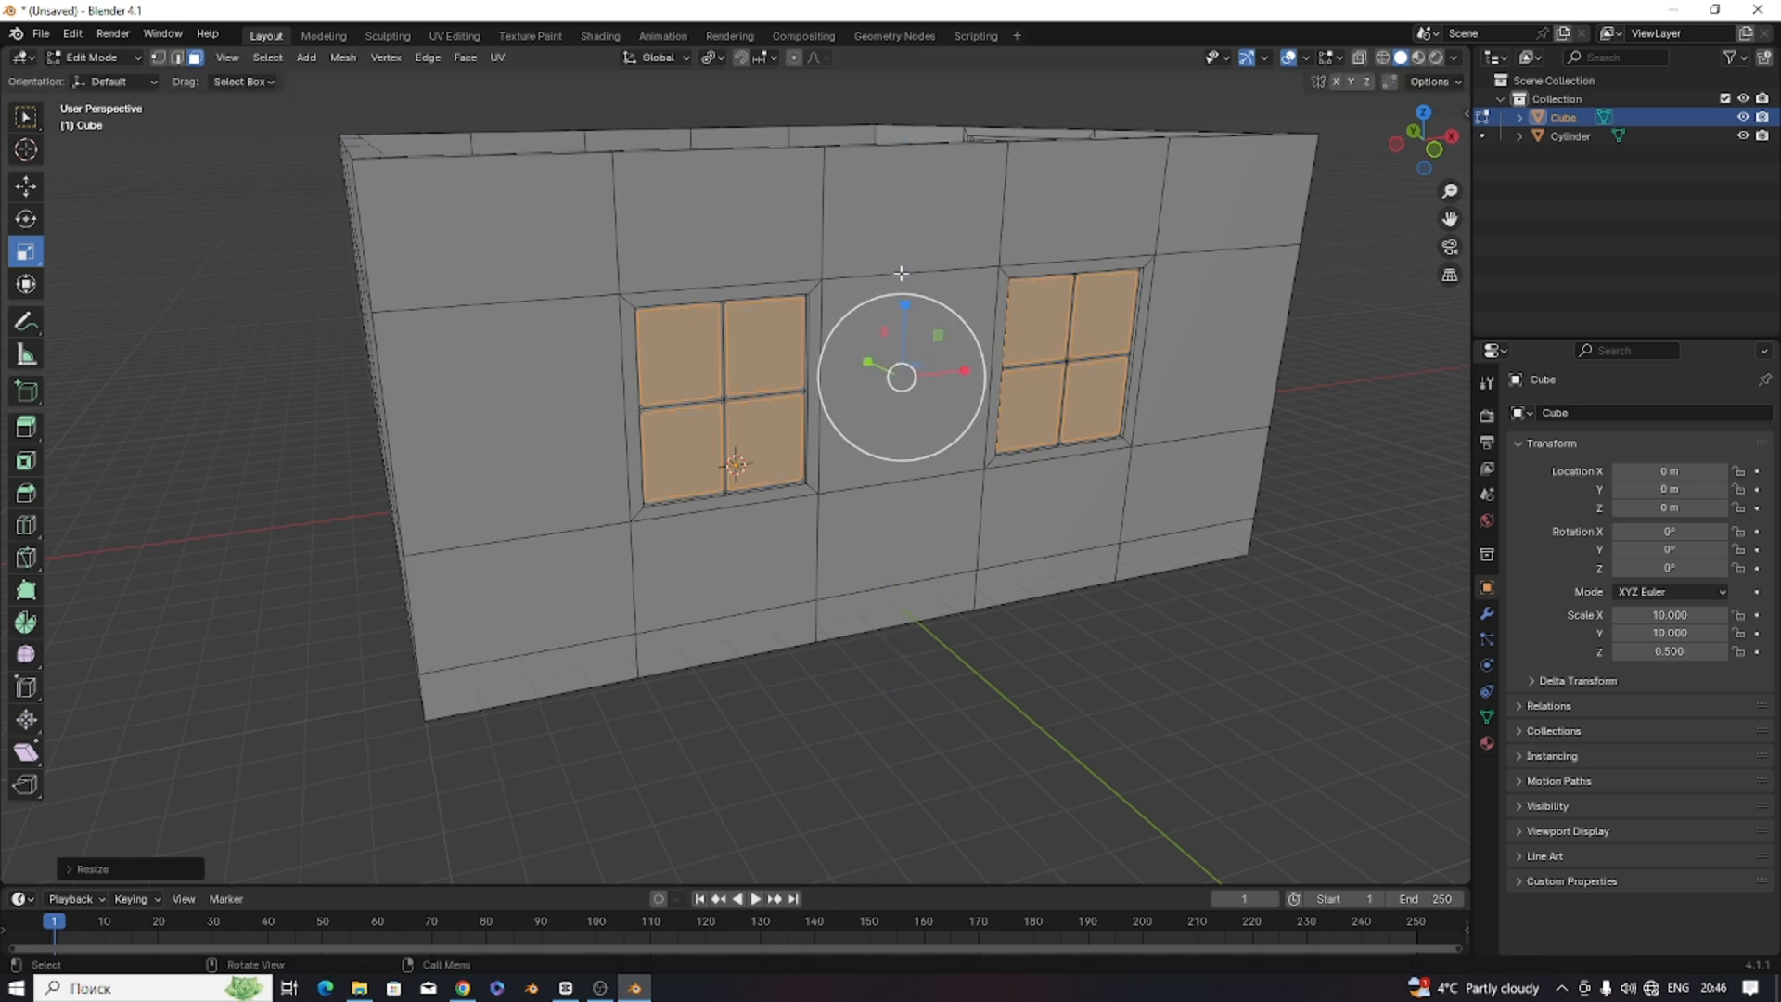
Set the pivot to Median Point, extrude the panes, recess them by scaling along Y, and return to Object Mode.
{"action": "scroll", "coordinate": [788, 342], "scroll_direction": "up", "scroll_amount": 1}
{"action": "middle_click_drag", "start_coordinate": [821, 357], "coordinate": [843, 365]}
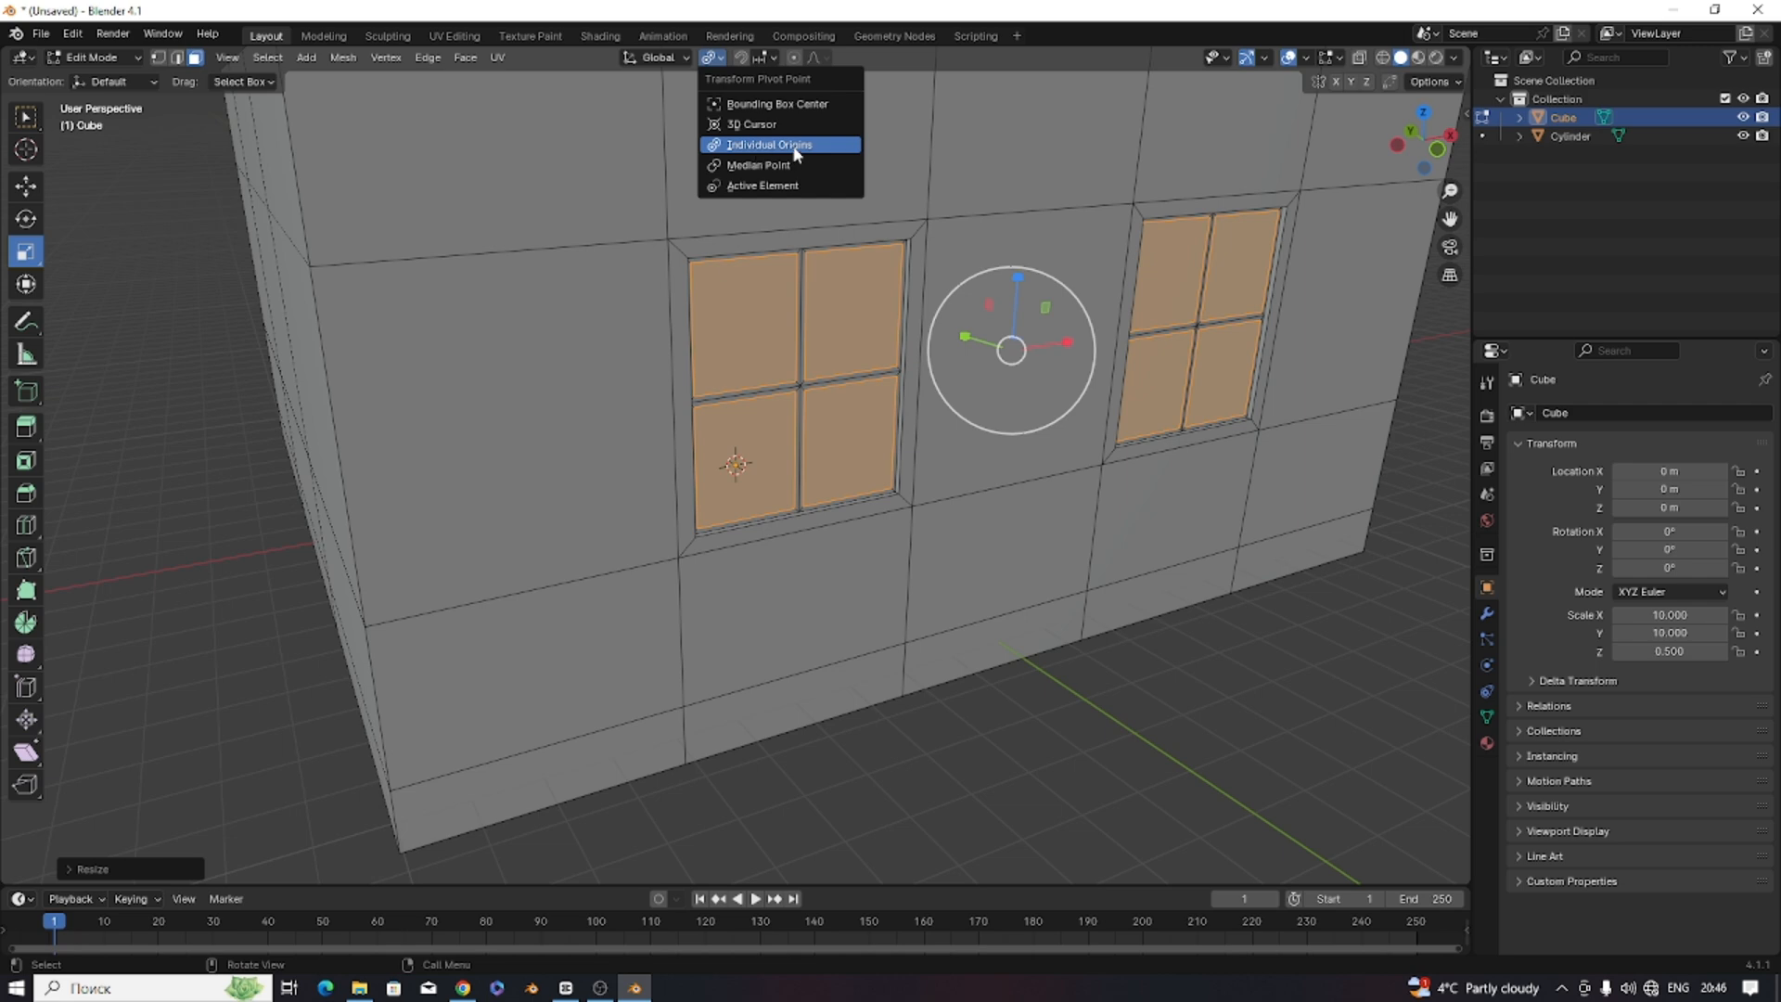
{"action": "left_click", "coordinate": [781, 165]}
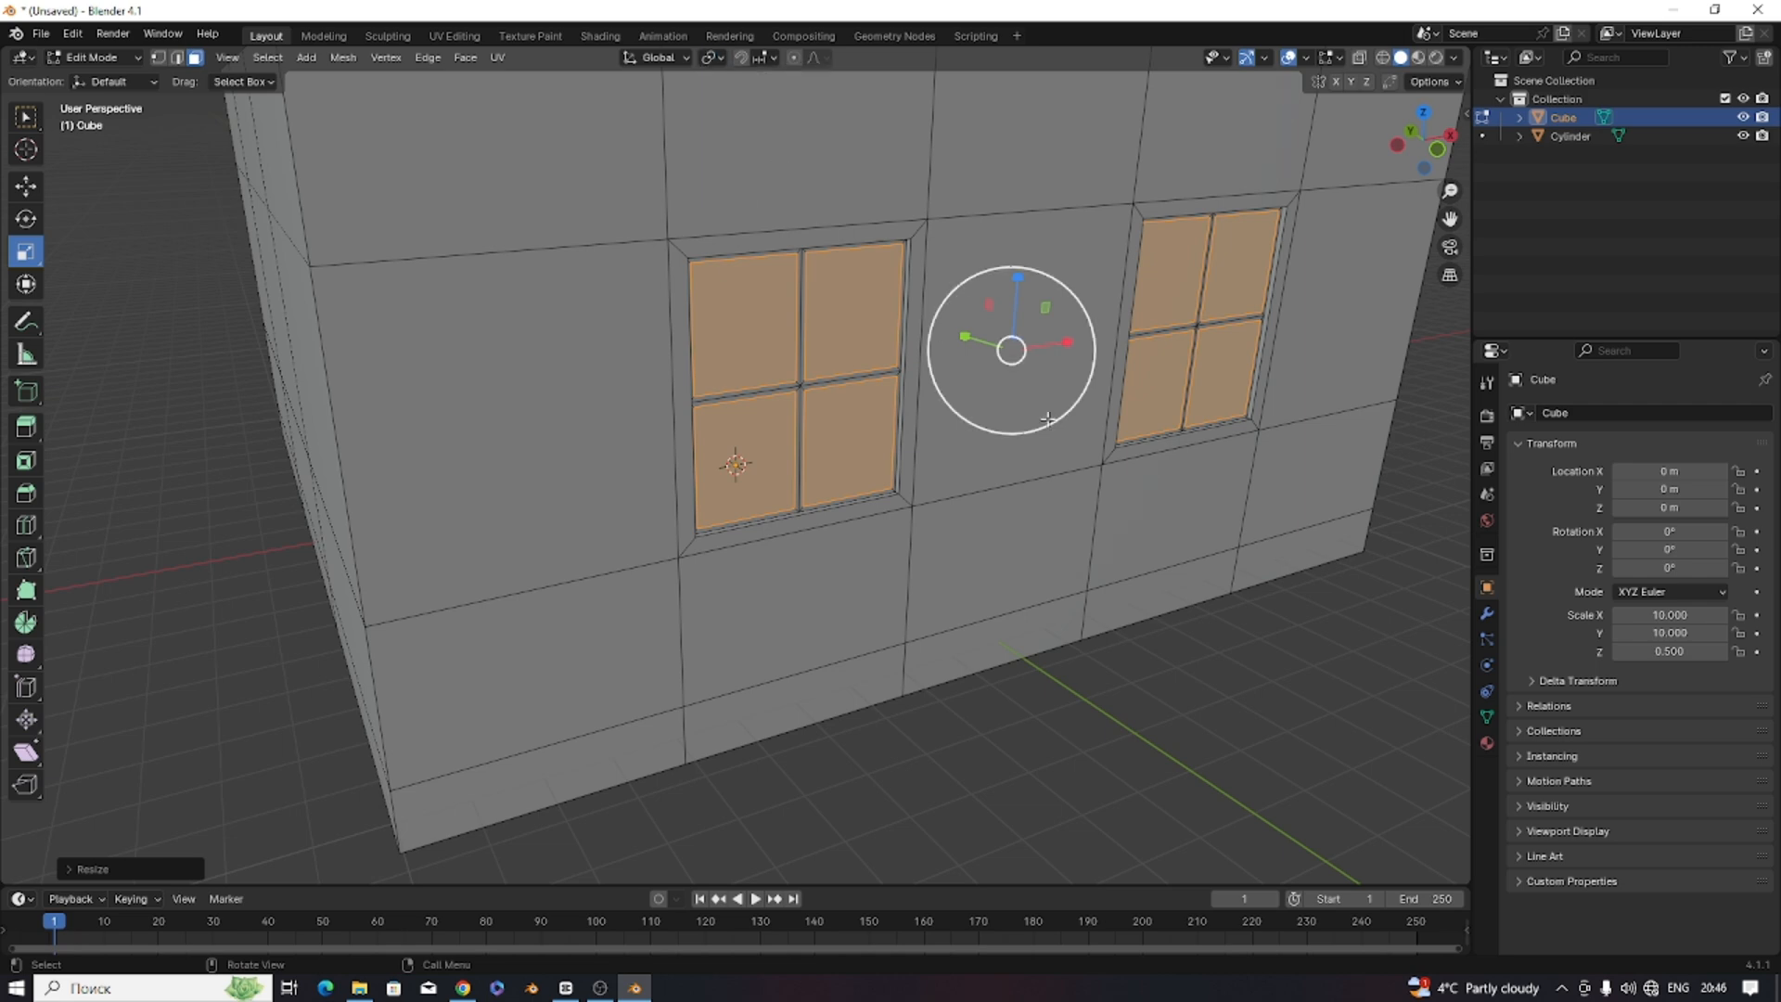
{"action": "middle_click_drag", "start_coordinate": [1160, 483], "coordinate": [1193, 488]}
{"action": "key", "text": "e"}
{"action": "right_click", "coordinate": [1193, 488]}
{"action": "key", "text": "s"}
{"action": "middle_click", "coordinate": [1253, 501]}
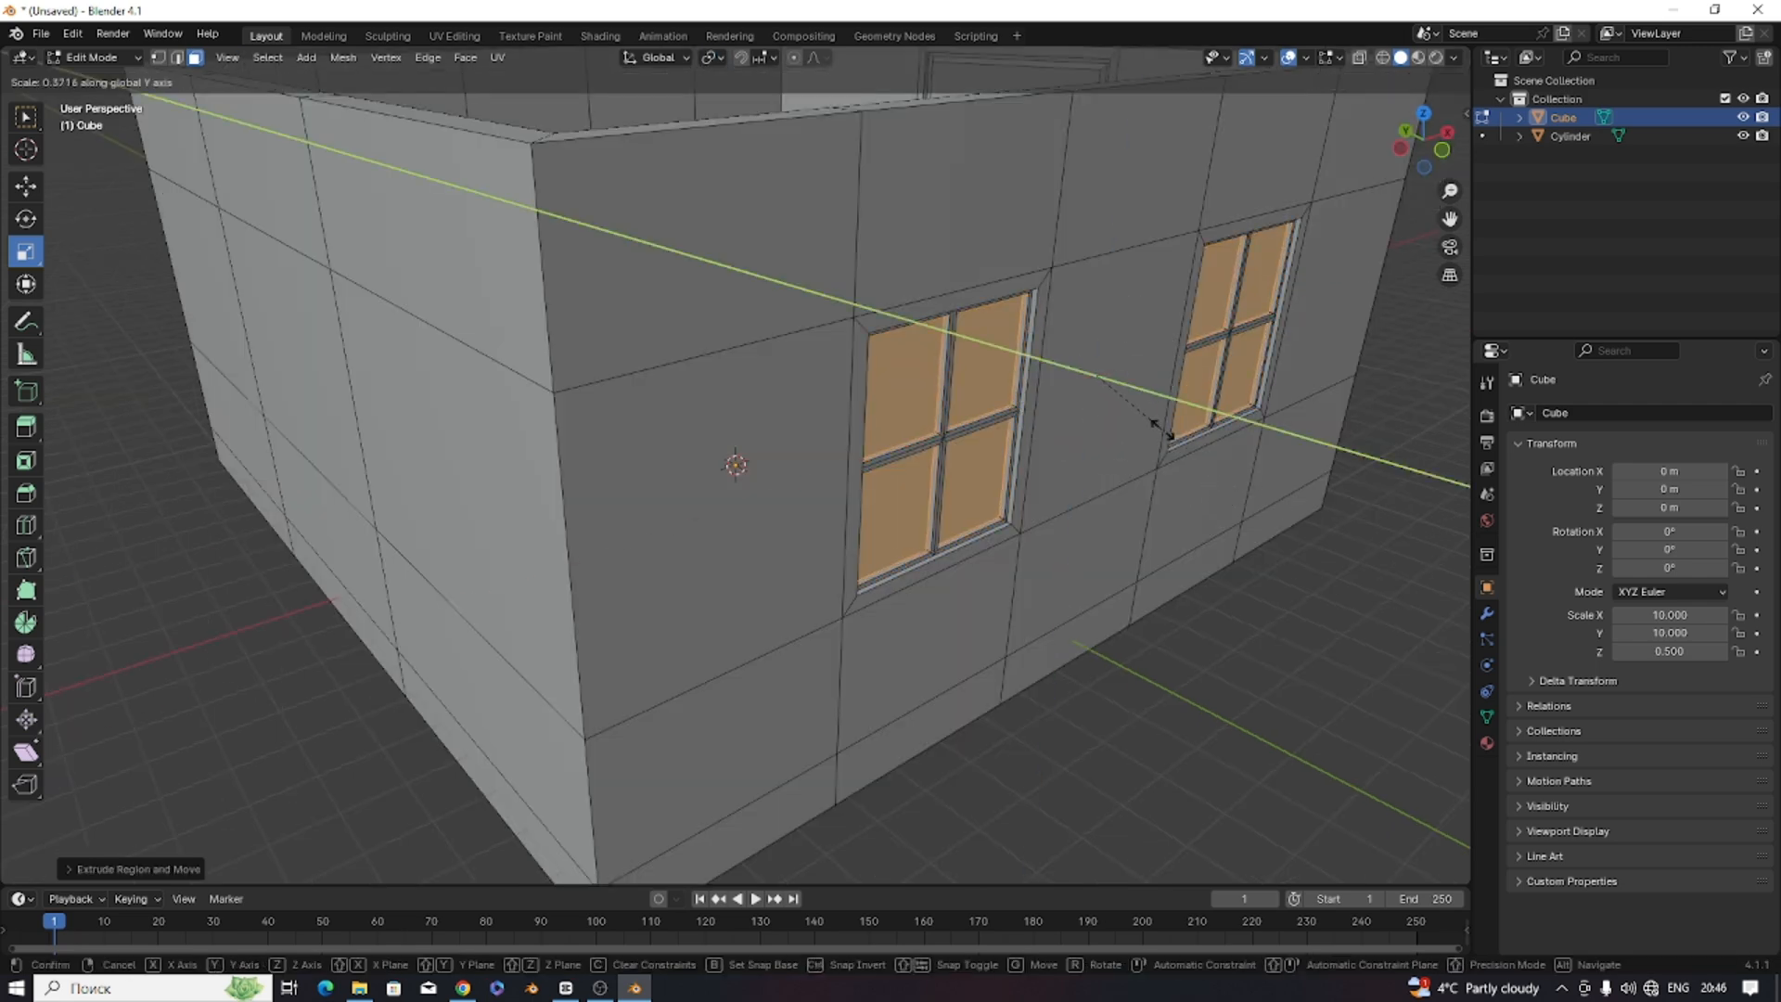
{"action": "left_click", "coordinate": [1160, 423]}
{"action": "key", "text": "Tab"}
{"action": "scroll", "coordinate": [1147, 423], "scroll_direction": "down", "scroll_amount": 2}
{"action": "mouse_move", "coordinate": [1146, 423]}
{"action": "middle_mouse_down"}
{"action": "mouse_move", "coordinate": [1122, 421]}
{"action": "mouse_move", "coordinate": [1141, 429]}
{"action": "middle_mouse_up"}
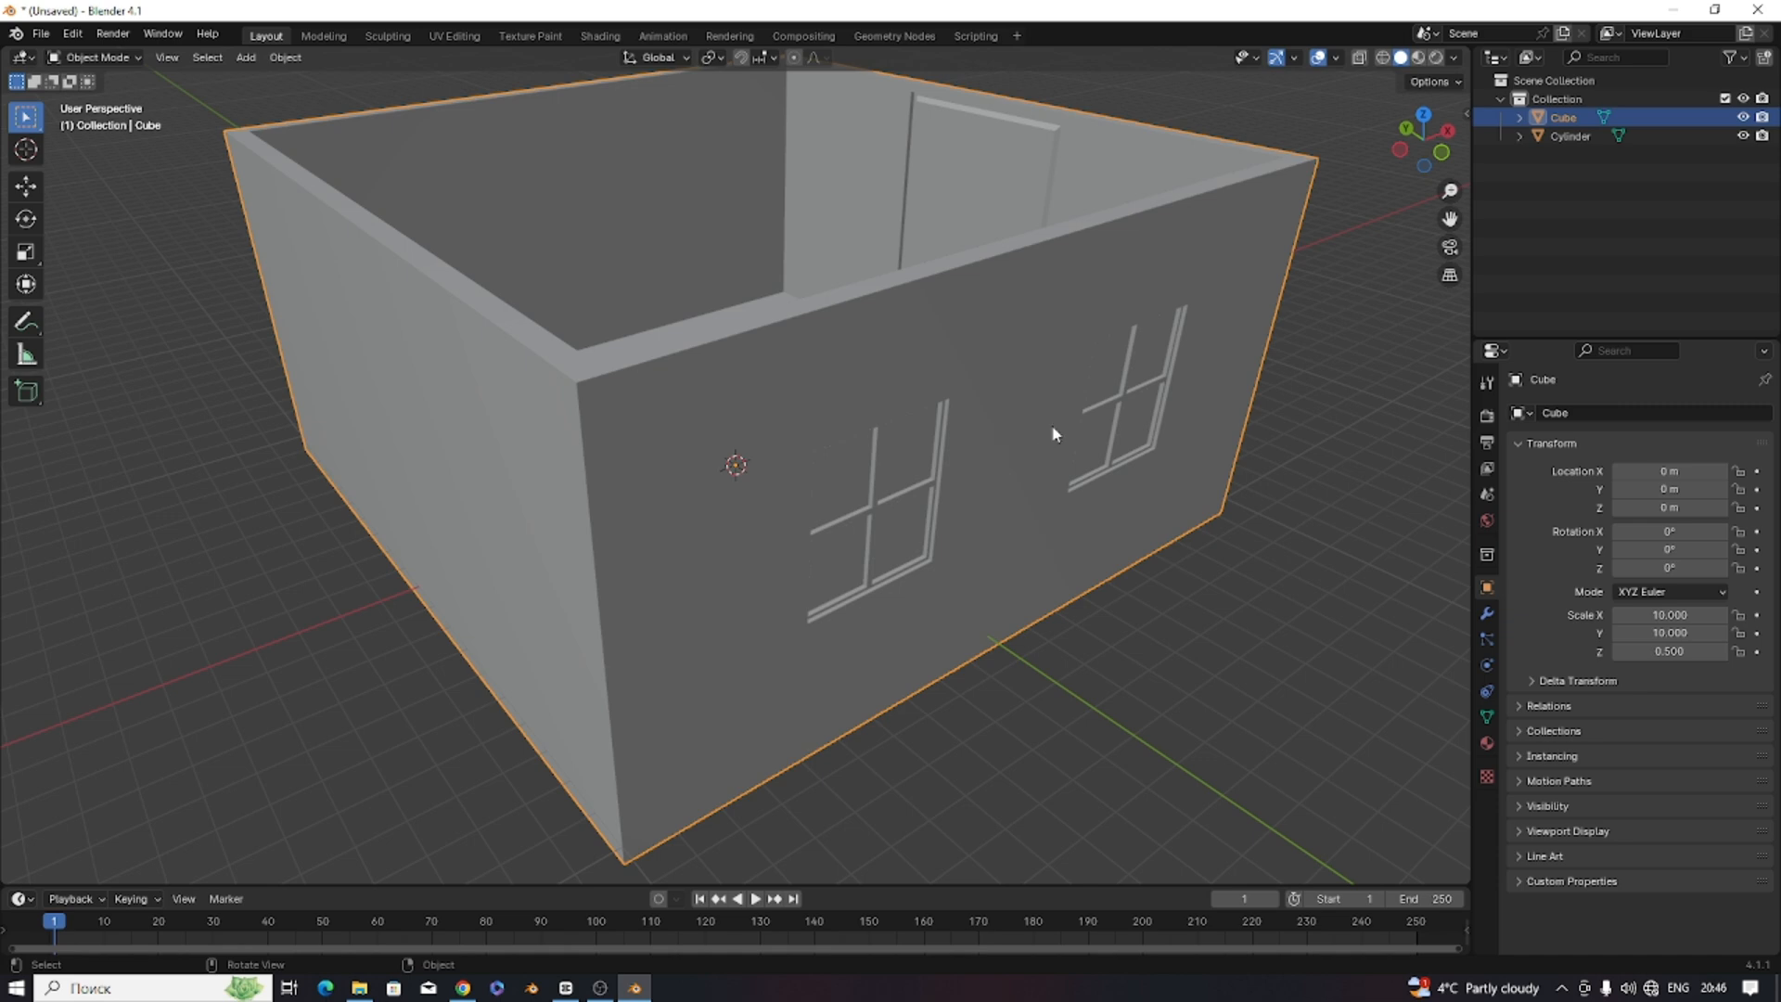
Enable Cavity in the viewport shading with Ridge at 2.000, keeping Studio lighting.
{"action": "left_click", "coordinate": [1455, 60]}
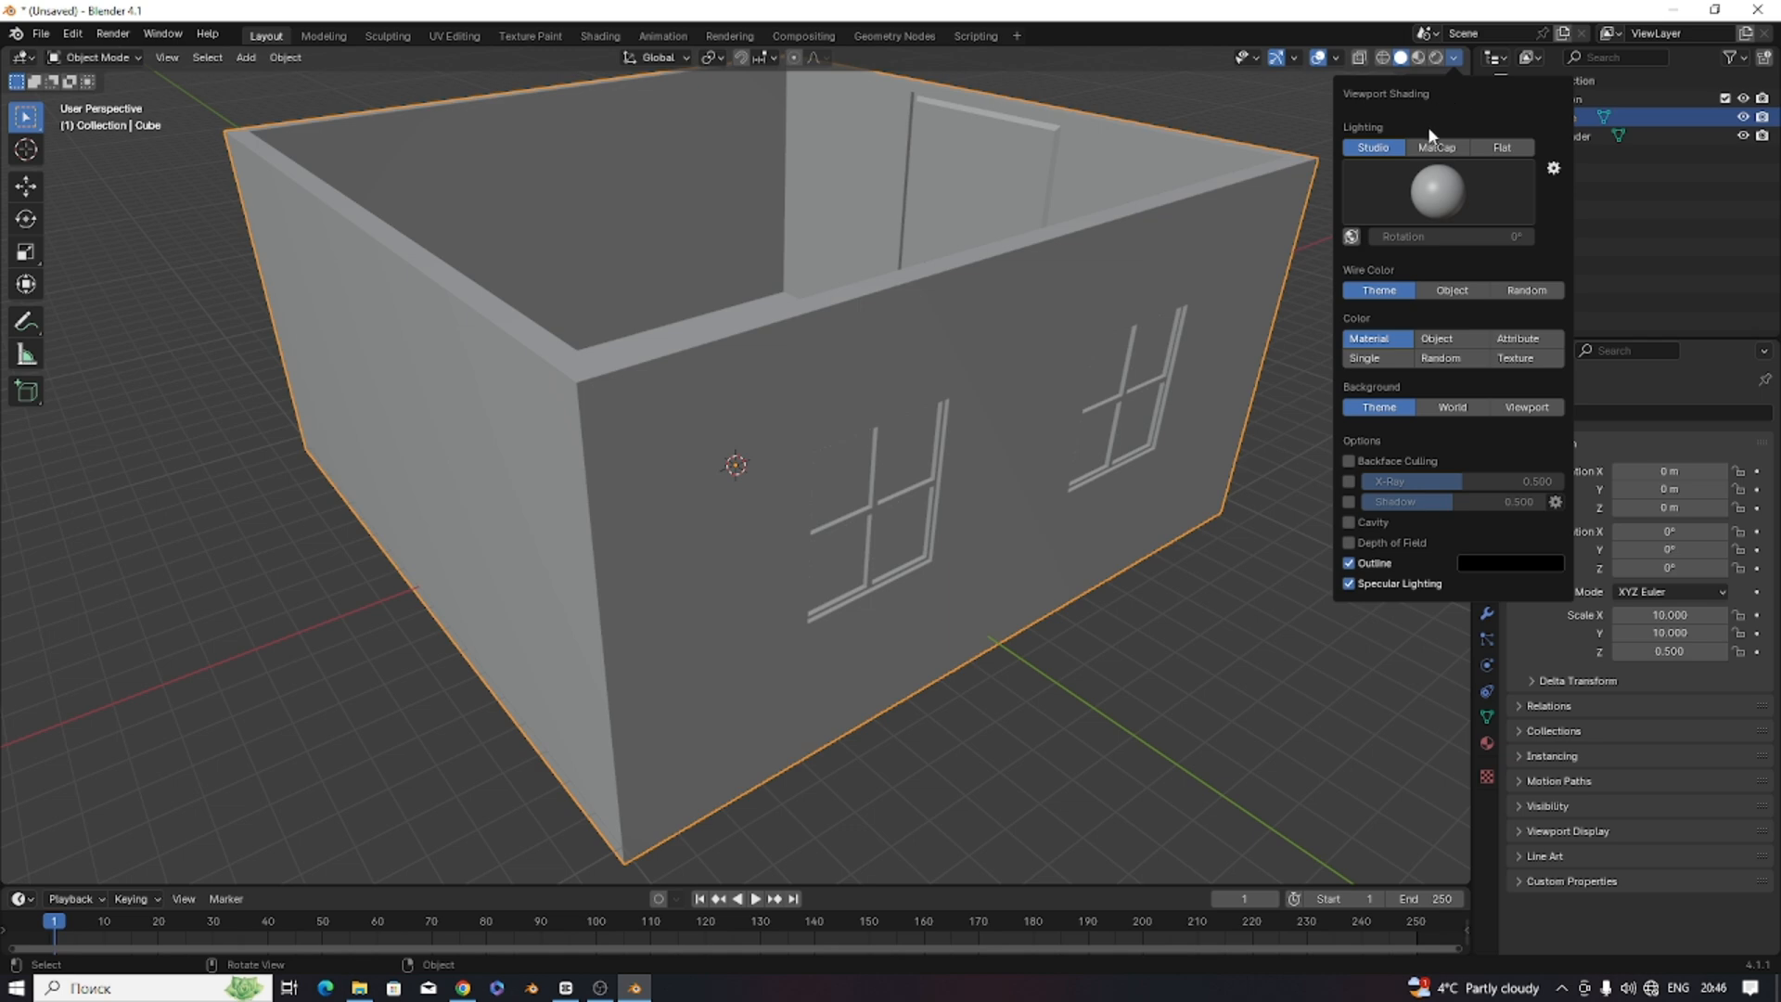
{"action": "left_click", "coordinate": [1420, 149]}
{"action": "left_click", "coordinate": [1374, 149]}
{"action": "left_click", "coordinate": [1350, 523]}
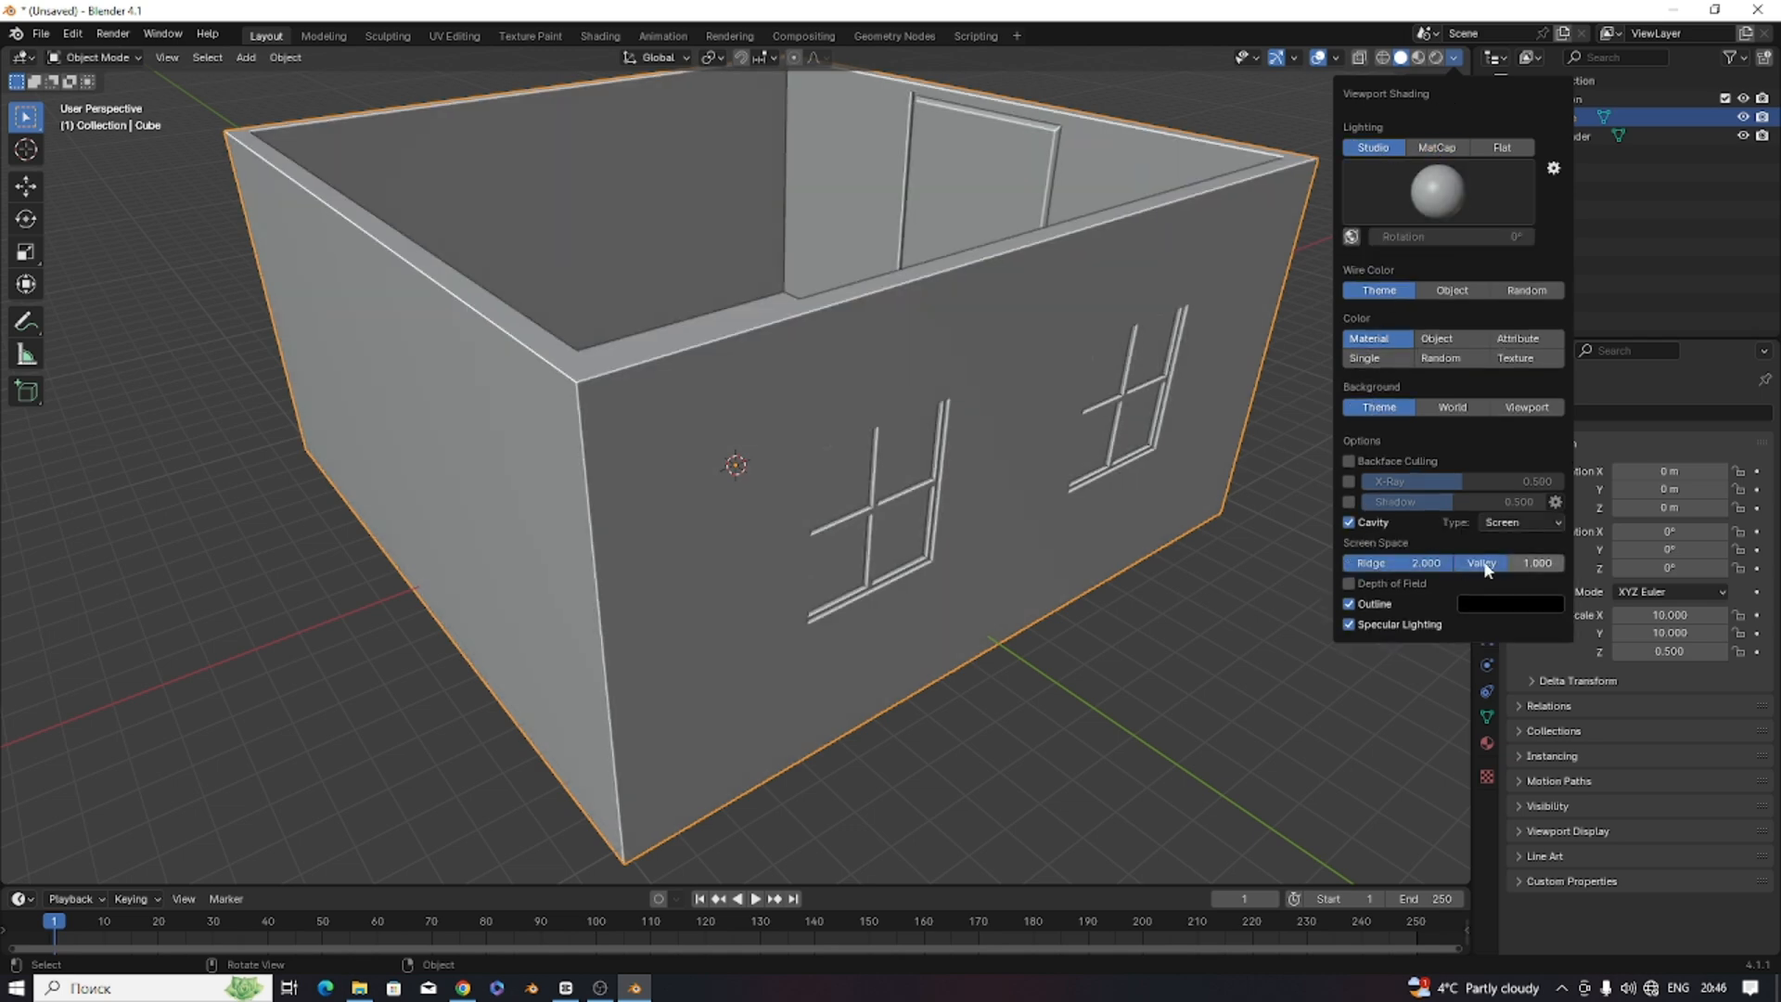
{"action": "left_click", "coordinate": [1454, 58]}
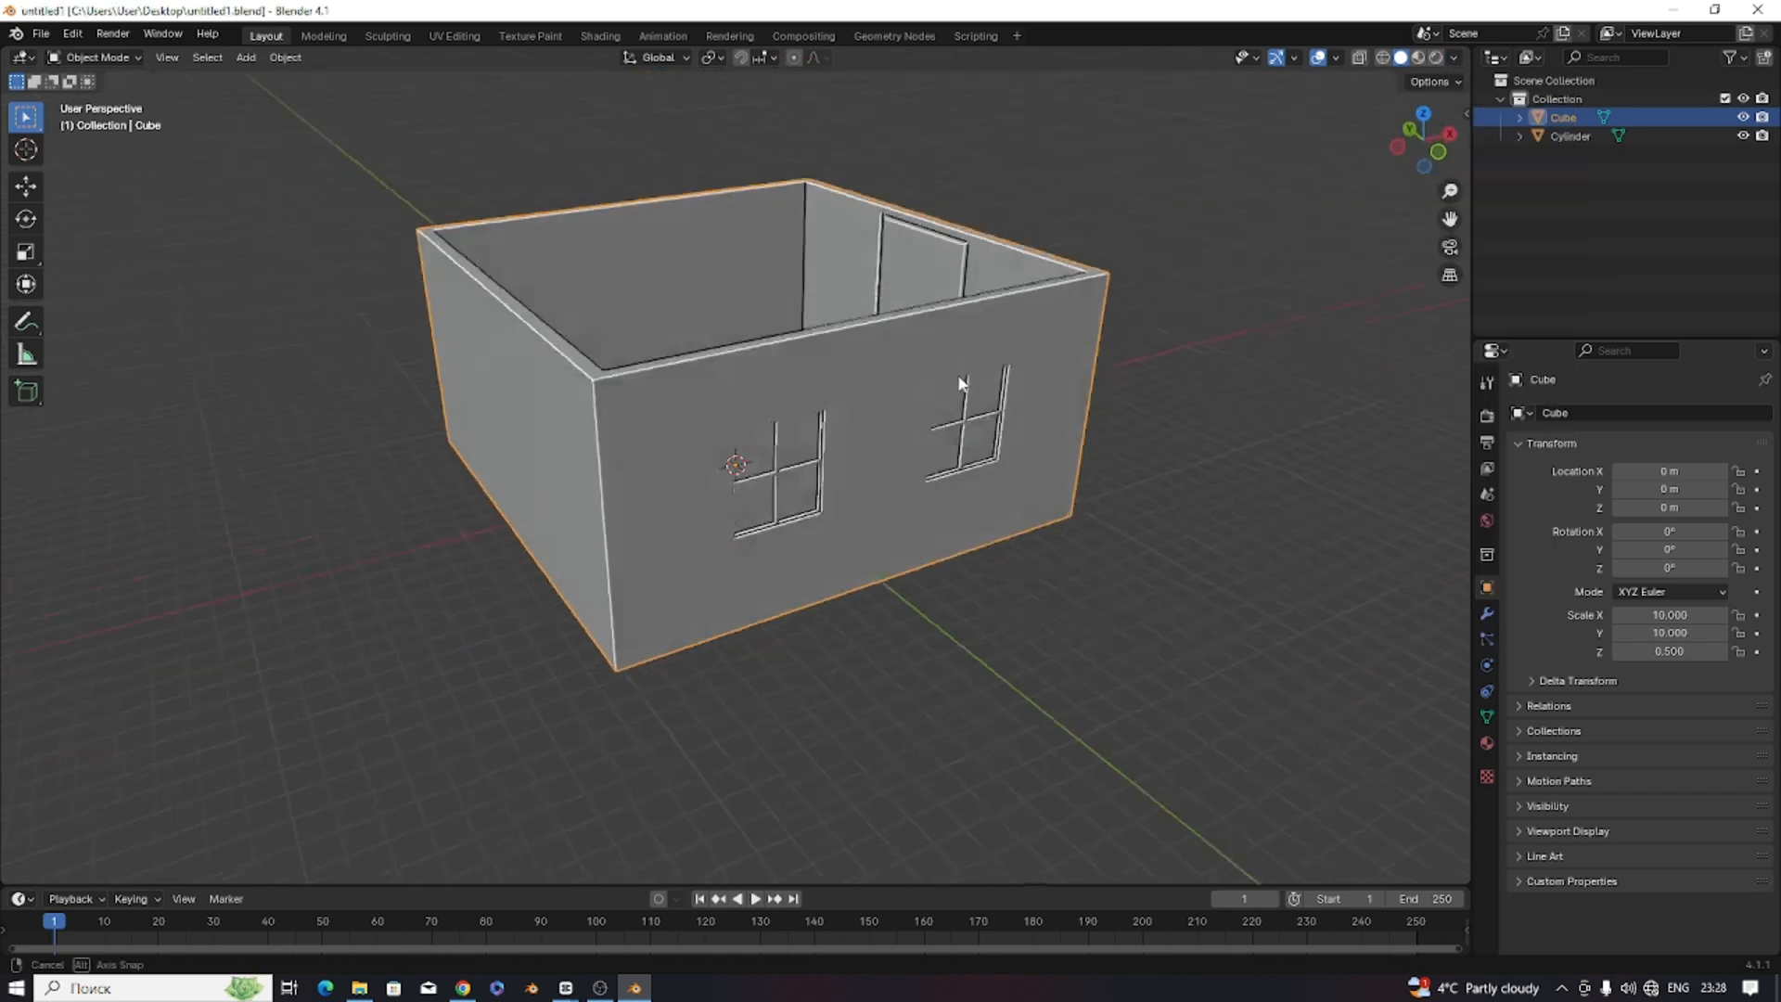
Add a mesh plane and raise it along Z by about 11.19 m, above the building's walls.
{"action": "middle_click_drag", "start_coordinate": [958, 386], "coordinate": [792, 427]}
{"action": "scroll", "coordinate": [890, 409], "scroll_direction": "down", "scroll_amount": 2}
{"action": "left_click", "coordinate": [246, 56]}
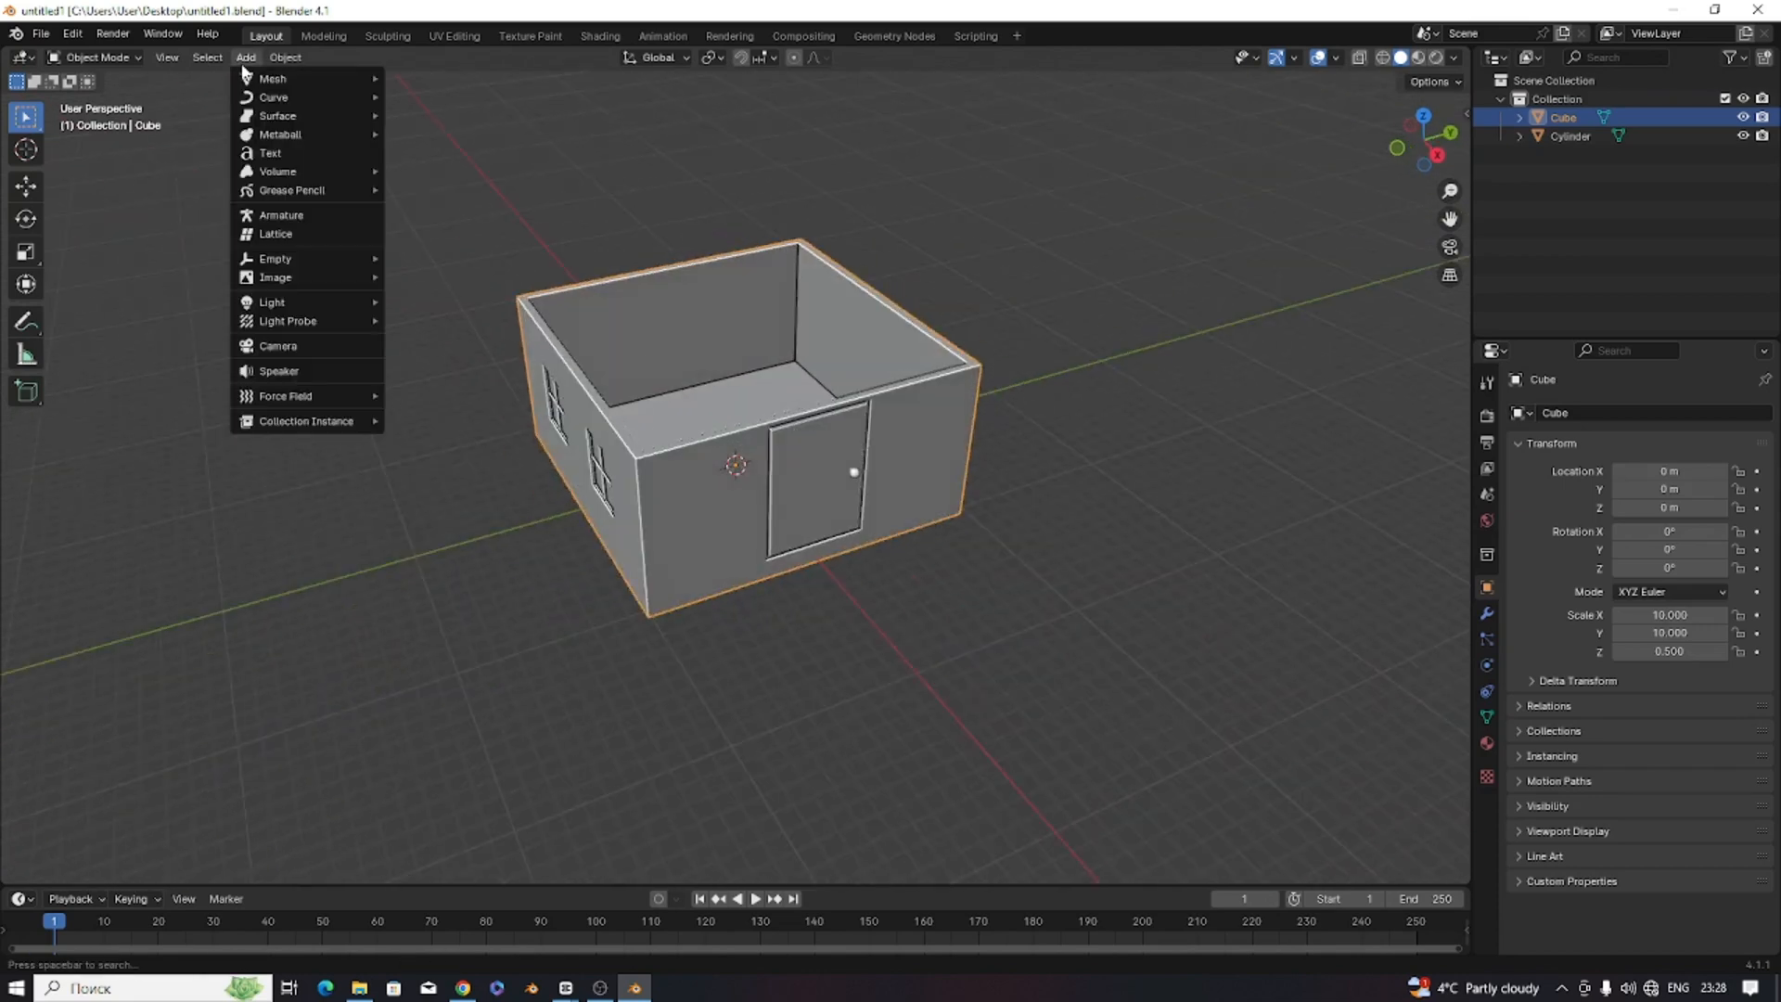
{"action": "mouse_move", "coordinate": [265, 74]}
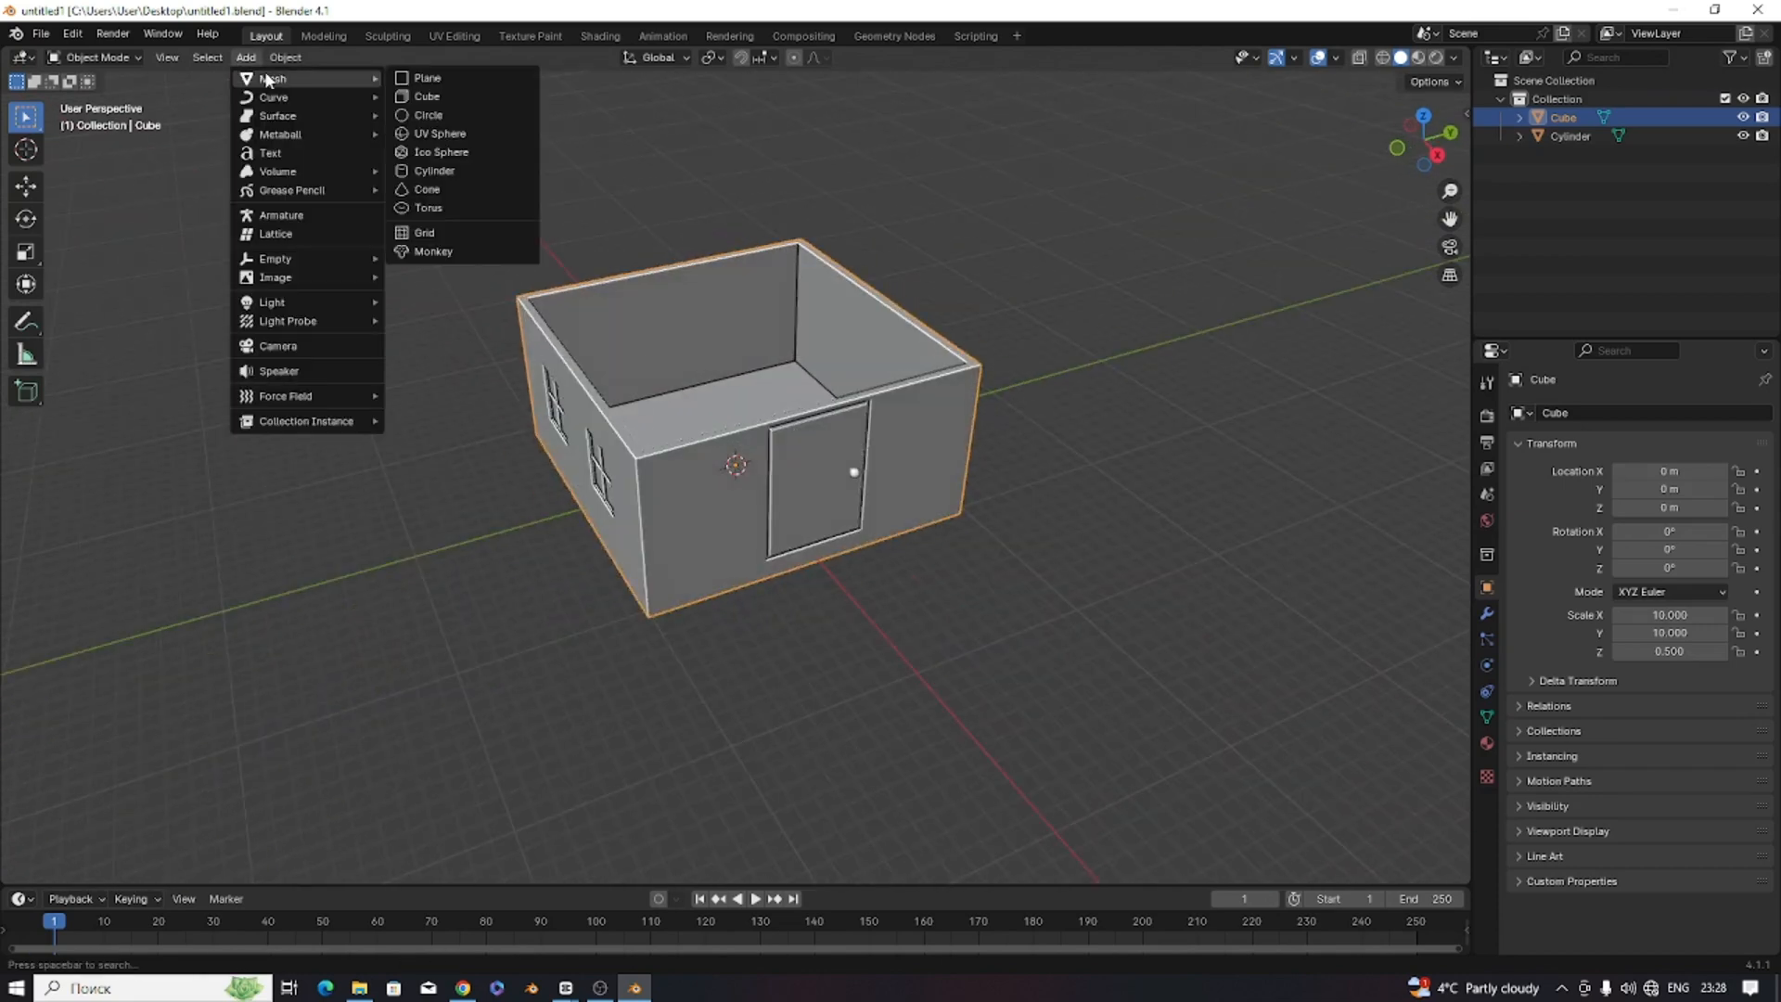
{"action": "left_click", "coordinate": [427, 78]}
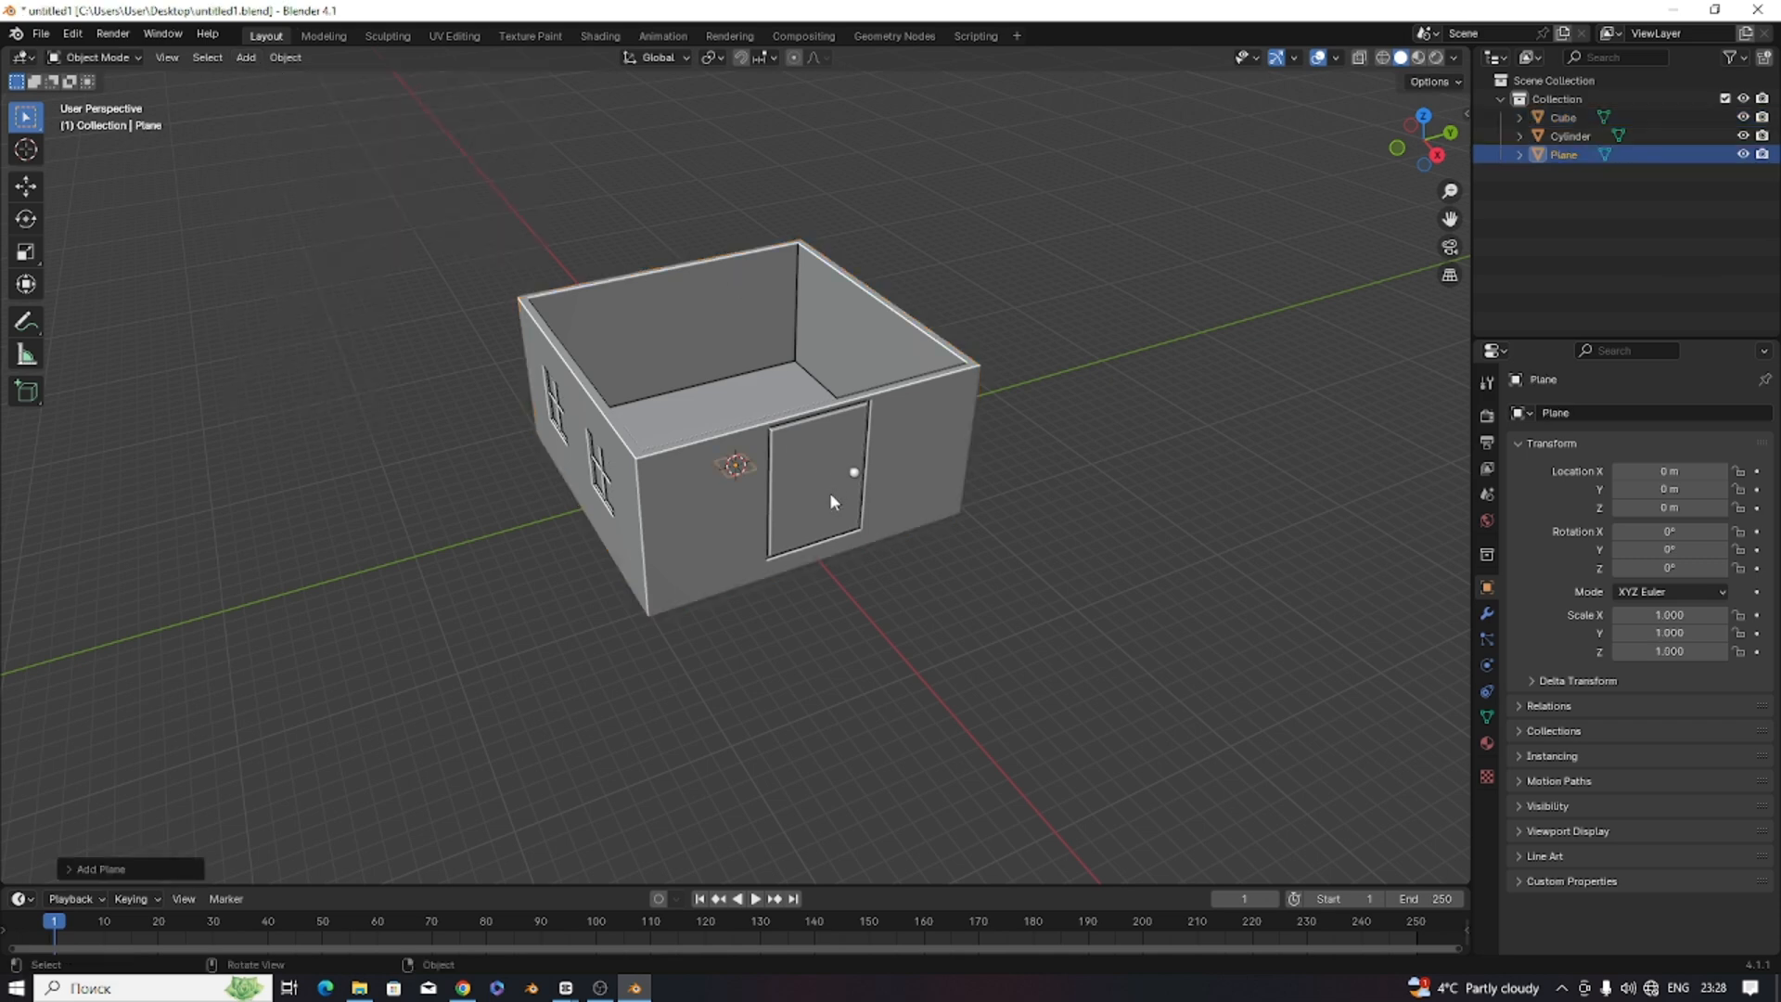
{"action": "key", "text": "g"}
{"action": "key", "text": "z"}
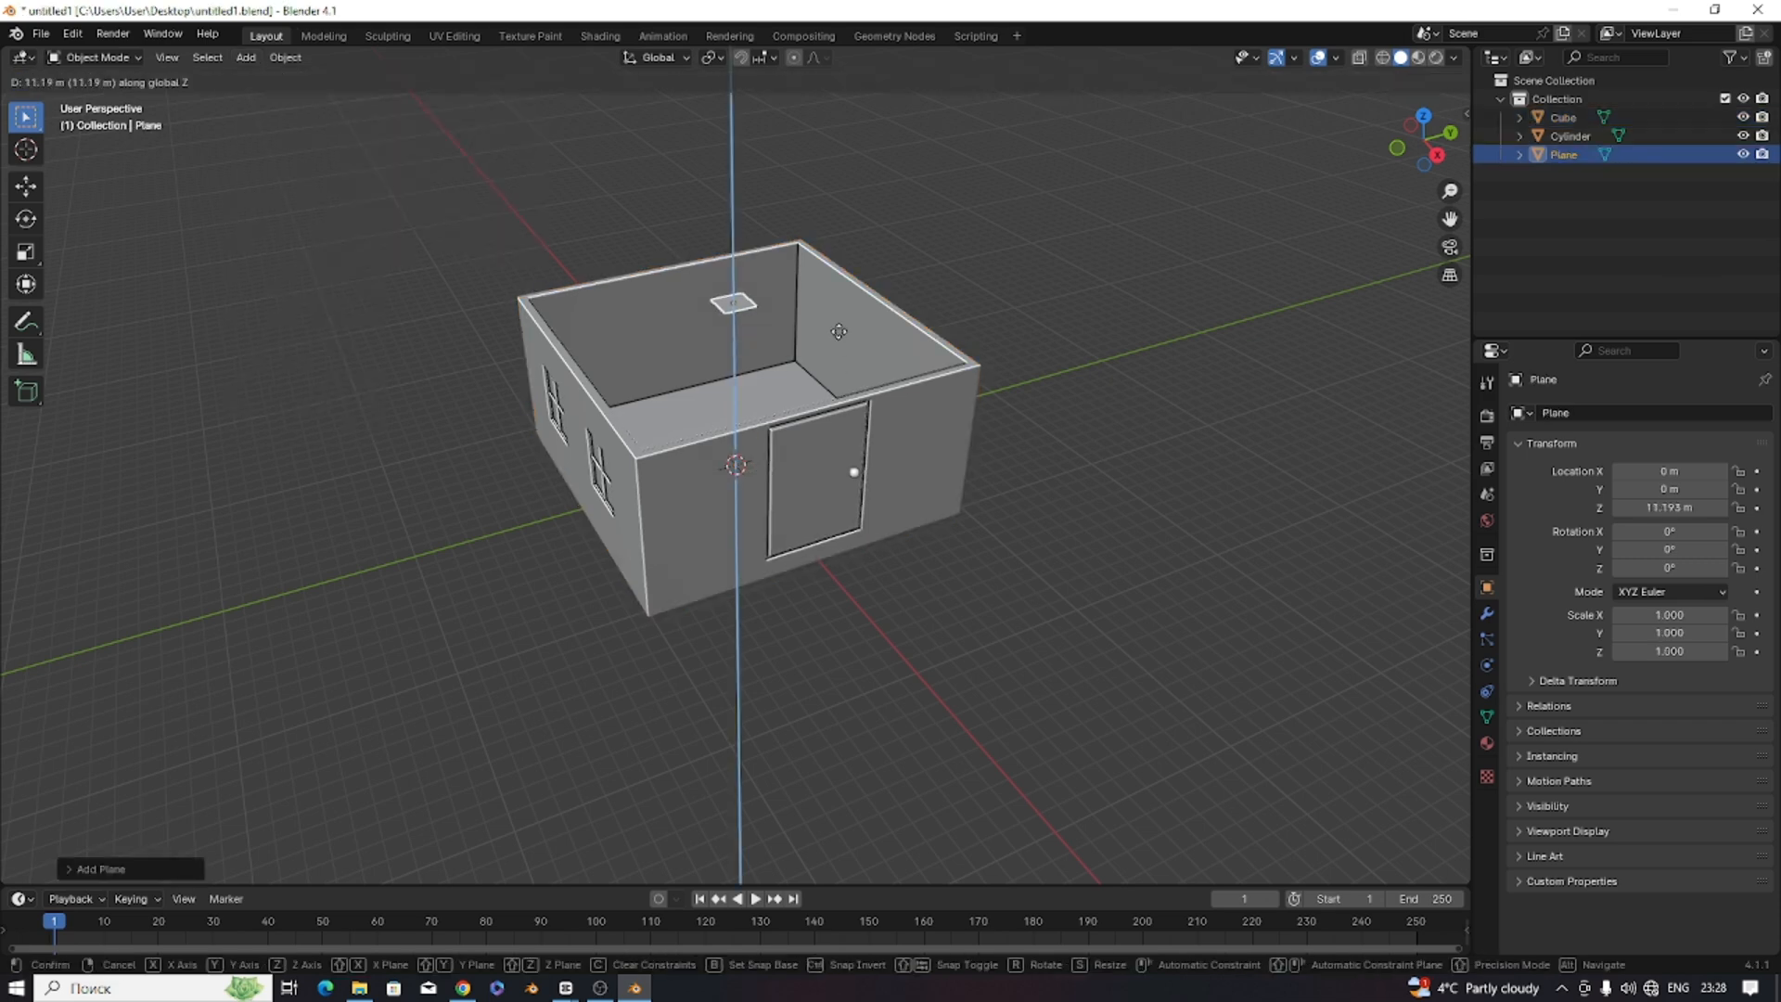
{"action": "left_click", "coordinate": [839, 331]}
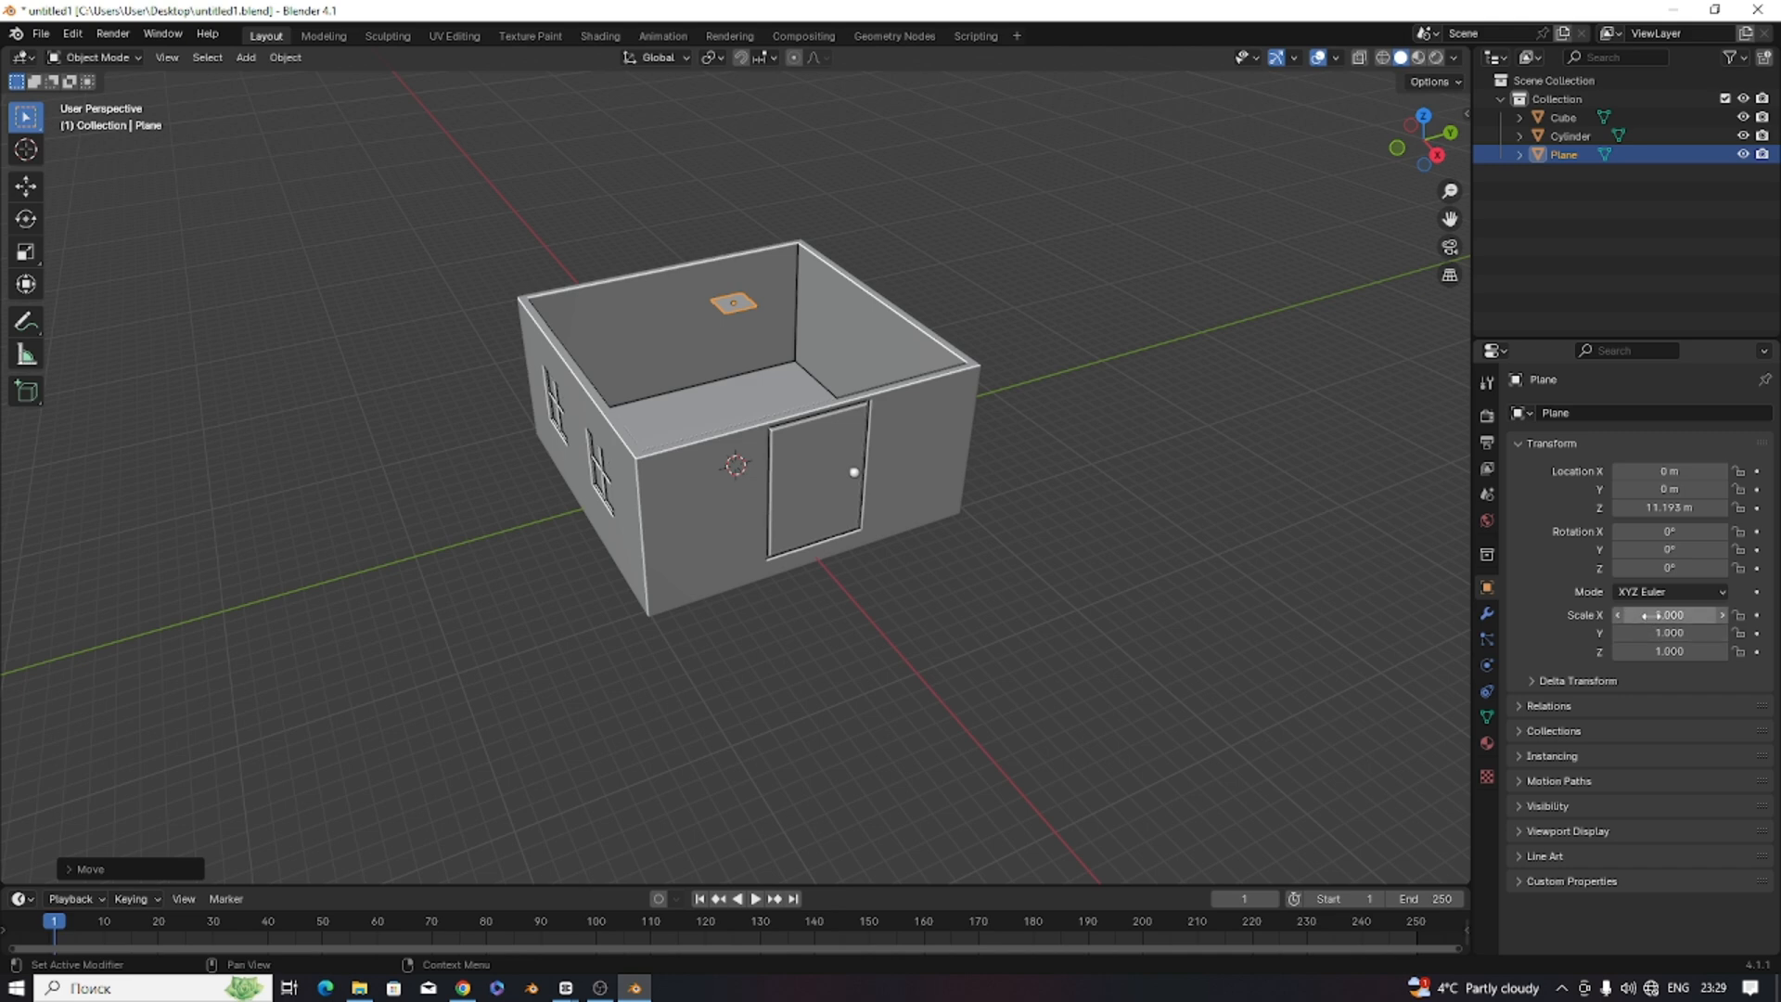
Set the plane's X and Y scale to 10.
{"action": "left_click_drag", "start_coordinate": [1653, 614], "coordinate": [1653, 633]}
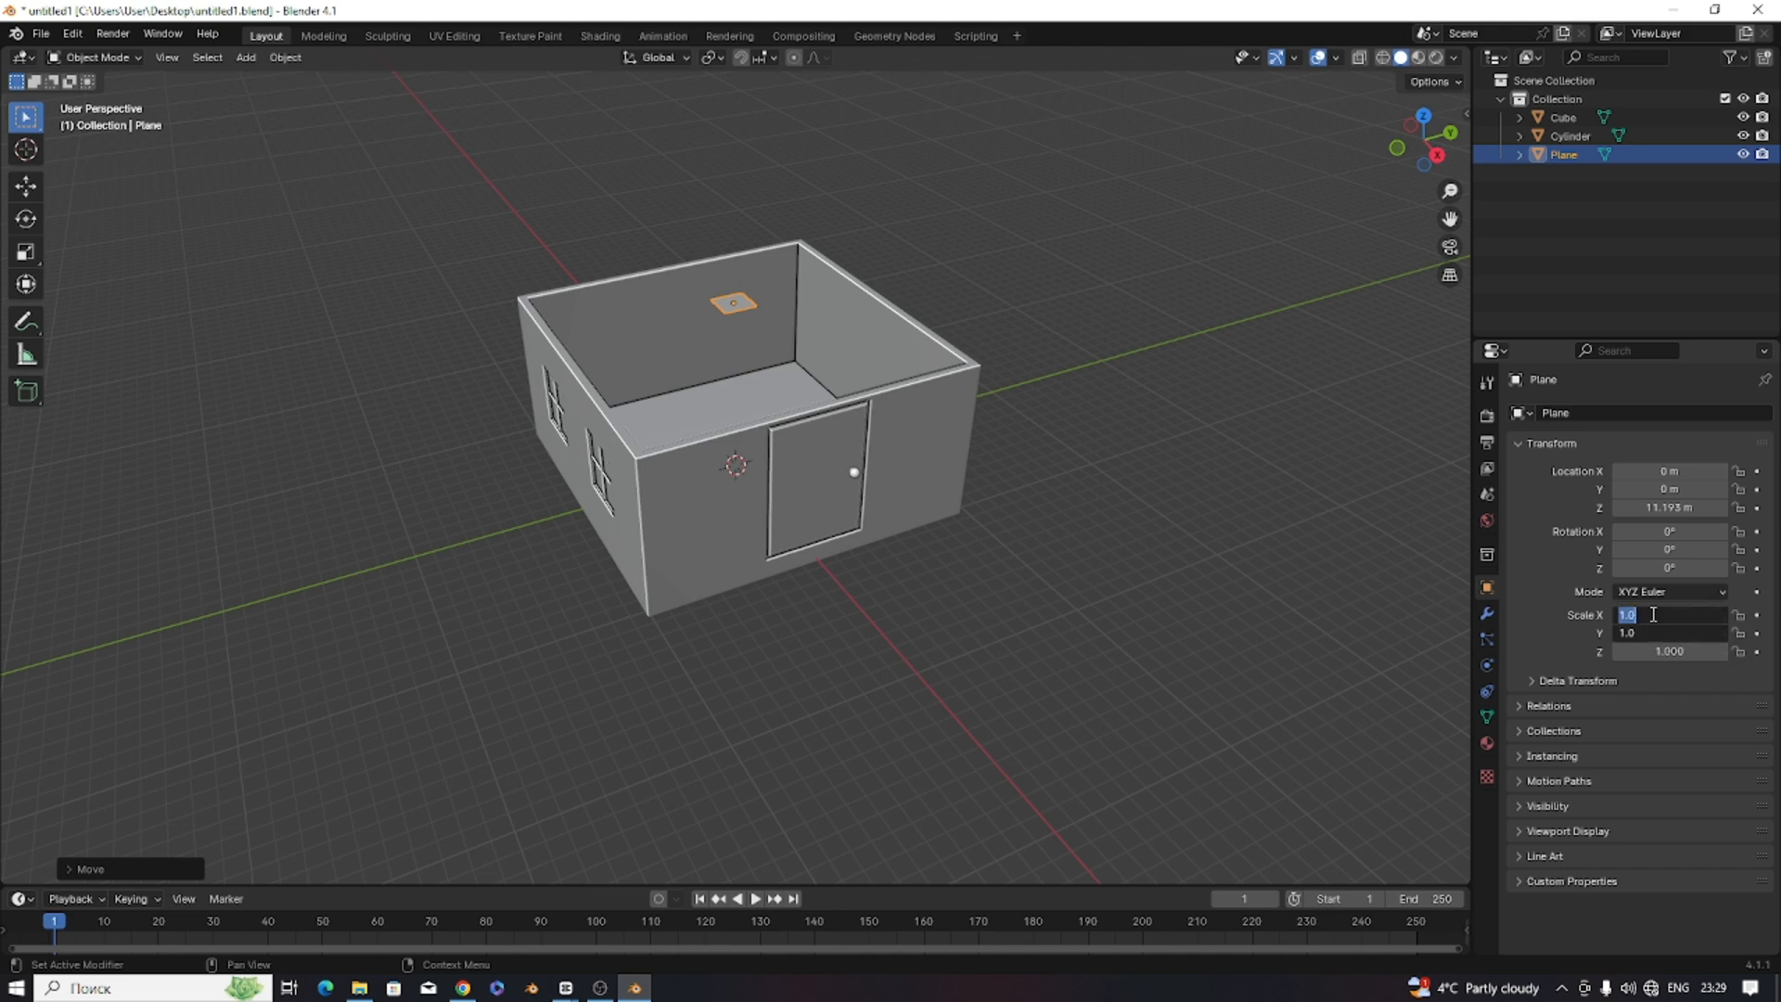
{"action": "type", "text": "10"}
{"action": "key", "text": "Return"}
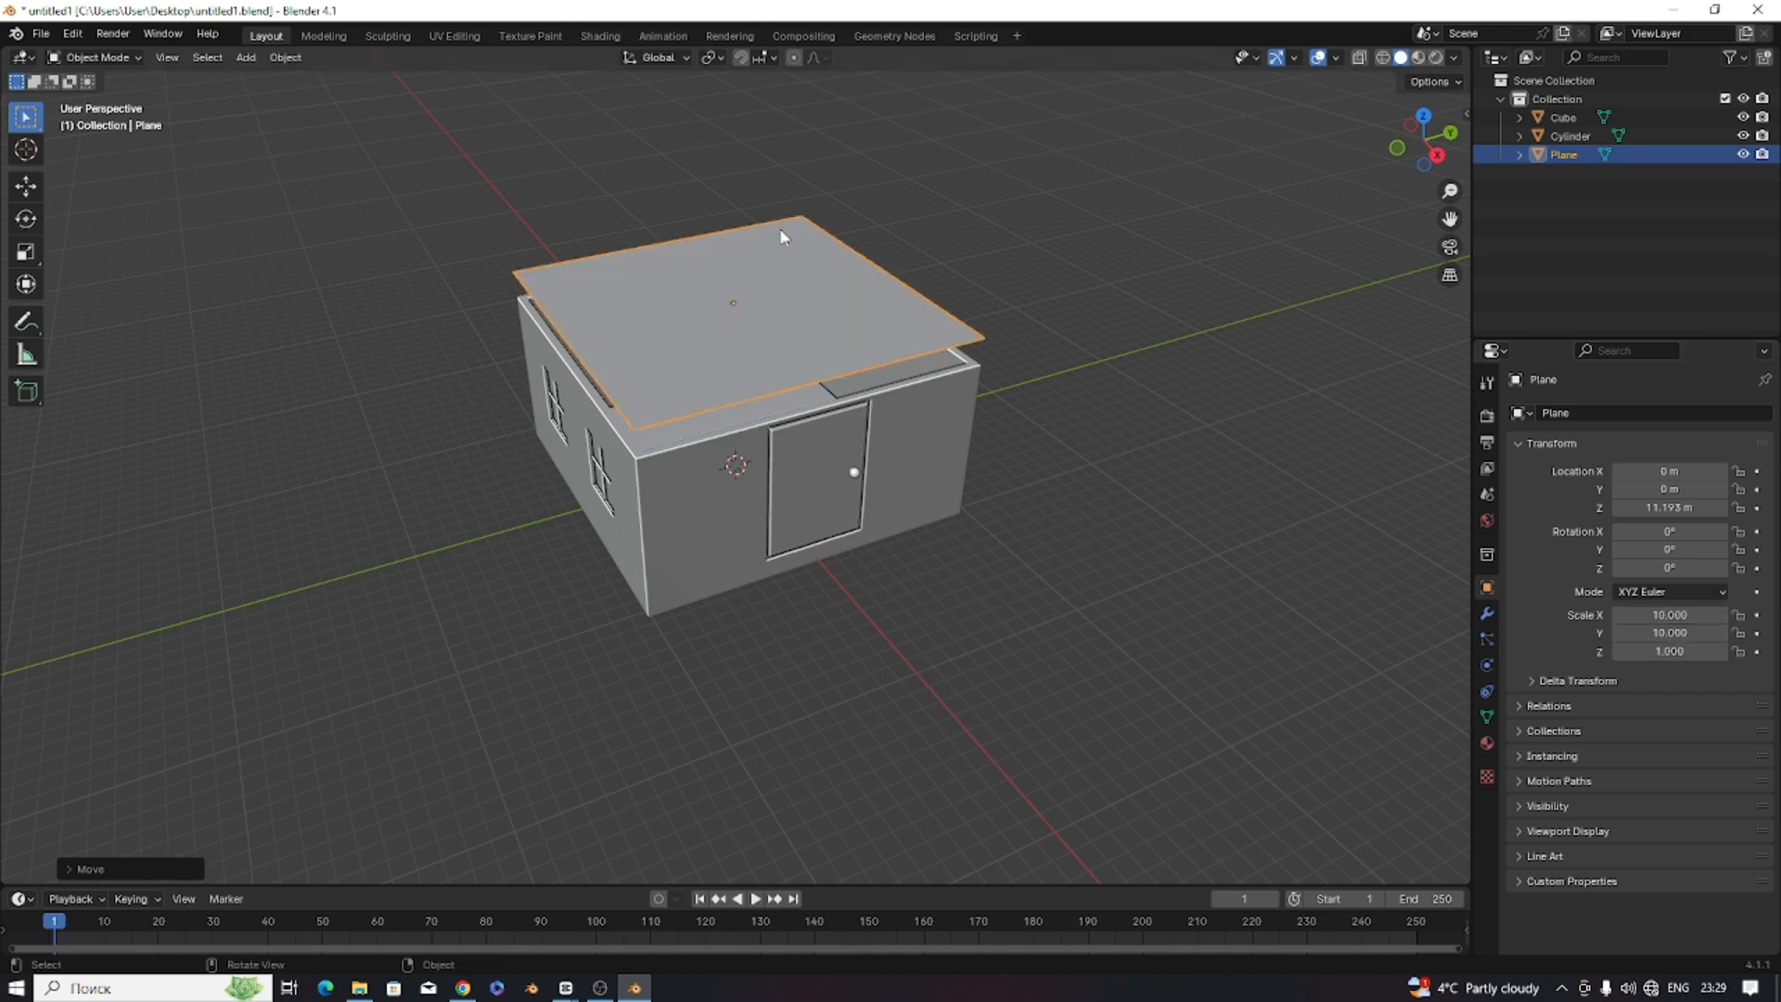
Add a centred loop cut across the plane in line with the door and raise it along Z into a roof ridge.
{"action": "middle_click_drag", "start_coordinate": [781, 237], "coordinate": [747, 423]}
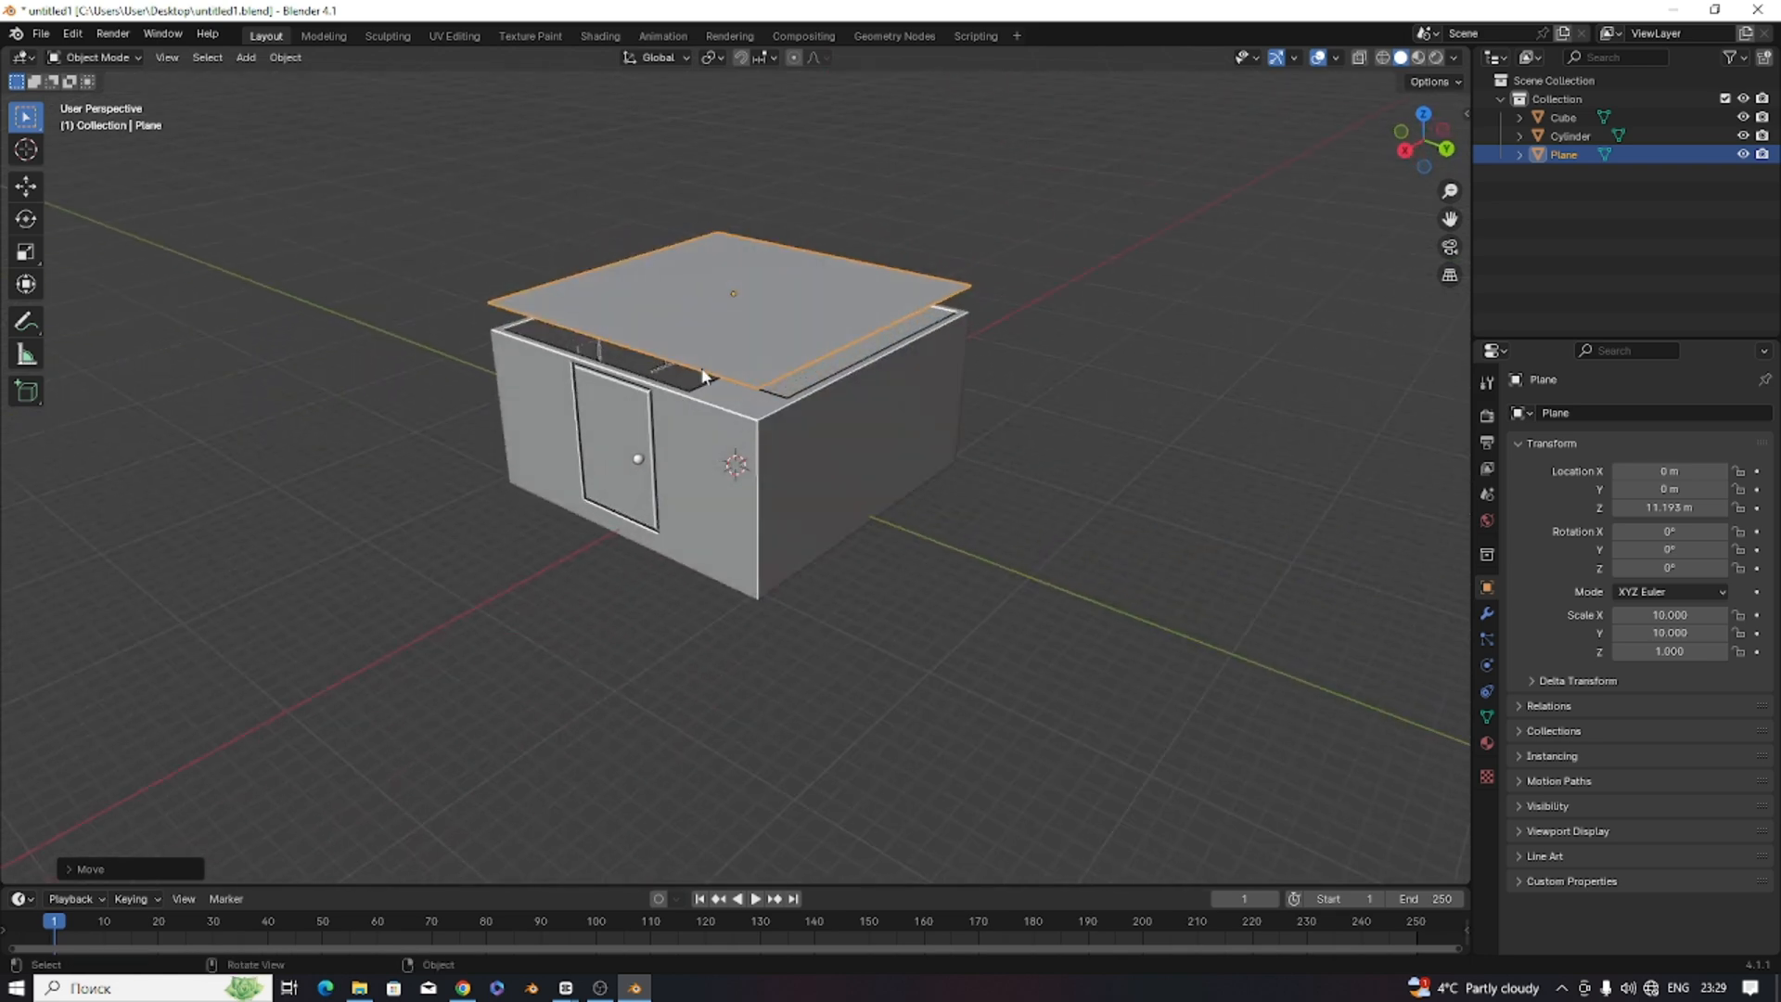
{"action": "key", "text": "Tab"}
{"action": "key", "text": "ctrl+r"}
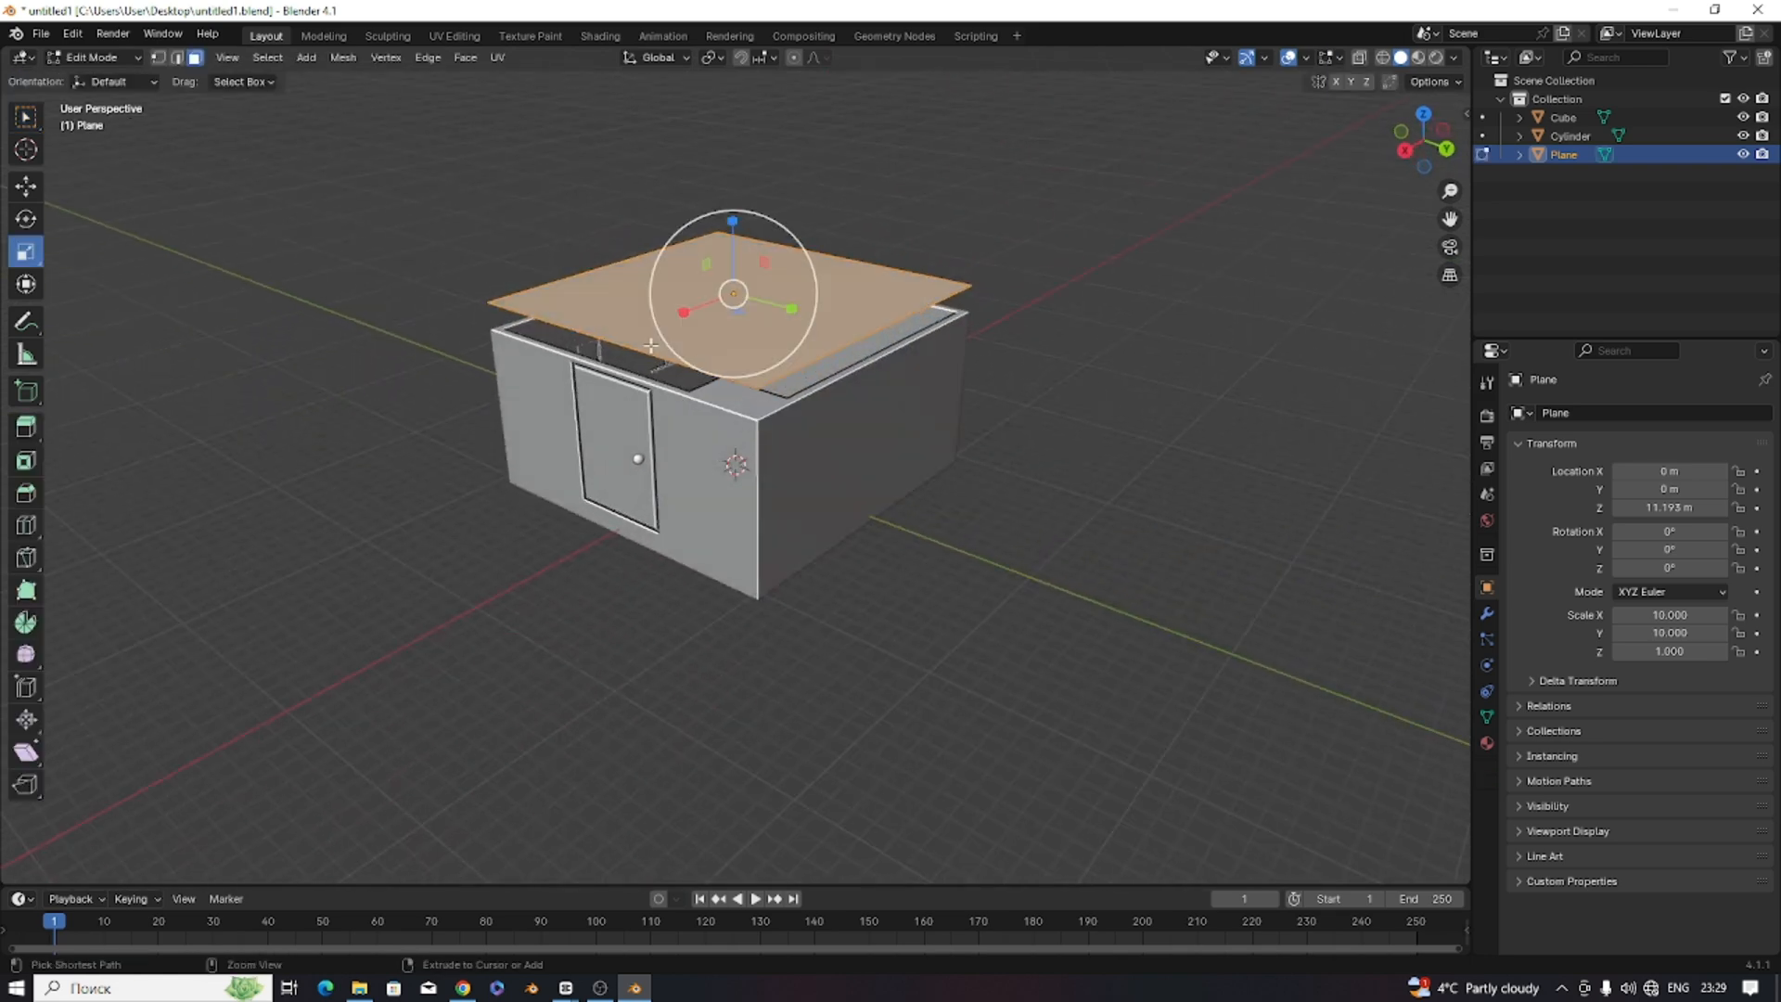
{"action": "left_click", "coordinate": [651, 345]}
{"action": "right_click", "coordinate": [651, 345]}
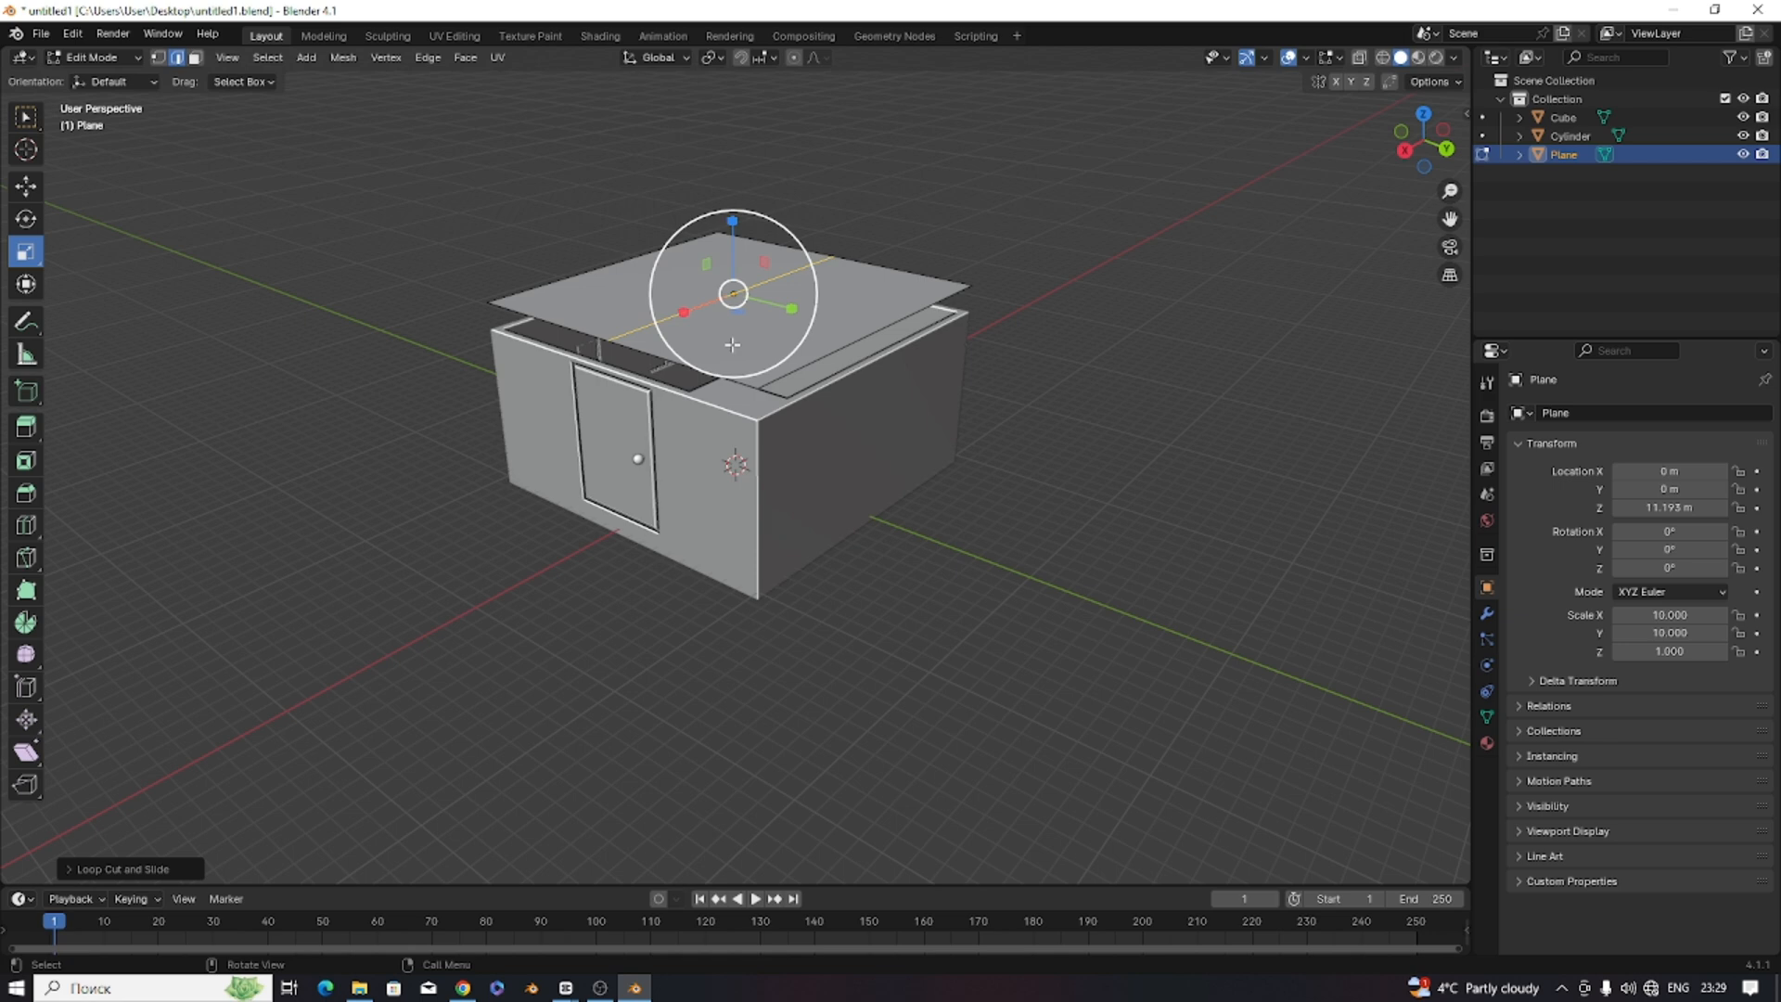
{"action": "key", "text": "g"}
{"action": "key", "text": "z"}
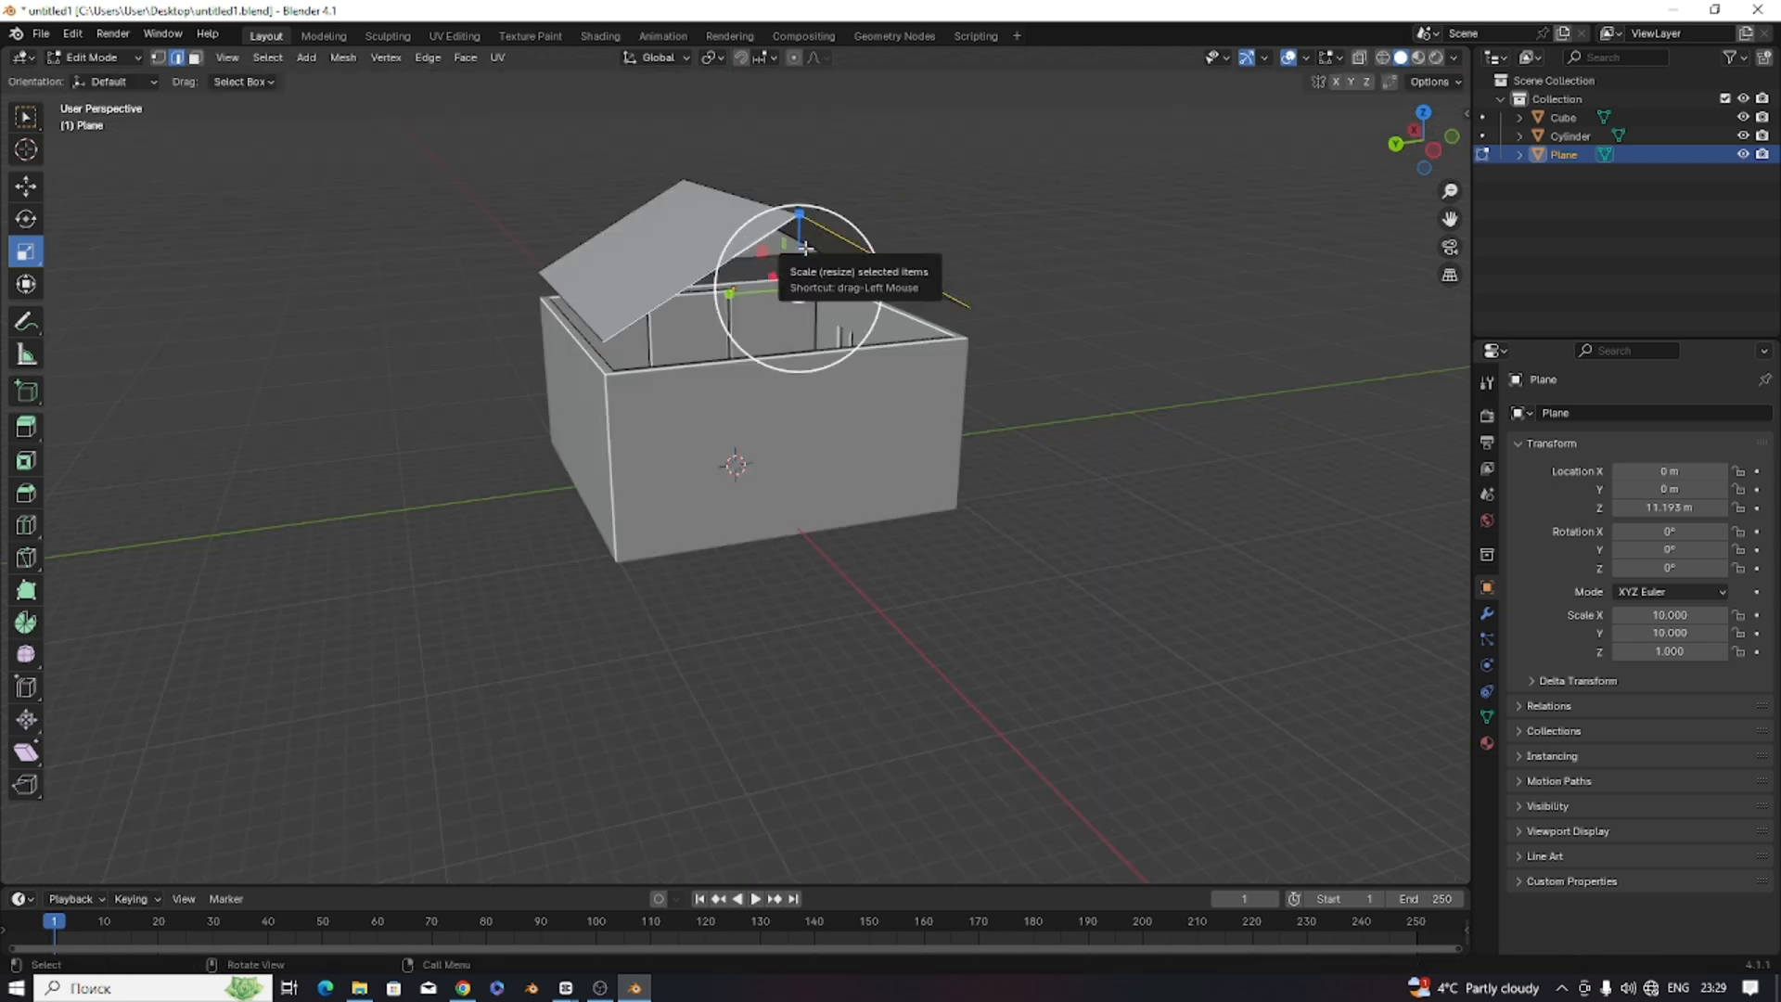
Fill the roof's open gable with a face, lower the roof along Z onto the walls at about 9.74 m, and deselect it.
{"action": "key", "text": "f"}
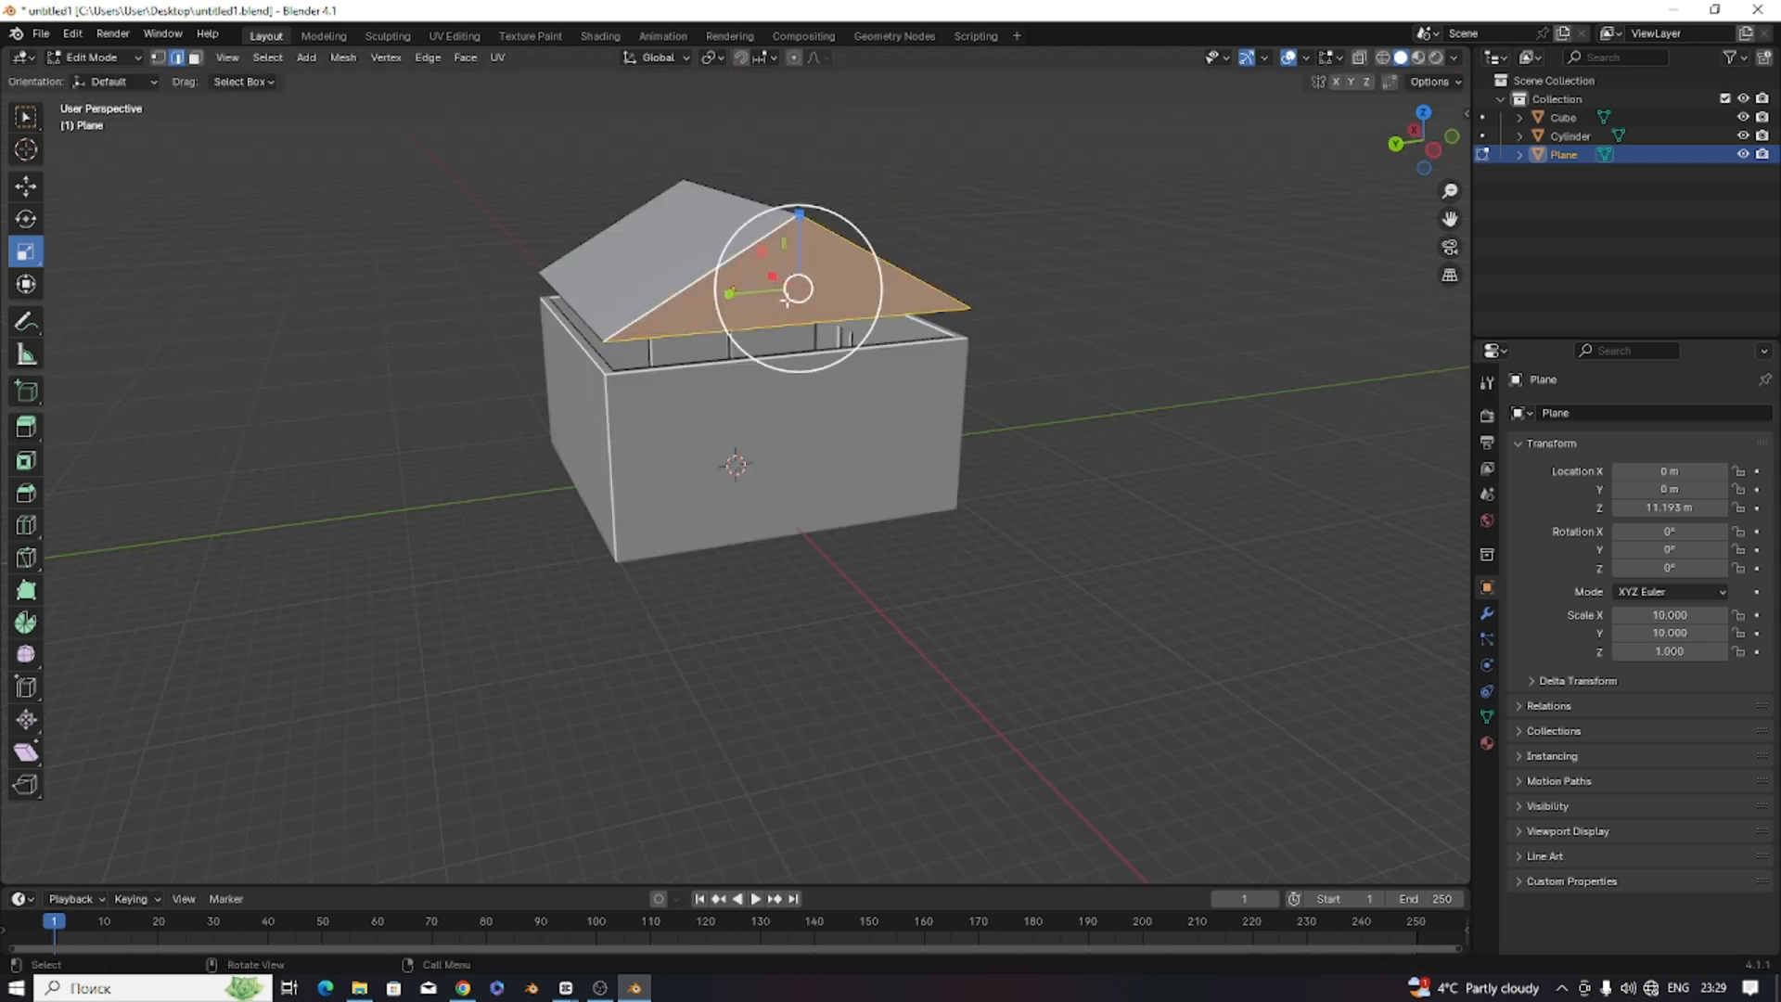
{"action": "key", "text": "Tab"}
{"action": "middle_click_drag", "start_coordinate": [787, 300], "coordinate": [884, 303]}
{"action": "key", "text": "g"}
{"action": "key", "text": "z"}
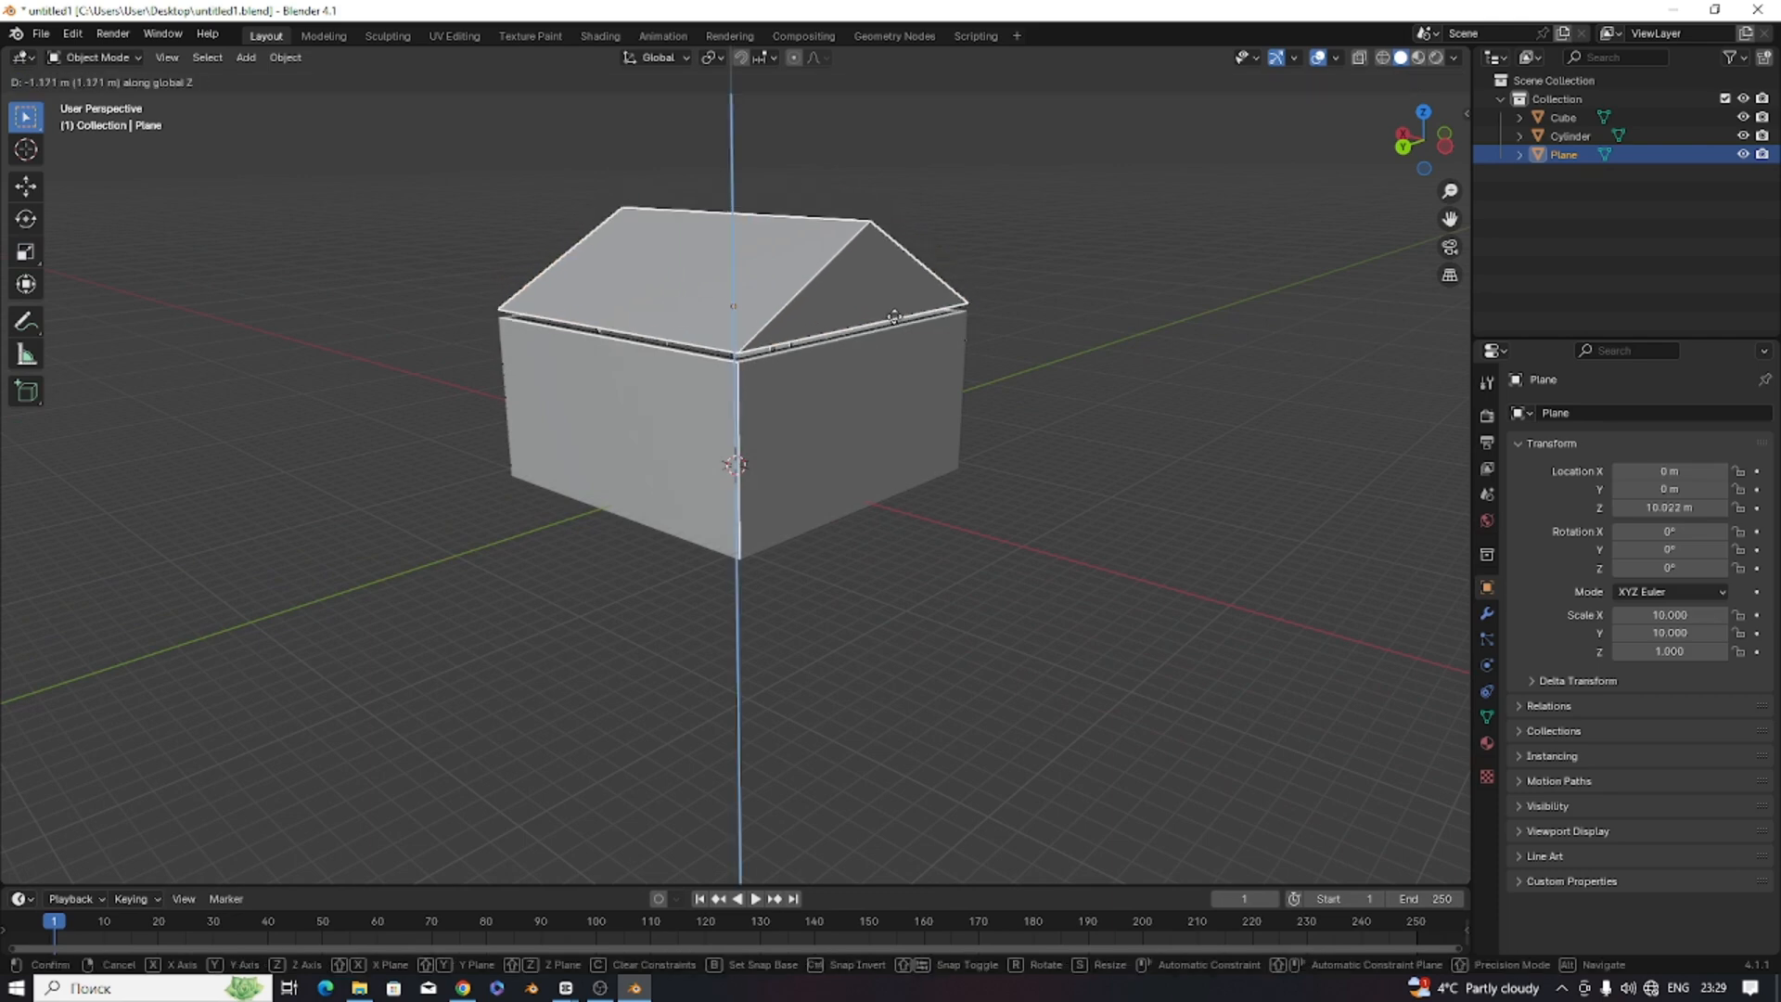
{"action": "left_click", "coordinate": [895, 329]}
{"action": "middle_click_drag", "start_coordinate": [593, 362], "coordinate": [968, 367]}
{"action": "left_click_drag", "start_coordinate": [1122, 325], "coordinate": [1171, 468]}
{"action": "middle_click_drag", "start_coordinate": [1015, 445], "coordinate": [770, 369]}
{"action": "scroll", "coordinate": [792, 373], "scroll_direction": "down", "scroll_amount": 1}
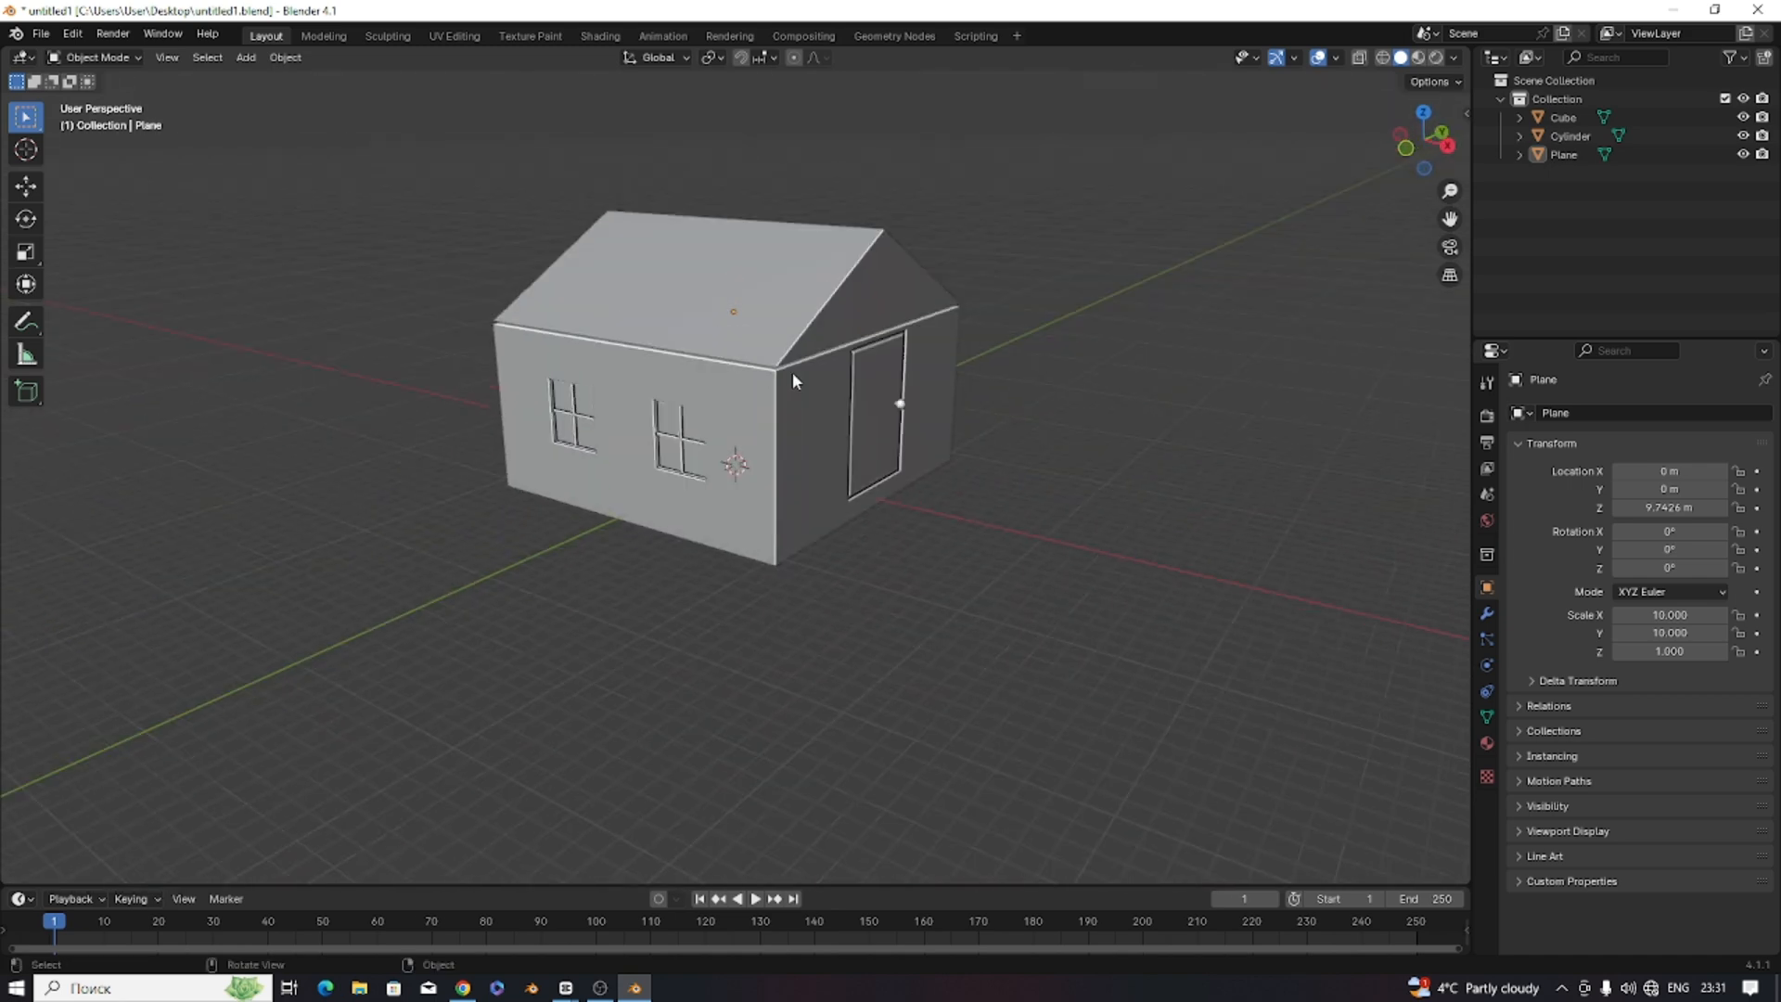
{"action": "scroll", "coordinate": [792, 373], "scroll_direction": "up", "scroll_amount": 1}
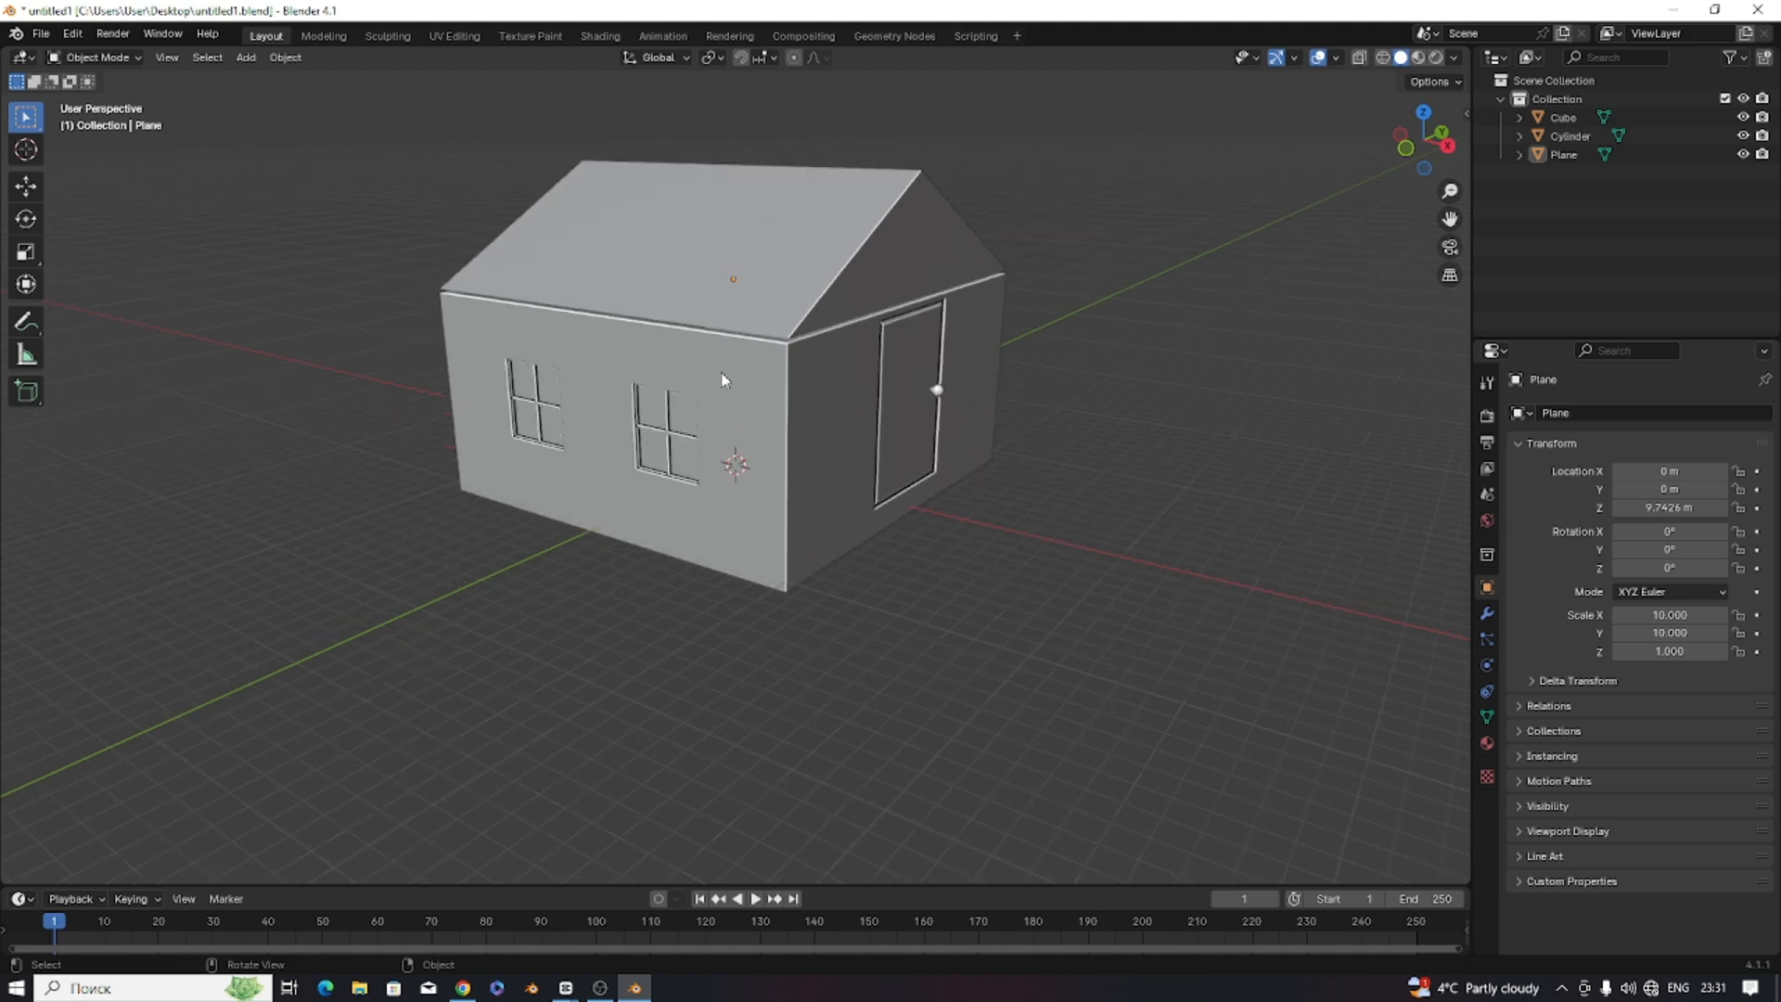